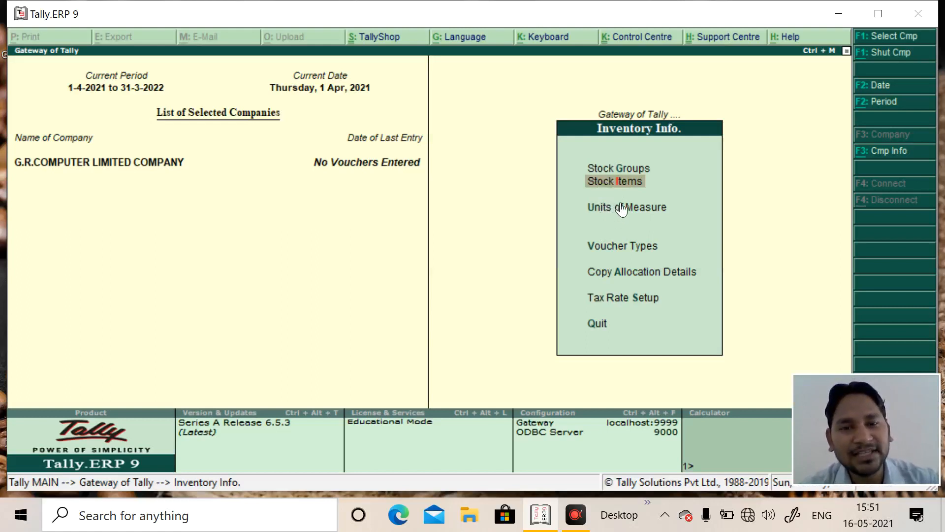
Step: Start creating a single stock item named Sony Xa 1 Ultra, leaving its alias blank
key(Return)
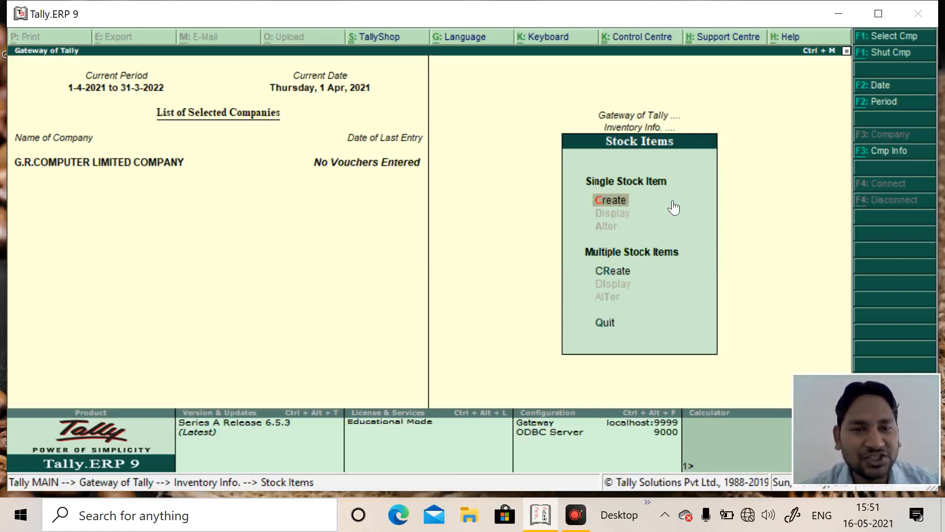
click(612, 205)
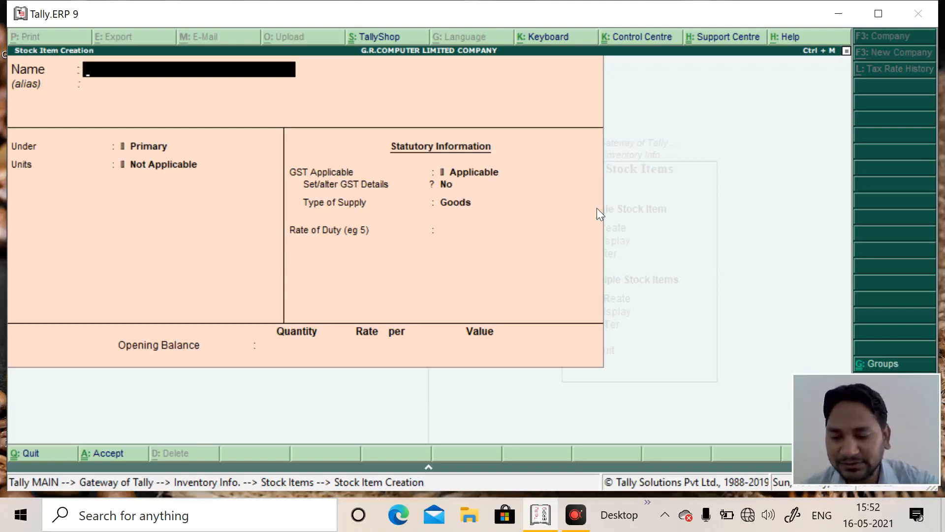
text(Sony)
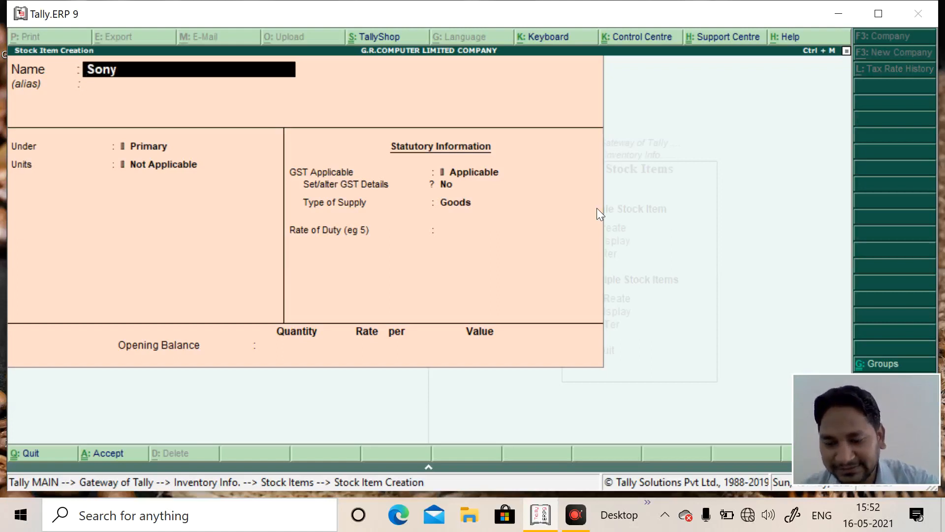
text( x)
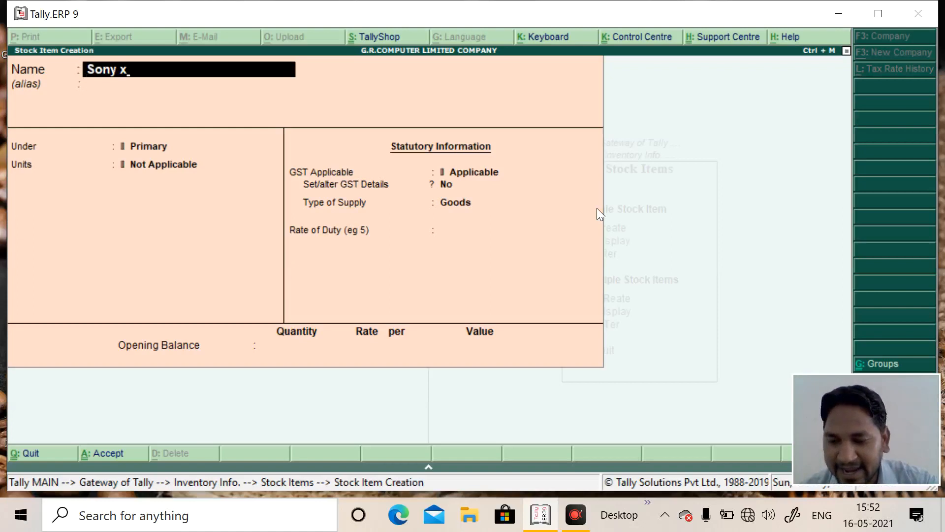
text(a 1 U)
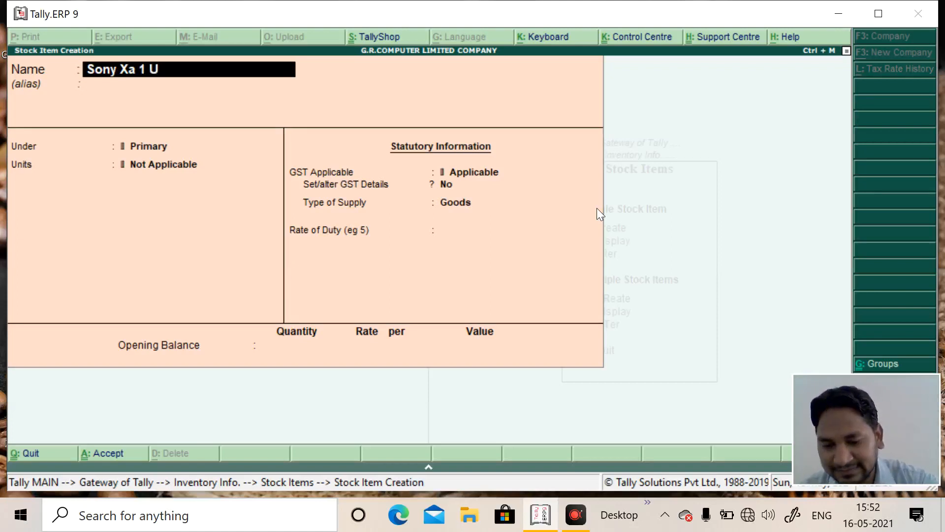
text(ltra)
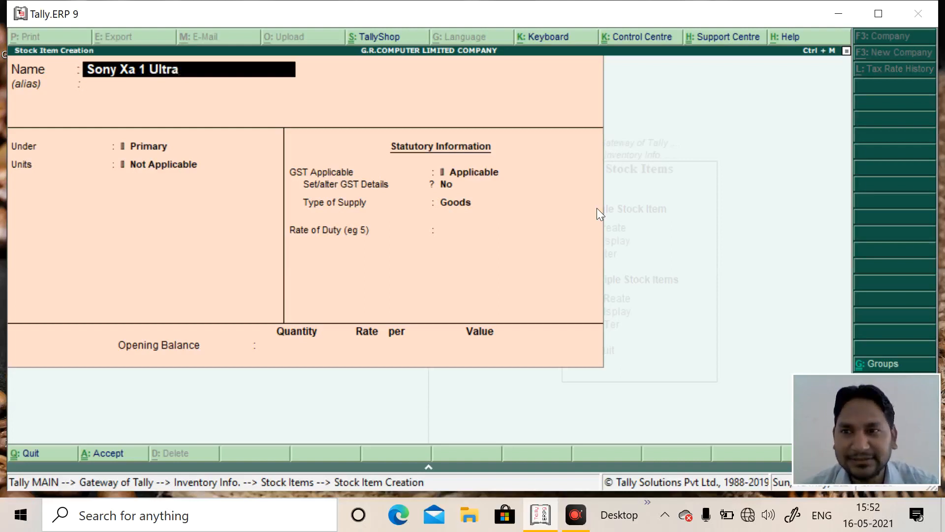
key(Return)
key(Return)
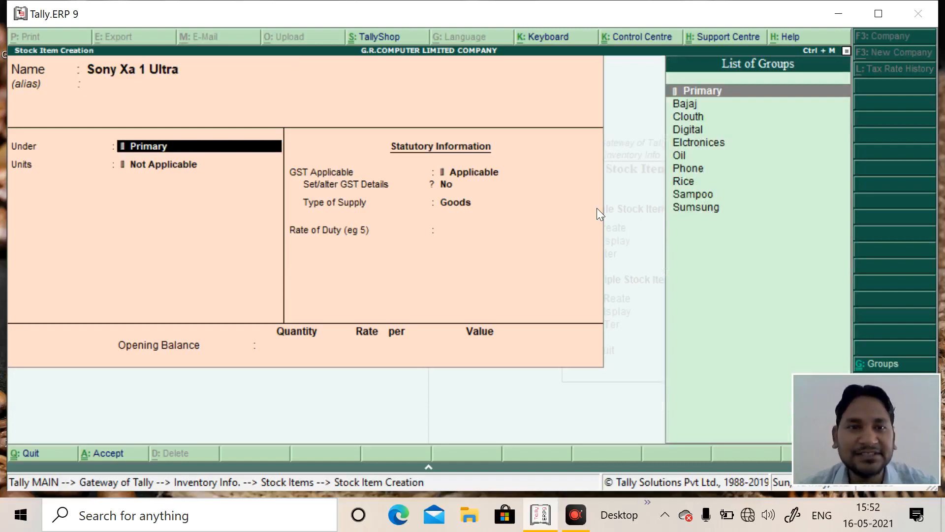
Step: Look through the existing stock groups for one that suits the new phone item
key(Down)
key(Down)
key(Down)
key(Down)
key(Down)
key(Down)
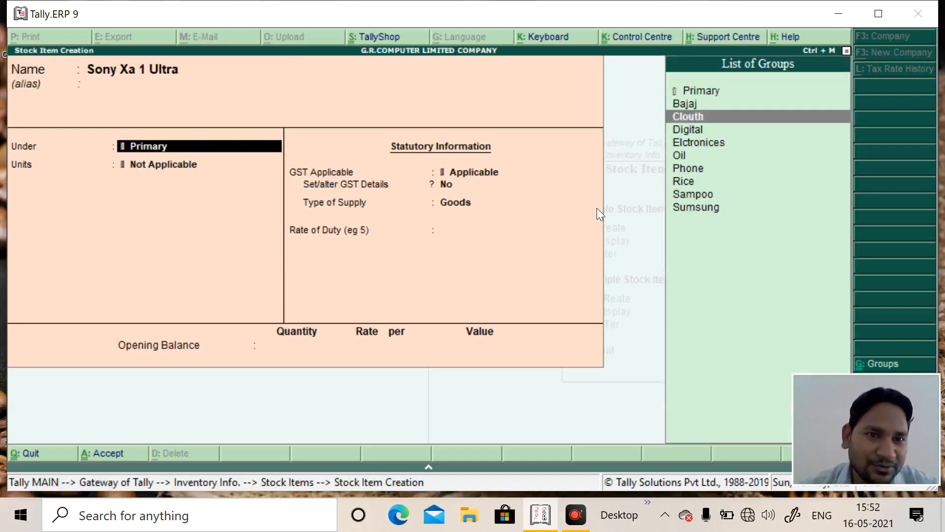
key(Down)
key(Down)
key(Down)
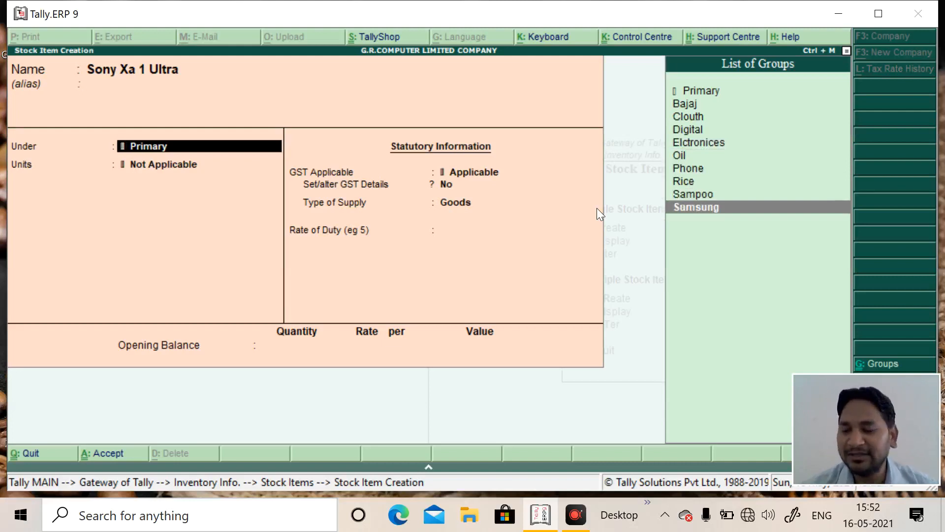
Step: Start a new stock group from within the item's group selection and name it Sony Phone, without an alias
key(alt+c)
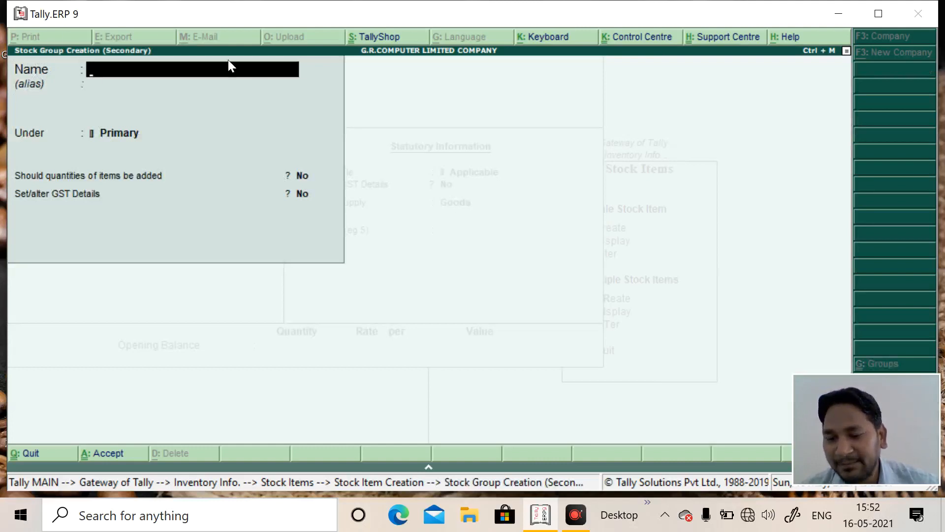
text(Sony)
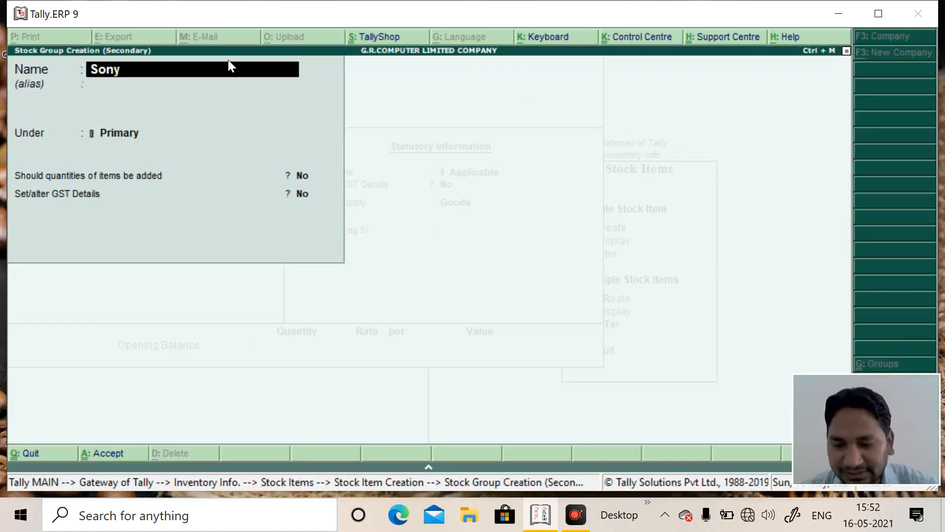
text( Phone)
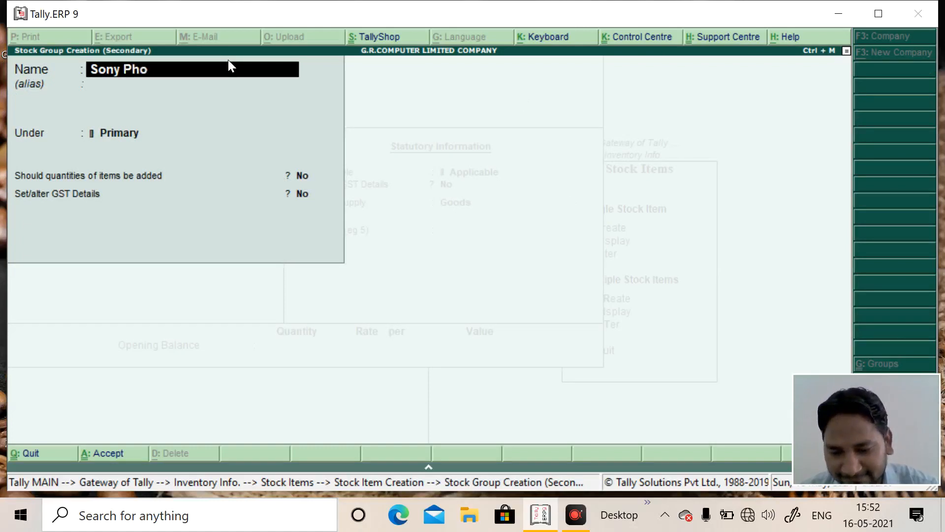
key(Return)
key(Return)
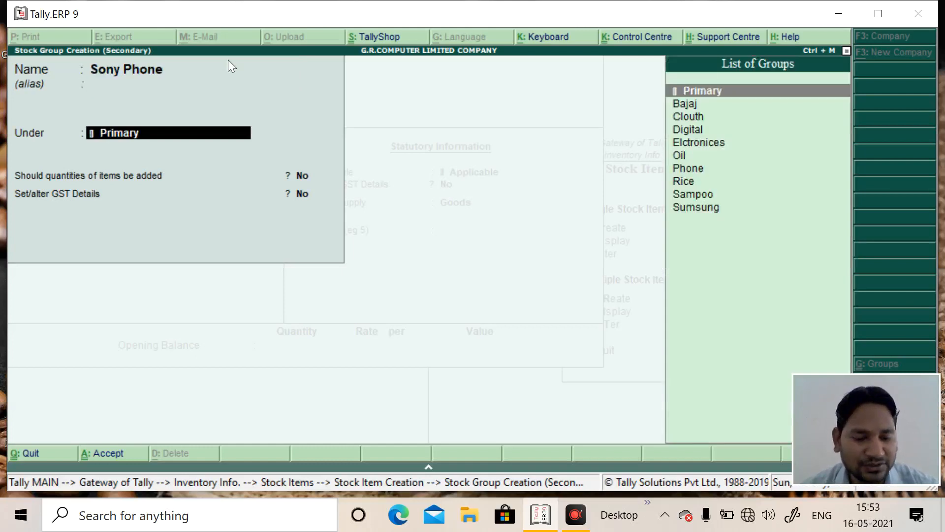
Step: Place the new stock group under Phone, have item quantities added, leave GST details at No, and save it
key(Down)
key(Down)
key(Down)
key(Down)
key(Down)
key(Down)
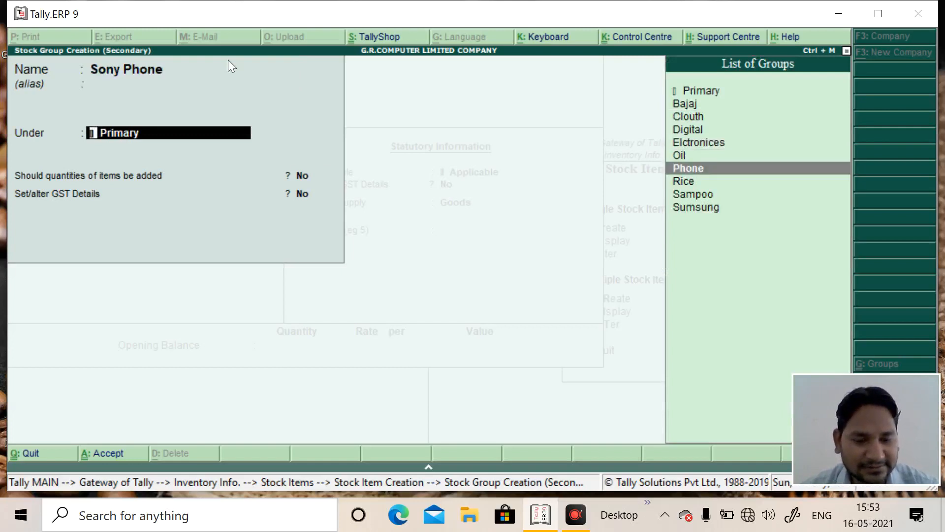
key(Return)
key(y)
key(Return)
key(Return)
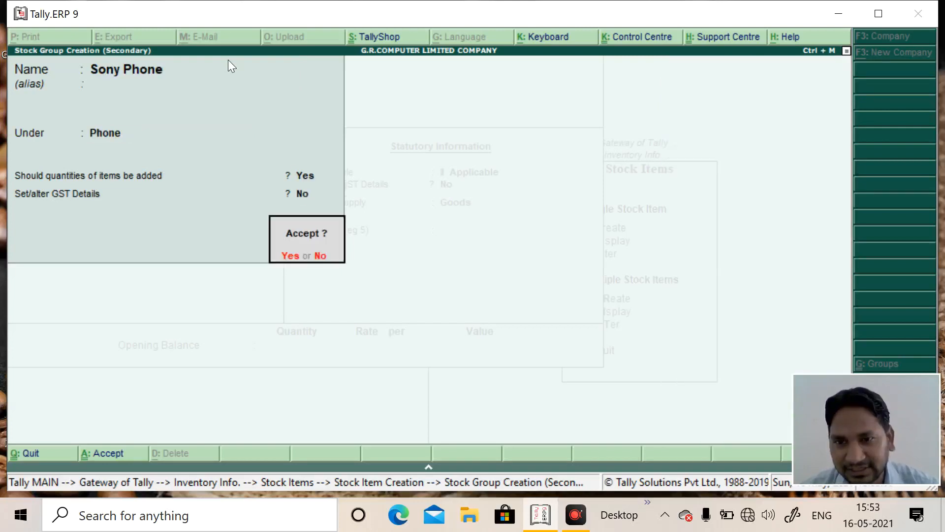
key(y)
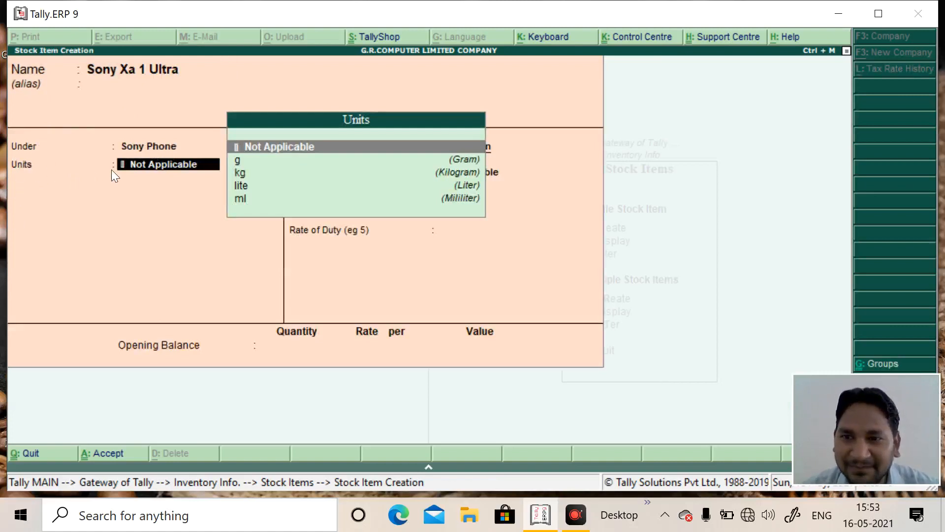
Step: Start a new simple unit of measure from within the item's unit selection and enter the symbol pcs
key(Down)
key(Down)
key(Down)
key(Down)
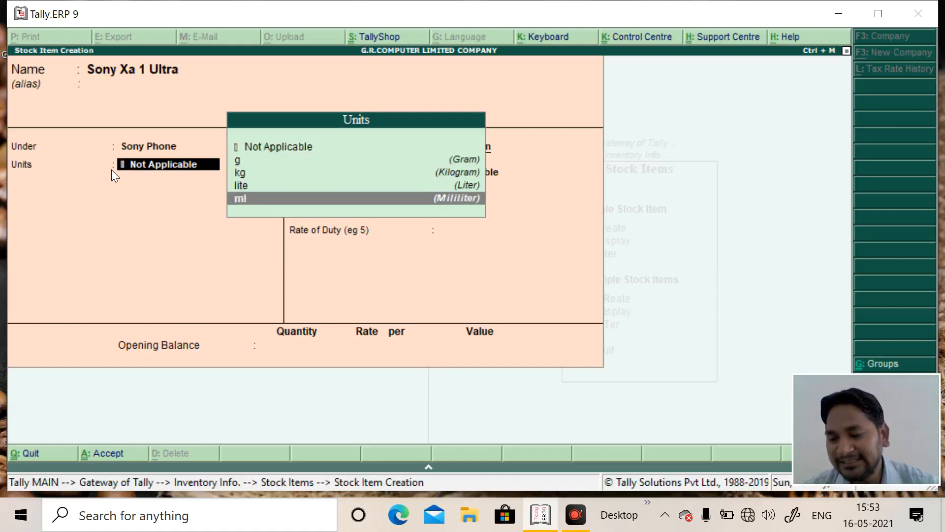
key(alt+c)
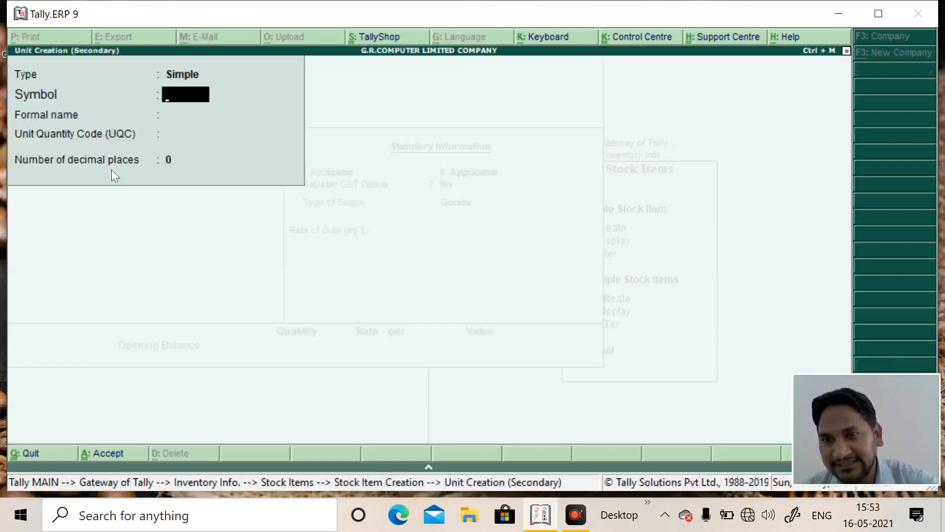
text(pc)
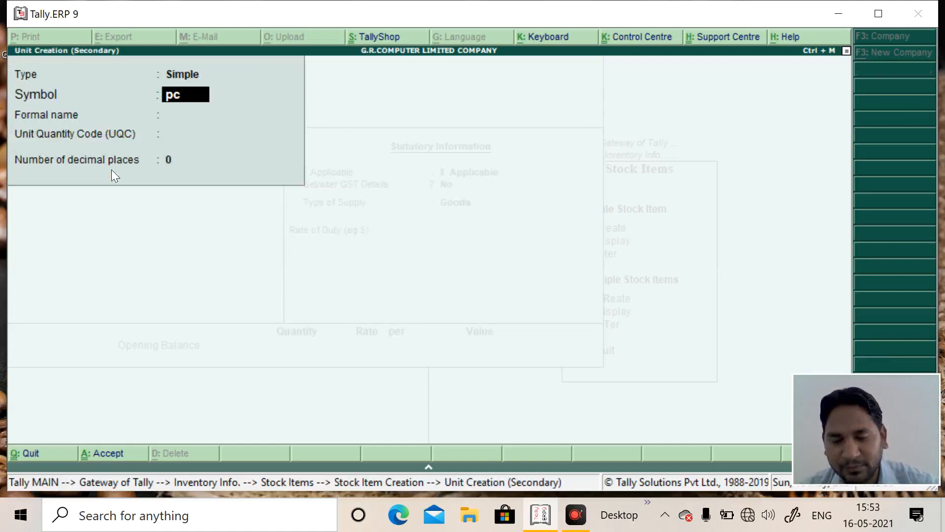
key(BackSpace)
text(p)
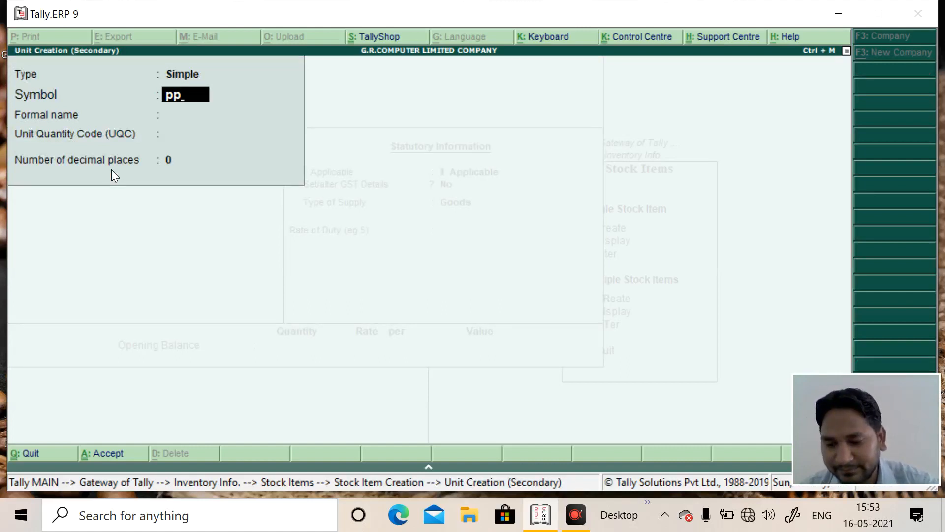
key(BackSpace)
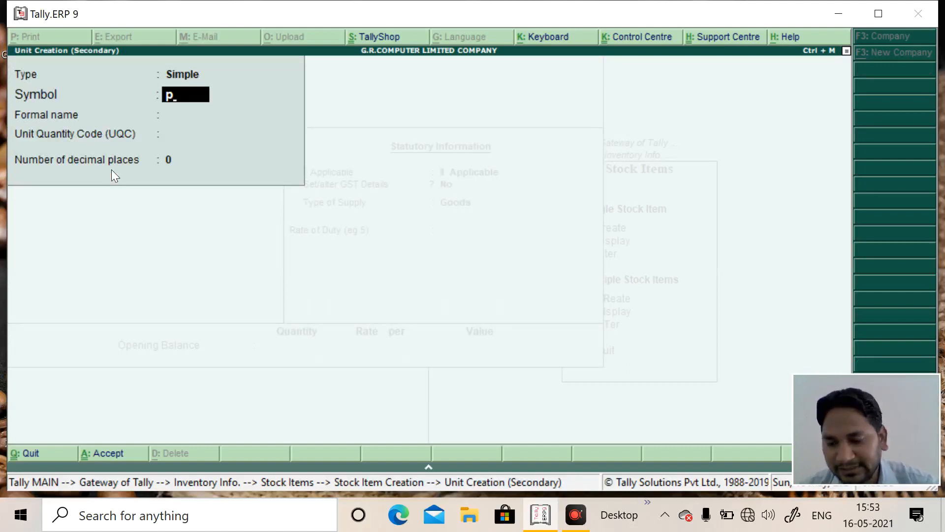
text(cs)
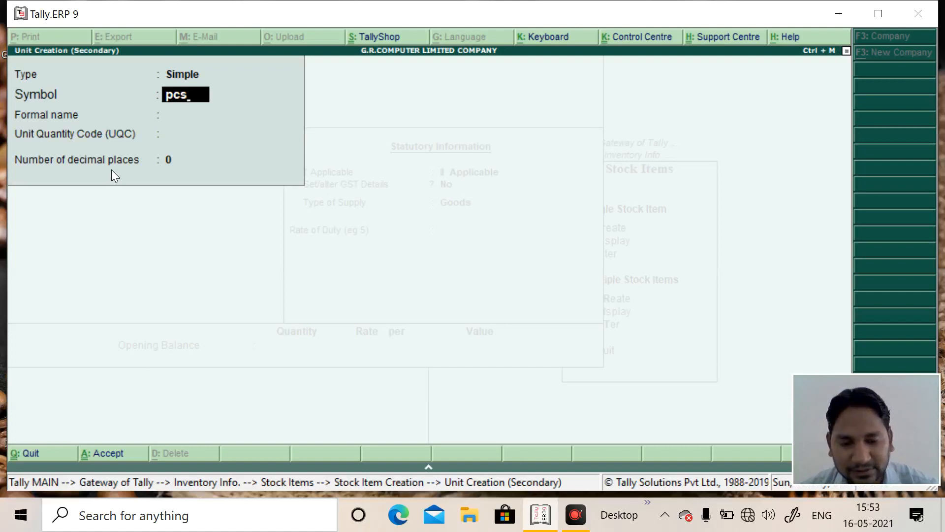
Step: Enter "Pcs ." as the unit's formal name and change its symbol to p
key(Return)
text(P)
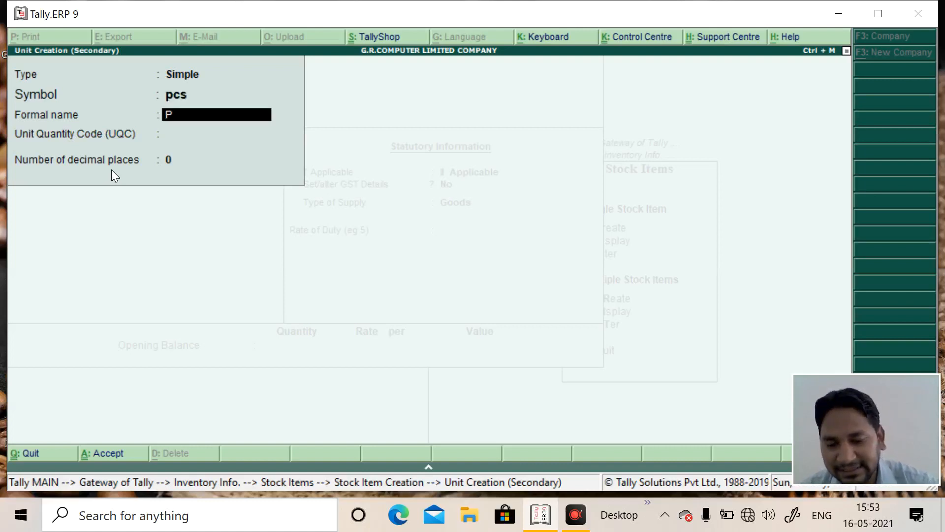
text(css)
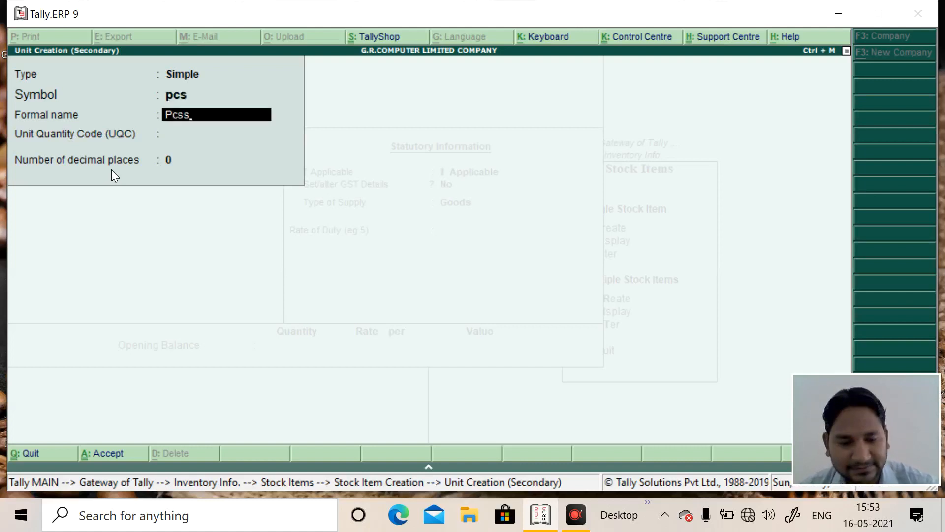
key(BackSpace)
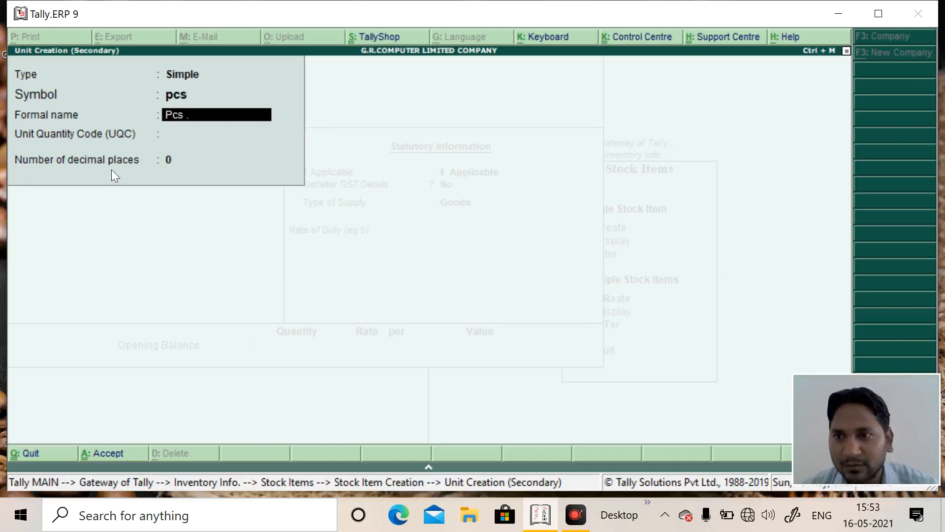
key(Up)
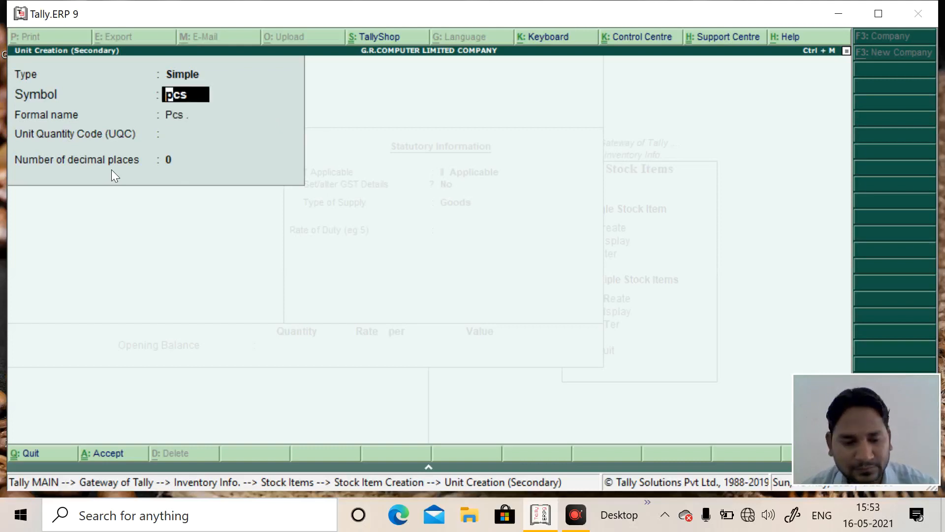
text(p)
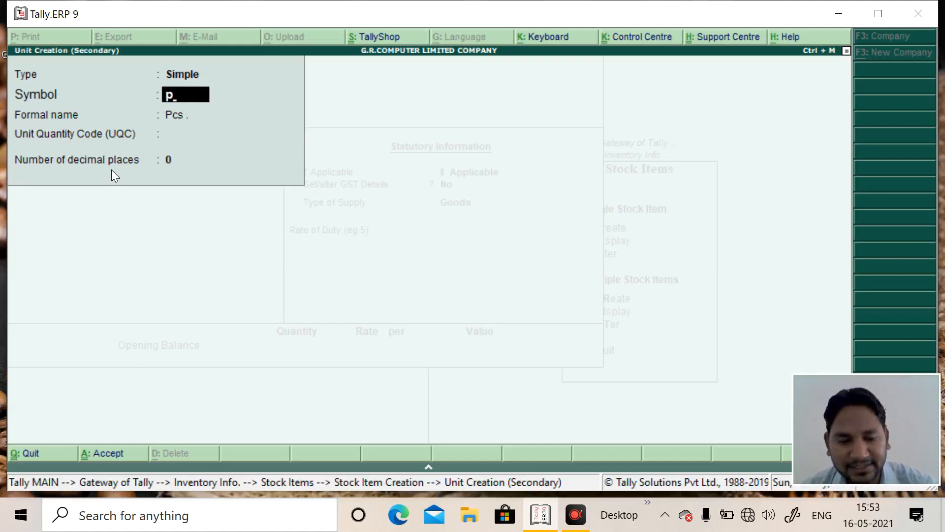
key(Return)
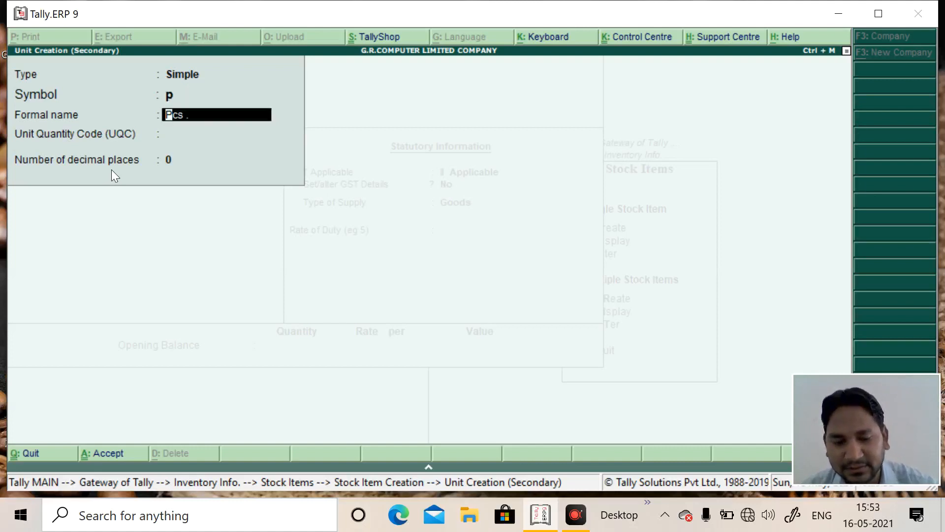
Step: Set the unit's quantity code to BAG-BAGS with 1 decimal place and save the unit
key(Return)
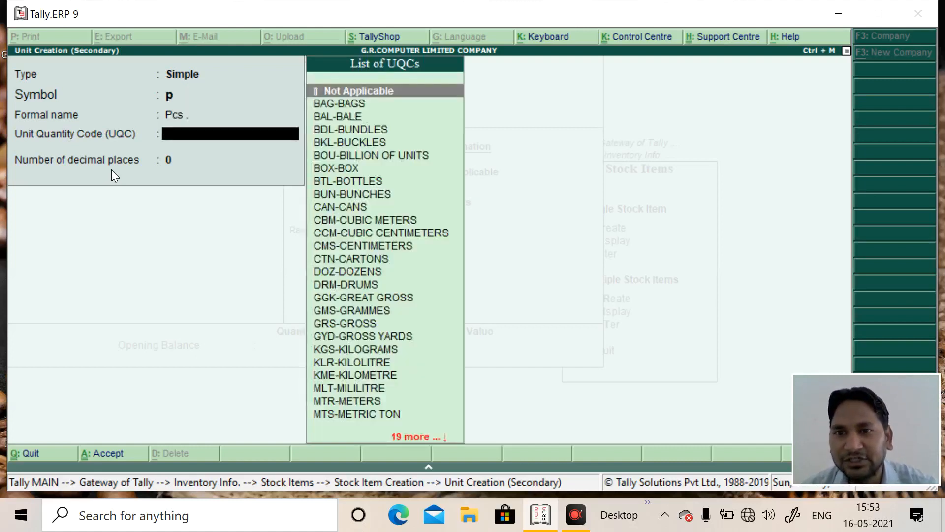
key(Down)
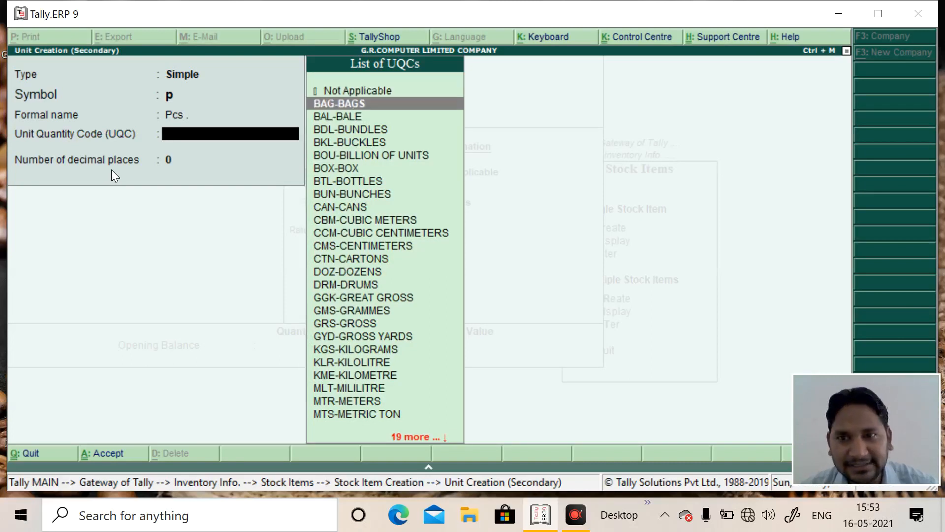
key(Return)
text(1)
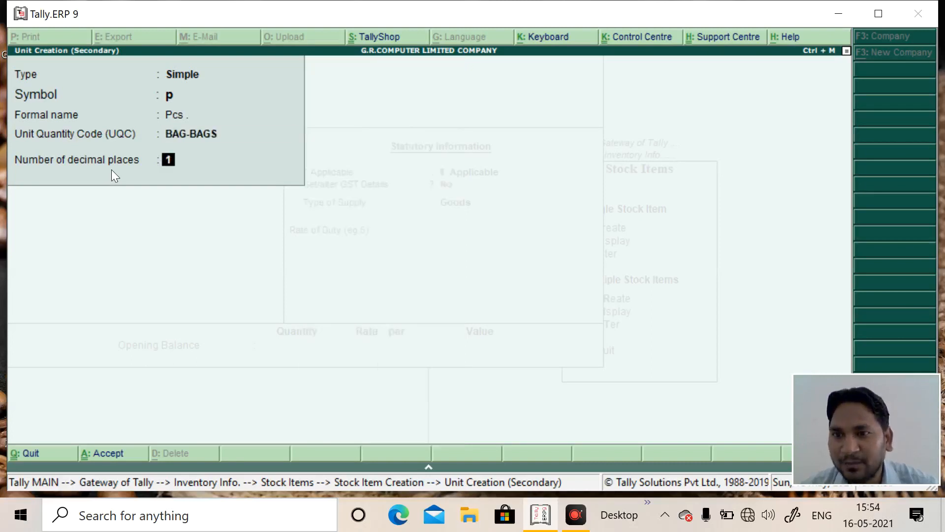
key(Return)
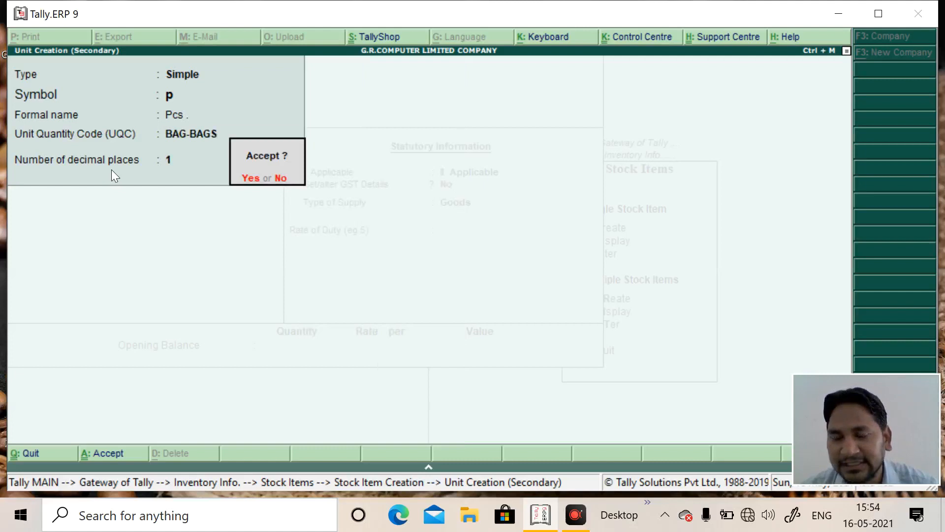
key(Return)
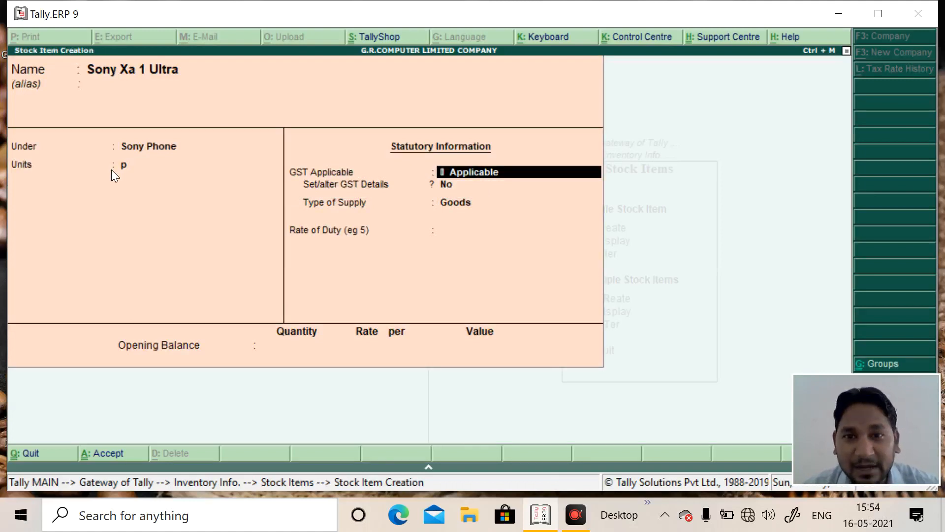
Step: Keep GST as Applicable for the item, with GST details at No and Goods as the type of supply
key(Return)
key(Return)
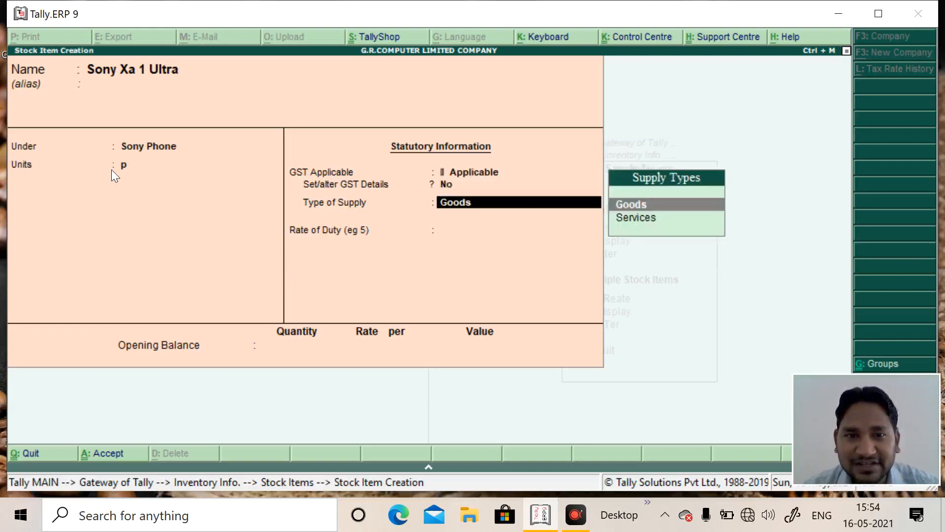
key(Return)
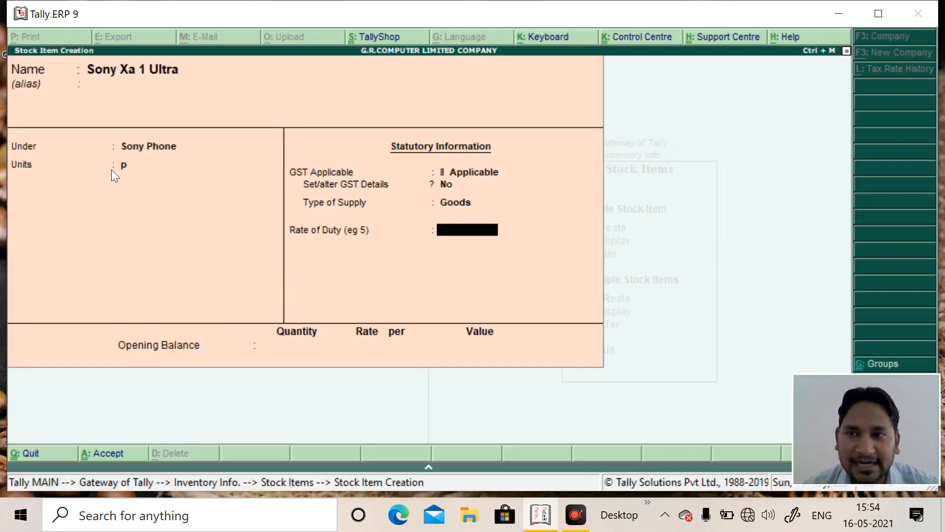
Step: Leave the rate of duty at 0 and decline saving the item with a blank opening balance
key(Return)
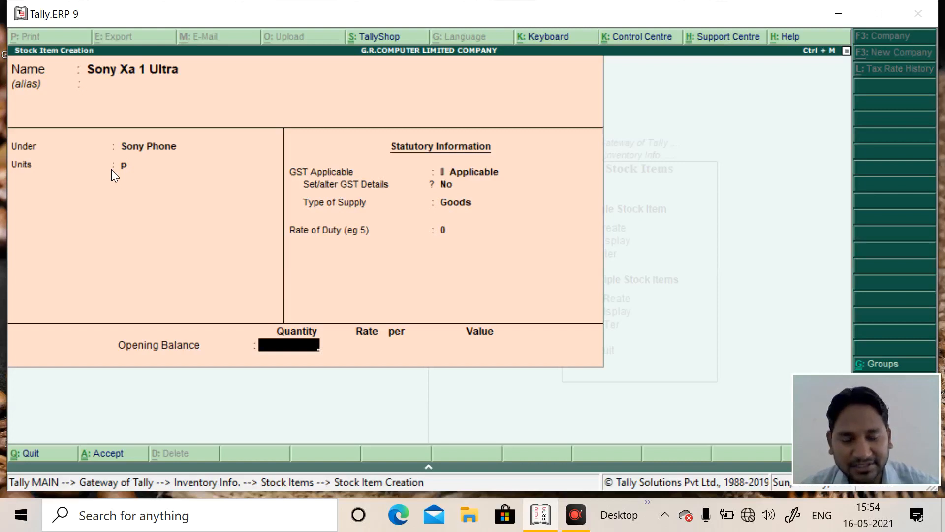
key(Return)
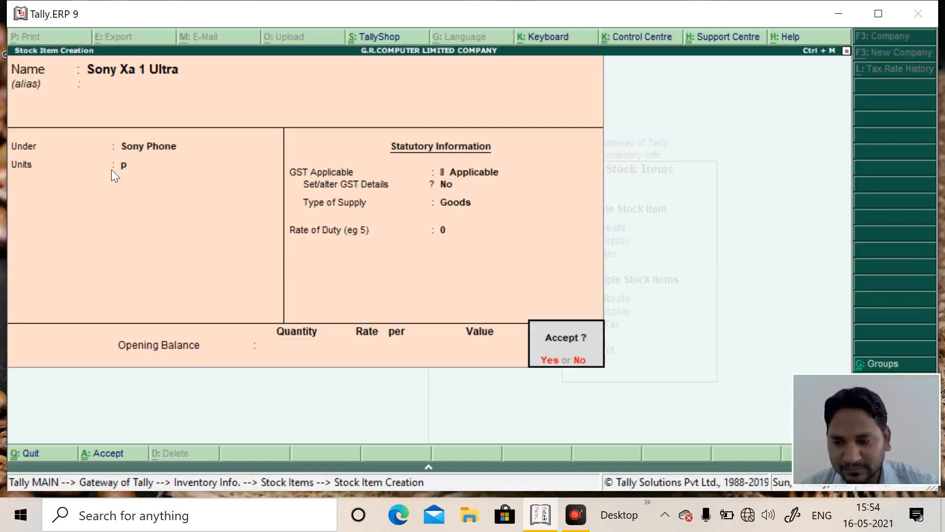
key(n)
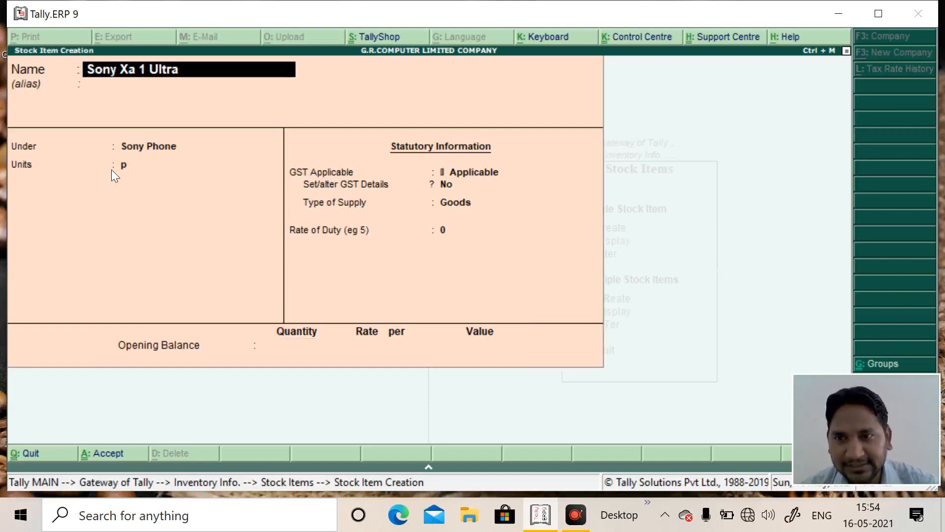
Step: Keep the item's existing details and enter an opening balance quantity of 5 p
key(Return)
key(Return)
key(Return)
key(Return)
key(Return)
key(Return)
key(Return)
key(Return)
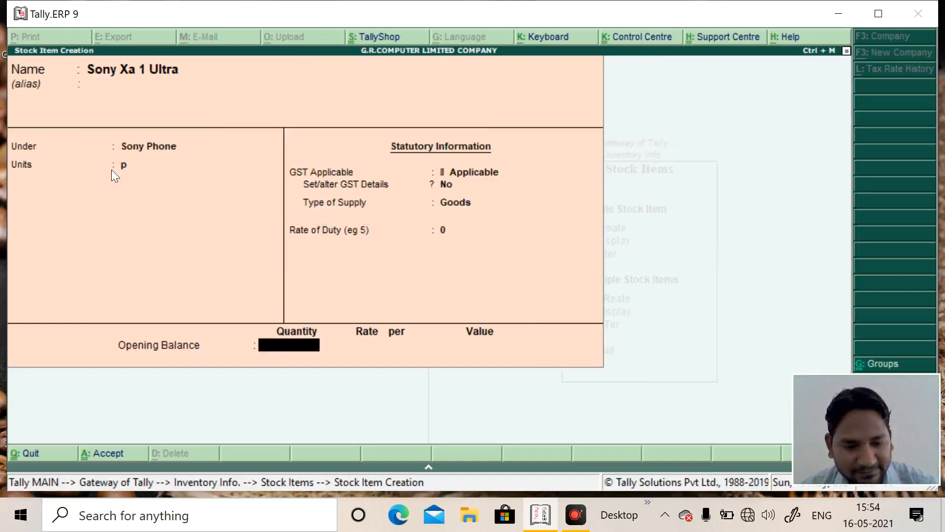
text(5)
key(Return)
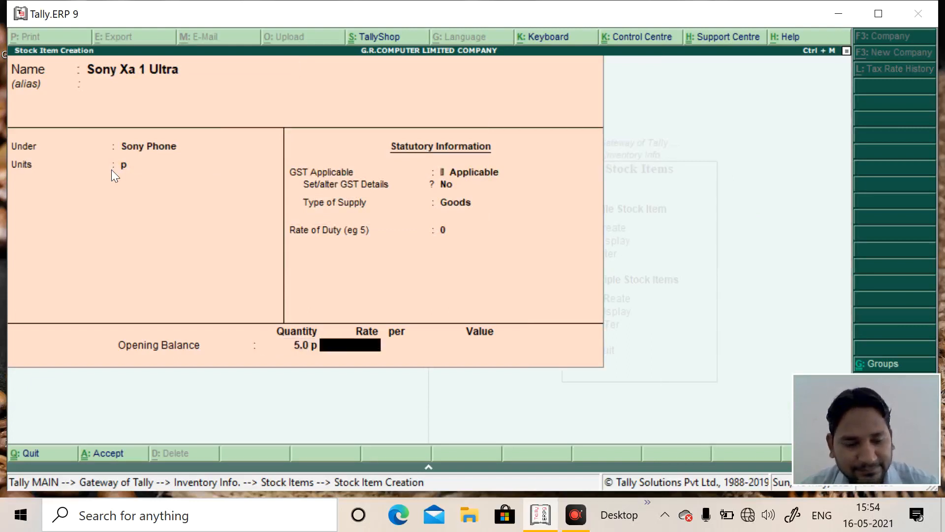
Step: Set the opening balance rate to 25,500 per p and save the stock item
text(25)
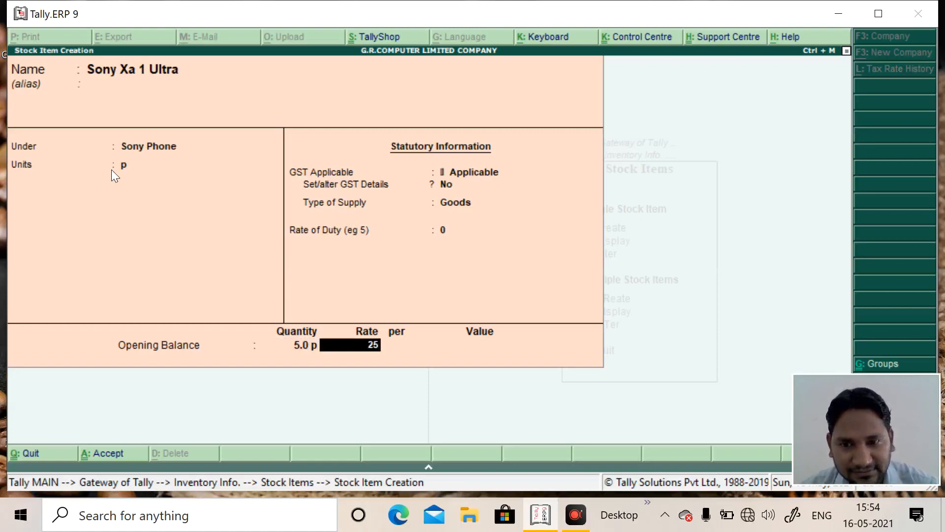
text(0)
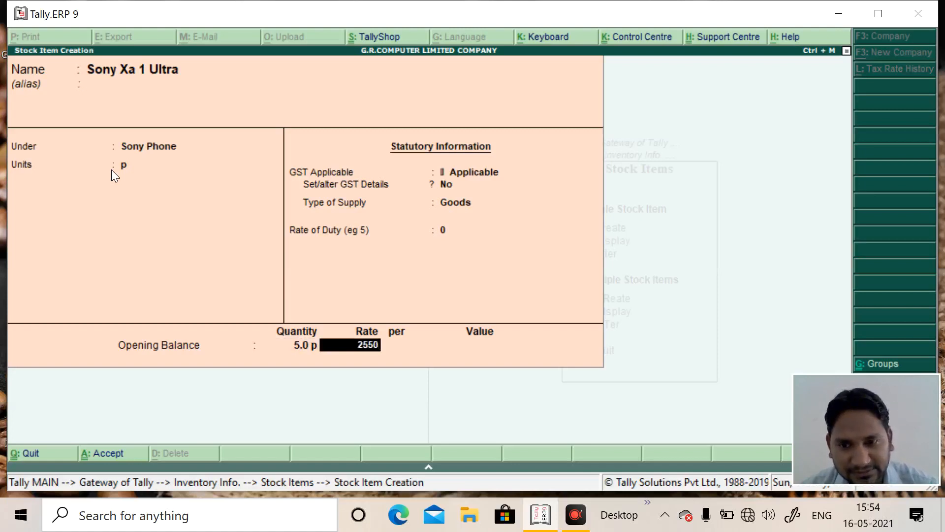
text(0)
key(Return)
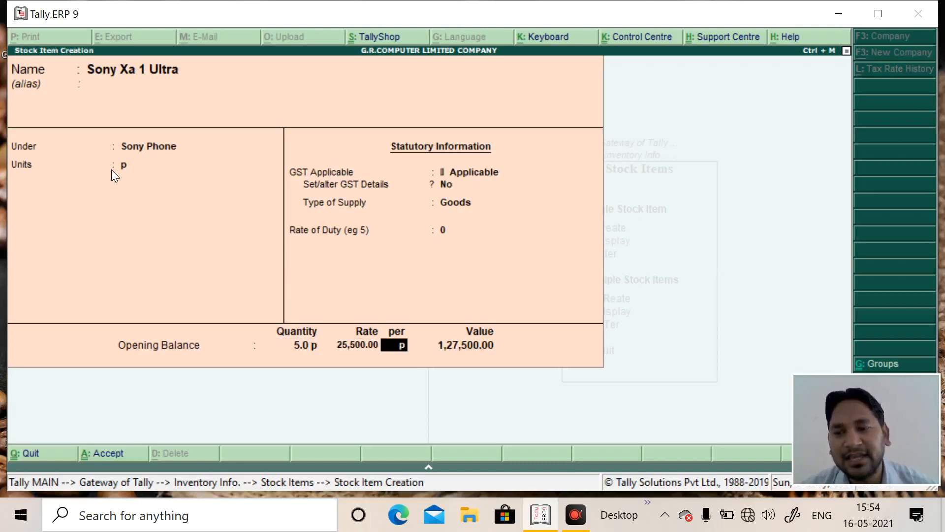
key(Return)
key(Return)
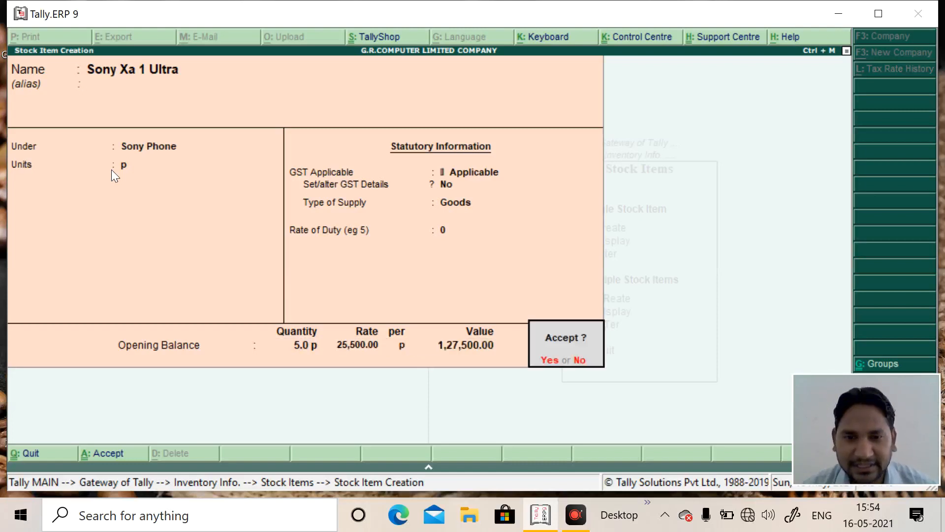
key(Return)
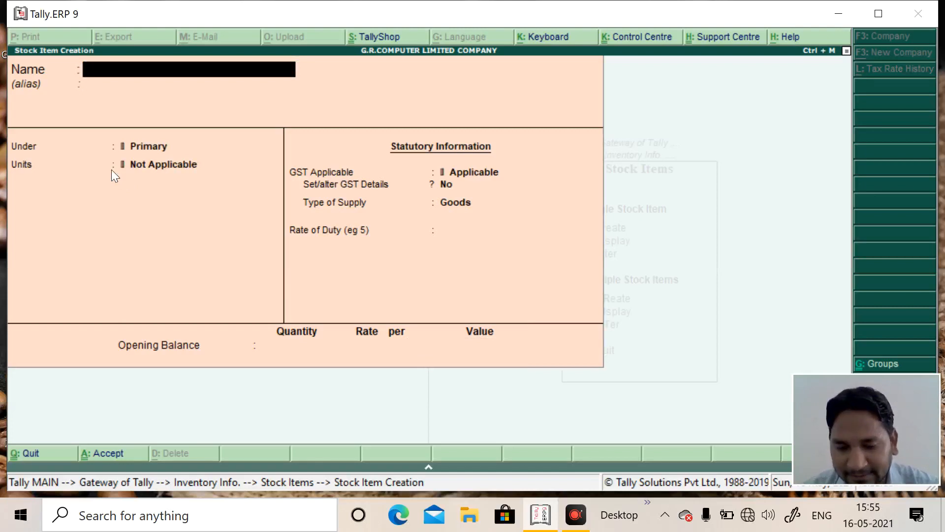
Step: Name a new stock item Laptop and place it under the Digital group
text(L)
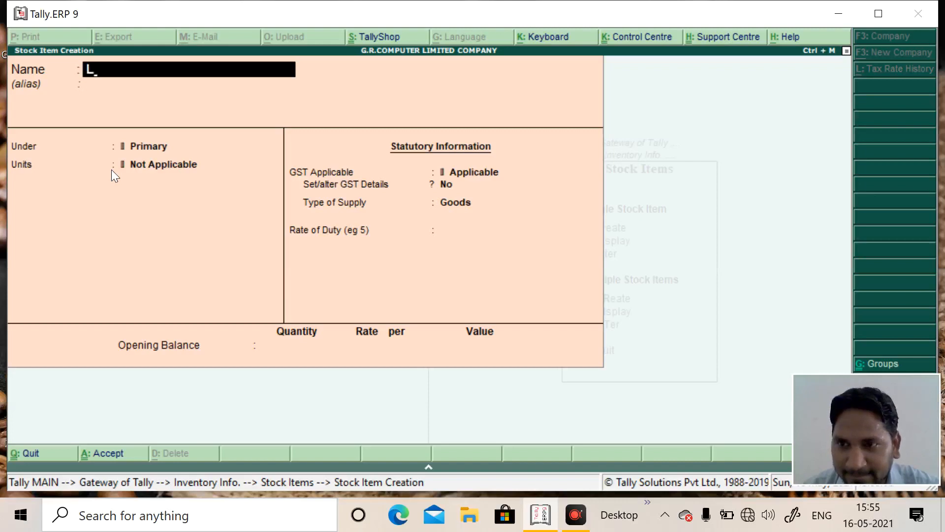
text(ap)
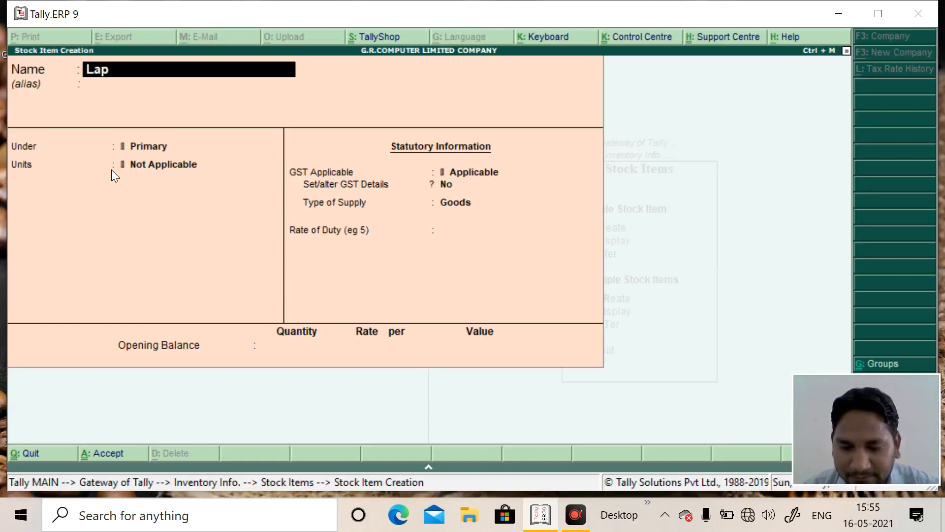
text(top)
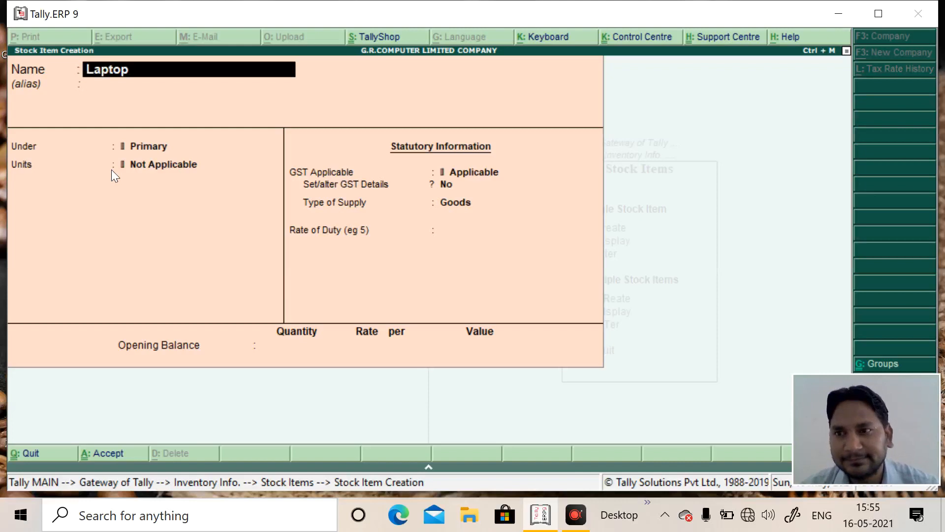
key(Return)
key(Return)
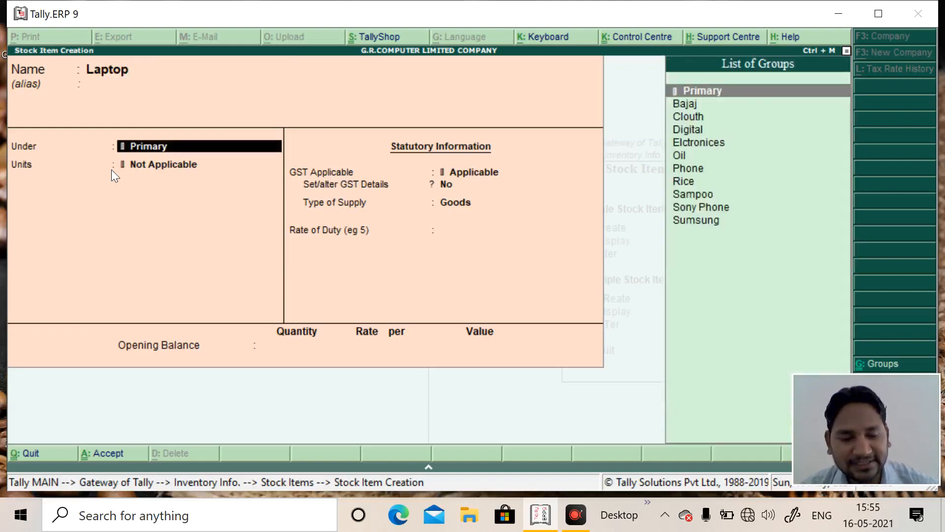
key(Down)
key(Down)
key(Down)
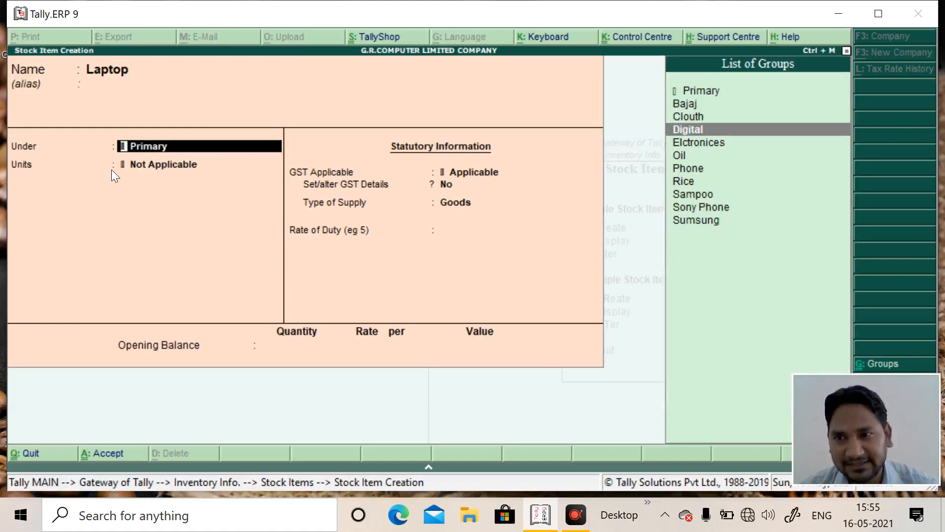
key(Return)
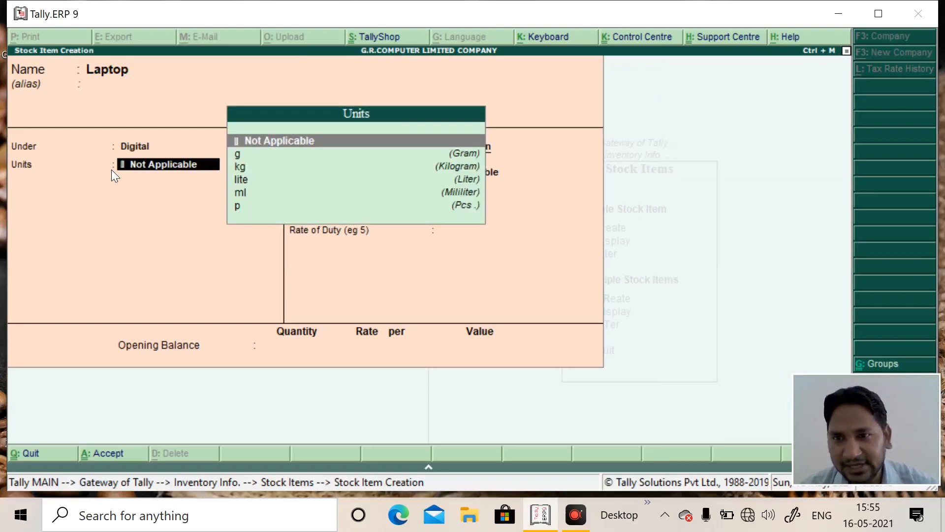
Step: Choose p (Pcs .) as the Laptop item's unit of measure
key(Down)
key(Down)
key(Down)
key(Down)
key(Down)
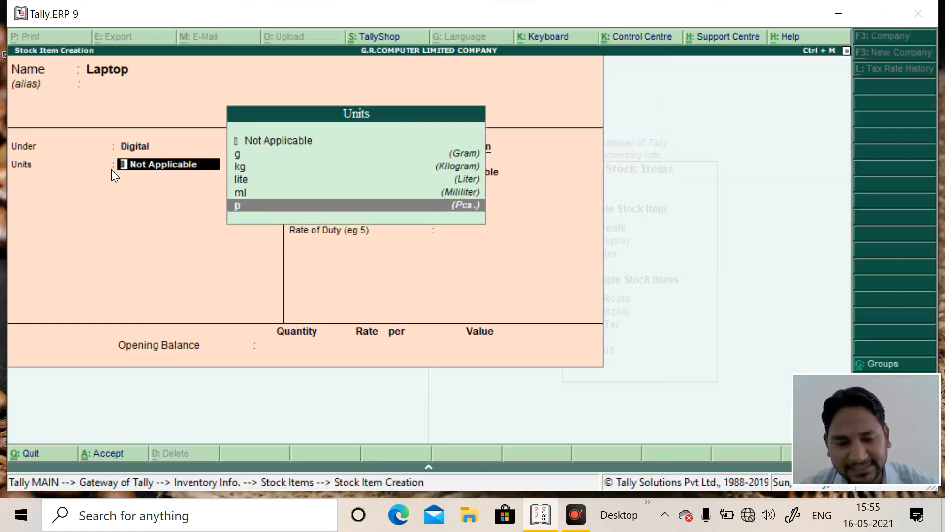
key(Up)
key(Up)
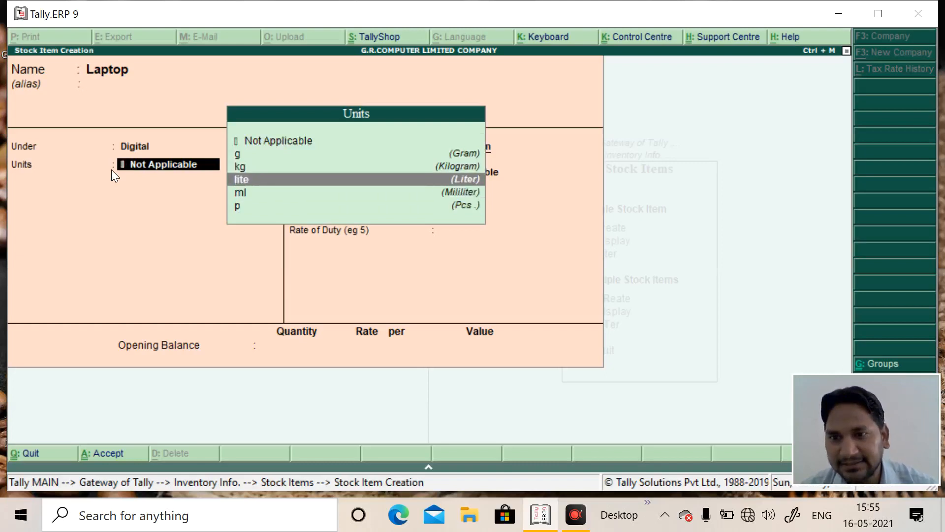
key(Down)
key(Down)
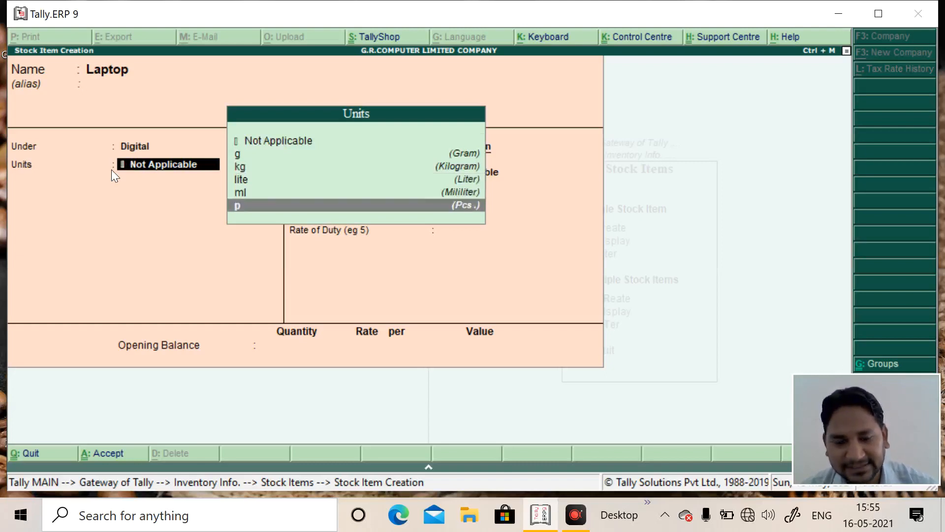
key(Return)
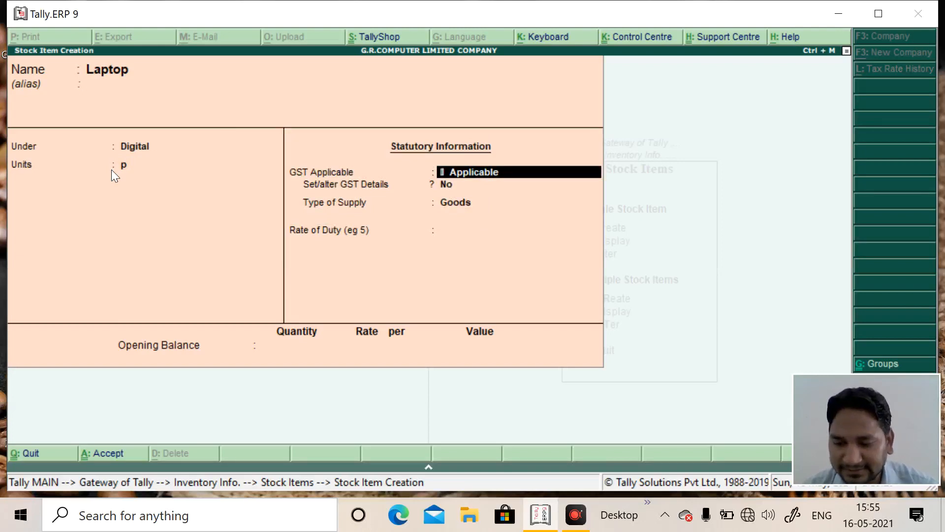
Step: Try to create a unit with the symbol pcs from the Laptop item's unit selection, and quit the item without saving
key(BackSpace)
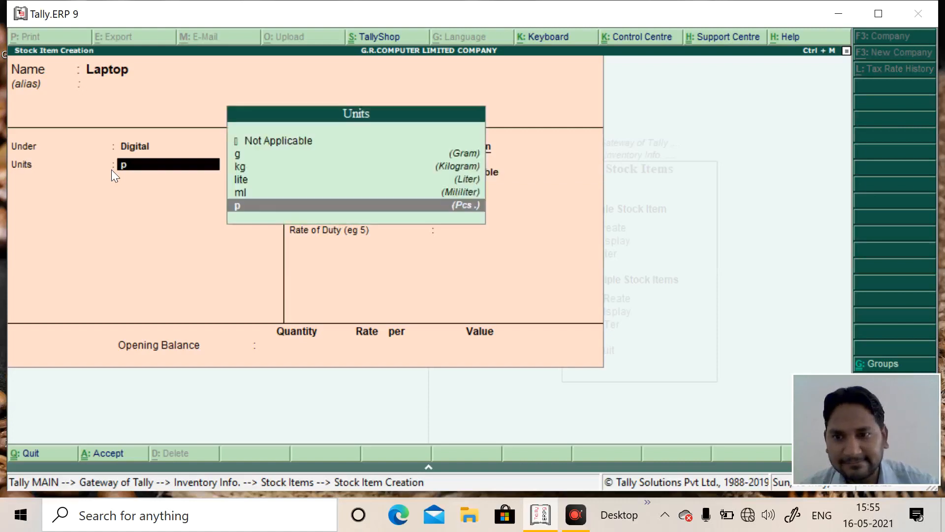
key(BackSpace)
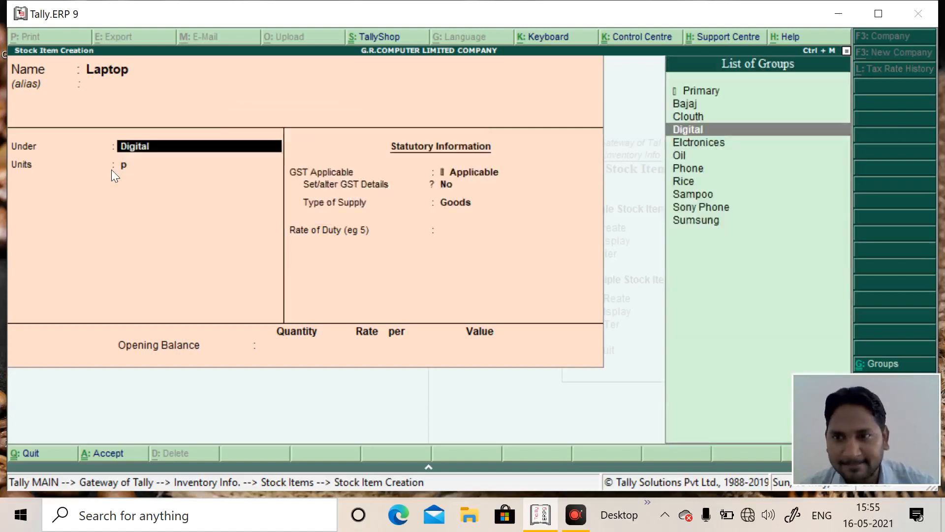
key(Return)
key(alt+c)
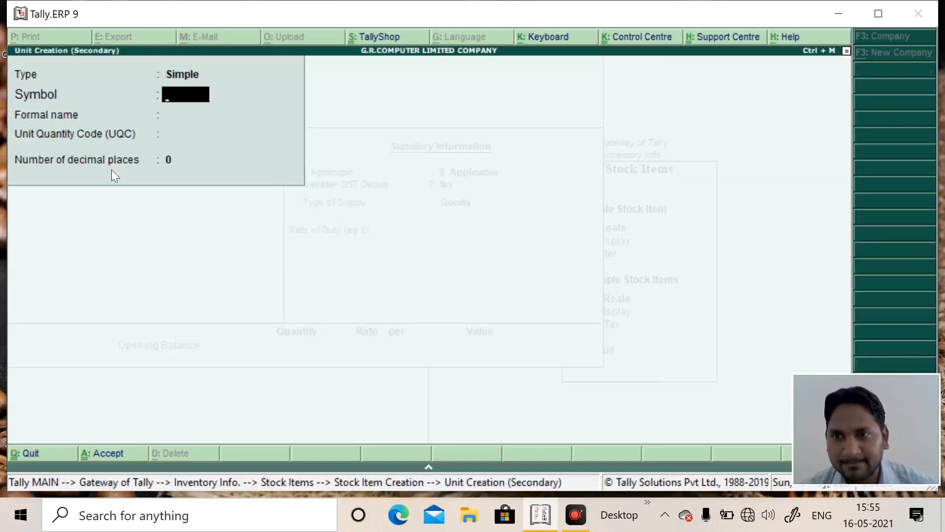
text(pcs)
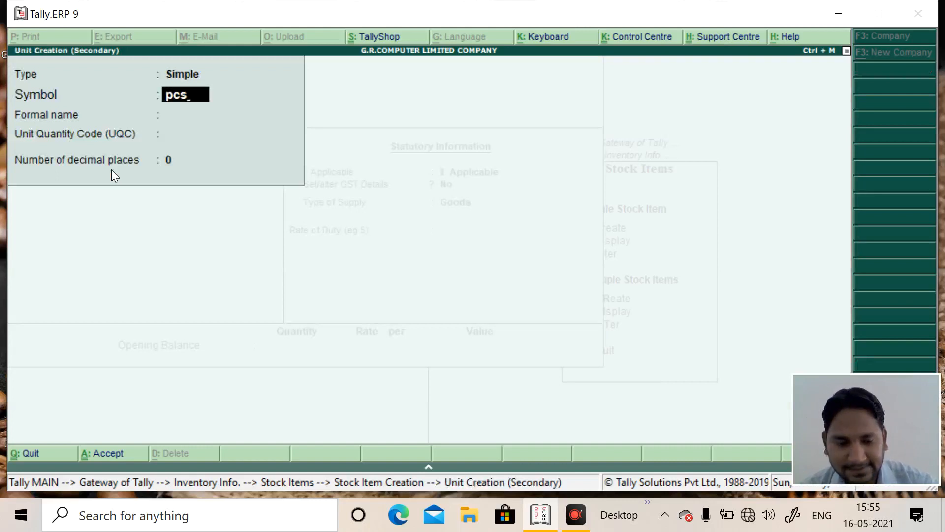
key(Return)
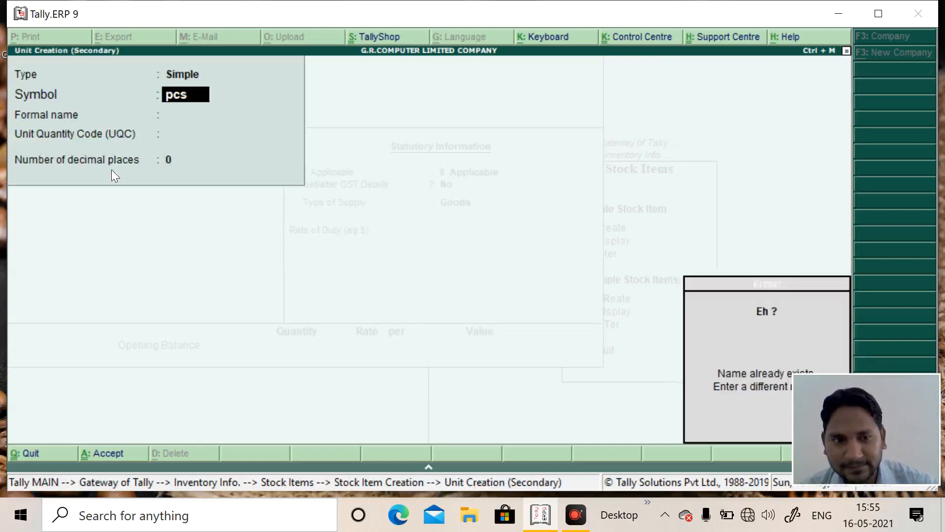
key(Escape)
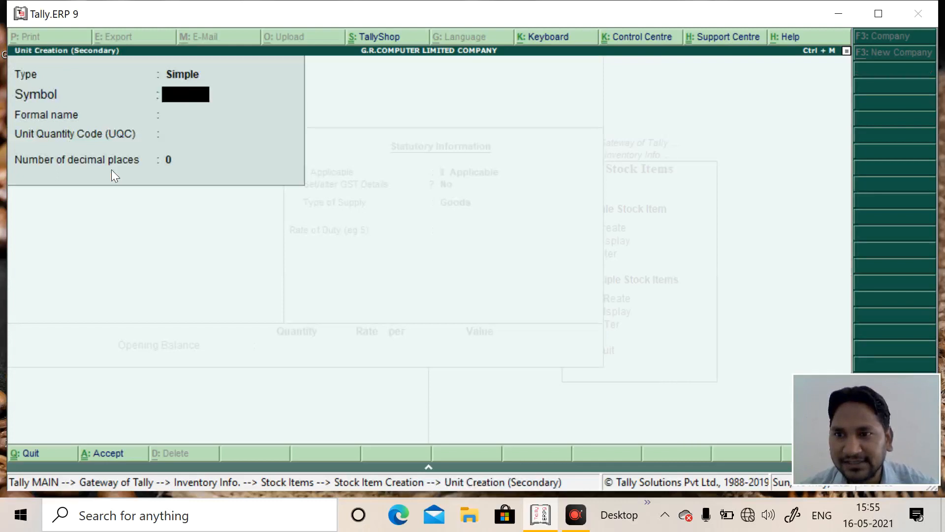
key(Escape)
key(y)
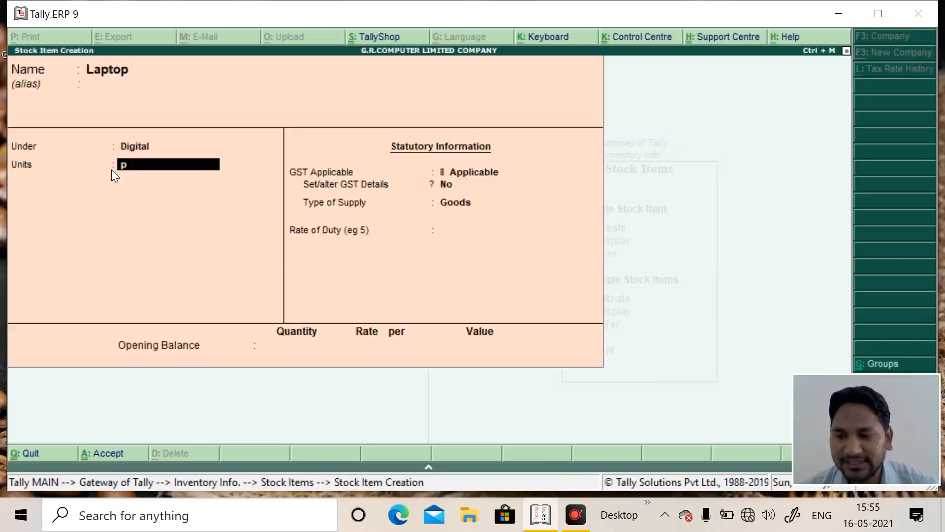
key(Escape)
key(y)
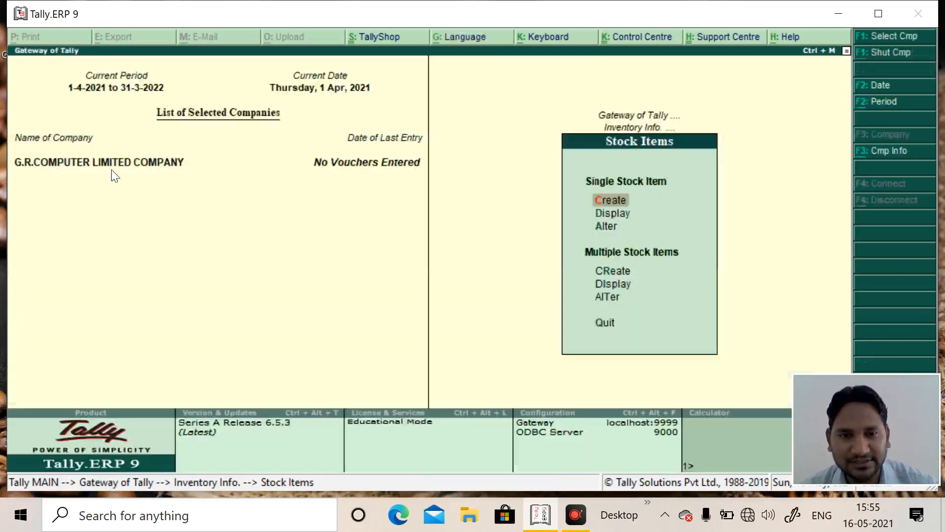
key(Down)
key(Down)
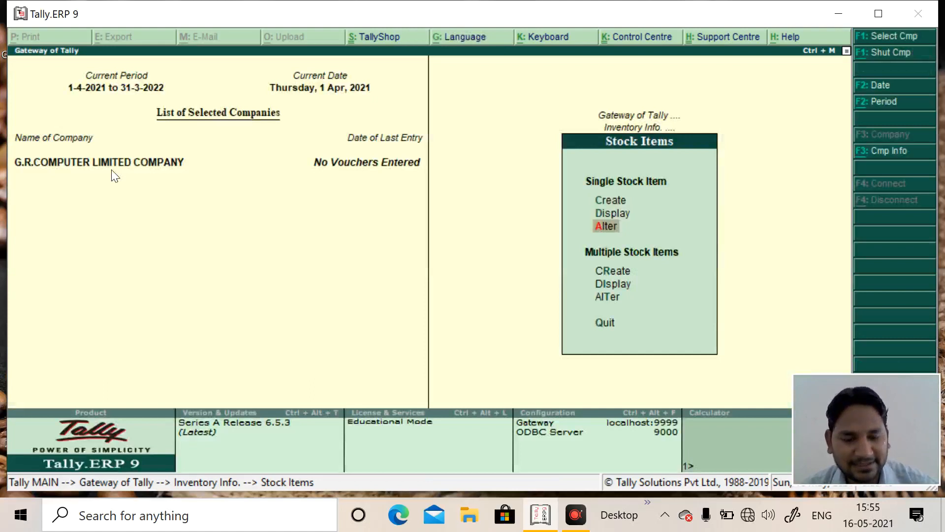
key(Up)
key(Down)
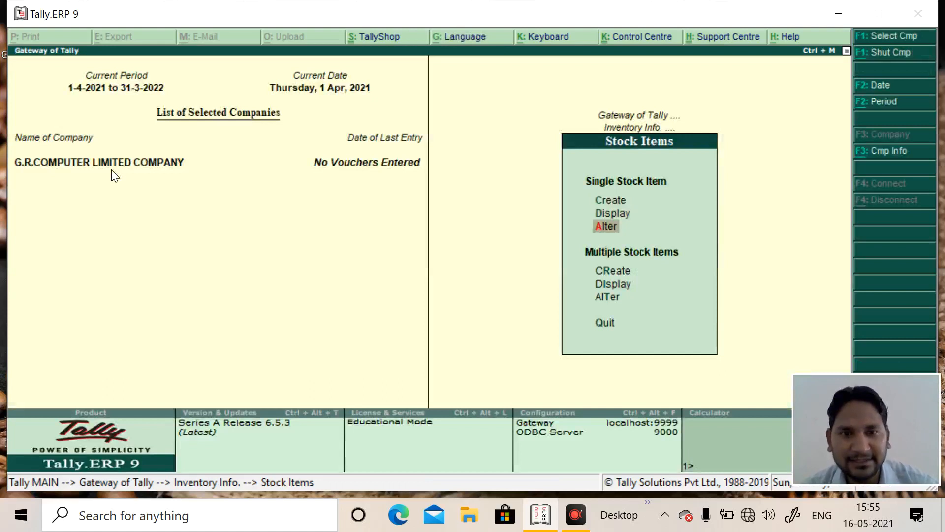
Step: Leave the stock item options and open the unit of measure p (Pcs .) for alteration
key(Escape)
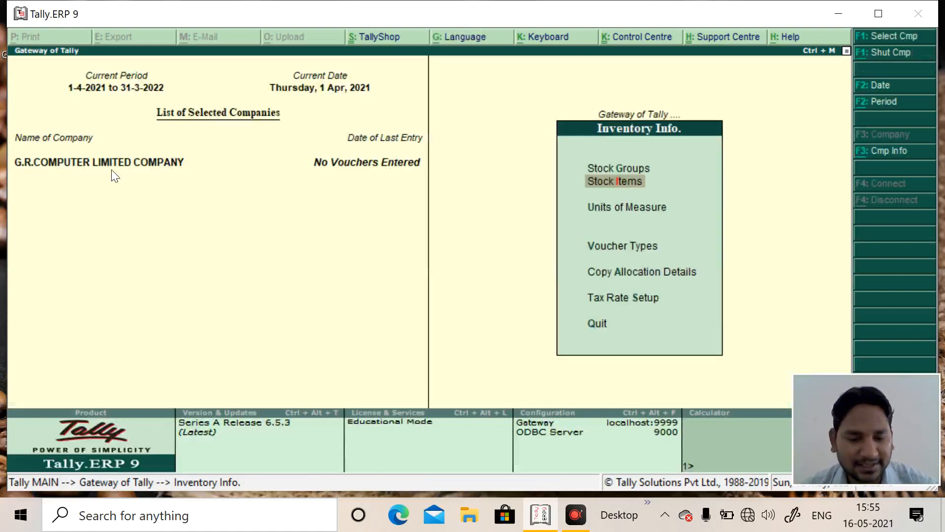
key(Down)
key(Return)
key(Down)
key(Down)
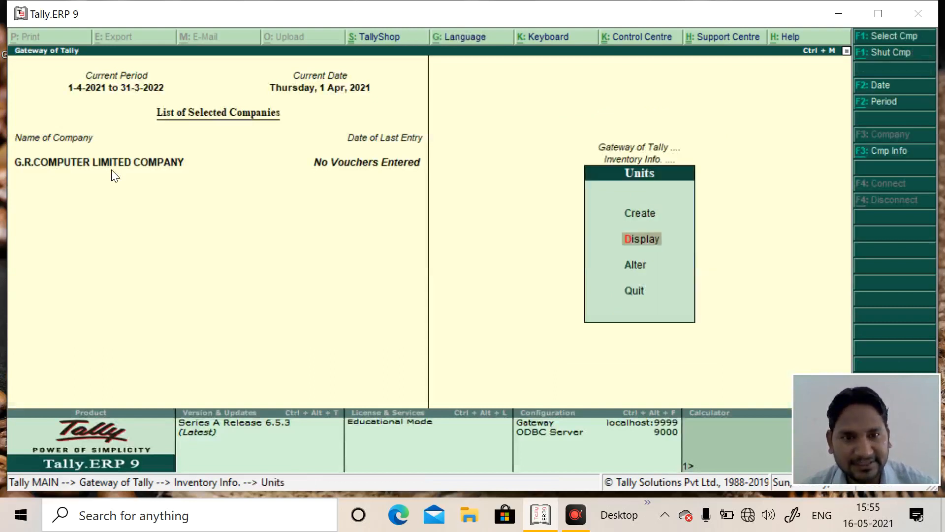
key(Return)
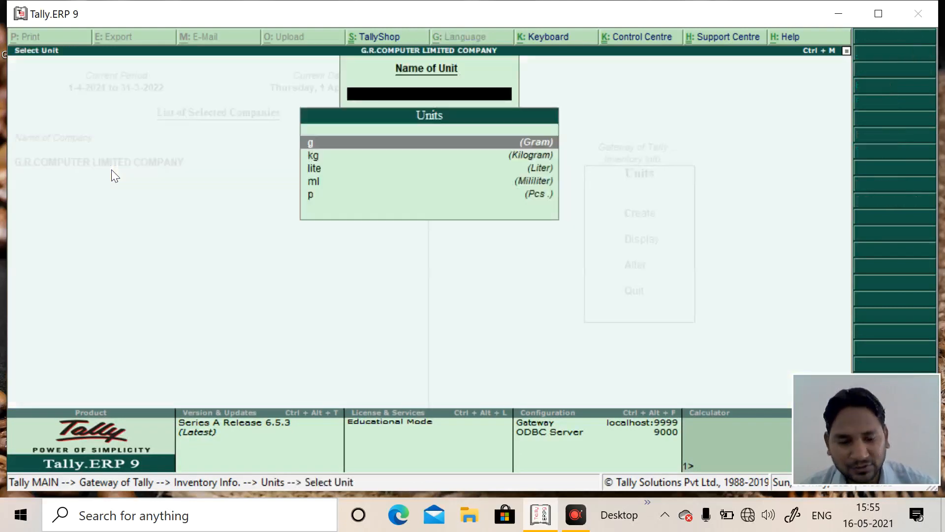
key(Down)
key(Down)
key(Down)
key(Down)
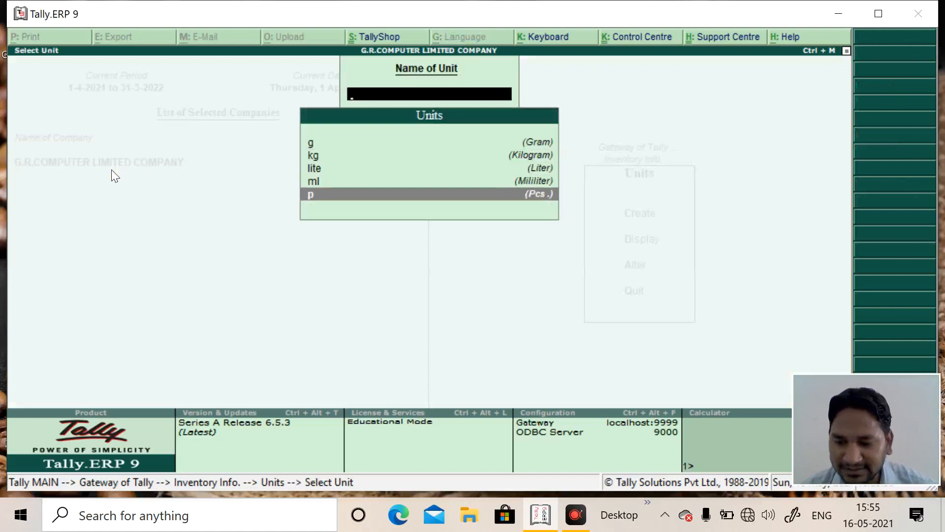
key(Return)
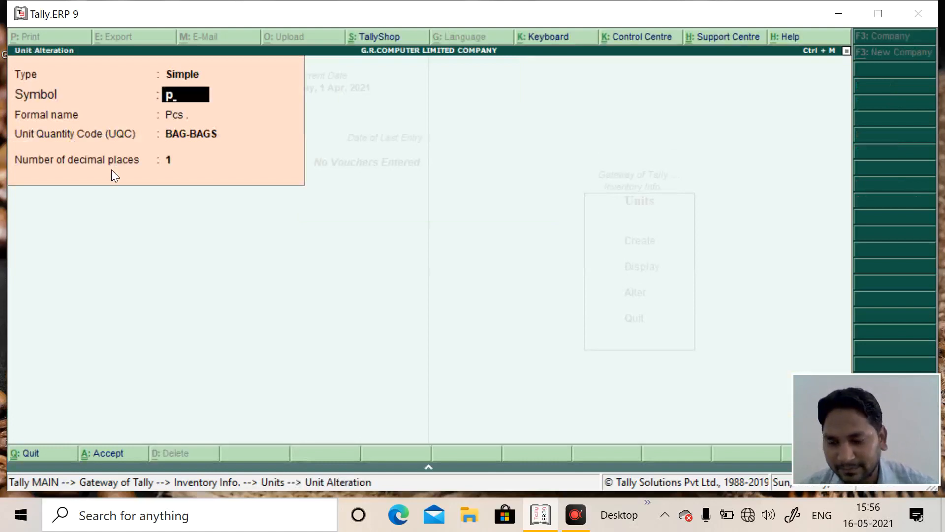
Step: Change the unit's symbol to pcs and its formal name to P, save it, and leave the unit options
text(cs)
key(Return)
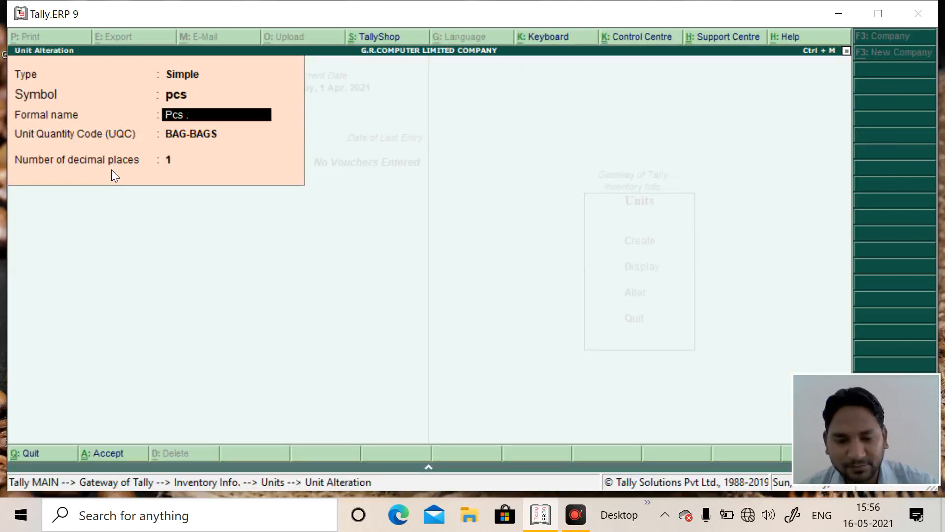
text(P)
key(Return)
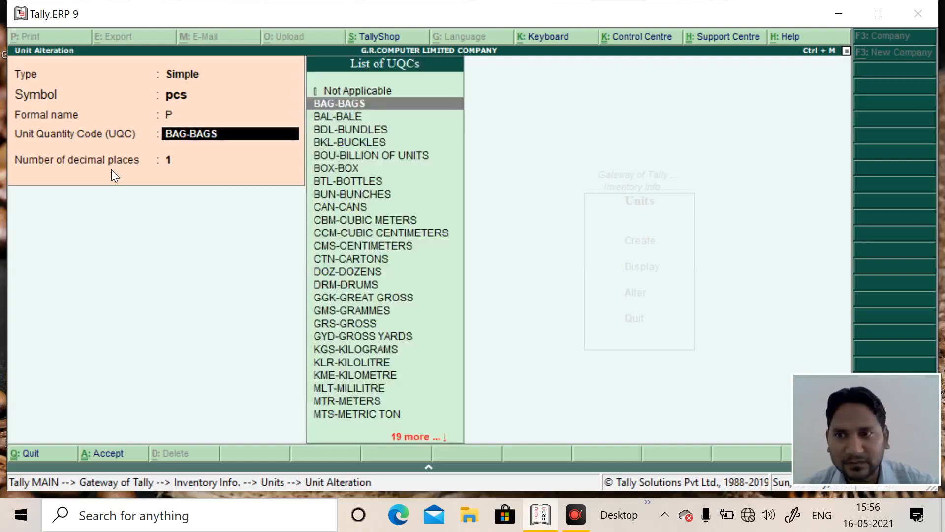
key(Return)
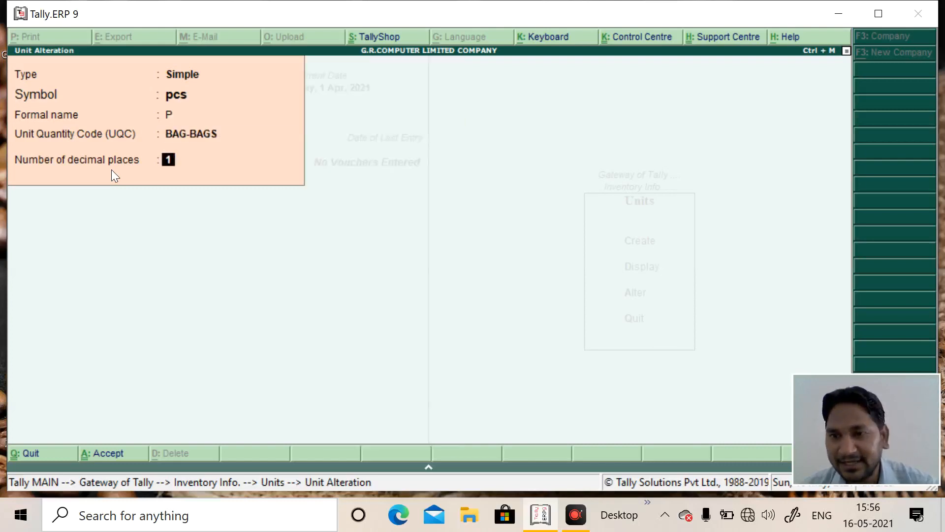
key(Return)
key(Return)
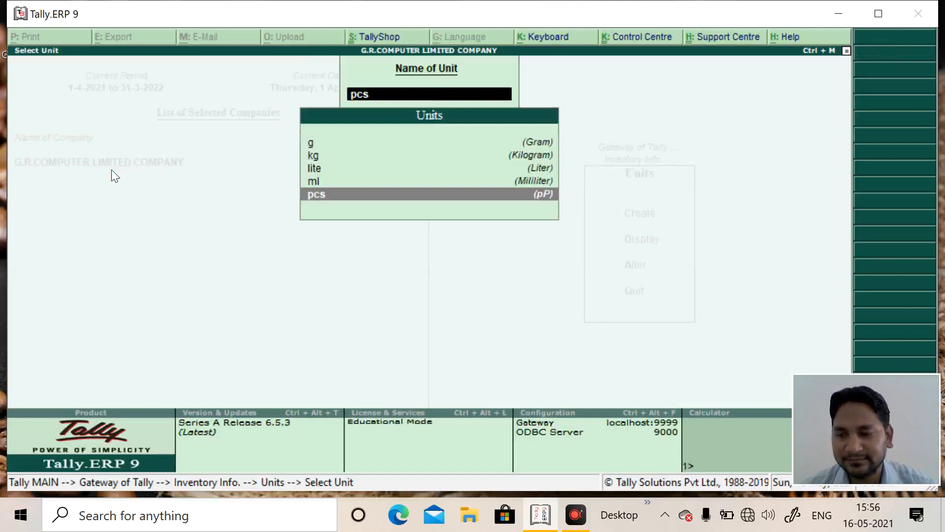
key(Escape)
key(Escape)
key(Escape)
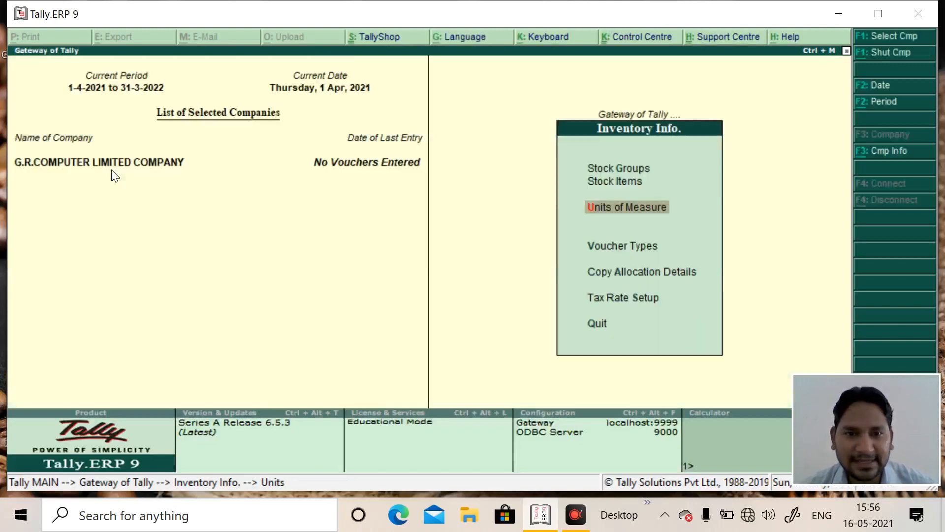
Step: Start a new single stock item named Laptop without an alias and place it under the Digital group
key(Return)
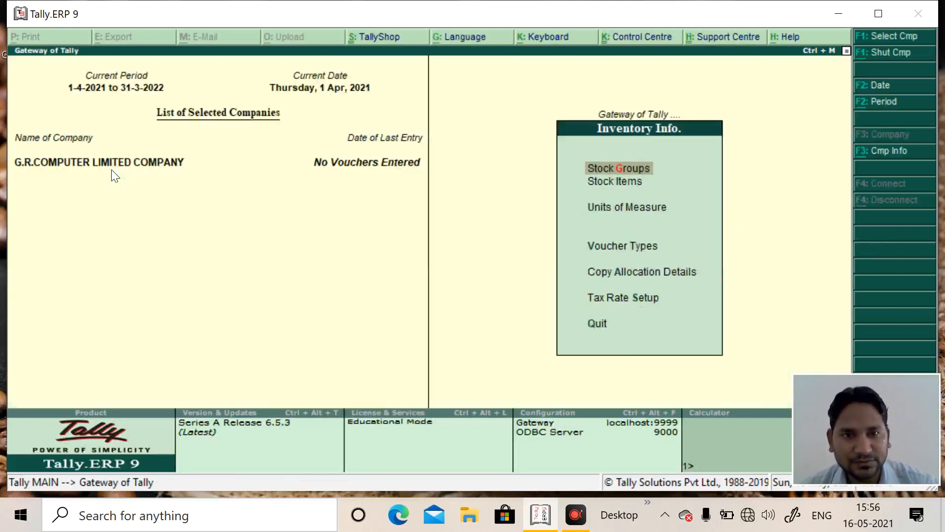
key(Down)
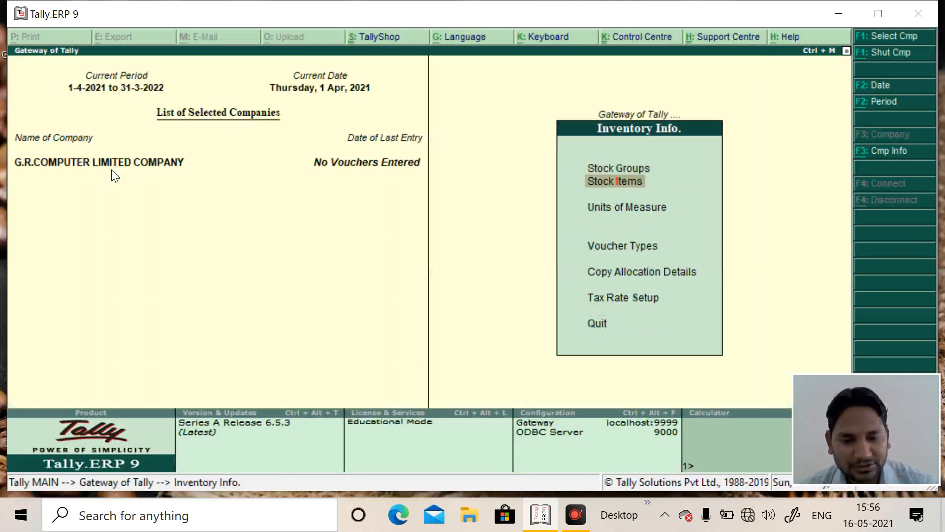
key(Return)
key(Return)
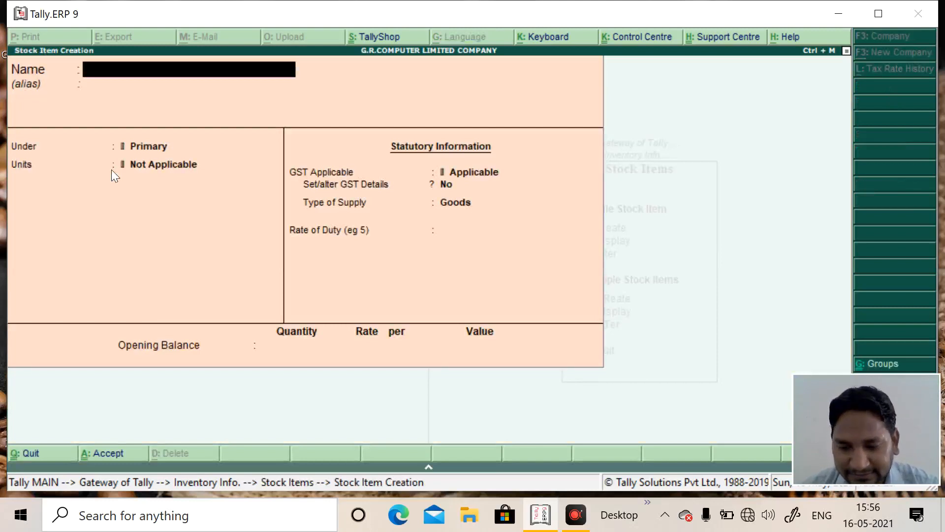
text(Lapto)
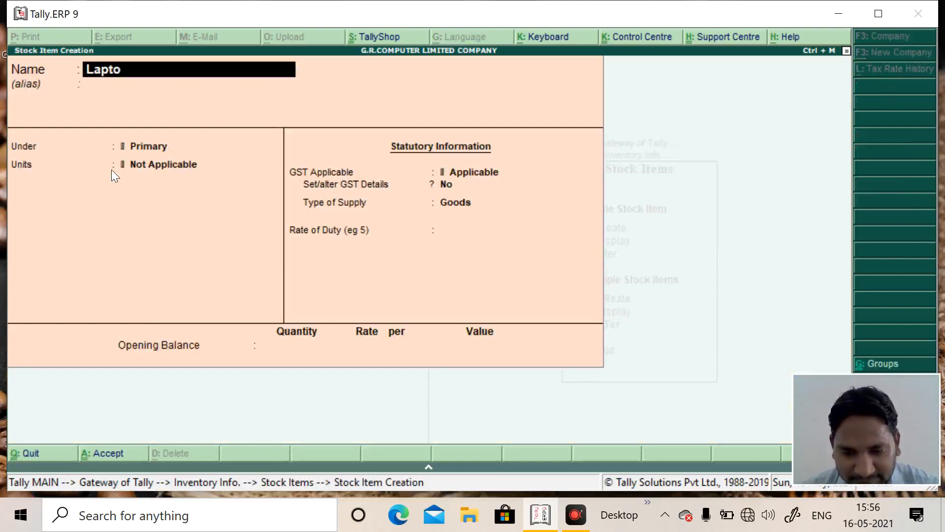
text(p)
key(Return)
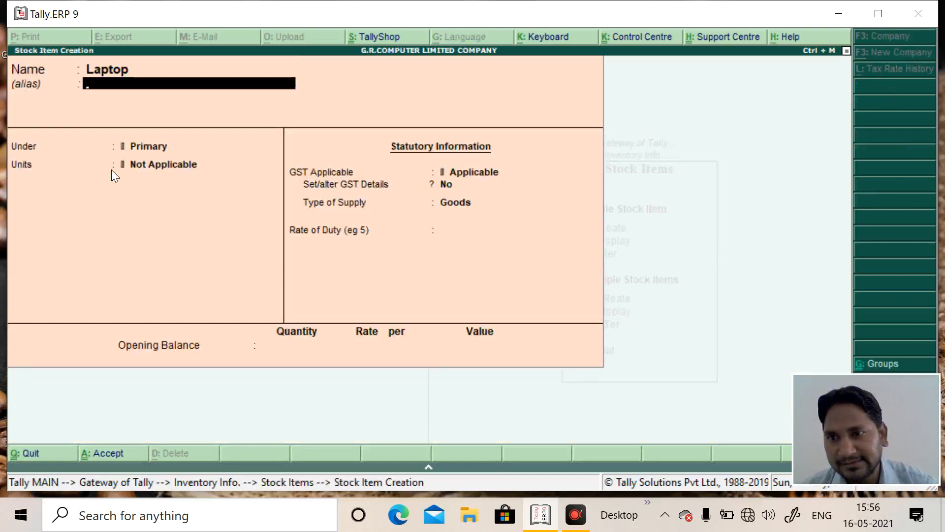
key(Return)
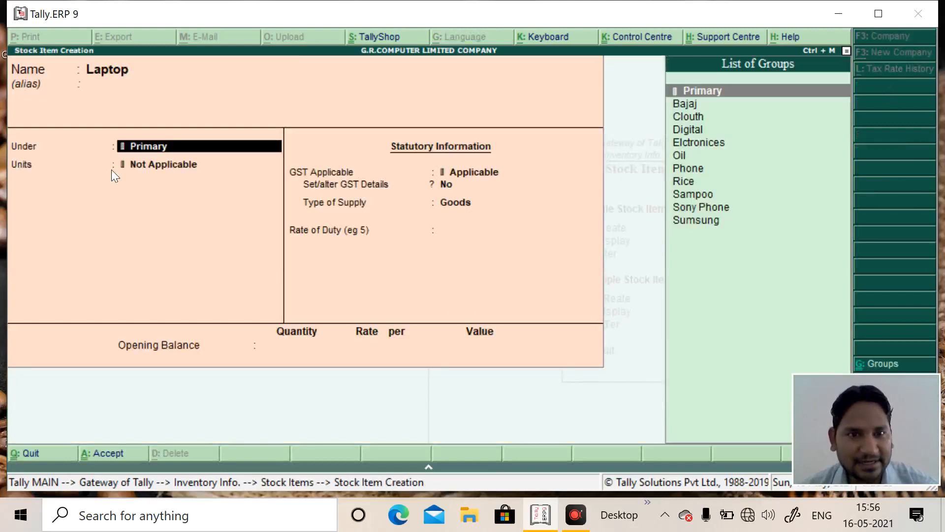
key(Down)
key(Down)
key(Down)
key(Return)
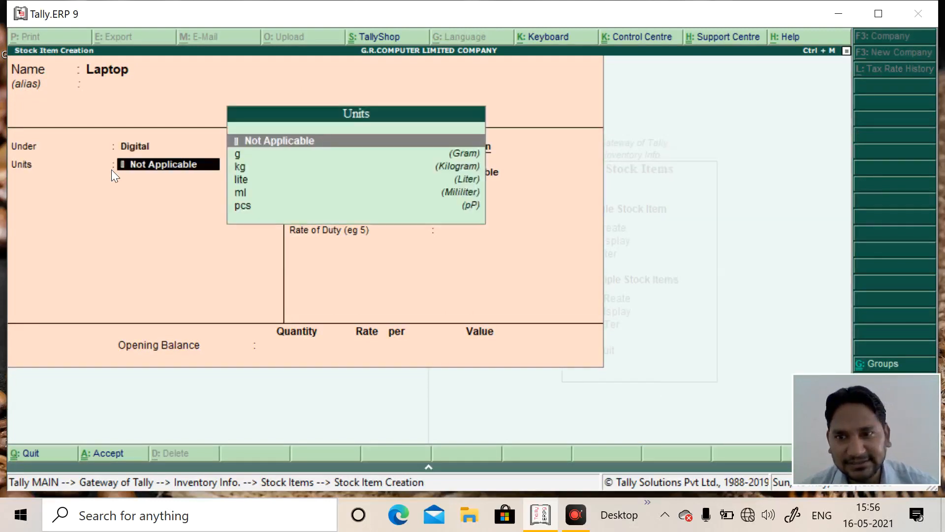
Step: Set the Laptop item's unit to pcs and keep GST Applicable, no GST details, and Goods as the supply type
key(Down)
key(Down)
key(Down)
key(Down)
key(Down)
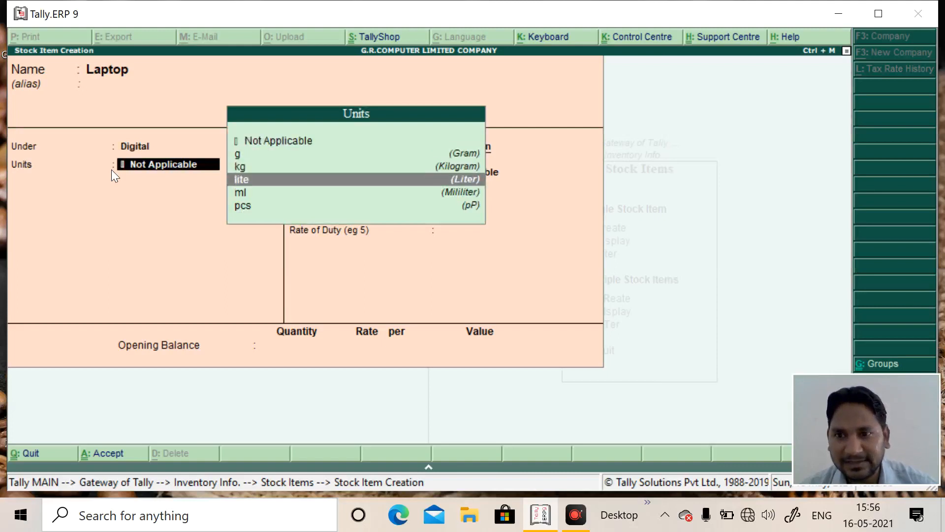
key(Return)
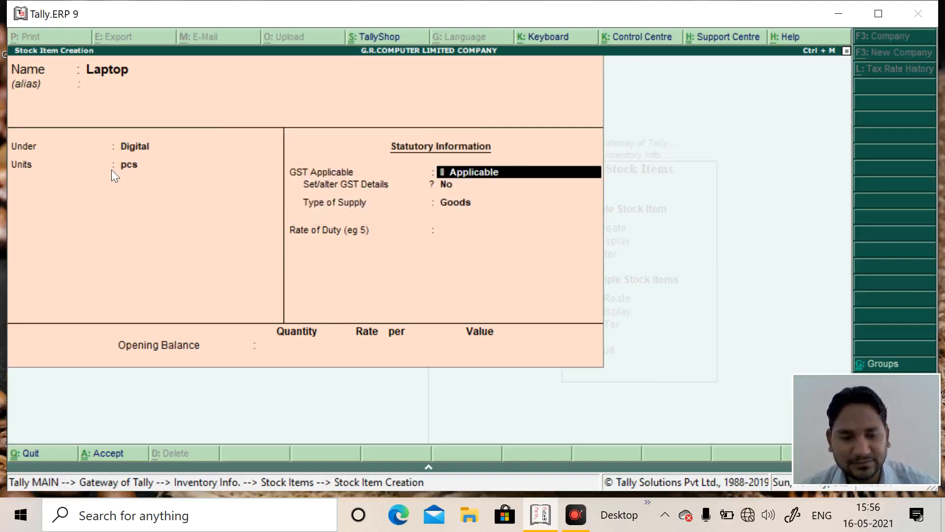
key(Return)
key(Return)
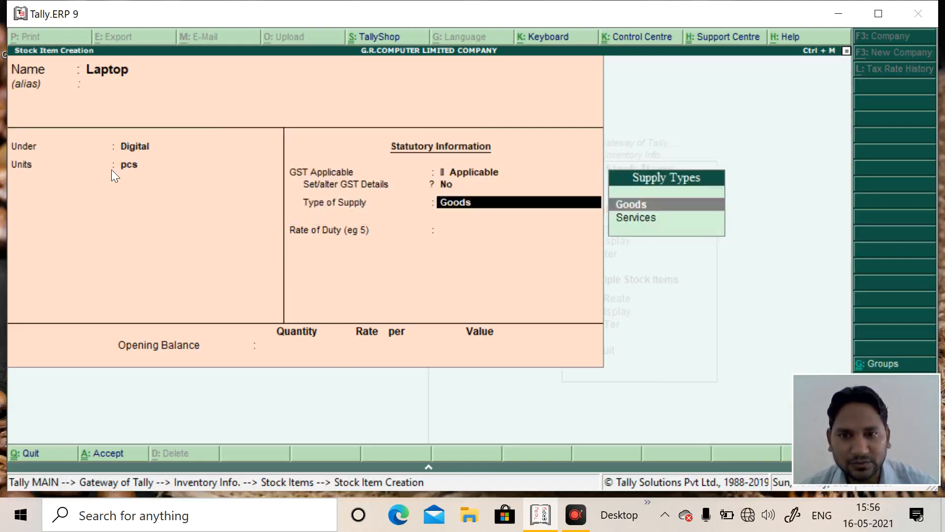
key(Return)
key(Return)
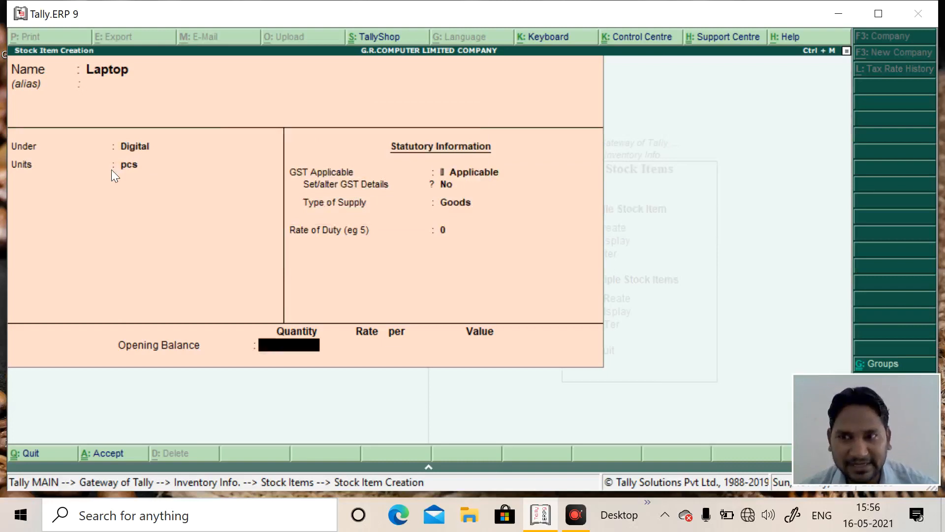
Step: Enter an opening balance of 1 pcs at a rate of 30,000 for Laptop and save the item
text(1)
key(Return)
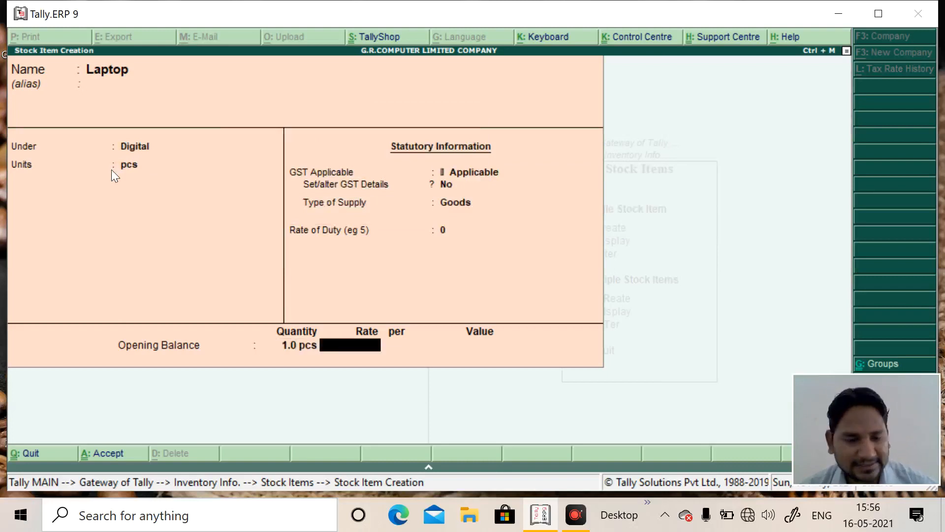
text(30,00)
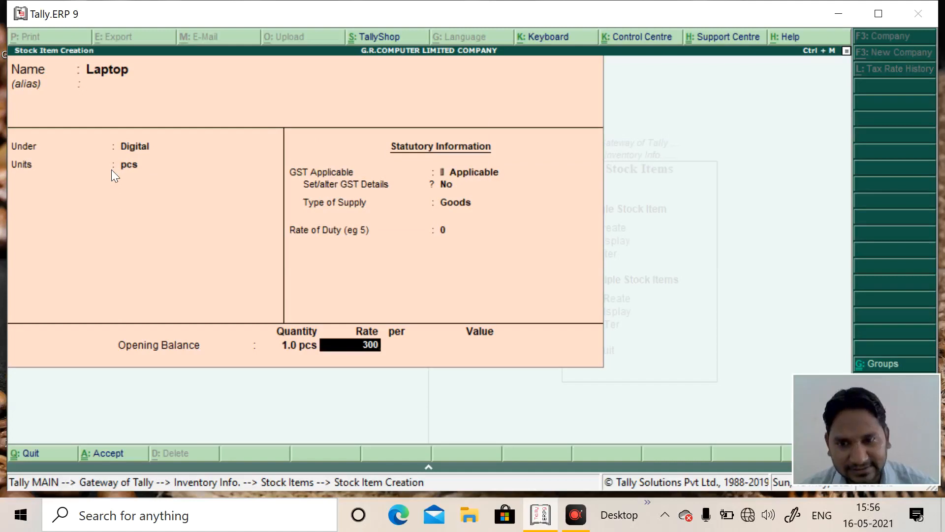
text(0)
key(Return)
key(Return)
key(Return)
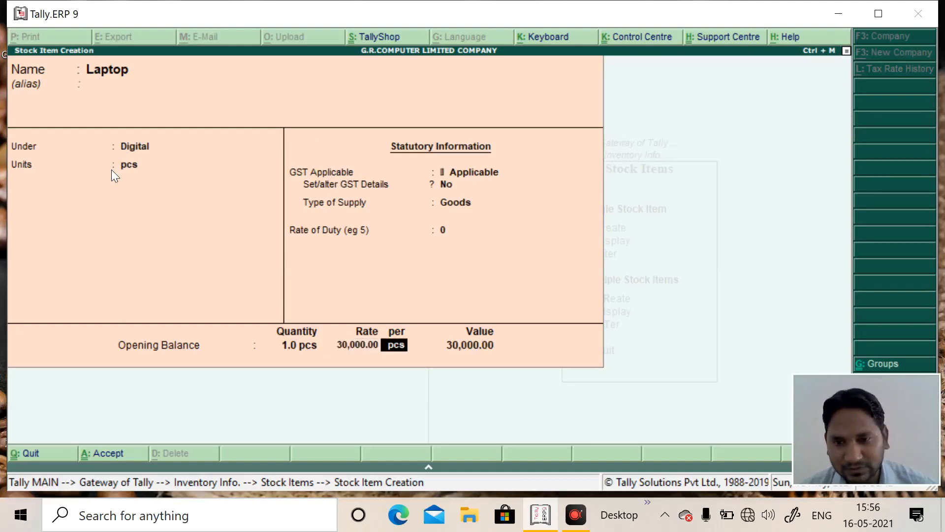
key(Return)
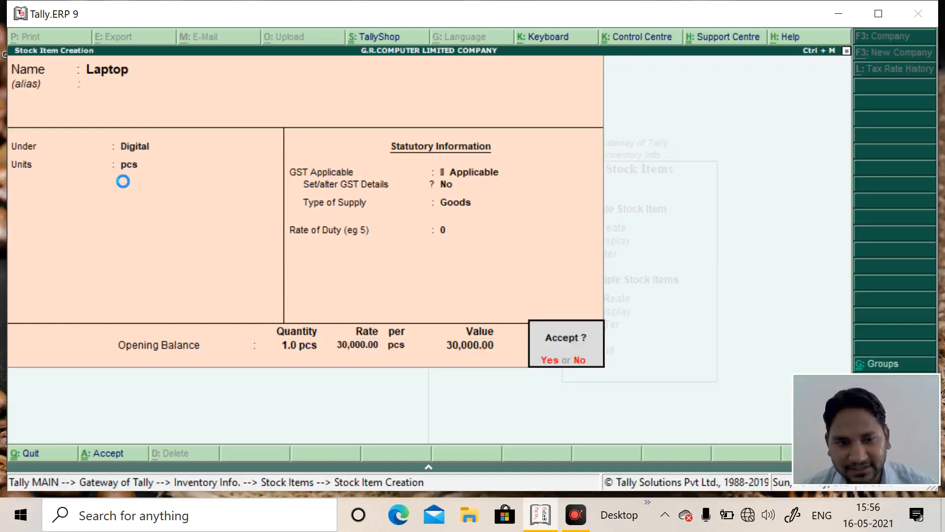
key(Return)
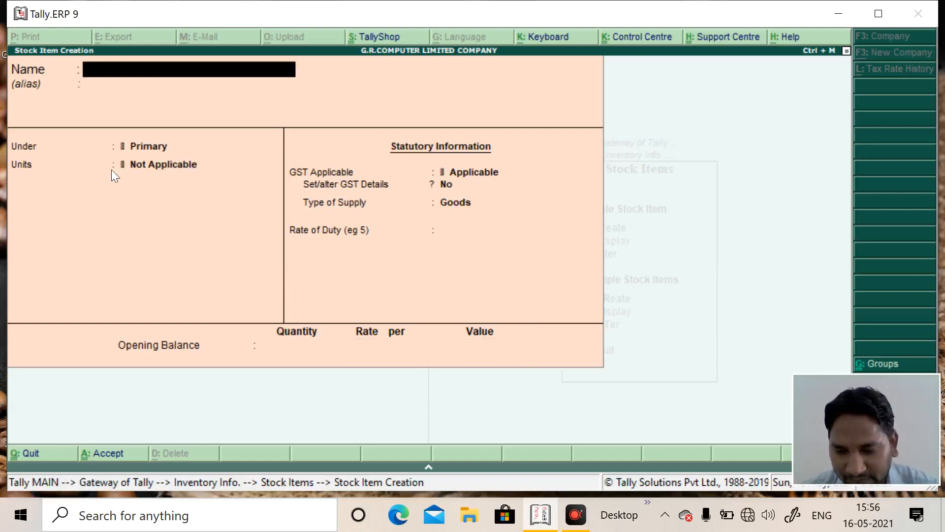
Step: Name the next stock item Sarso Oil without an alias and place it under the Oil group
text(Sa)
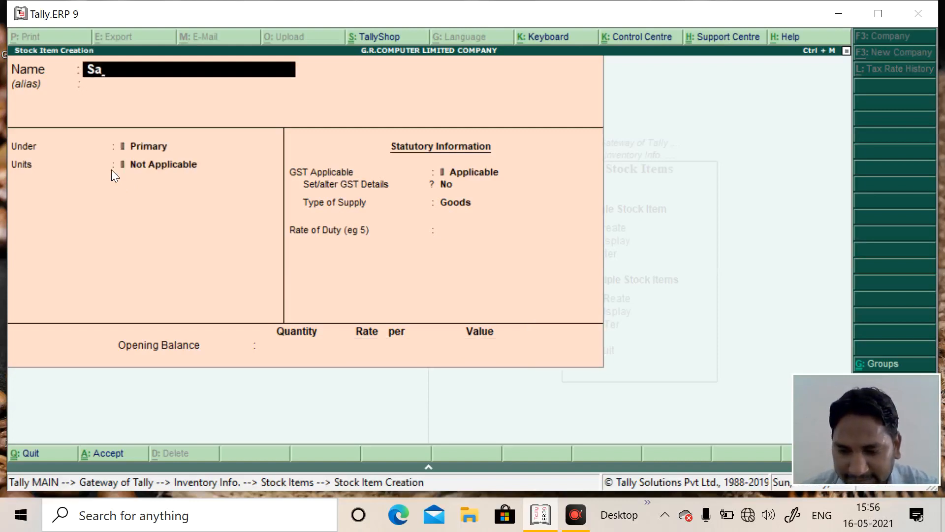
text(rso)
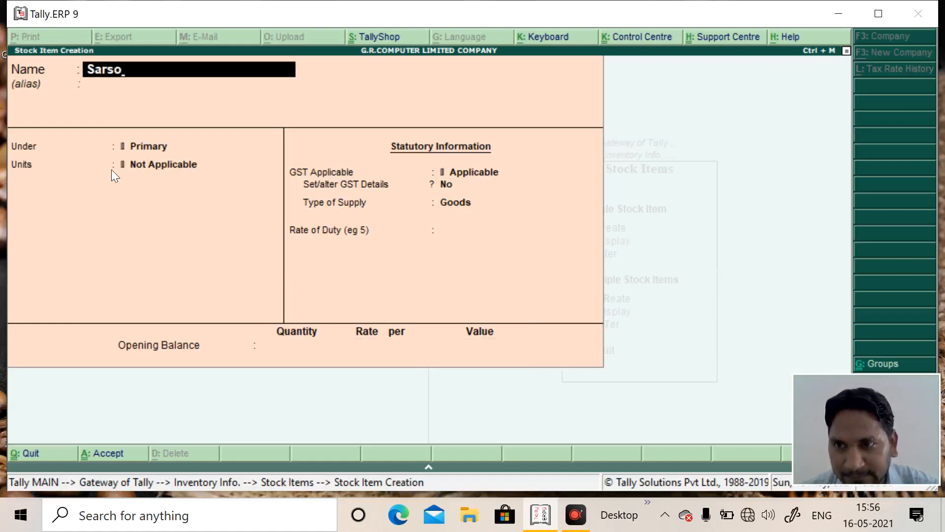
text( Oil)
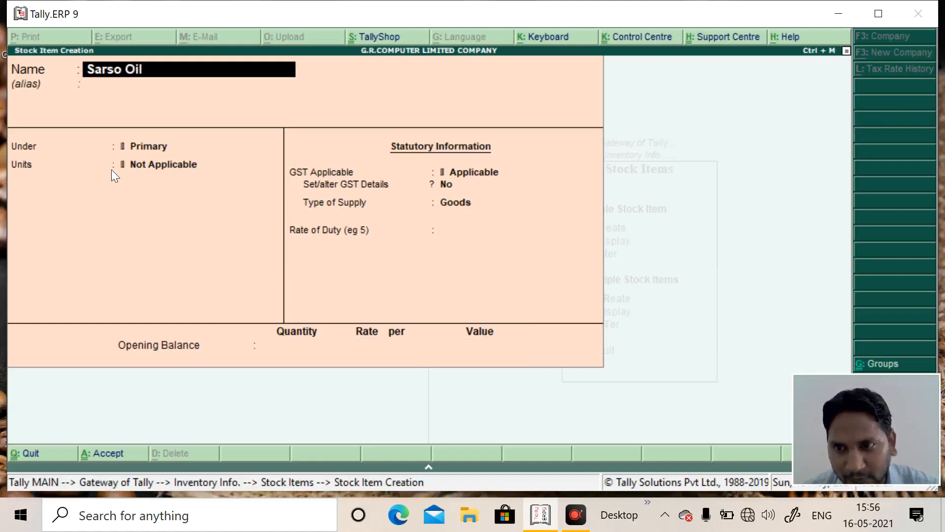
key(Return)
key(Return)
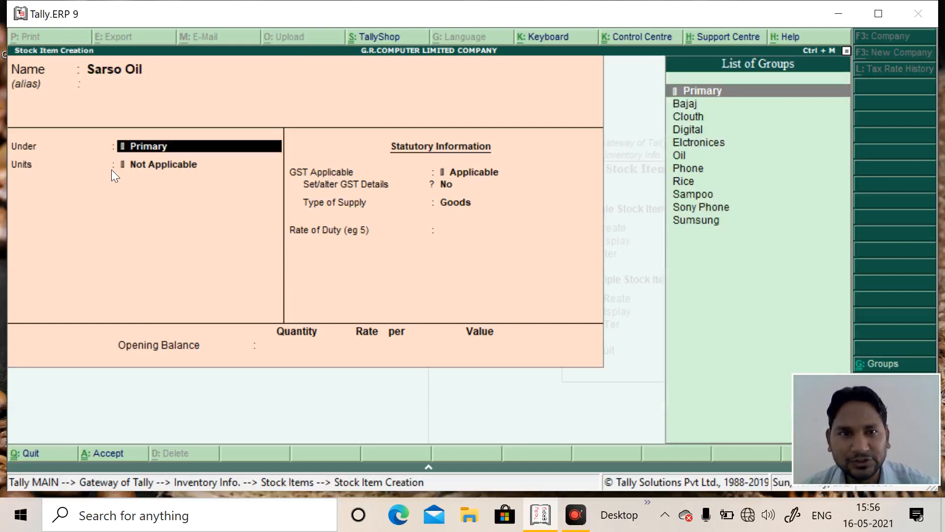
key(Down)
key(Down)
key(Down)
key(Down)
key(Down)
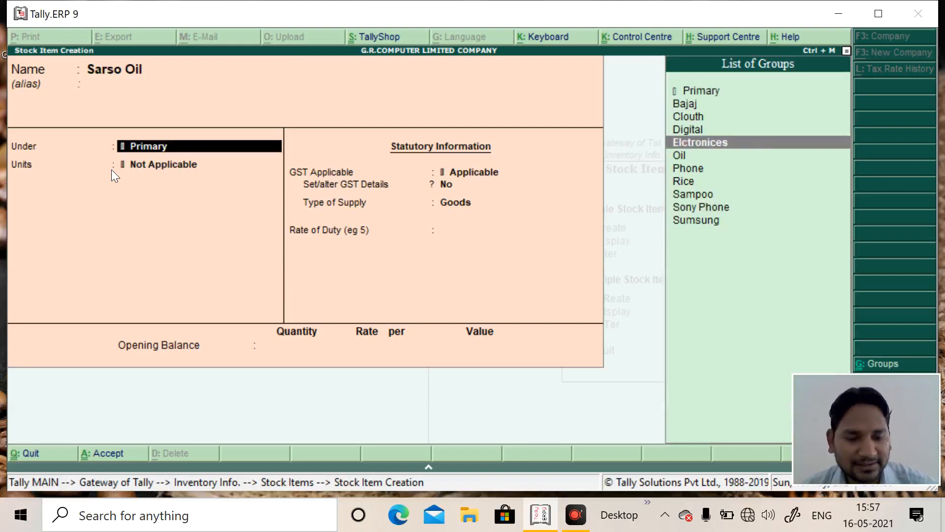
key(Return)
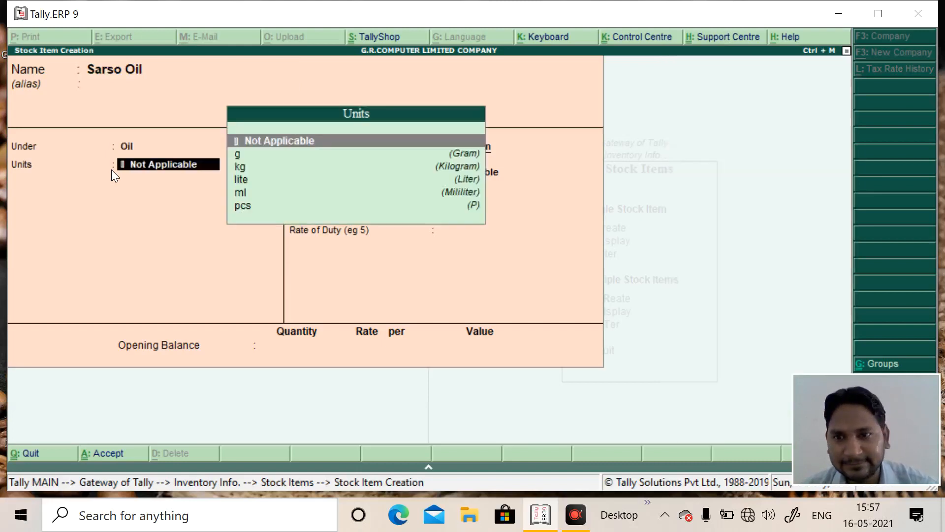
Step: Set Sarso Oil's unit to lite and keep GST Applicable, no GST details, and Goods as the supply type
key(Down)
key(Down)
key(Down)
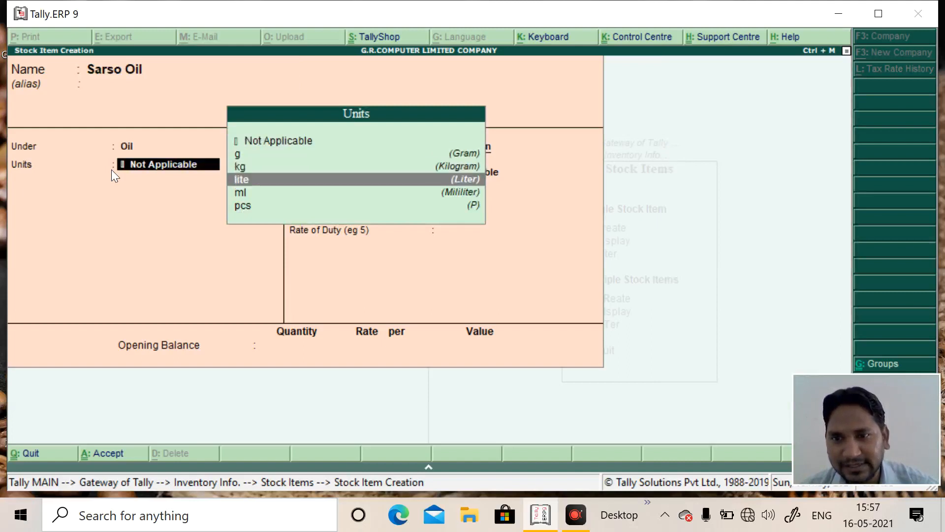
key(Return)
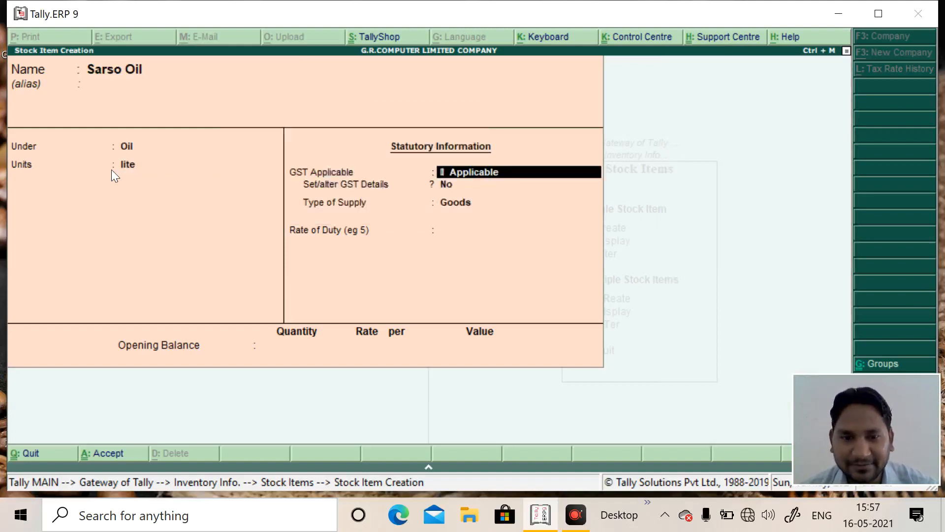
key(Return)
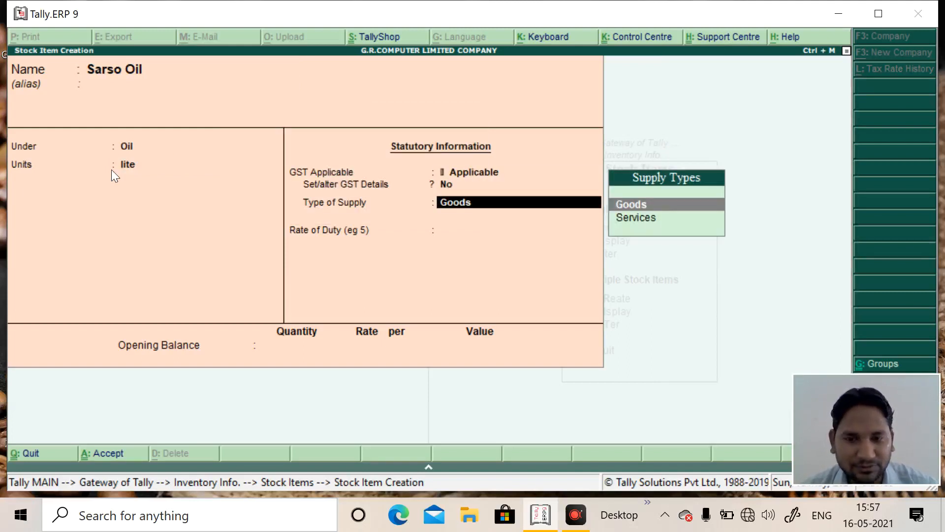
key(Return)
key(Return)
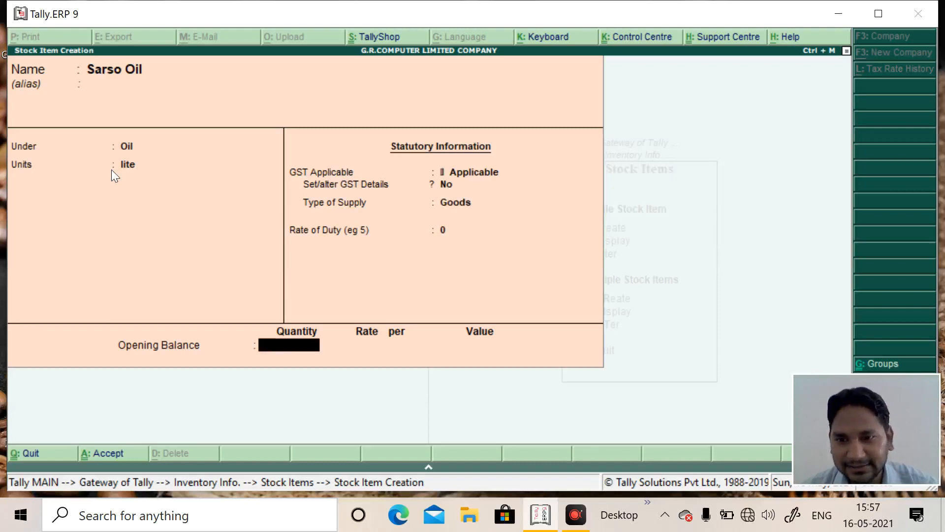
Step: Enter an opening balance of 5 lite at a rate of 170 for Sarso Oil and save the item
text(5)
key(Return)
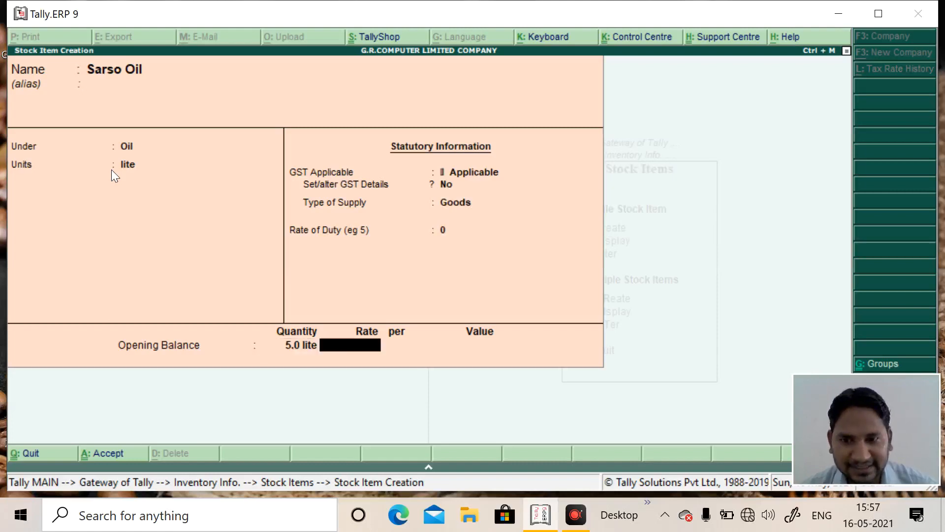
text(17)
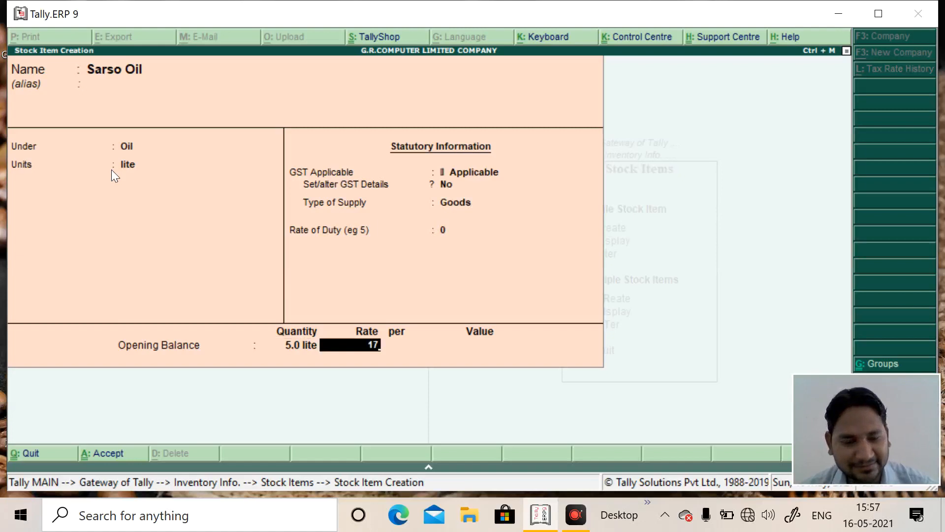
text(0)
key(Return)
key(Return)
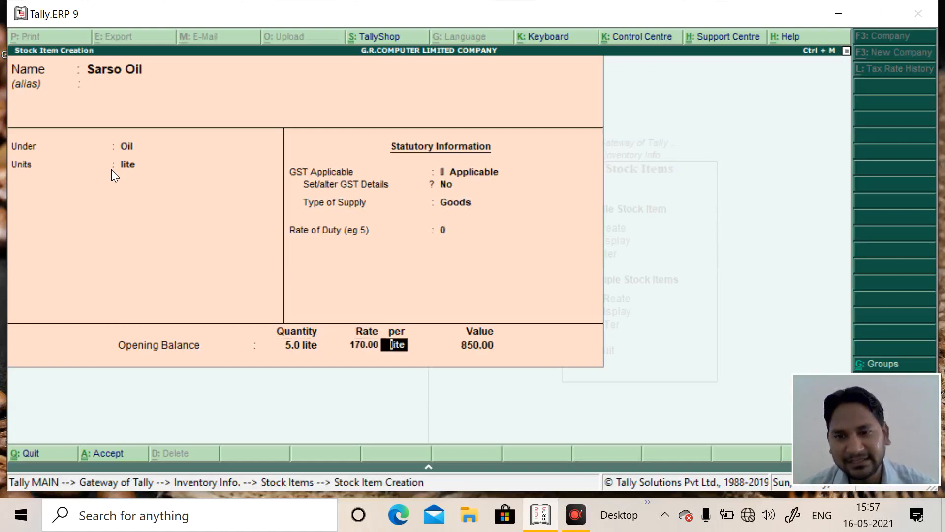
key(Return)
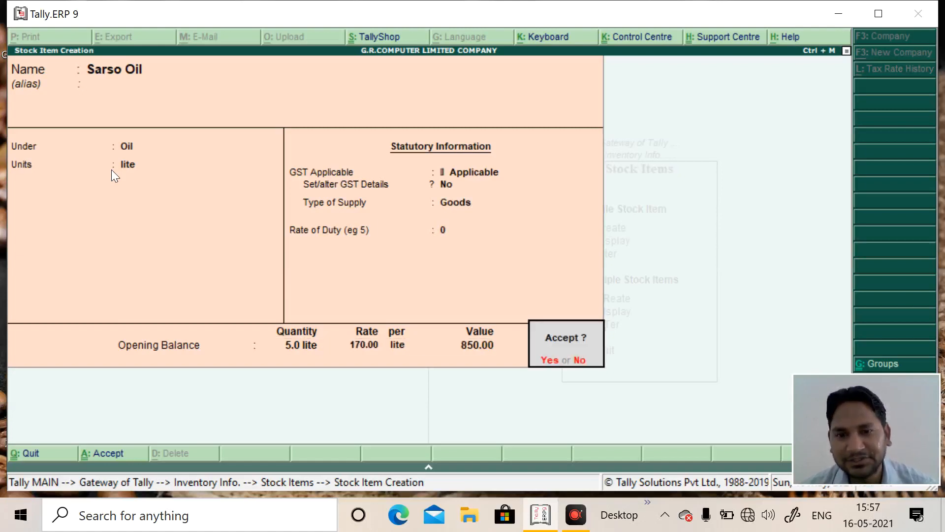
key(Return)
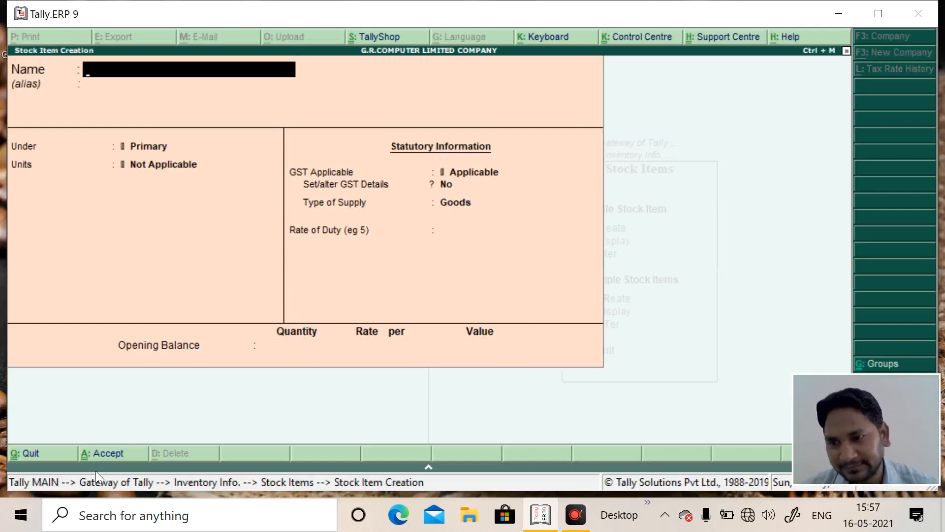
Step: Name the next stock item Milk and leave its alias empty
mouse_move(96, 470)
click(39, 484)
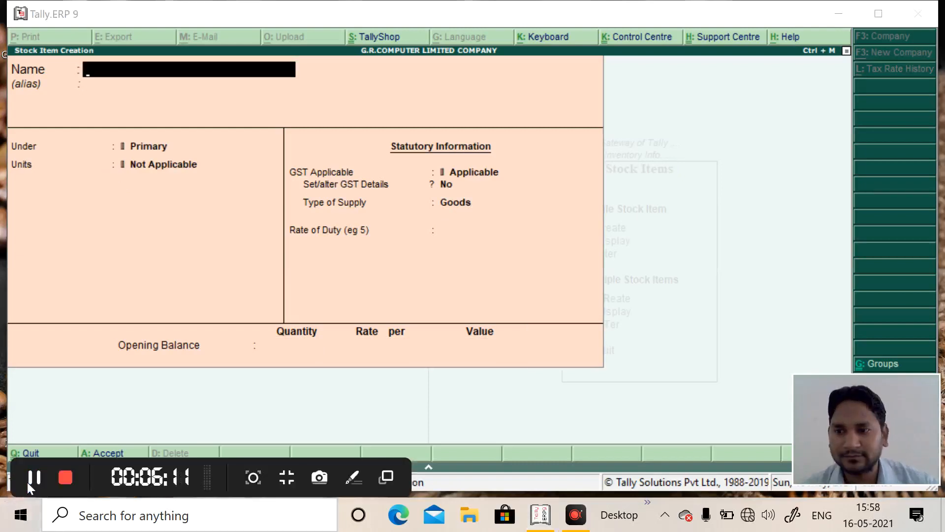
click(106, 64)
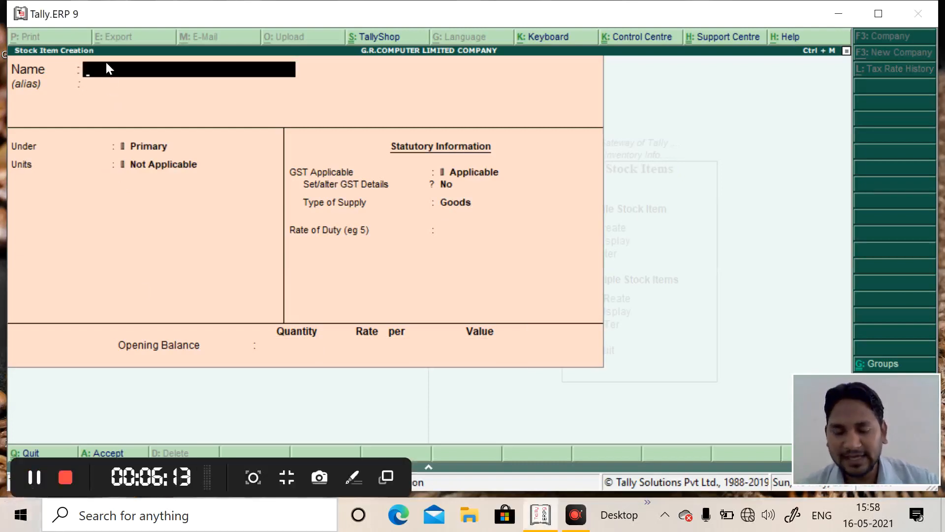
text(Mill)
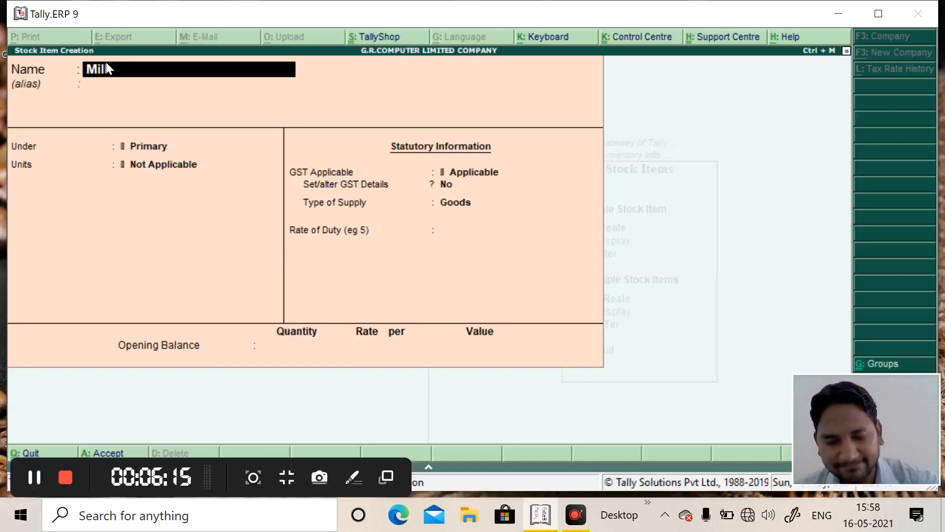
key(Return)
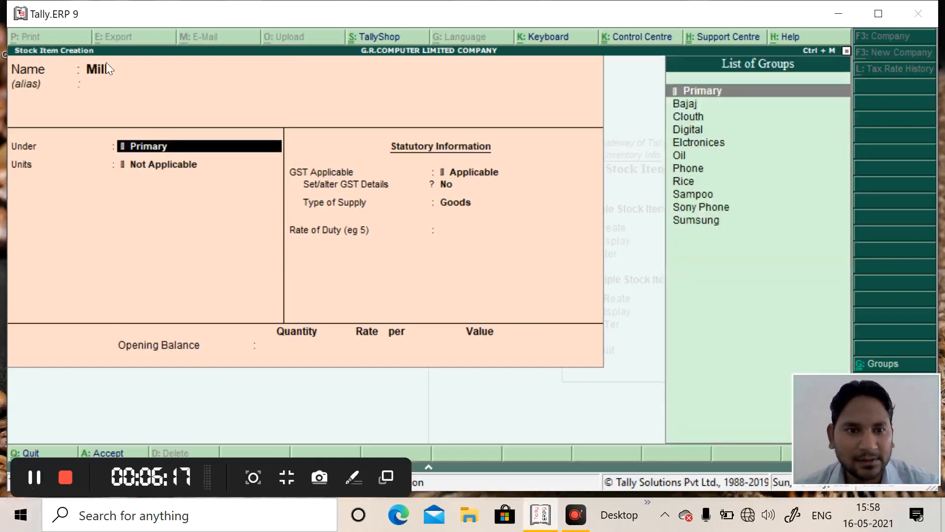
Step: Look through the existing stock groups for one that suits the Milk item
key(Down)
key(Down)
key(Down)
key(Down)
key(Down)
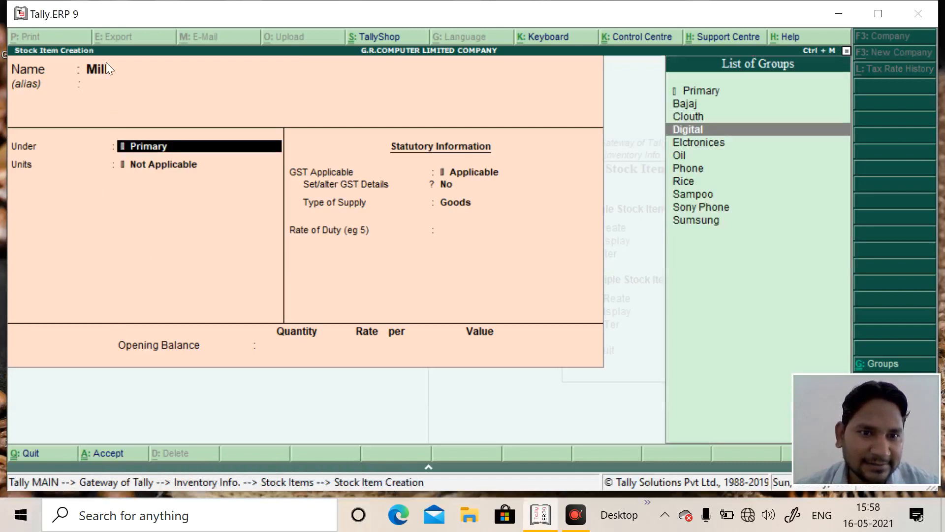
key(Down)
key(Down)
key(Down)
key(Down)
key(Down)
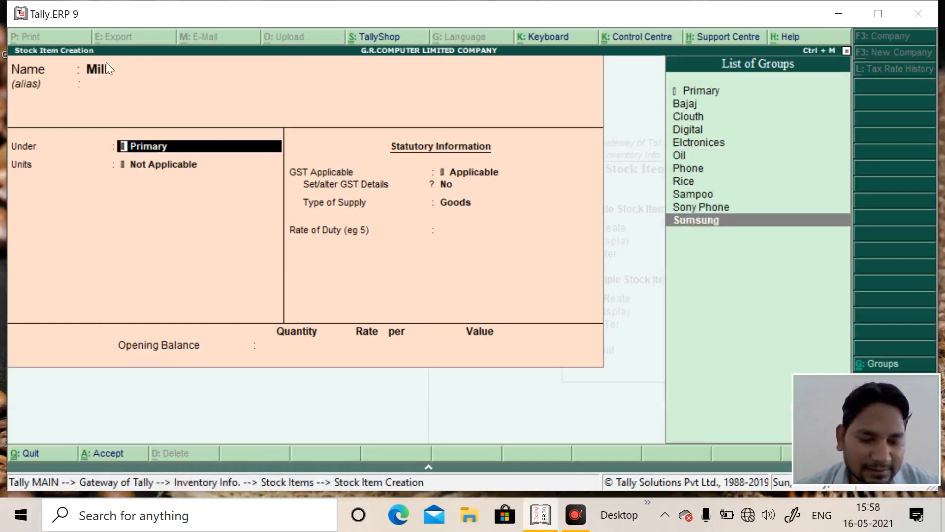
key(Up)
key(Up)
key(Up)
key(Up)
key(Up)
key(Up)
key(Up)
key(Up)
key(Up)
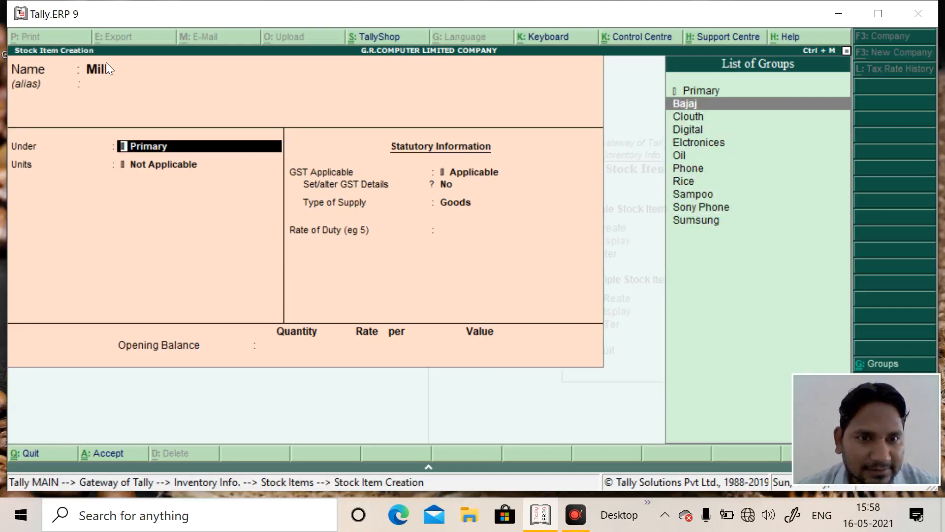
key(Down)
key(Down)
key(Down)
key(Down)
key(Down)
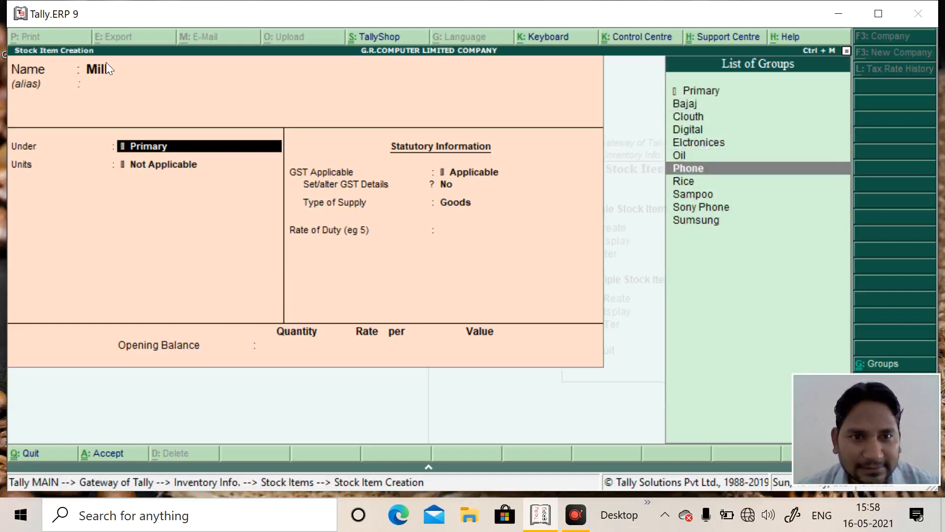
key(Up)
key(Up)
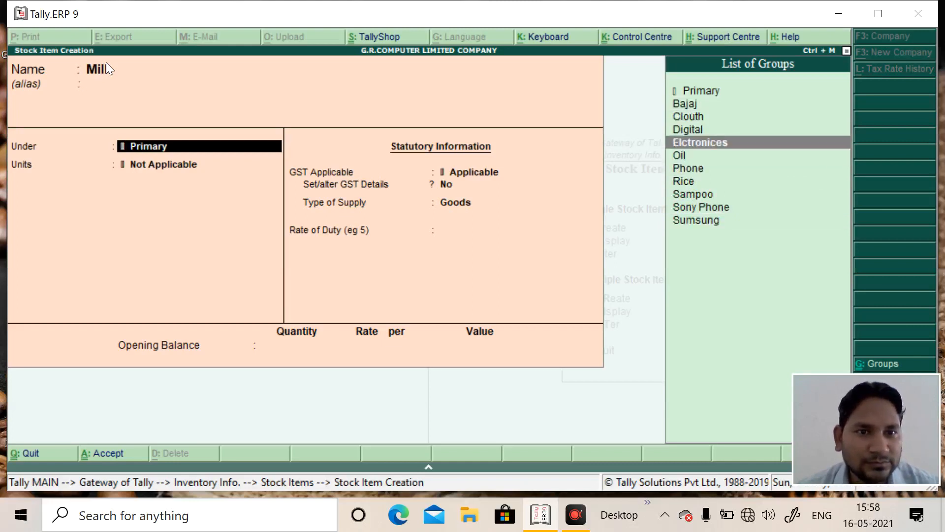
key(Down)
key(Down)
key(Down)
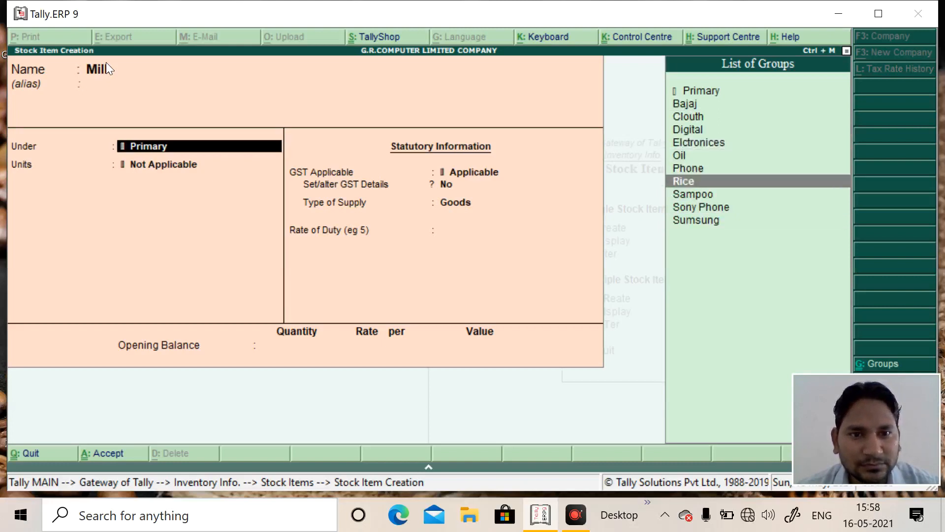
key(Up)
key(Up)
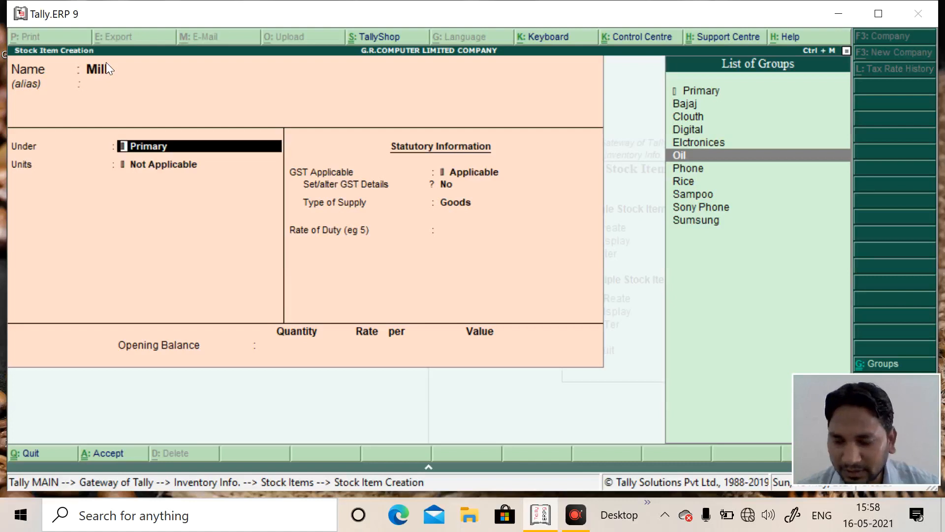
Step: Create a Milk stock group under Primary with item quantities added and no GST details, and assign it to the item
key(alt+c)
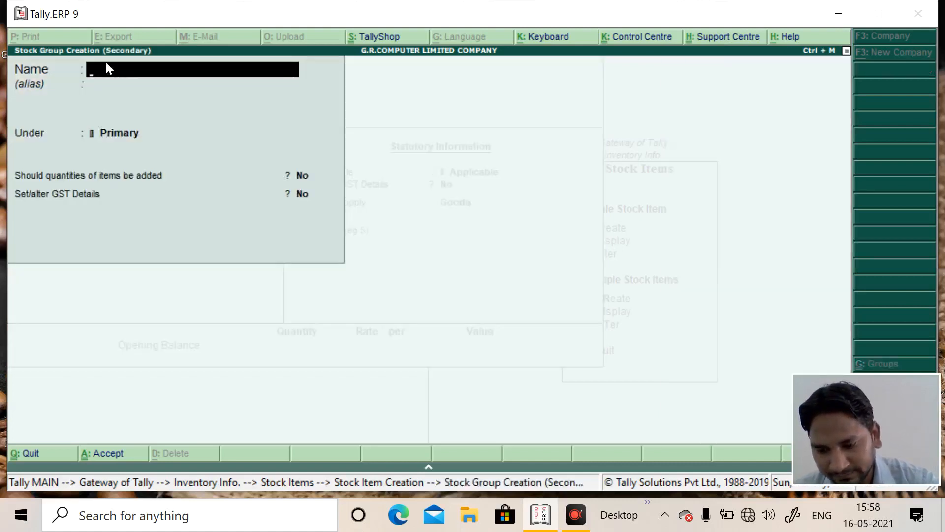
text(Milk)
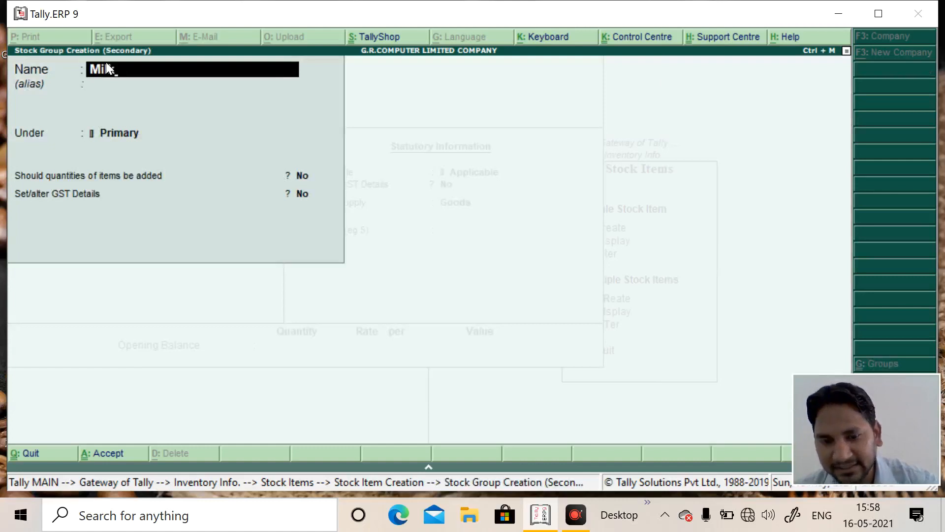
key(Return)
key(Return)
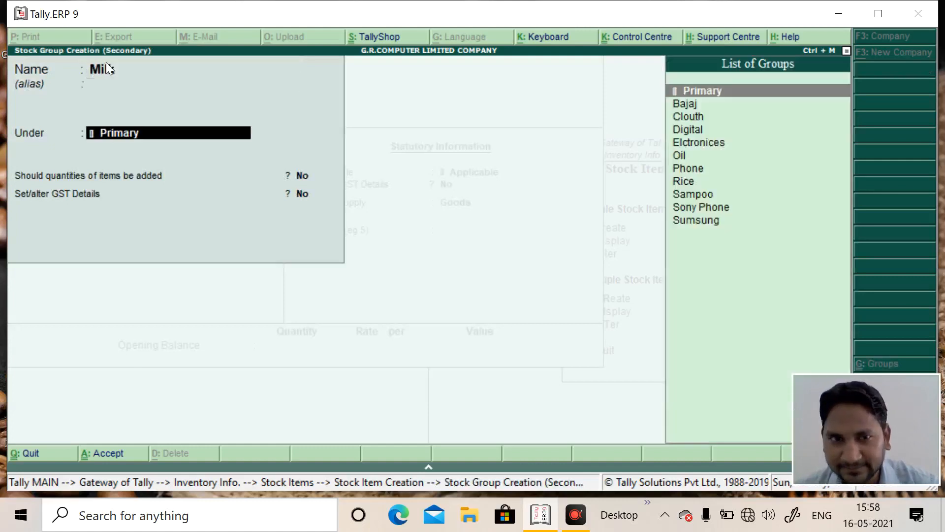
key(Return)
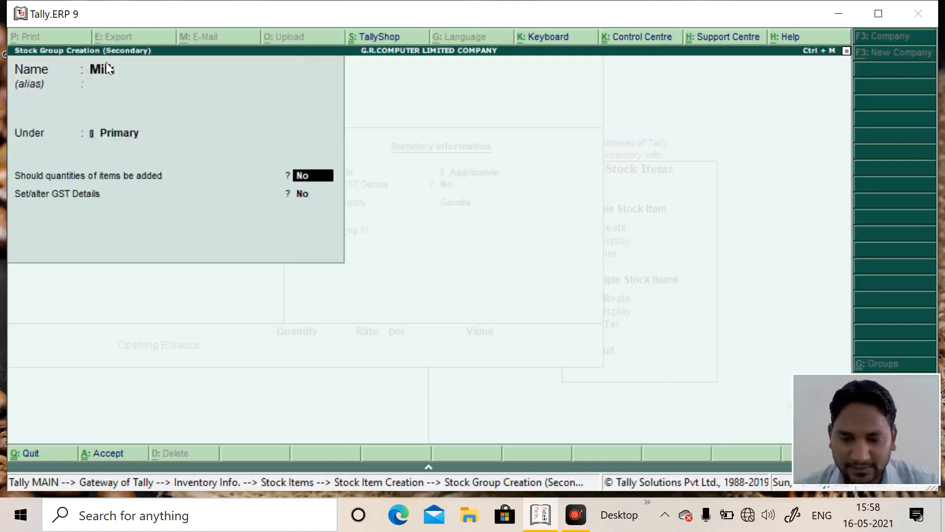
text(y)
key(Return)
key(Return)
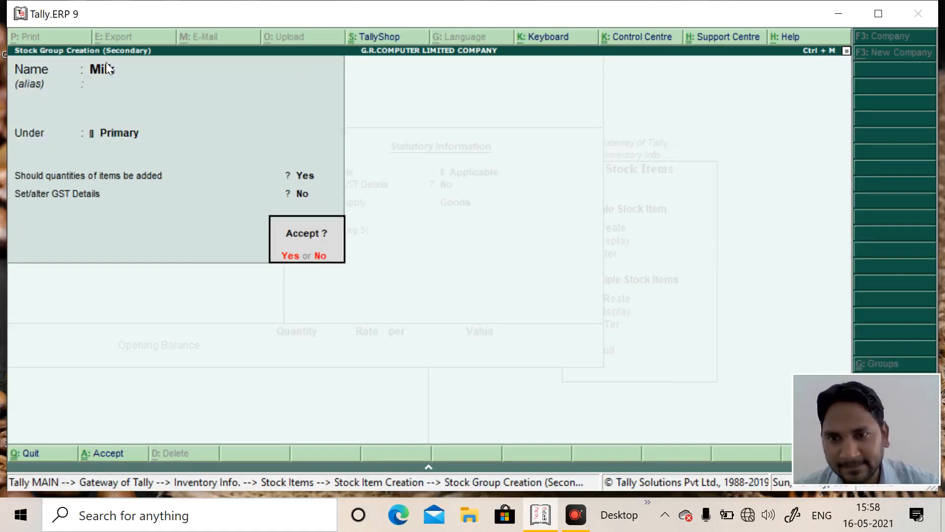
key(Return)
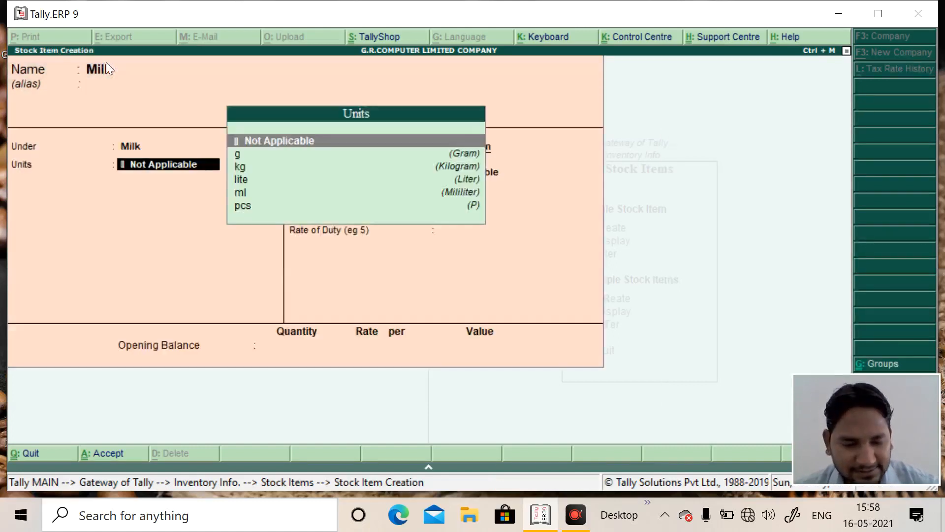
Step: Set the Milk item's unit to kg and keep GST Applicable, no GST details, and Goods as the supply type
key(Down)
key(Down)
key(Down)
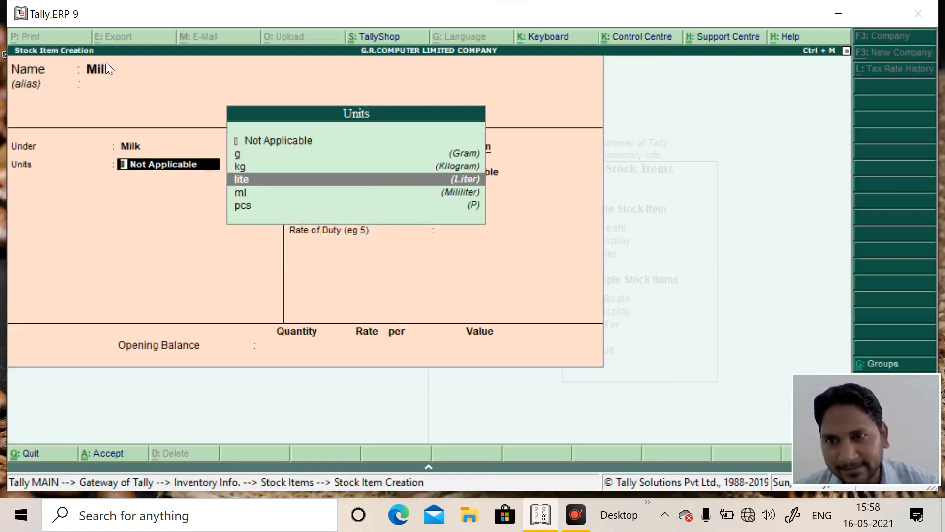
key(Up)
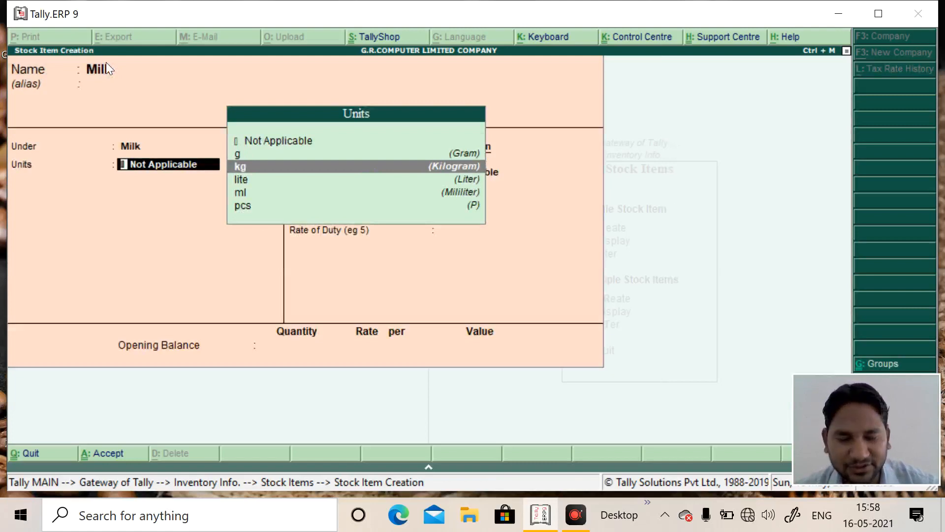
key(Return)
key(Return)
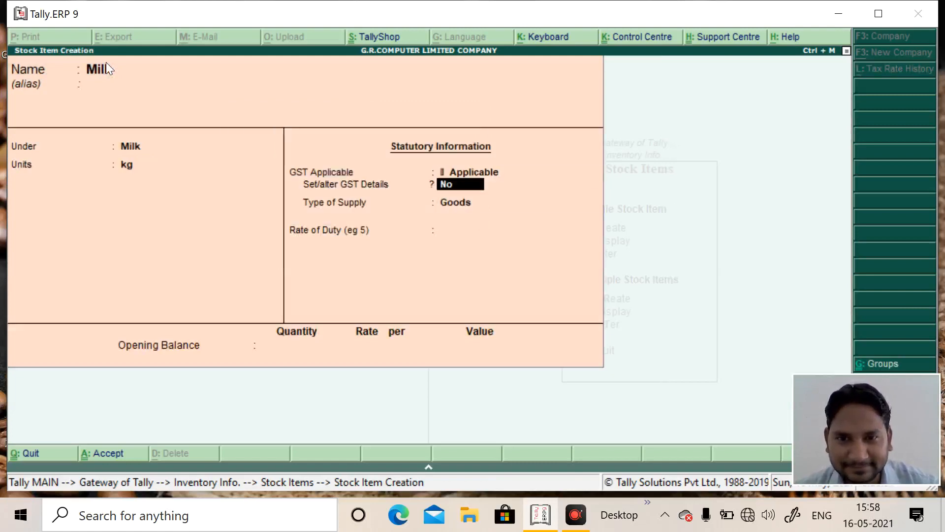
key(Return)
key(Return)
key(Return)
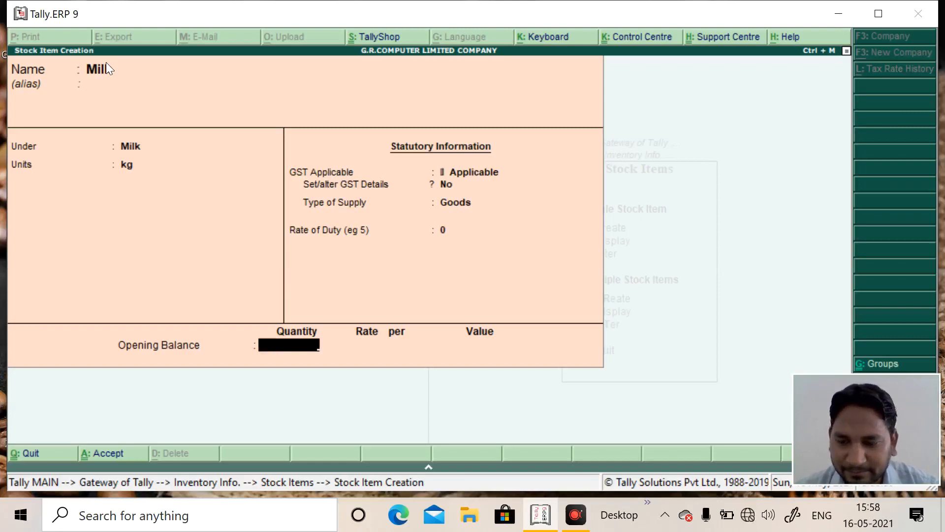
Step: Enter an opening balance of 2 kg at a rate of 55 for Milk and save the item
text(2)
key(Return)
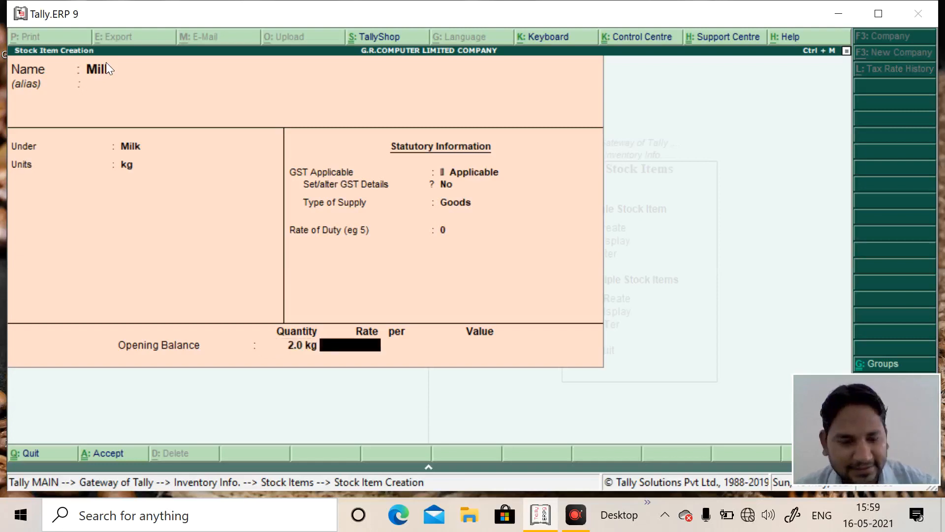
text(55)
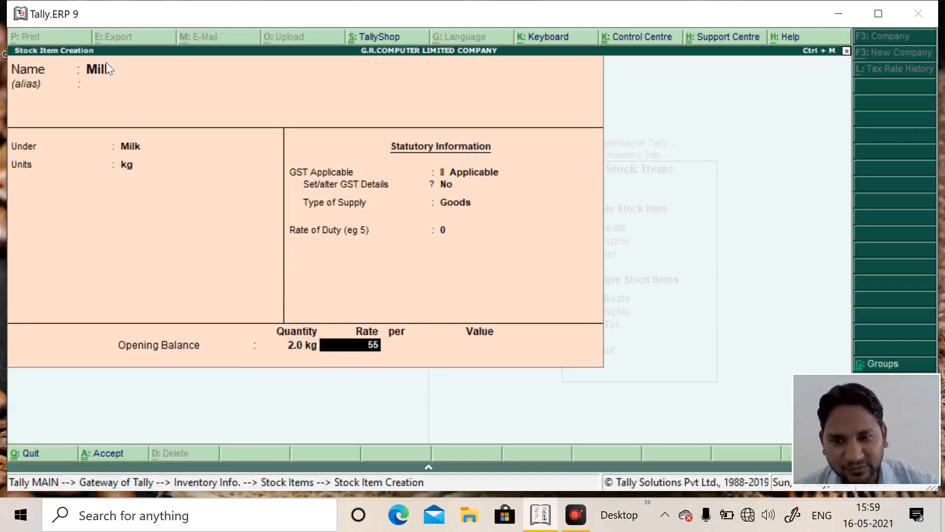
key(Return)
key(Return)
key(Return)
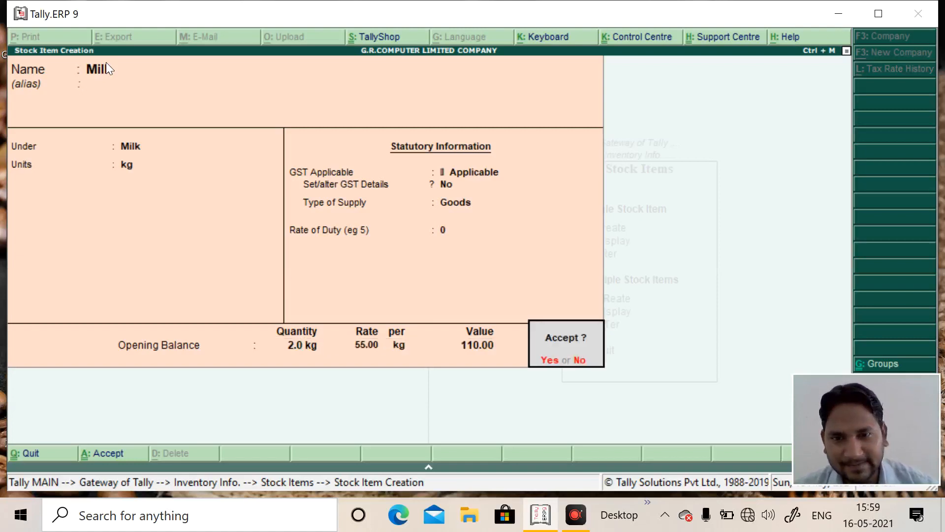
key(Return)
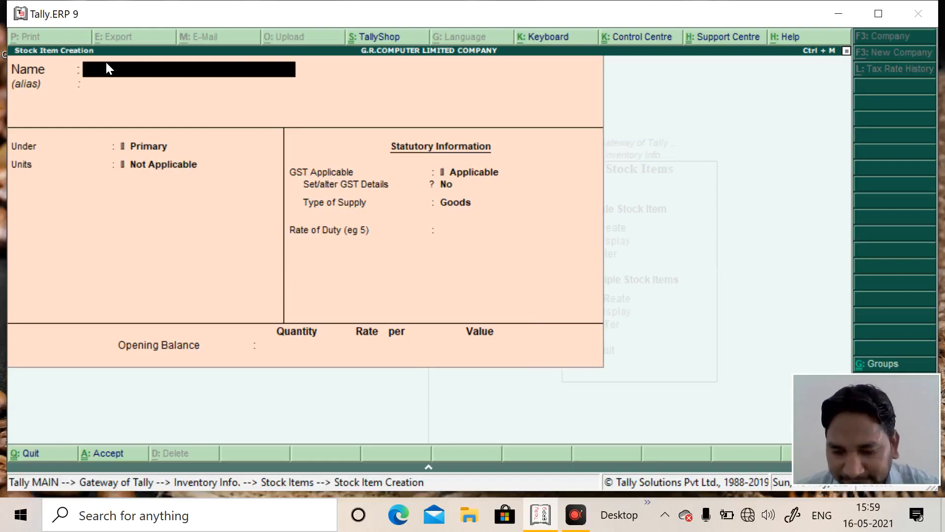
Step: Name the new stock item Dove Sampoo and leave its alias blank
text(Dove)
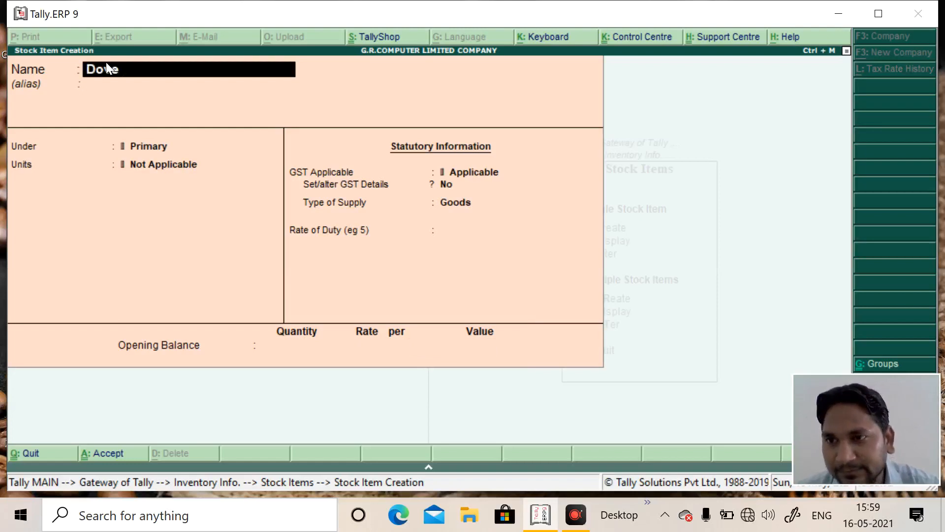
text( Sam)
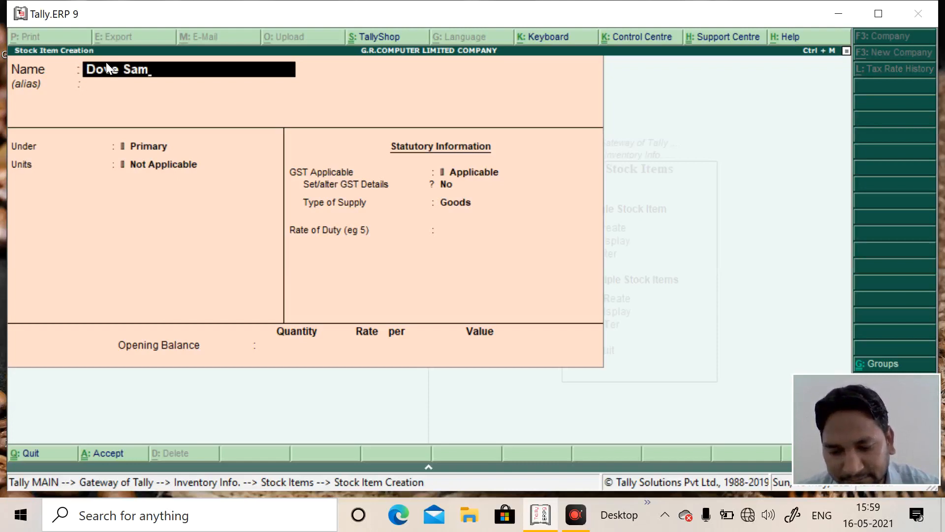
text(poo)
key(Return)
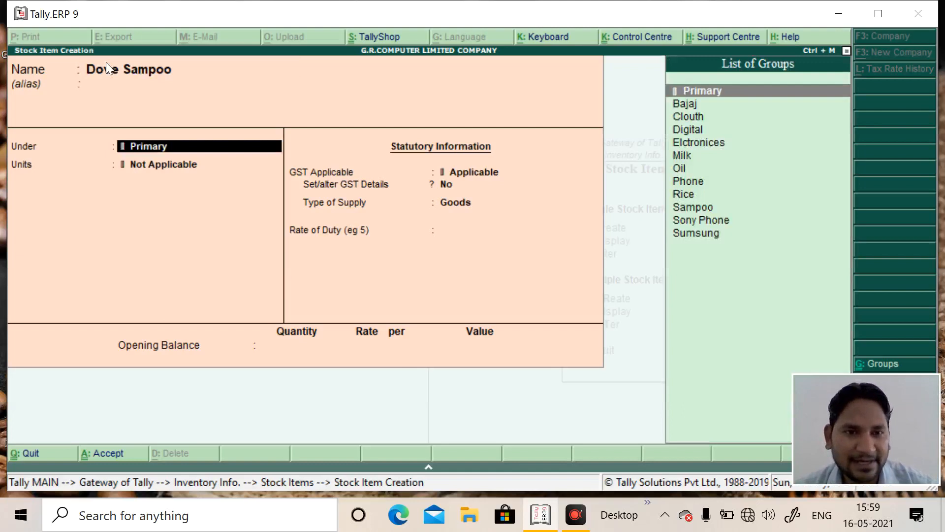
Step: Place the Dove Sampoo item under the existing Sampoo stock group
key(Down)
key(Down)
key(Down)
key(Down)
key(Down)
key(Down)
key(Down)
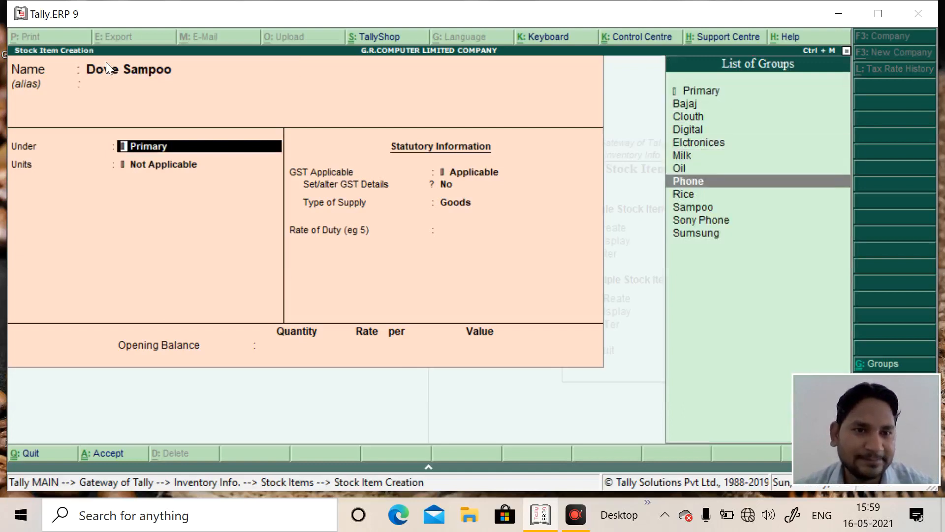
key(Down)
key(Down)
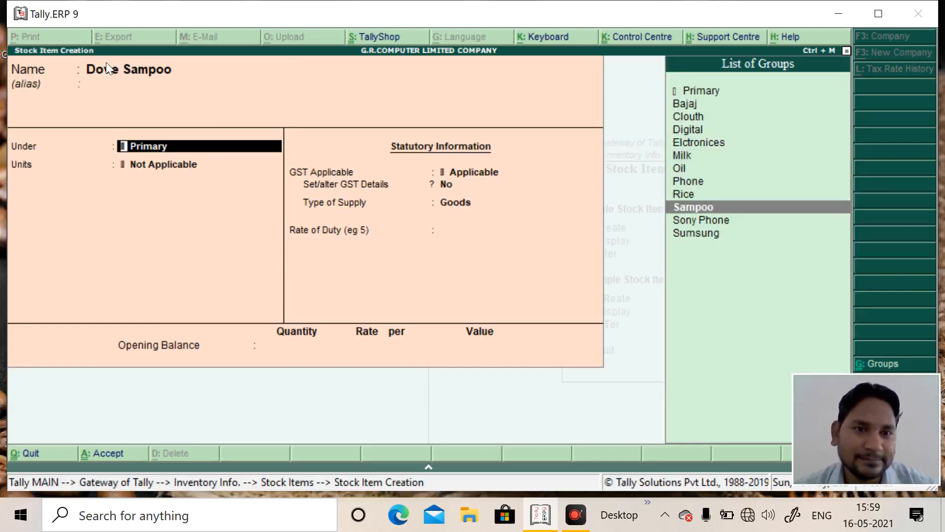
key(Down)
key(Down)
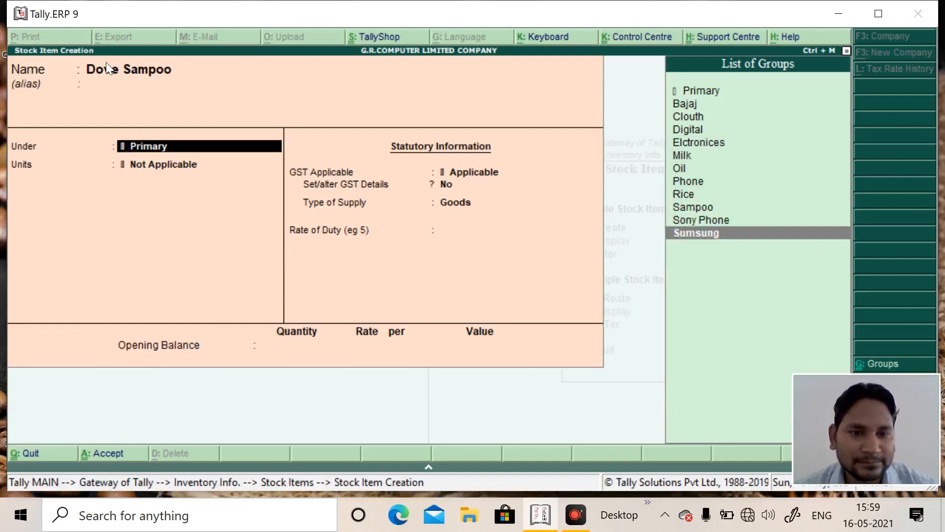
key(Up)
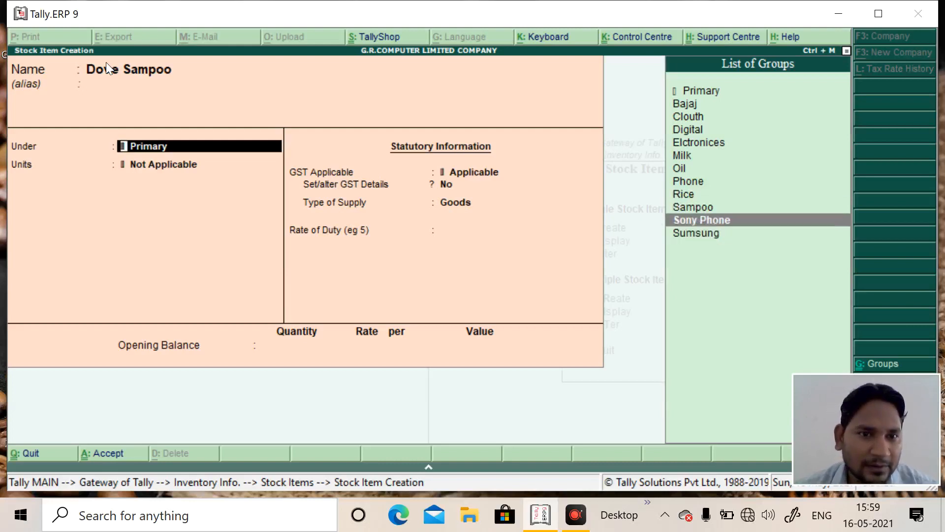
key(Up)
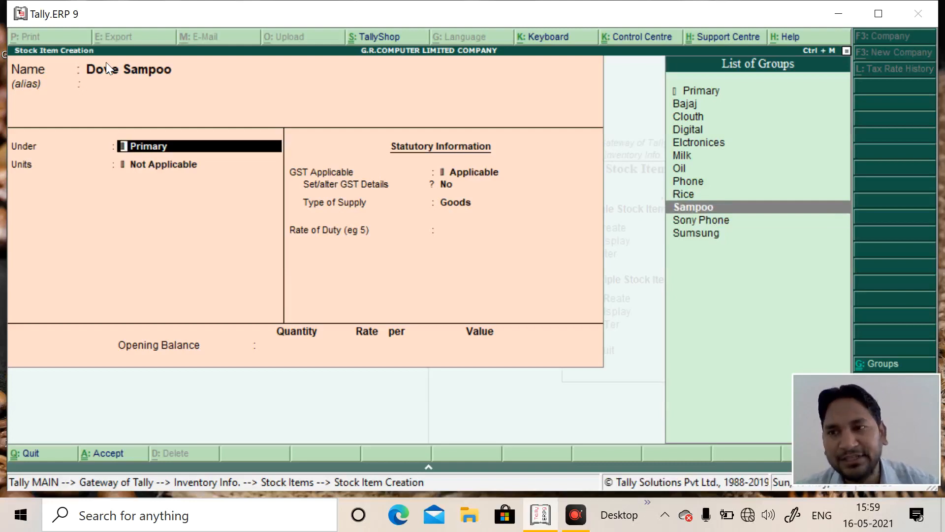
key(Return)
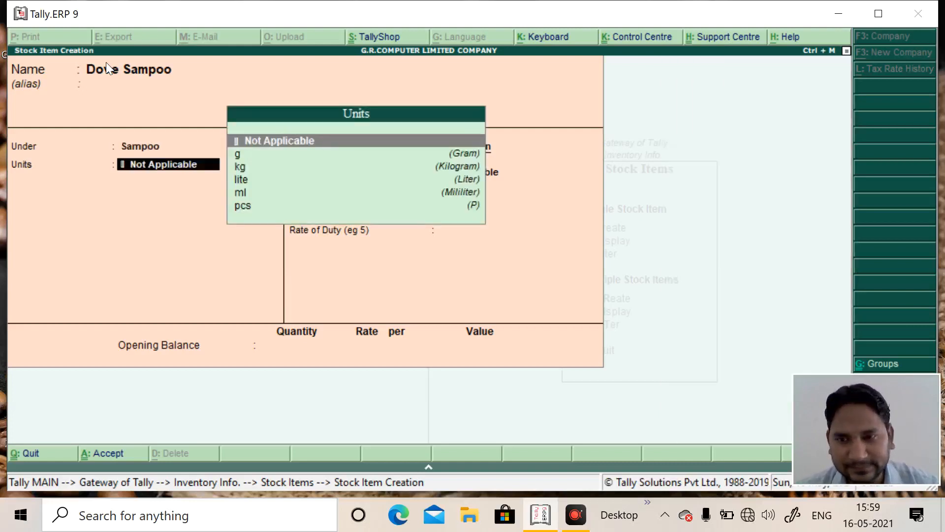
Step: Set the Dove Sampoo item's unit of measure to g (Gram)
key(Down)
key(Down)
key(Down)
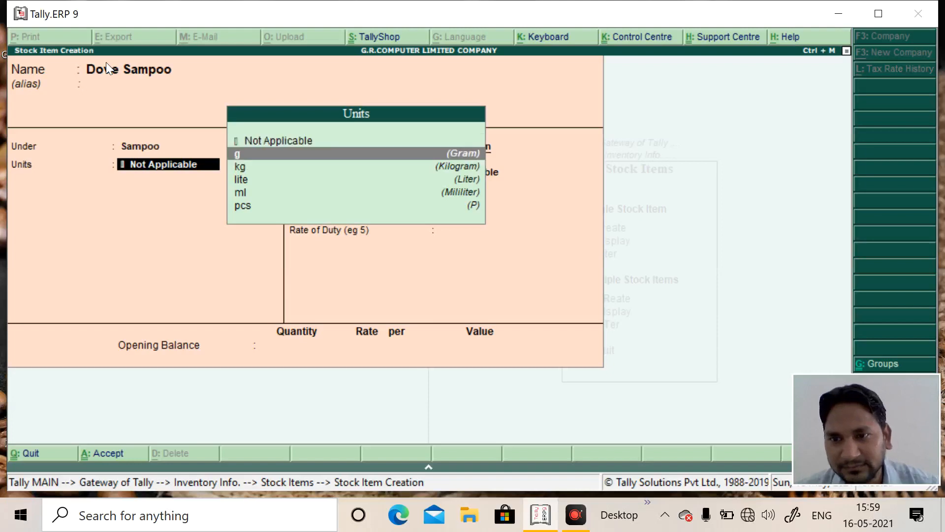
key(Down)
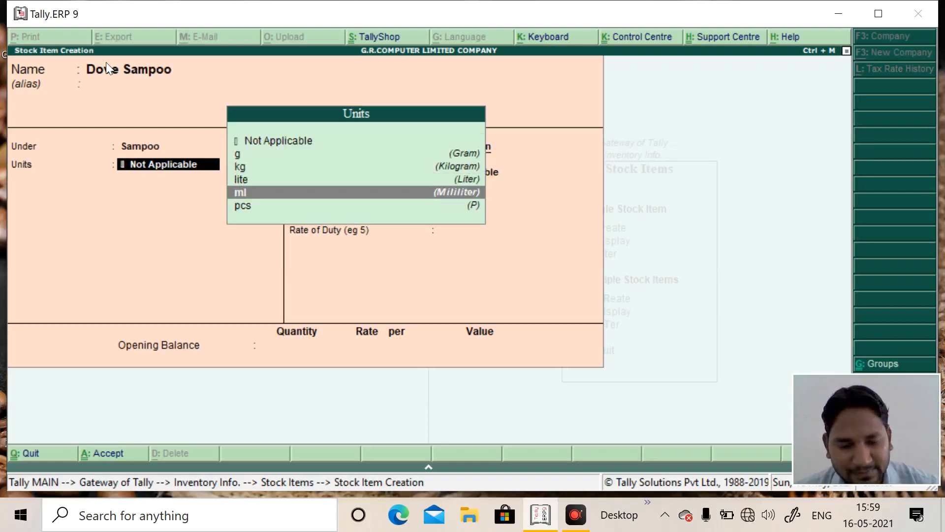
key(Up)
key(Up)
key(Up)
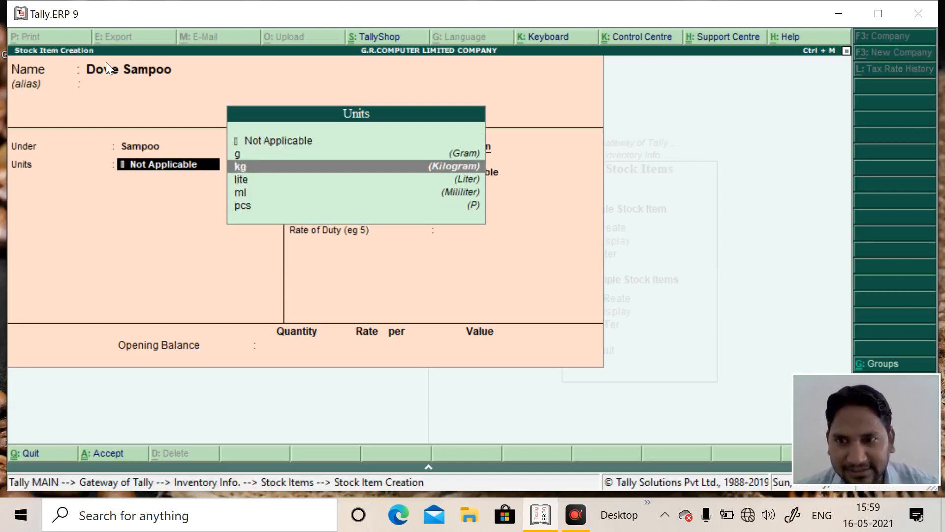
key(Return)
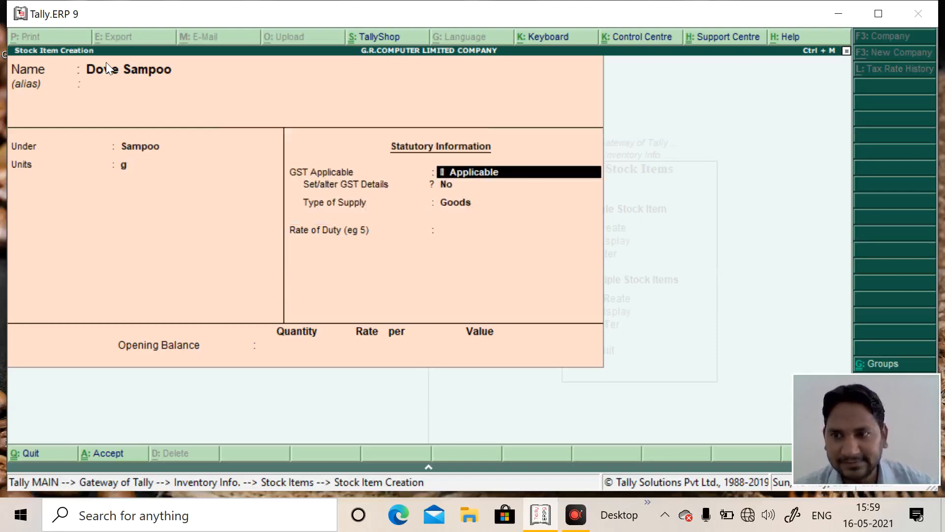
Step: Keep GST Applicable, no GST details and Goods as the supply type for Dove Sampoo, with no rate of duty
key(Return)
key(Return)
key(Return)
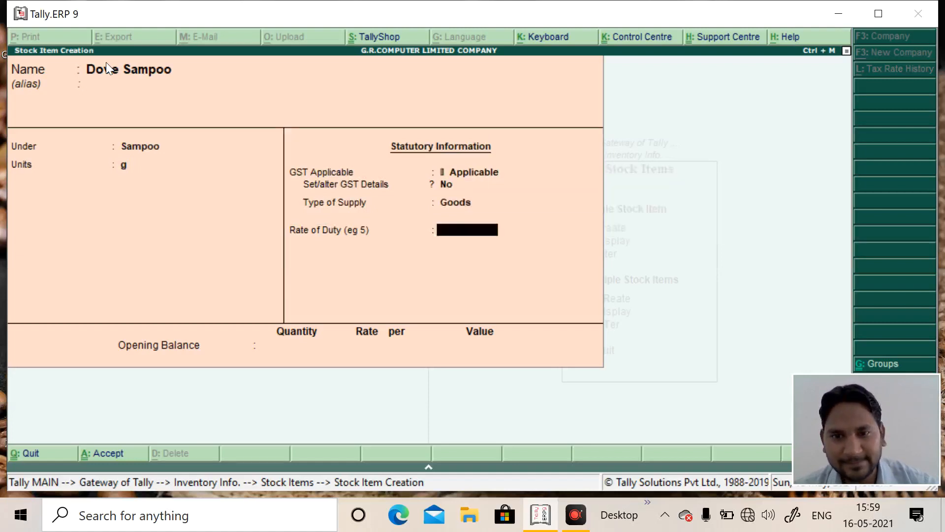
key(Return)
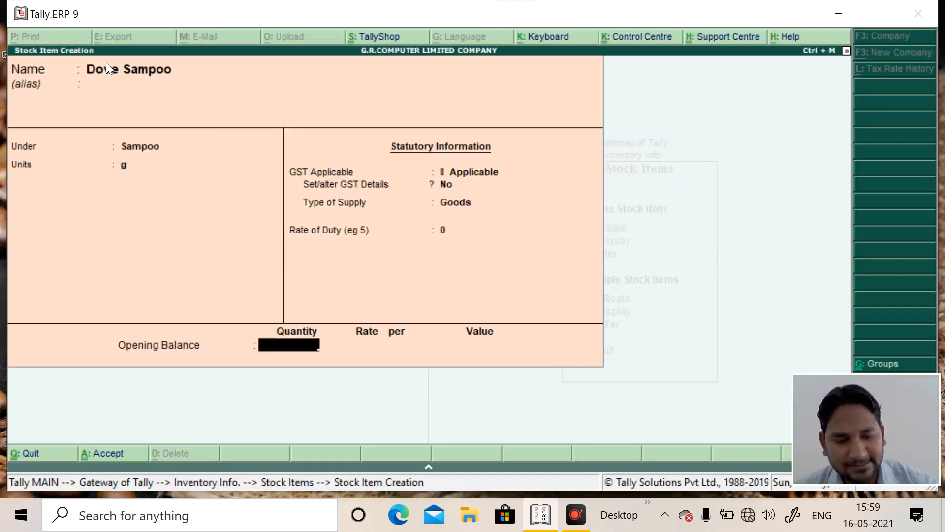
Step: Enter an opening balance of 100 g at a rate of 450 for Dove Sampoo
text(100)
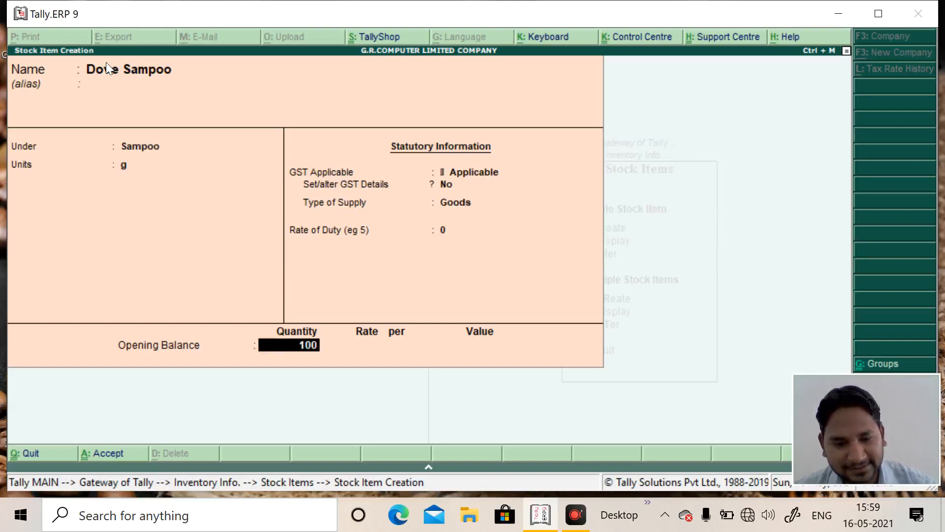
key(Return)
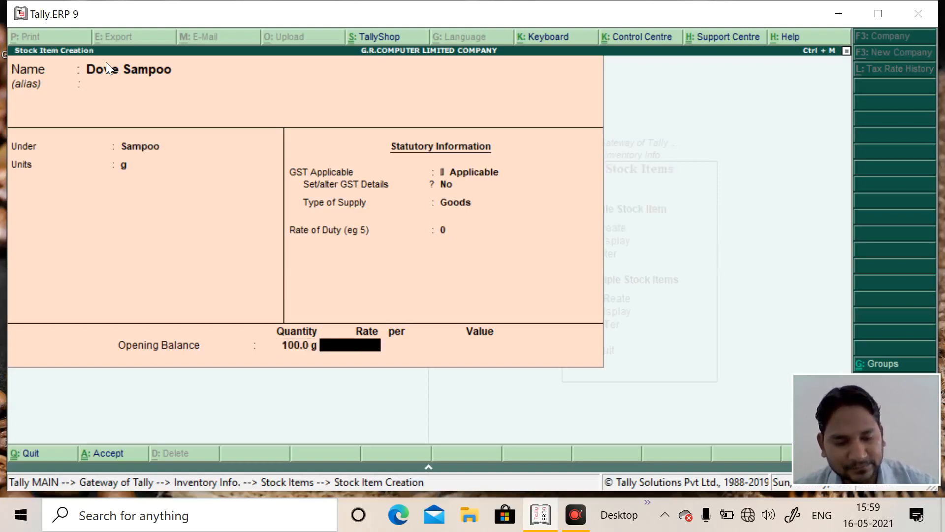
text(450)
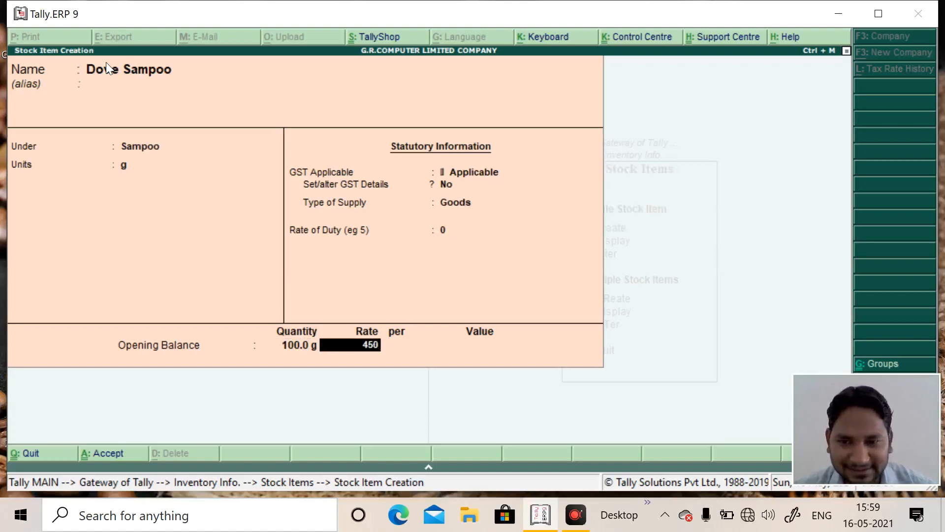
key(Return)
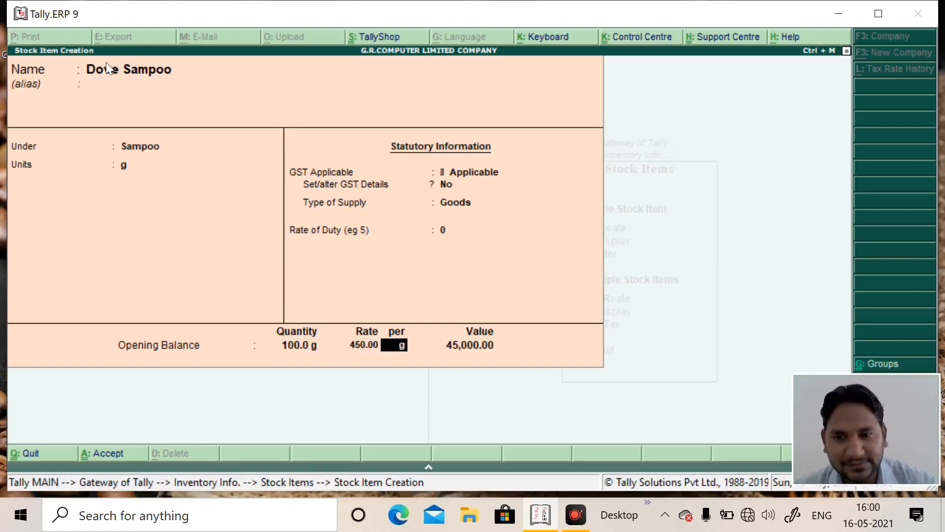
Step: Set Dove Sampoo's opening balance to 10 g at a rate of 10 per g and save the item
key(BackSpace)
key(BackSpace)
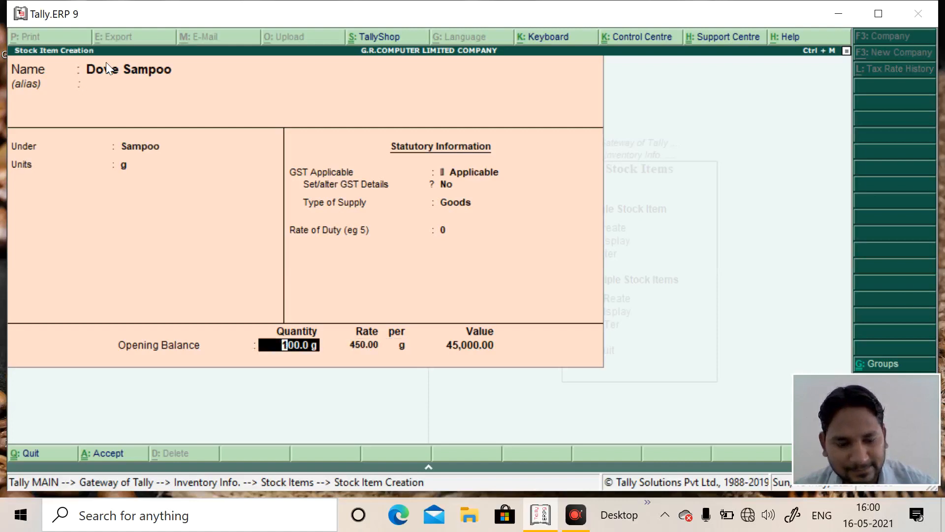
text(10)
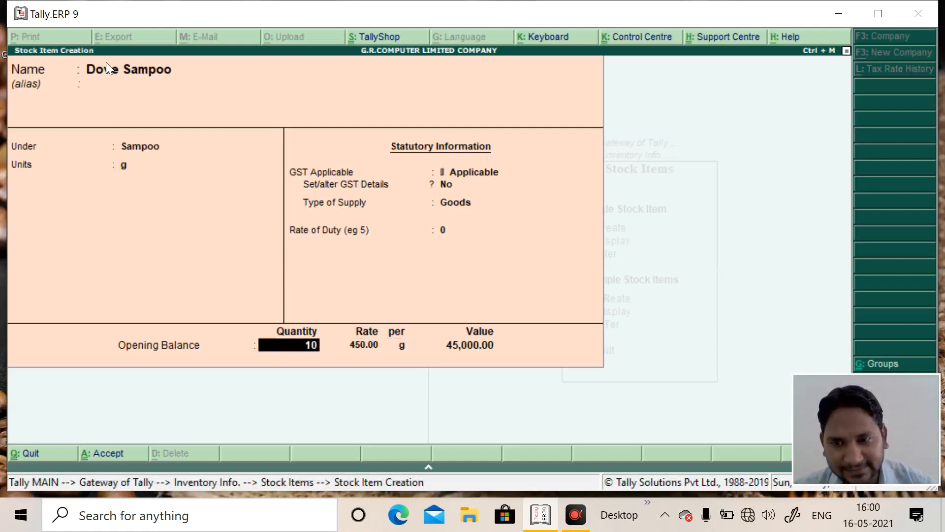
key(Return)
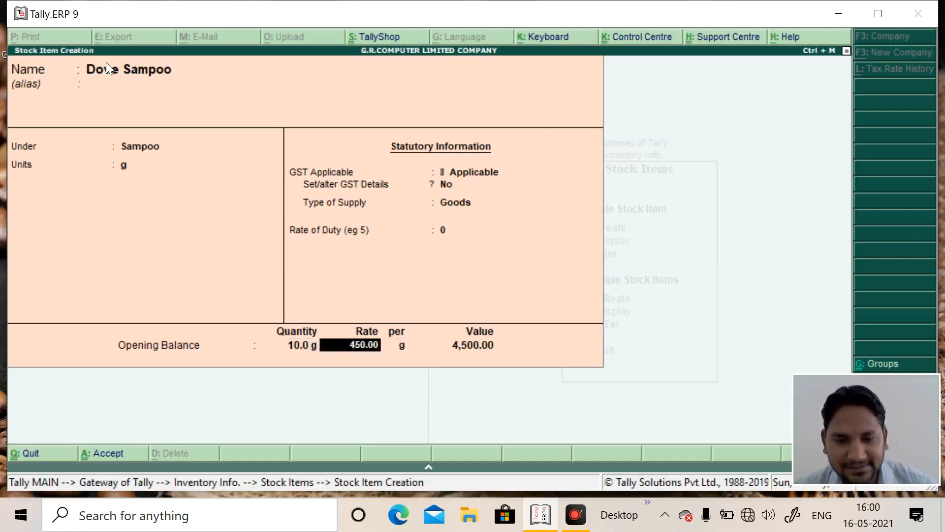
key(BackSpace)
key(Return)
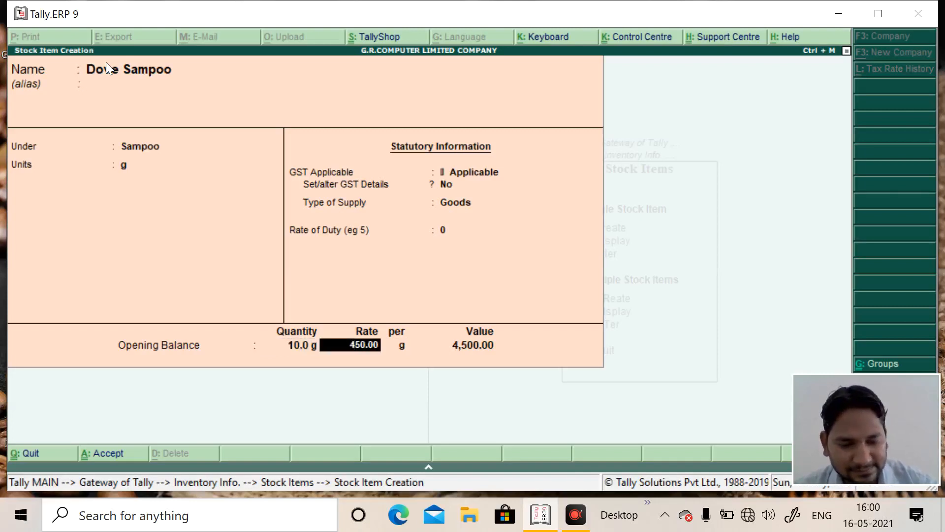
text(10)
key(Return)
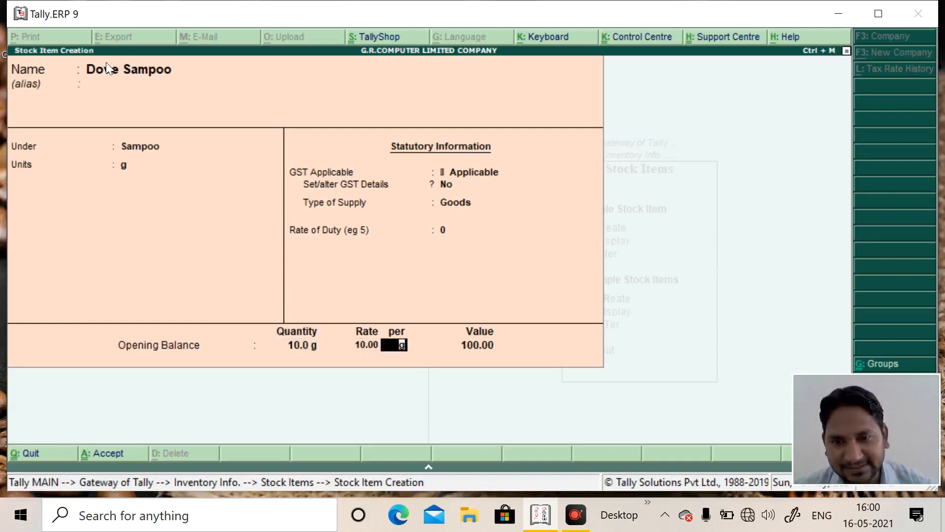
key(Return)
key(Return)
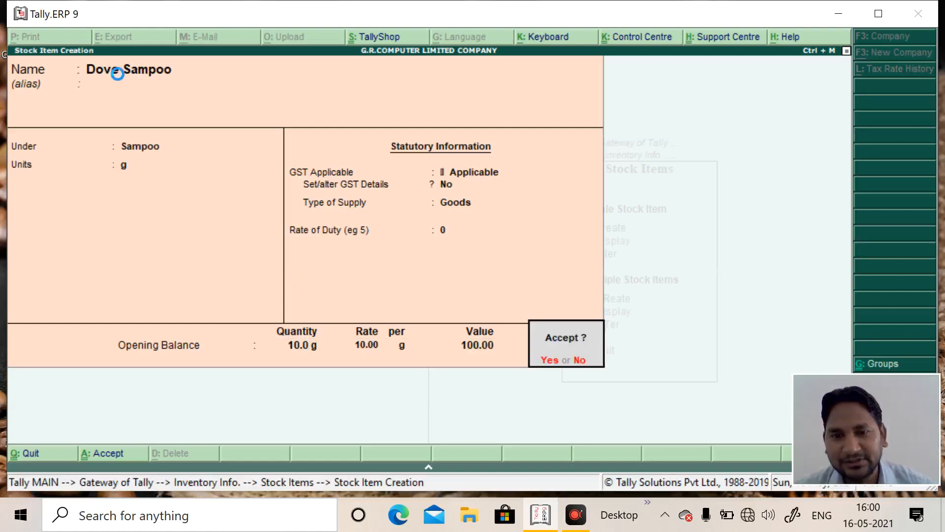
key(Return)
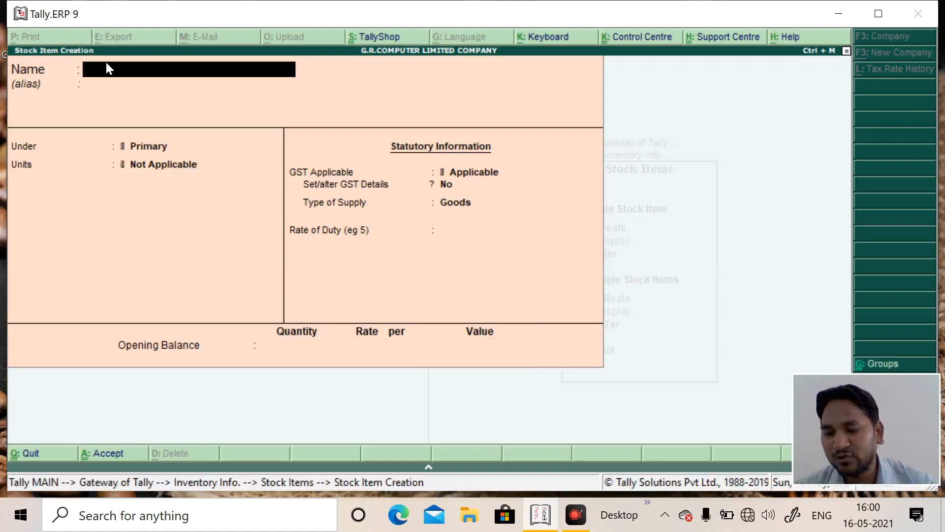
Step: Name the next stock item Led Tv and place it under the Elctronices group
text(L)
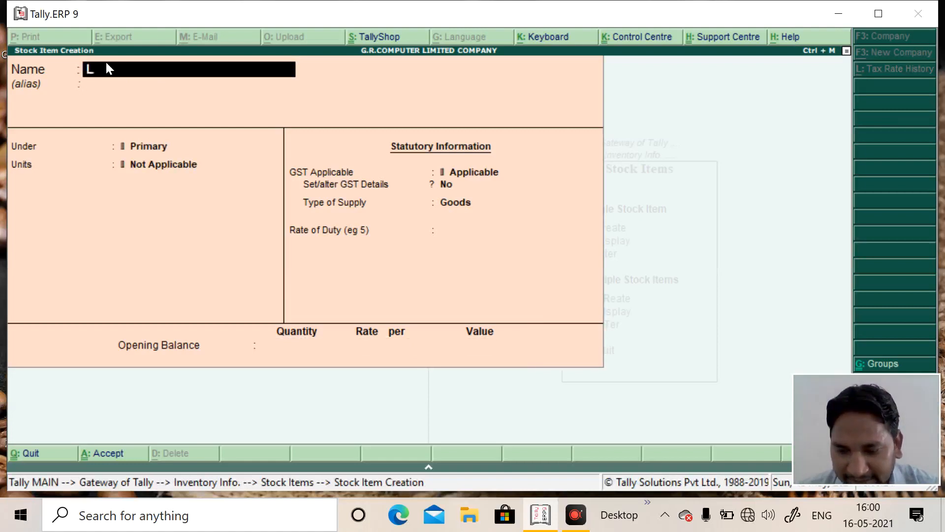
text(ed Tv)
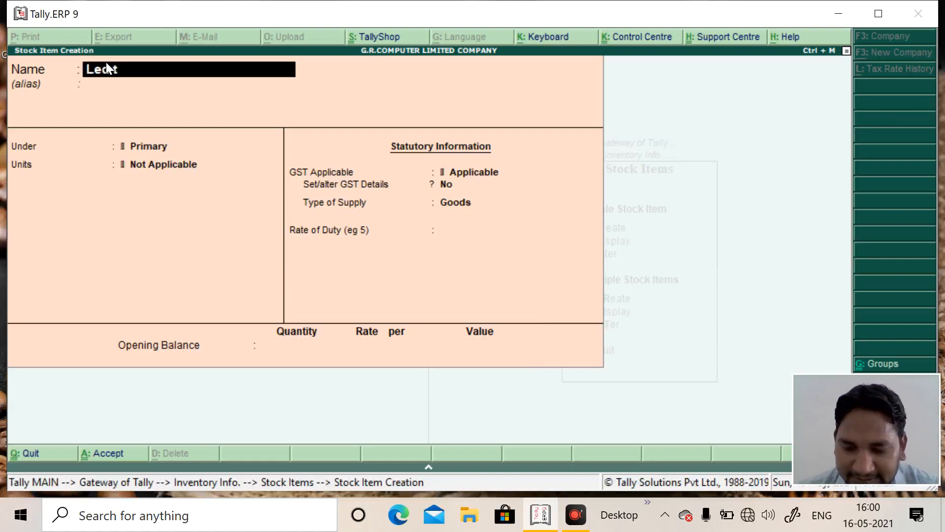
key(Return)
key(Return)
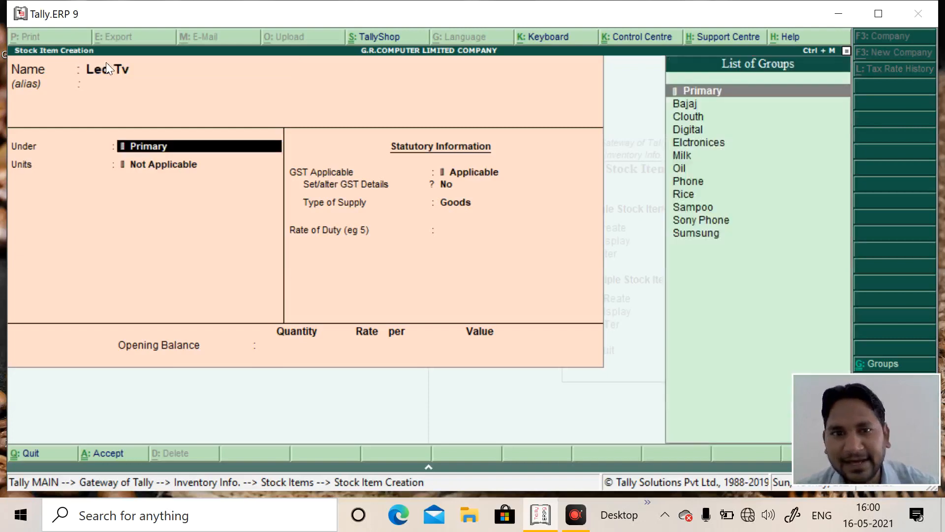
key(Down)
key(Down)
key(Down)
key(Down)
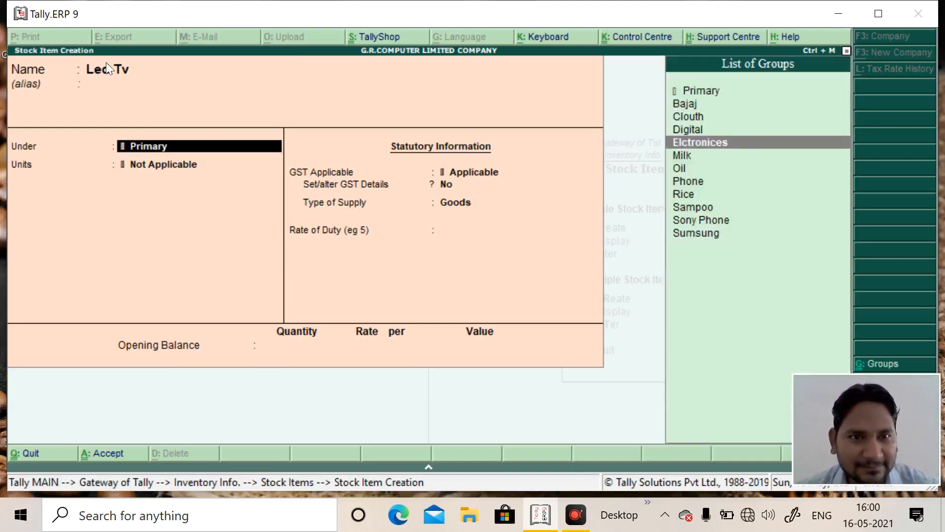
key(Return)
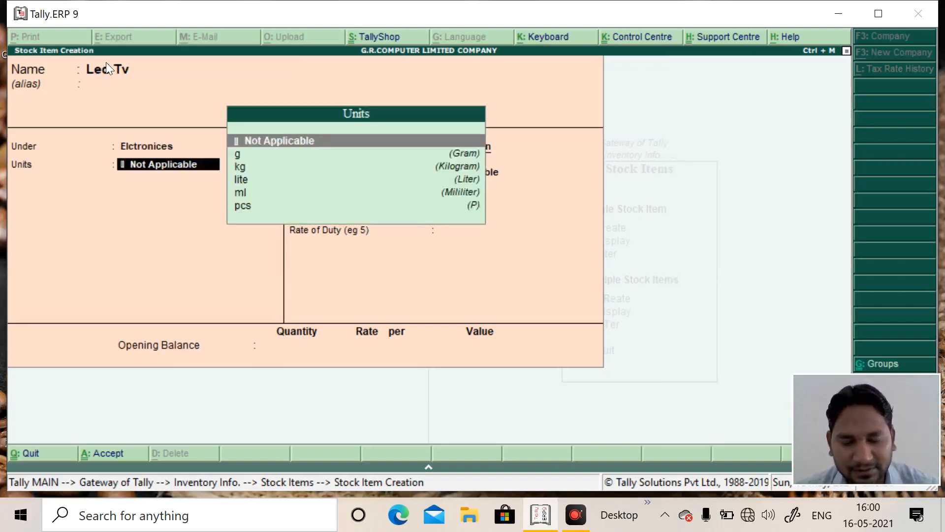
Step: Set the Led Tv item's unit of measure to pcs
key(Down)
key(Down)
key(Down)
key(Down)
key(Down)
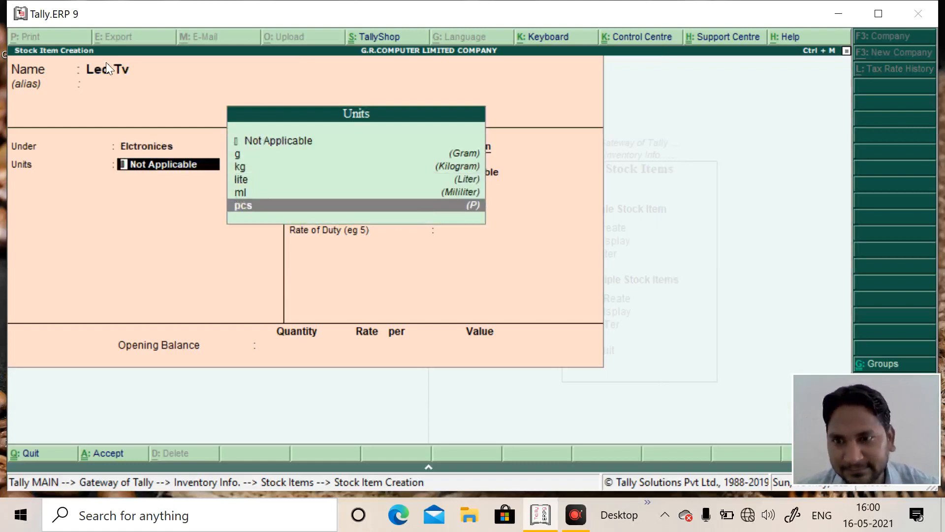
key(Return)
Step: Keep GST Applicable, no GST details and Goods as the supply type for Led Tv, with no rate of duty
key(Return)
key(Return)
key(Return)
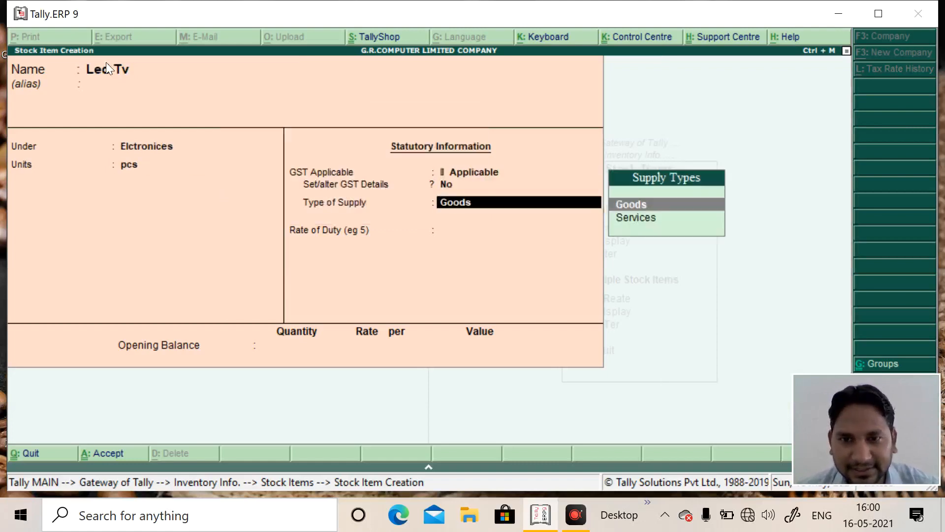
key(Return)
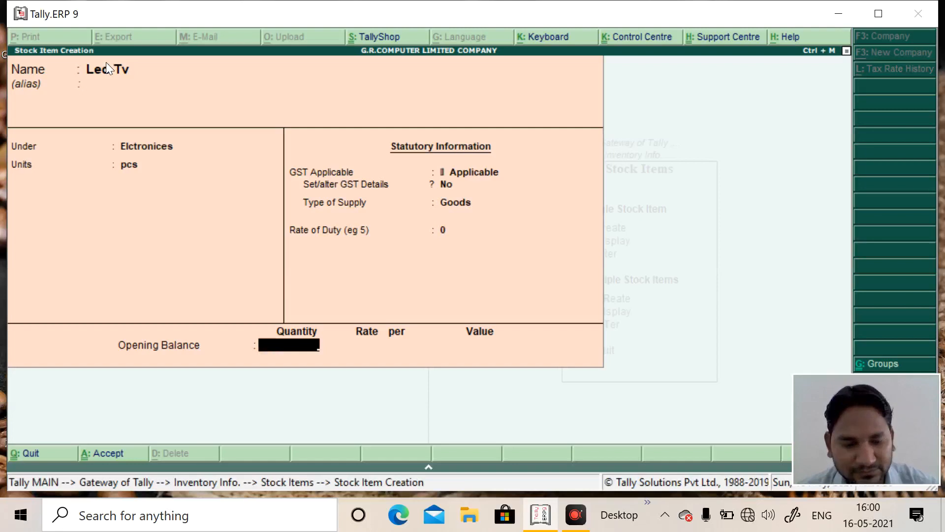
Step: Set Led Tv's opening balance to 5 pcs at a rate of 12,500 per pcs and save the item
text(5)
key(Return)
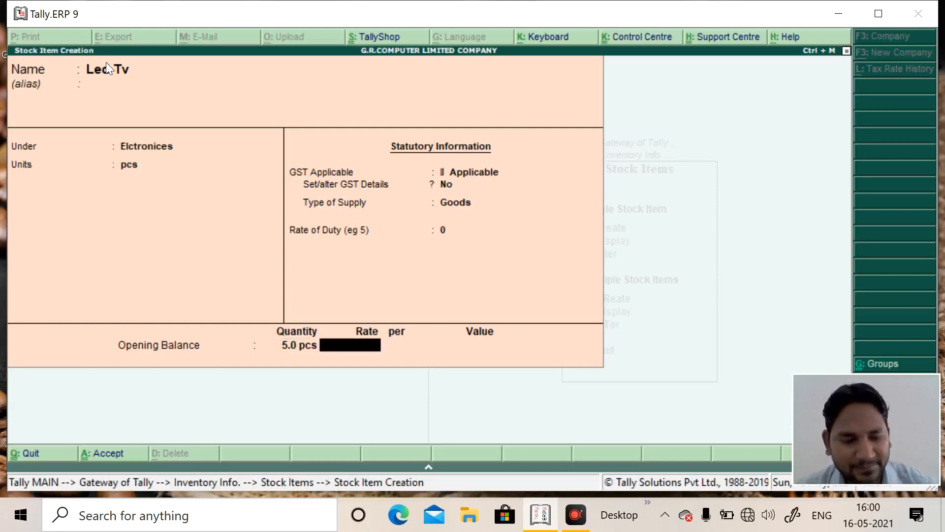
text(12,50)
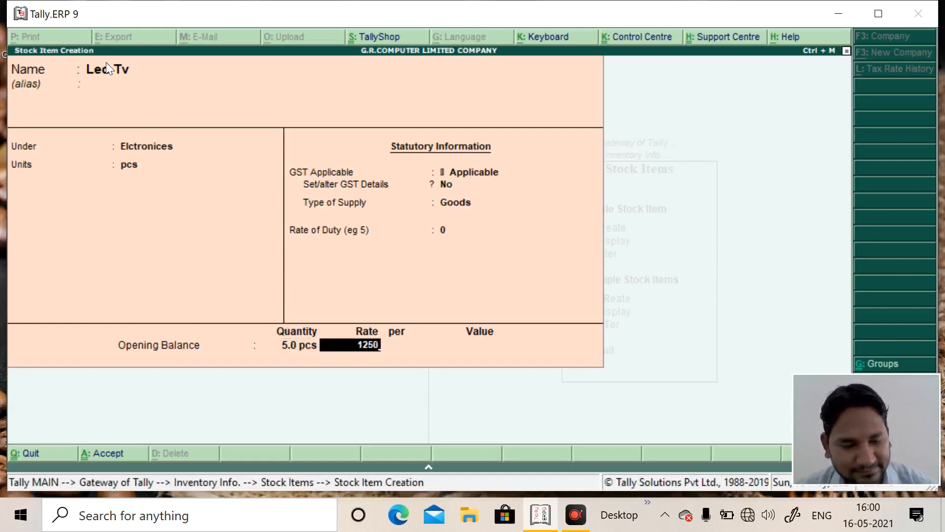
text(0)
key(Return)
key(Return)
key(Return)
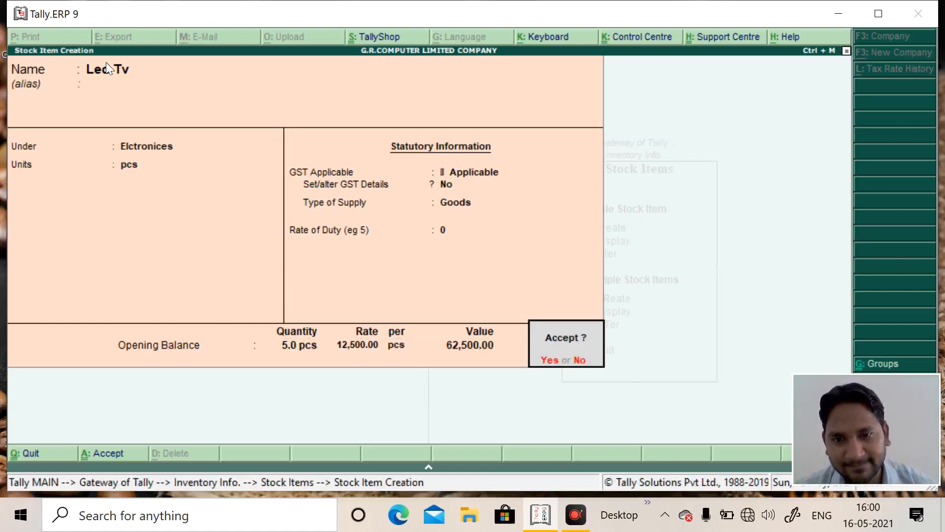
key(Return)
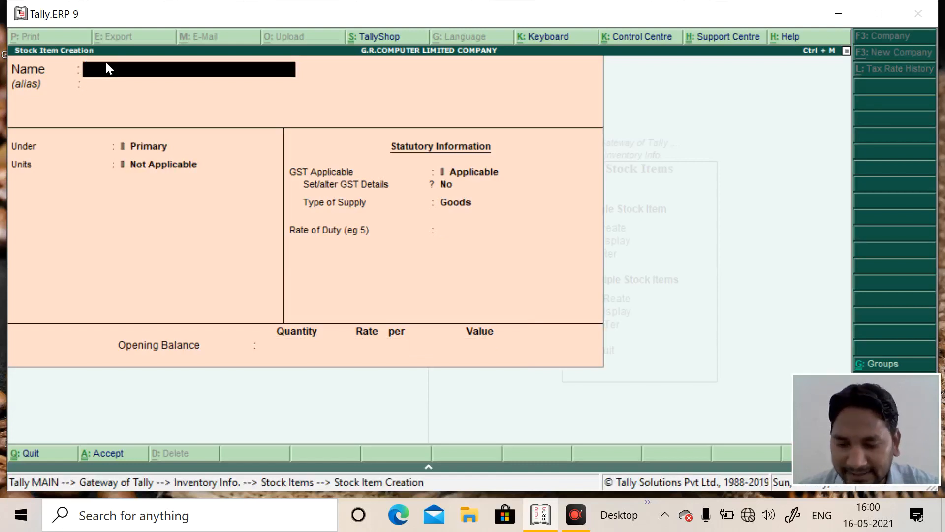
Step: Name the next stock item A.C and place it under the Digital group with pcs as its unit
text(A.c)
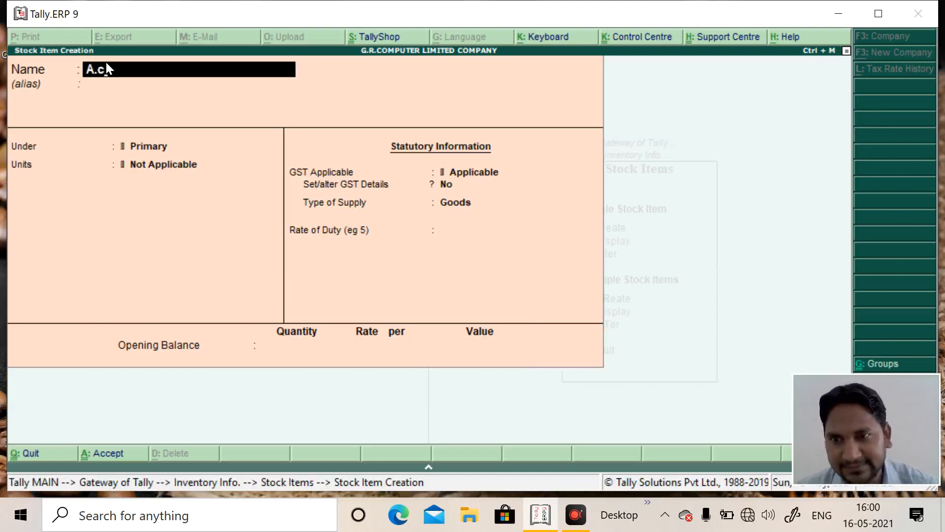
key(Return)
key(Return)
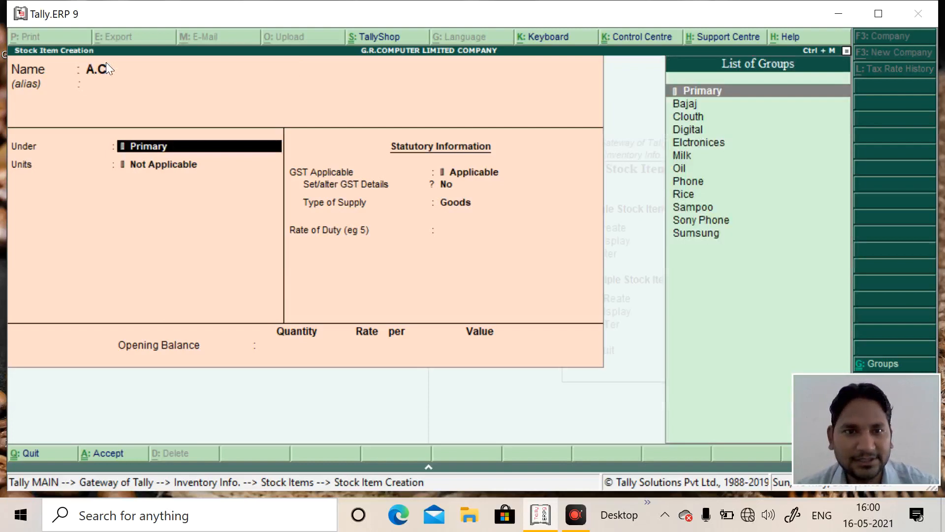
key(Down)
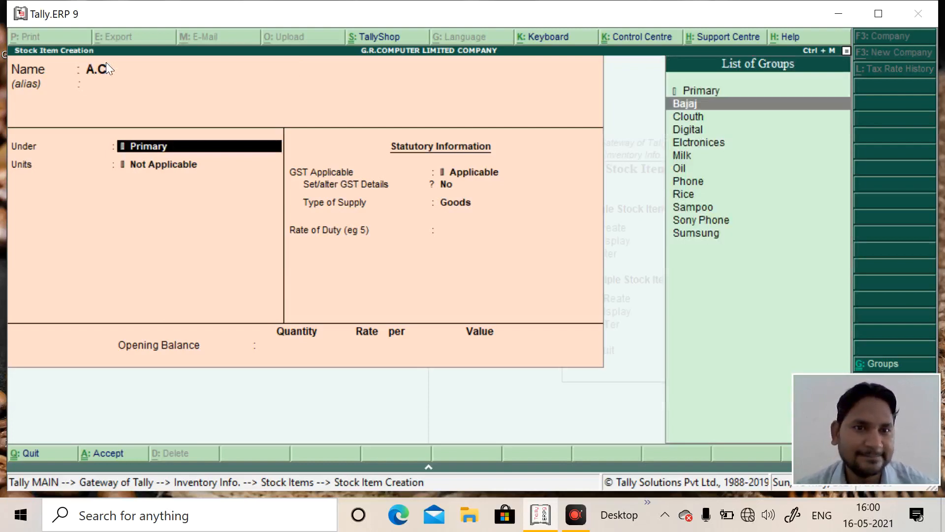
key(Down)
key(Return)
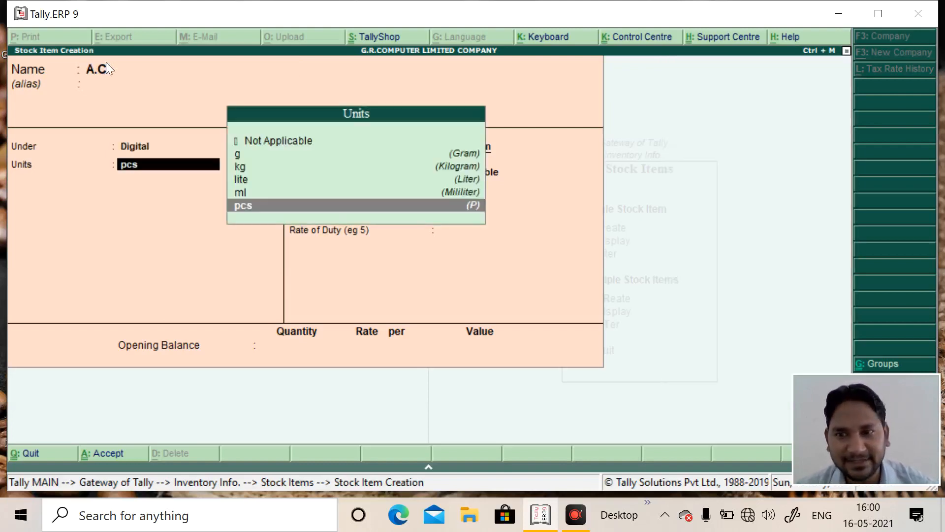
key(Return)
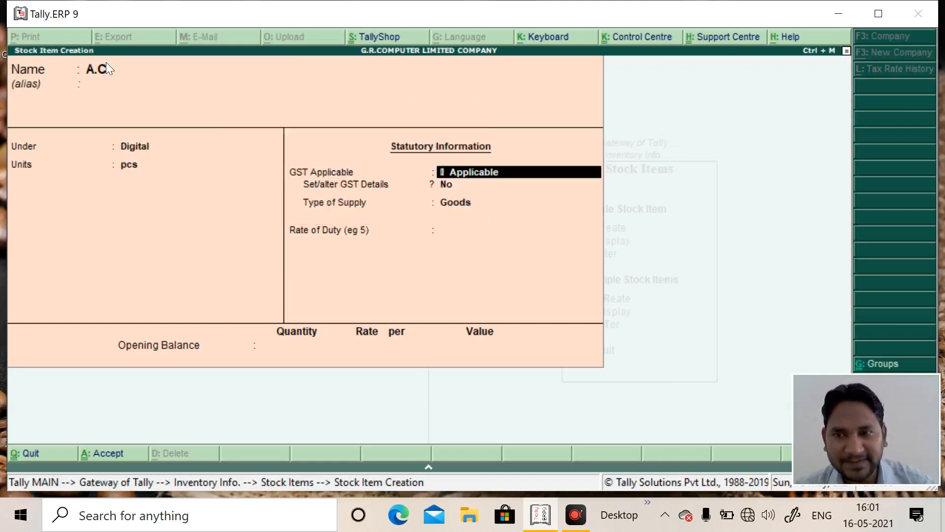
Step: Keep GST Applicable, no GST details and Goods as the supply type for A.C, with no rate of duty
key(Return)
key(Return)
key(Return)
key(Return)
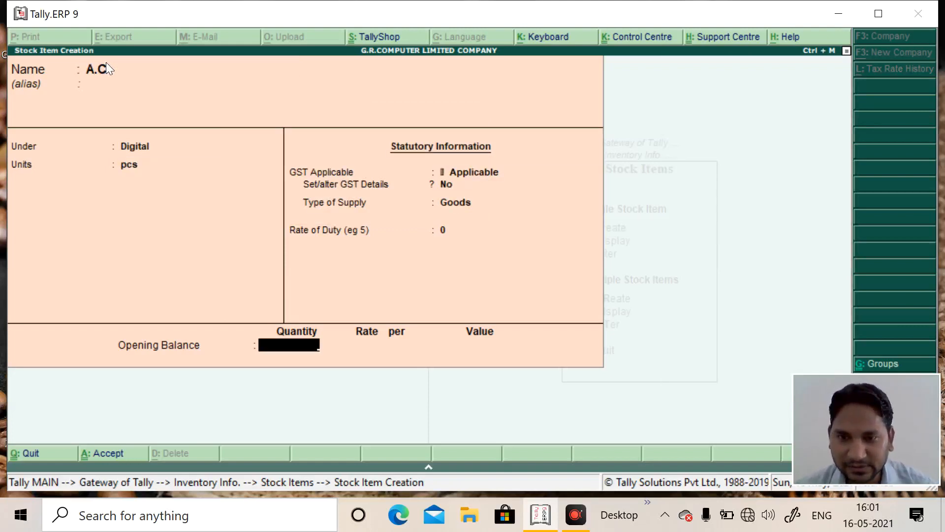
Step: Set A.C's opening balance to 1 pcs at a rate of 48,500 per pcs, then save it and leave stock item creation
text(1)
key(Return)
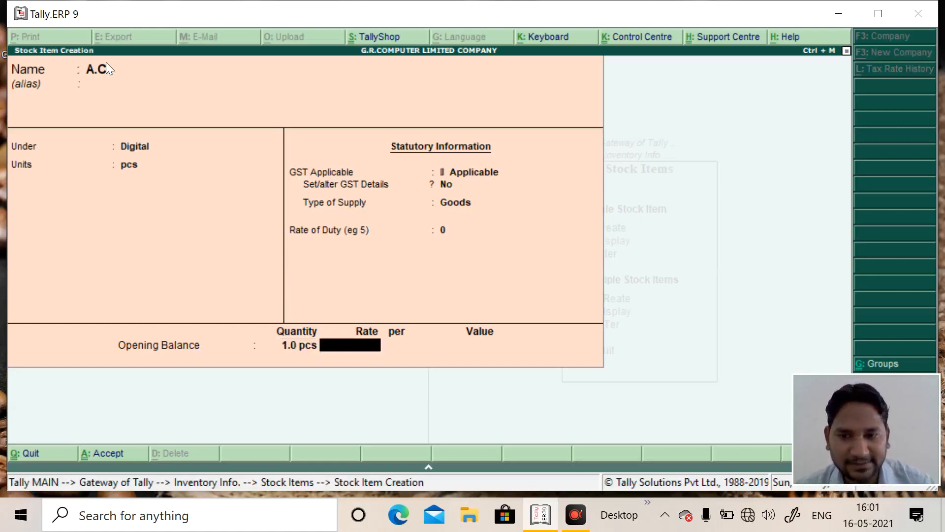
text(4)
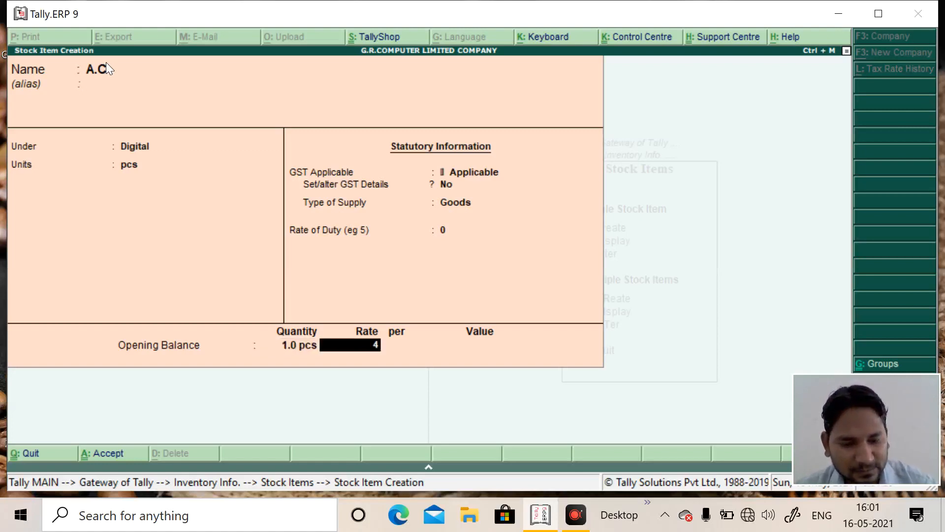
text(8500)
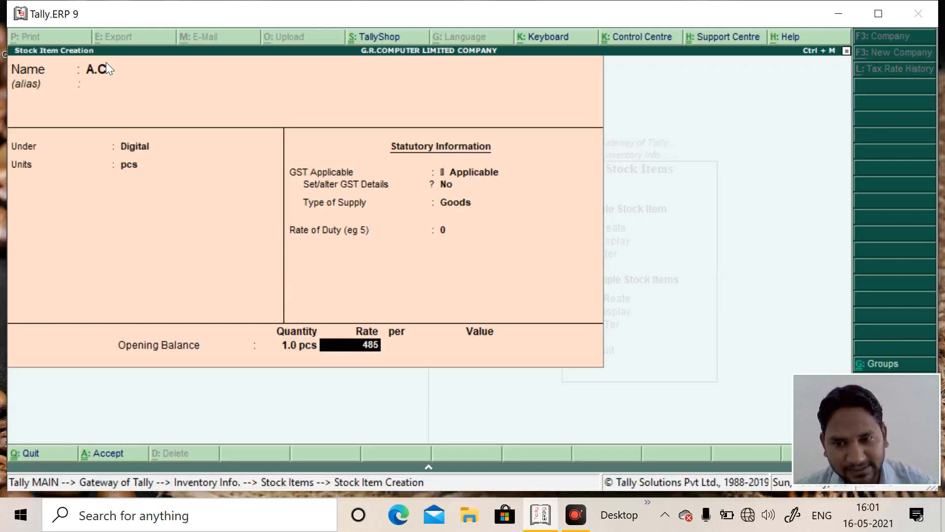
key(Return)
key(Return)
key(Return)
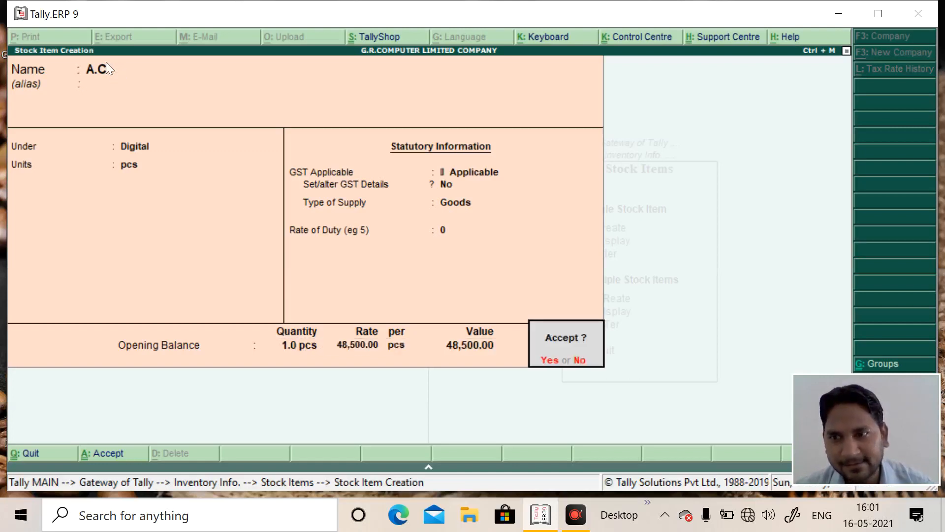
key(Return)
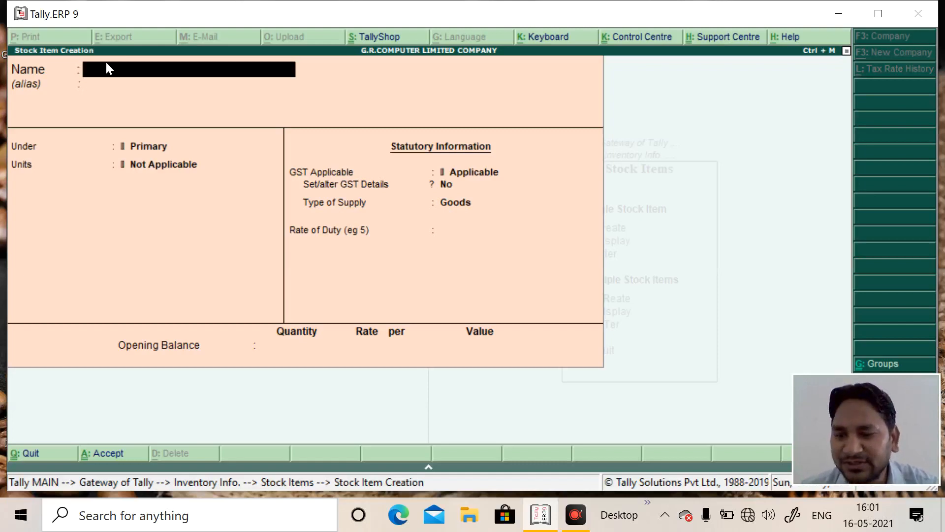
key(Escape)
key(Return)
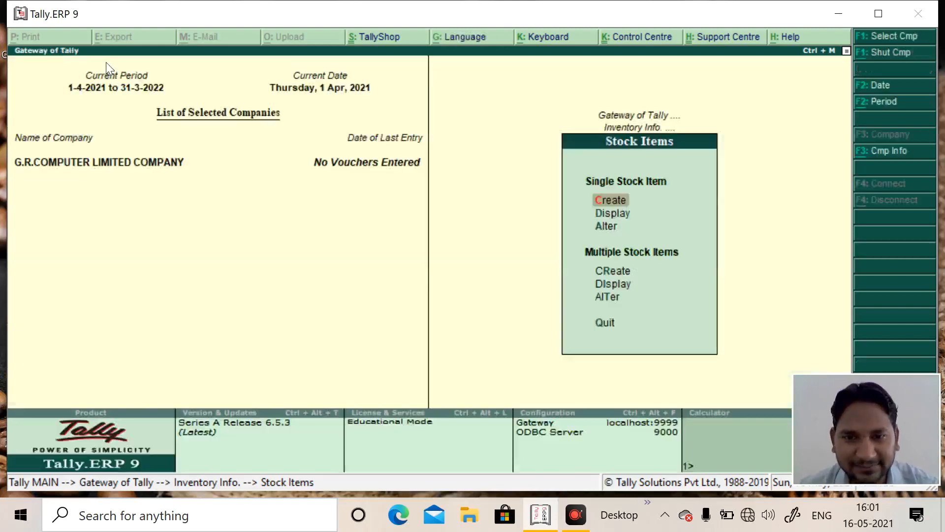
Step: Review the list of created stock items through the single stock item display, then close the list
key(Down)
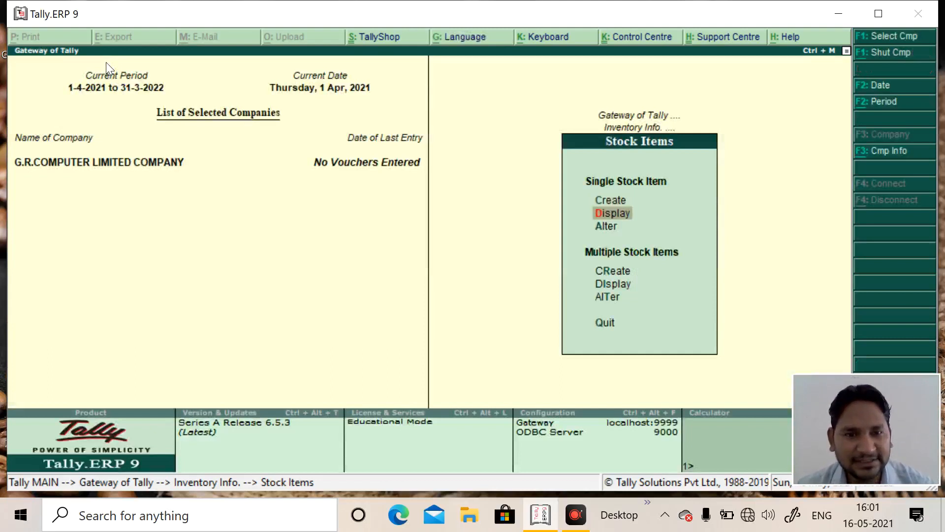
key(Return)
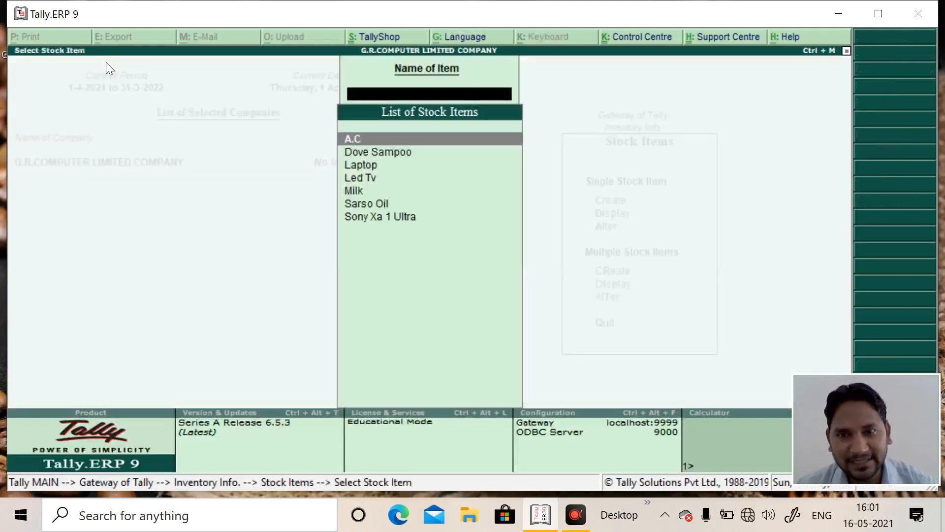
key(Down)
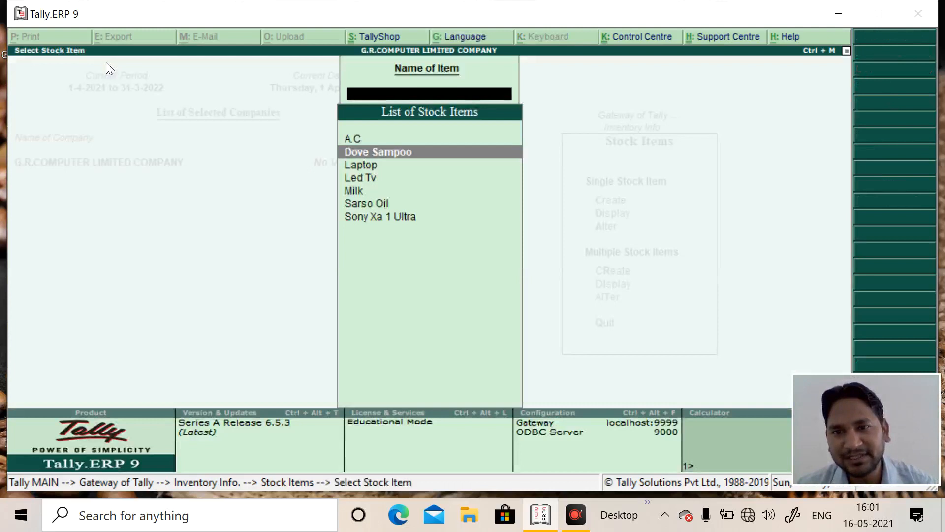
key(Down)
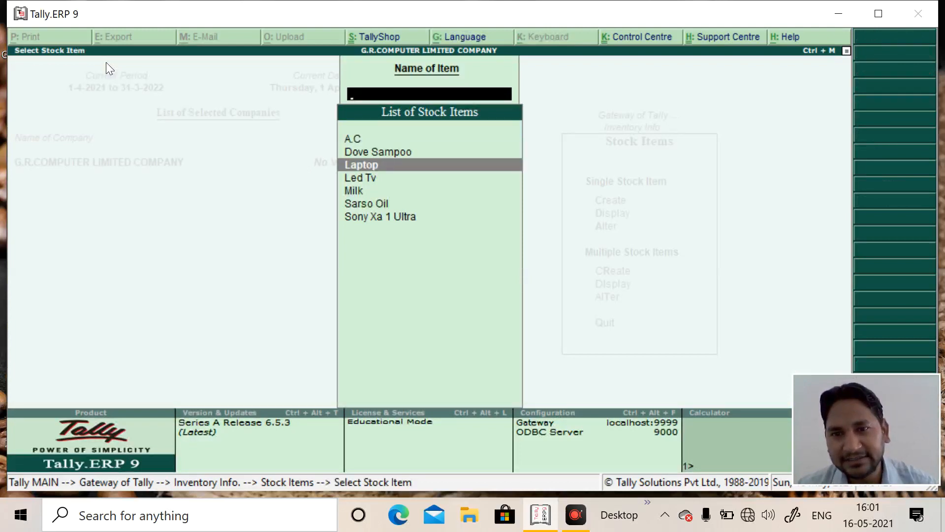
key(Down)
key(Down)
key(Down)
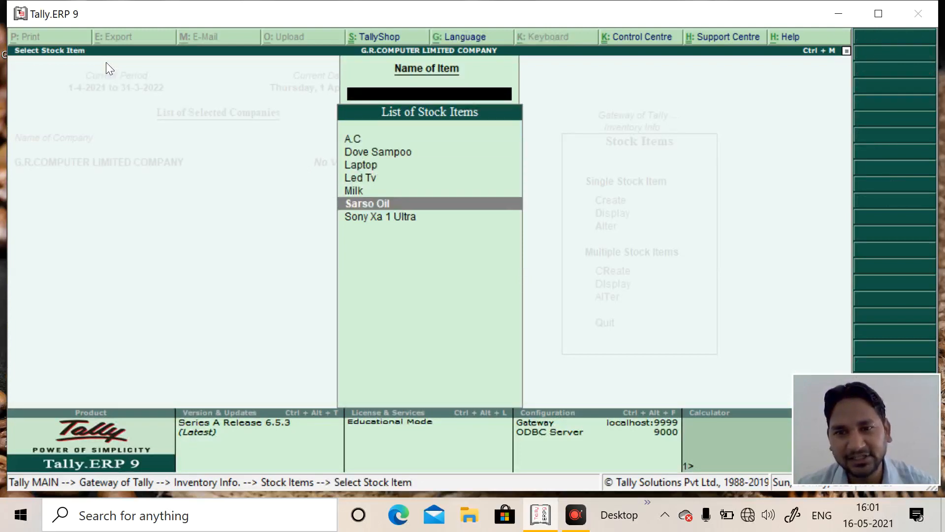
key(Down)
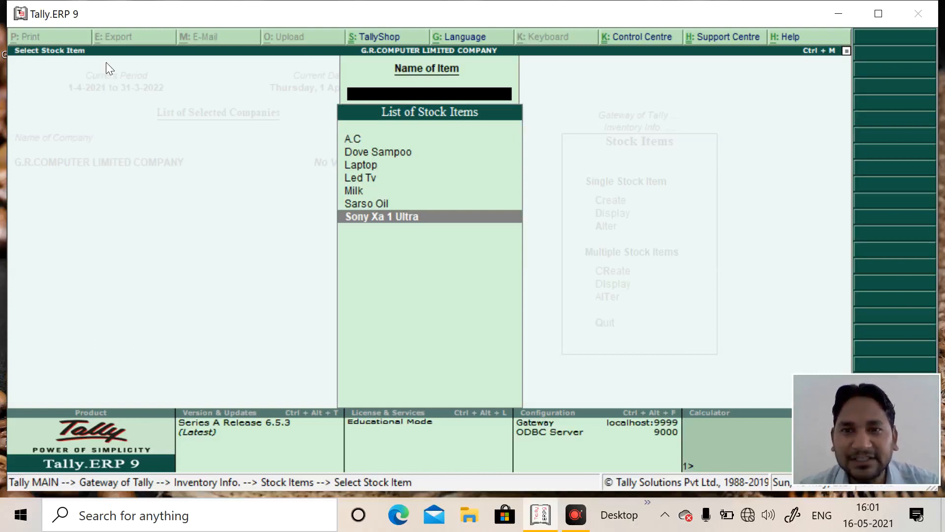
key(Escape)
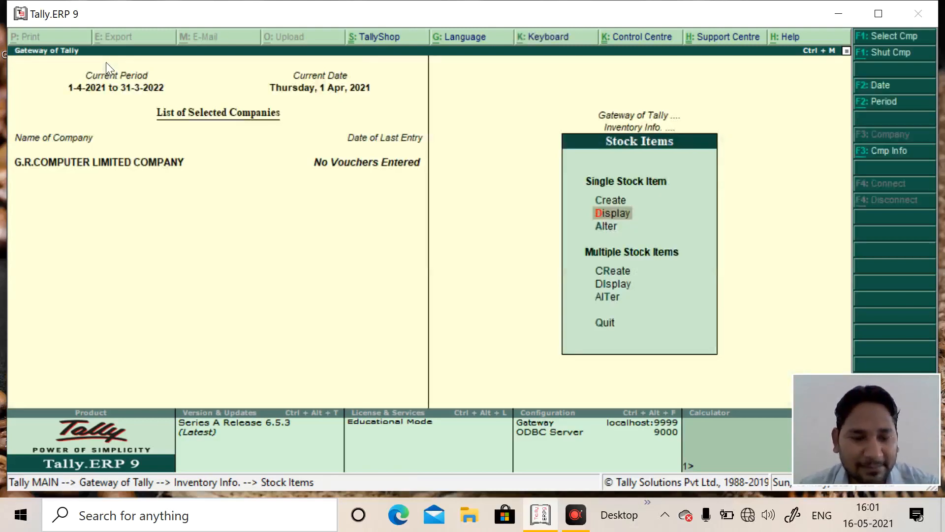
key(Up)
key(Up)
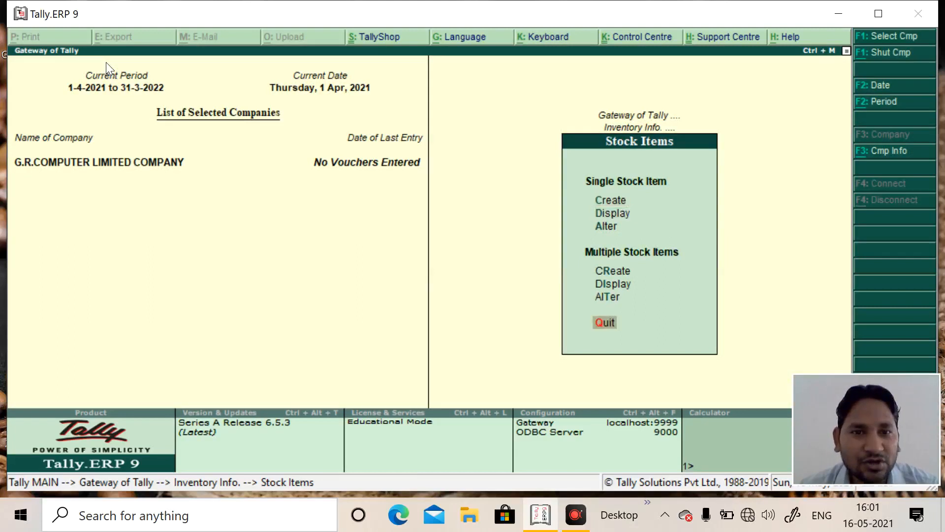
key(Up)
key(Up)
key(Up)
key(Up)
key(Up)
key(Up)
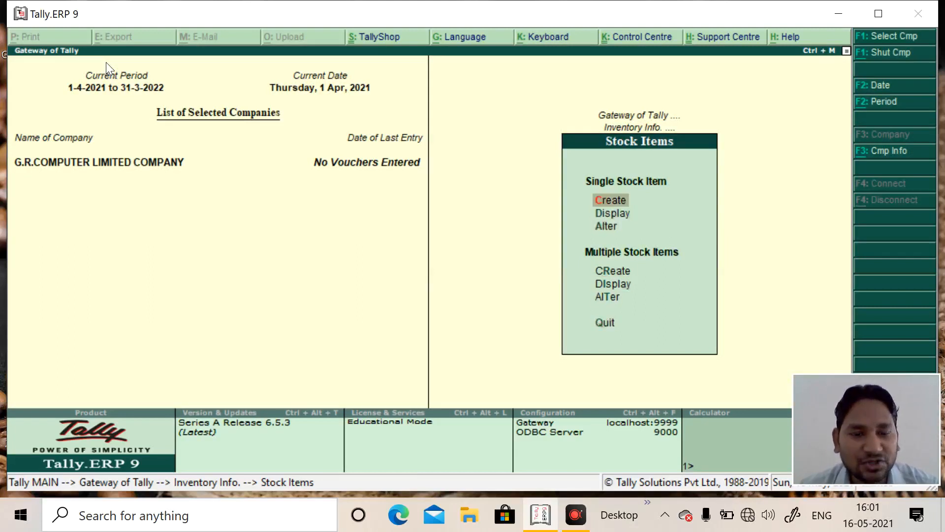
key(Down)
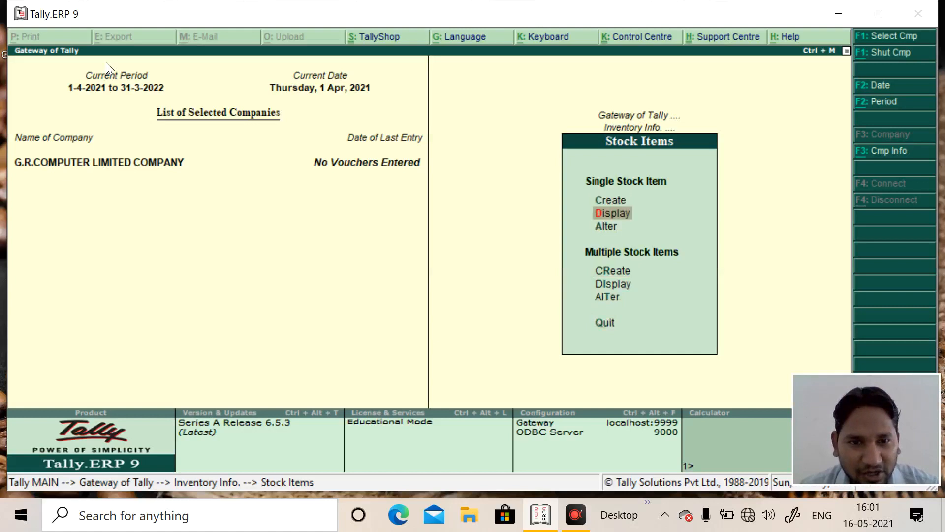
key(Return)
key(Escape)
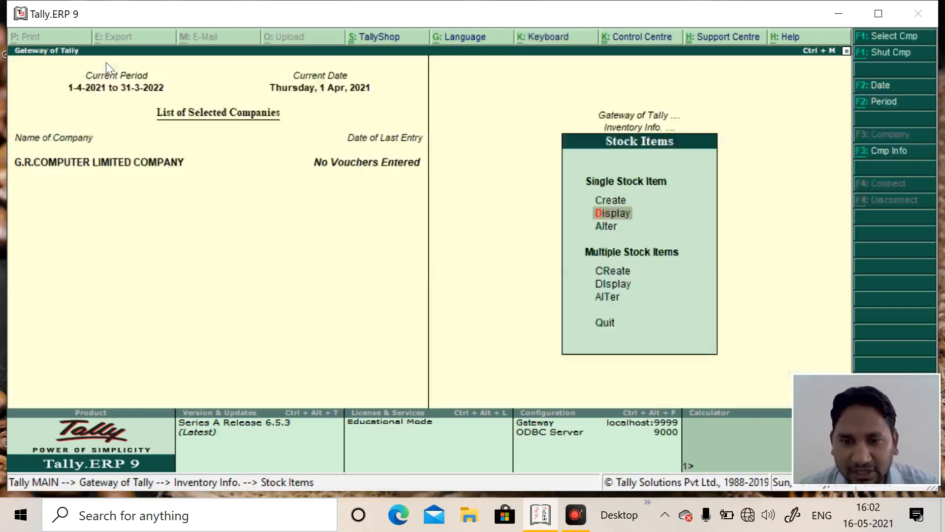
Step: Open the stock item Milk for alteration, delete it and return to the Stock Items menu
key(Down)
key(Return)
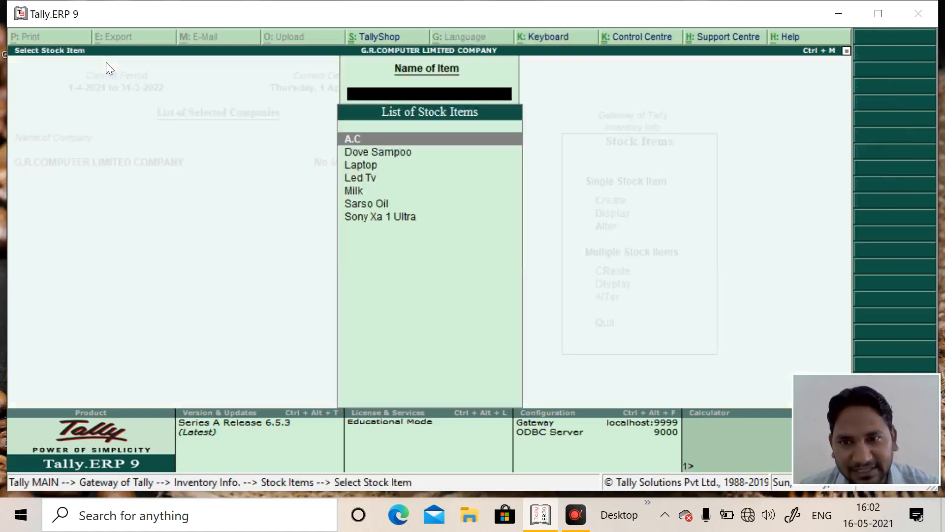
key(Down)
key(Down)
key(Down)
key(Down)
key(Down)
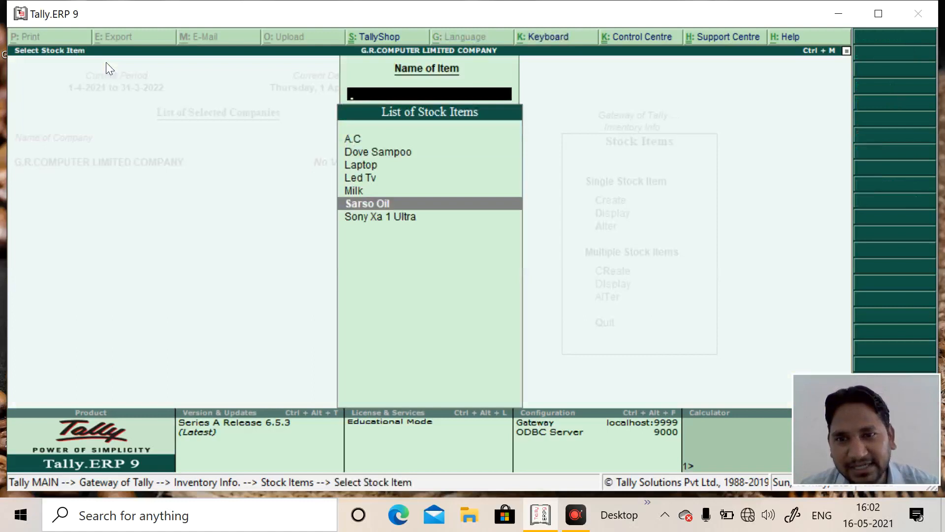
key(Up)
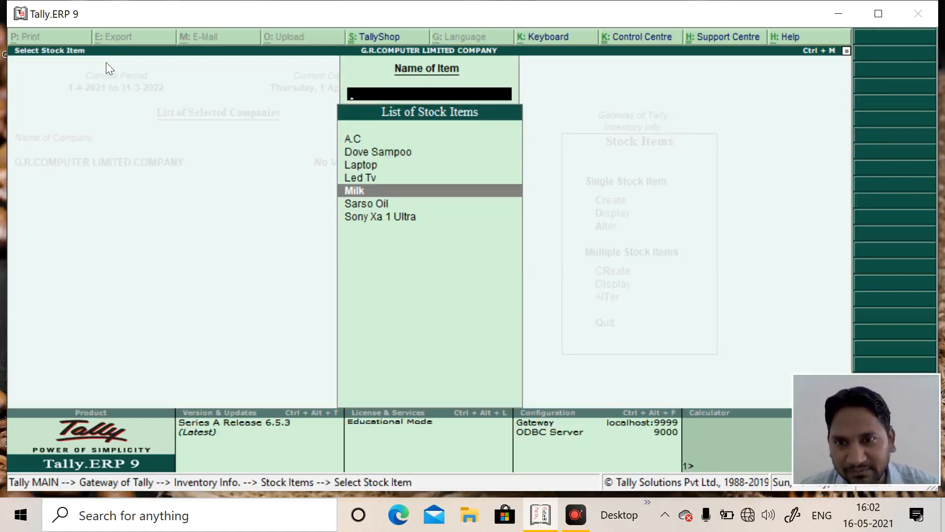
key(Return)
key(alt+d)
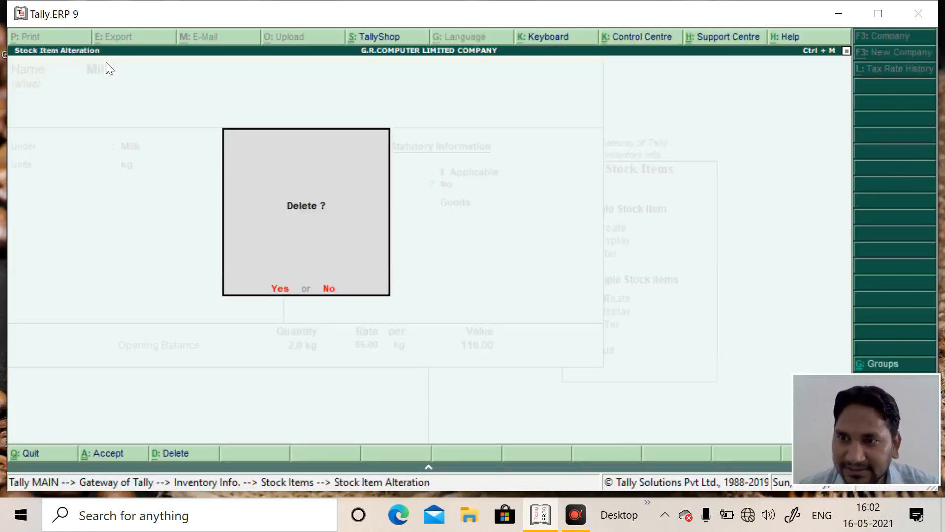
key(y)
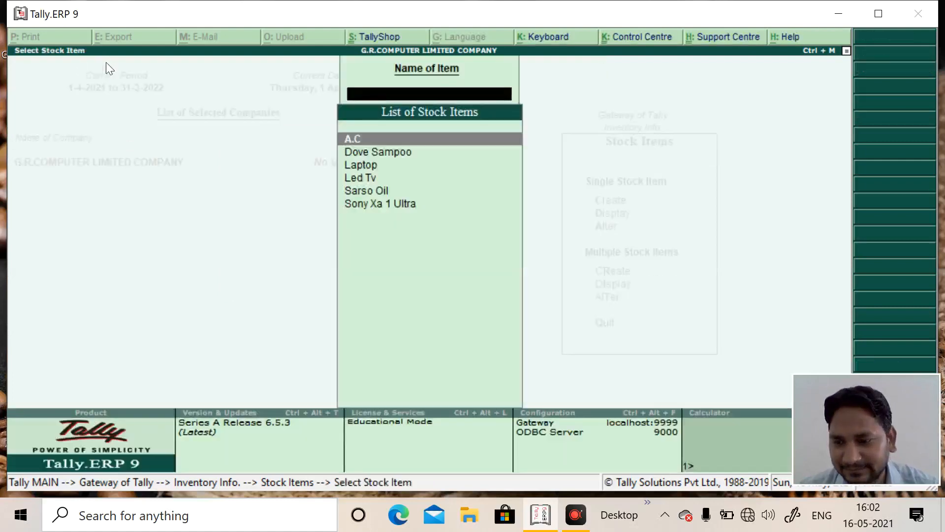
key(Escape)
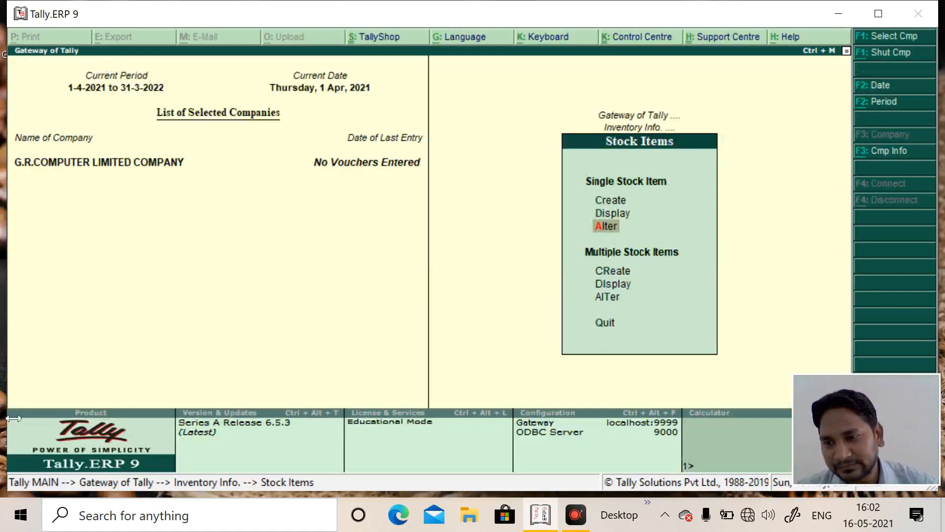
mouse_move(6, 473)
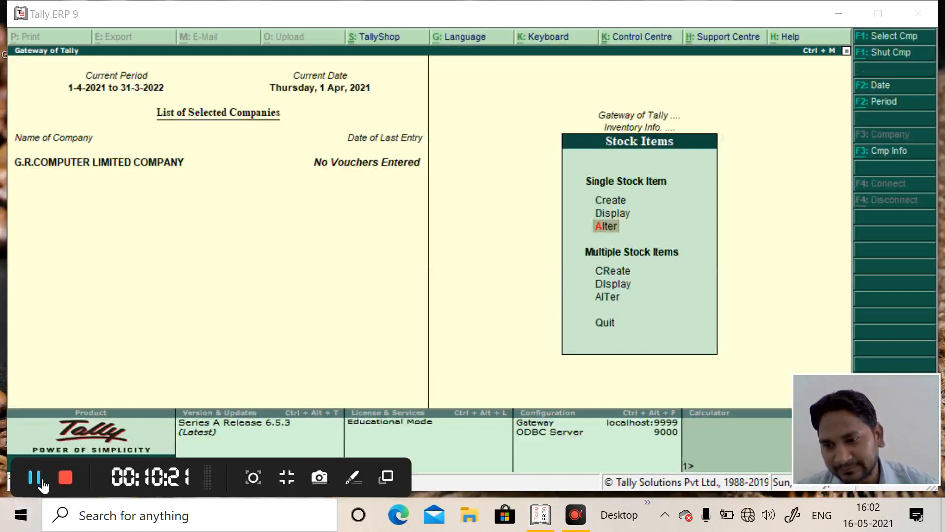
key(Down)
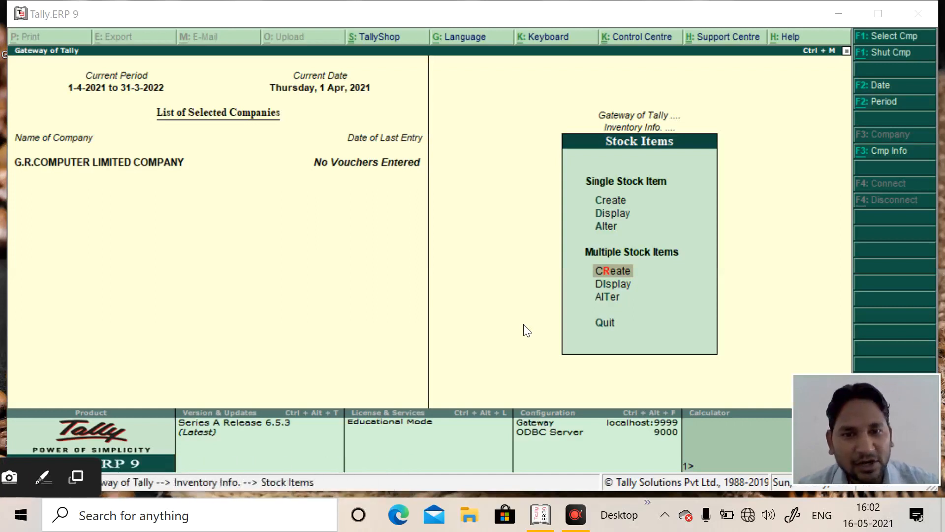
Step: Start creating multiple stock items at once and choose Rice as their group
key(Down)
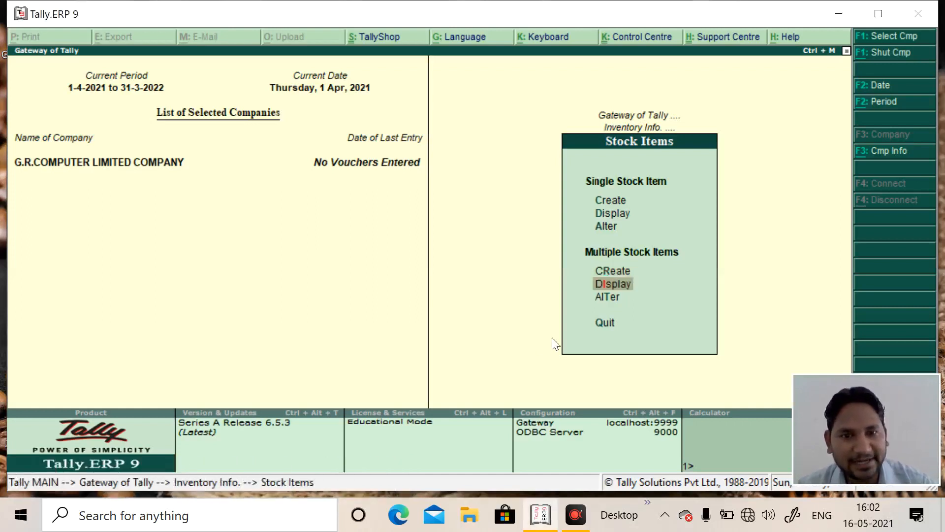
key(Down)
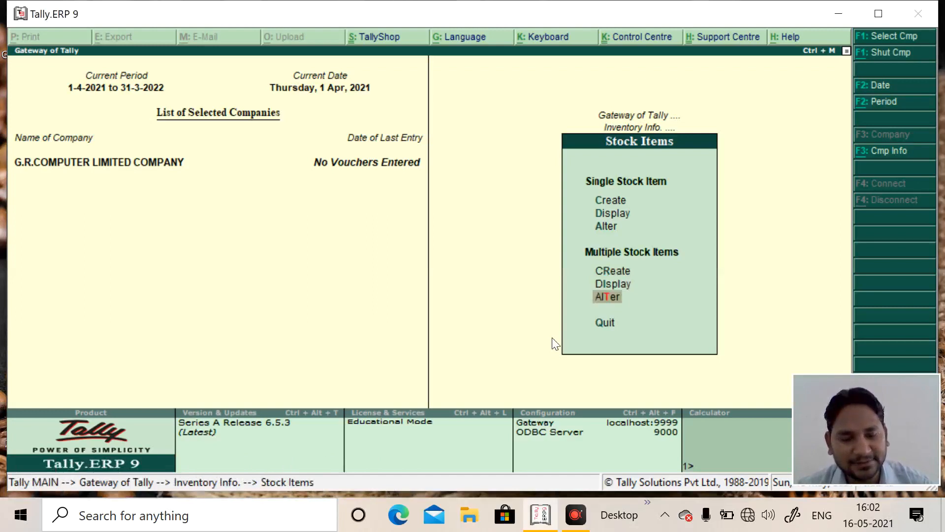
key(Up)
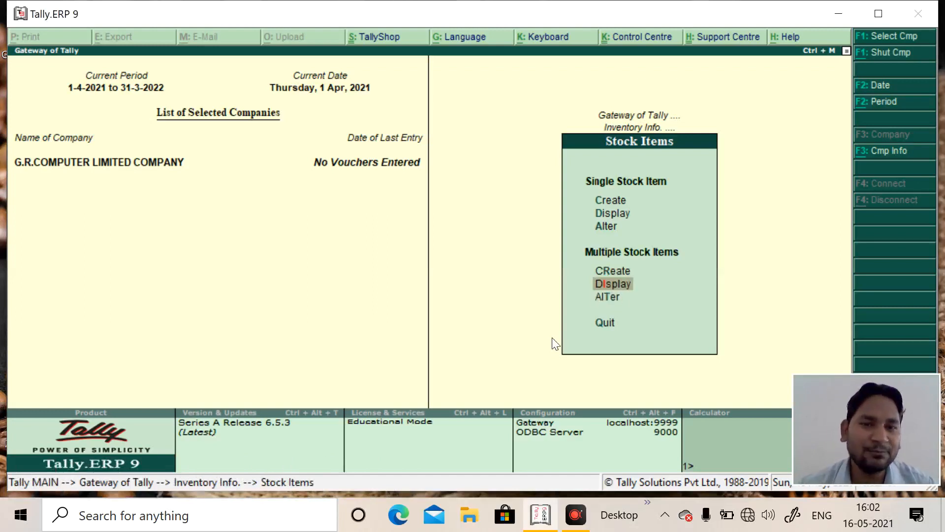
key(Up)
key(Return)
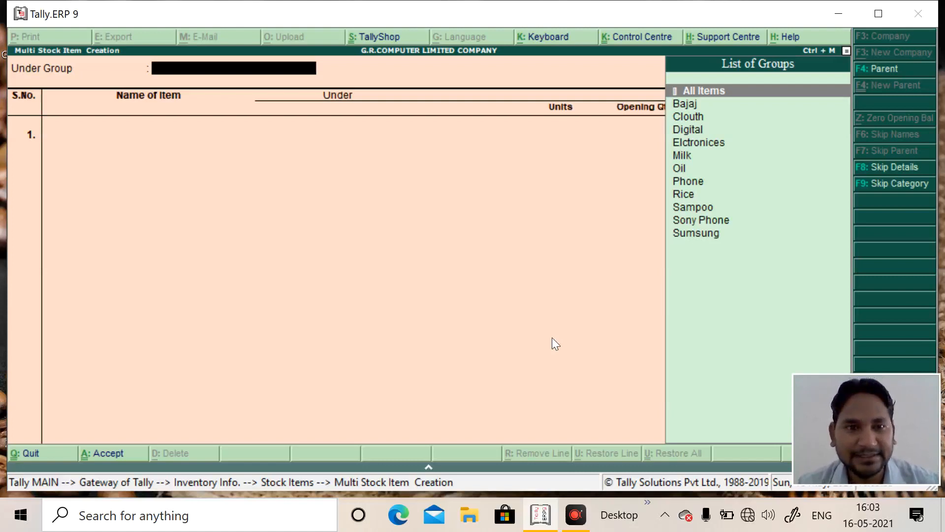
key(Down)
key(Down)
key(Down)
key(Down)
key(Down)
key(Down)
key(Down)
key(Down)
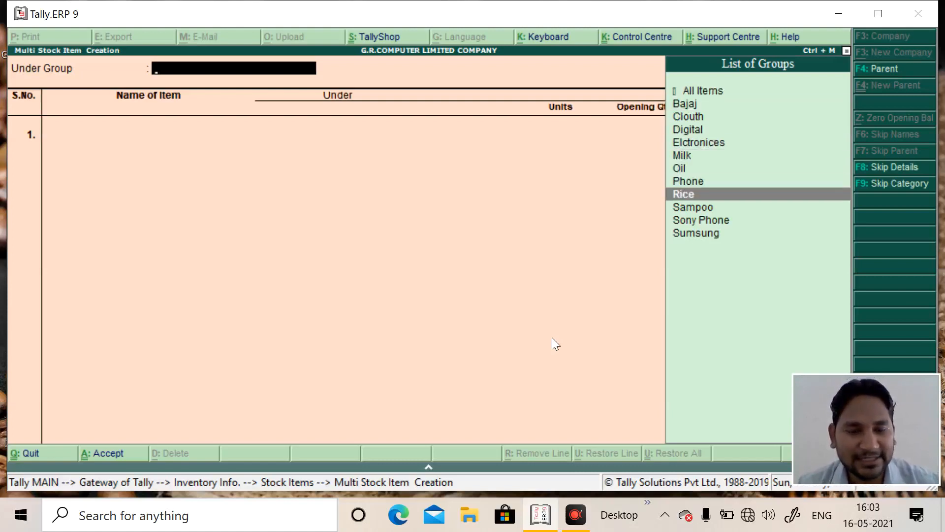
key(Return)
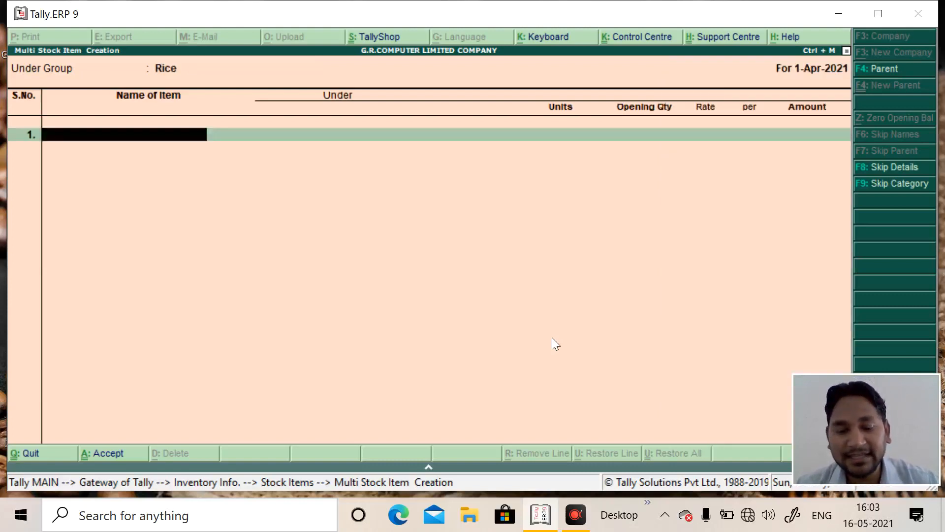
Step: Name the first item Basmati Rice and set its unit to kg
text(Bas)
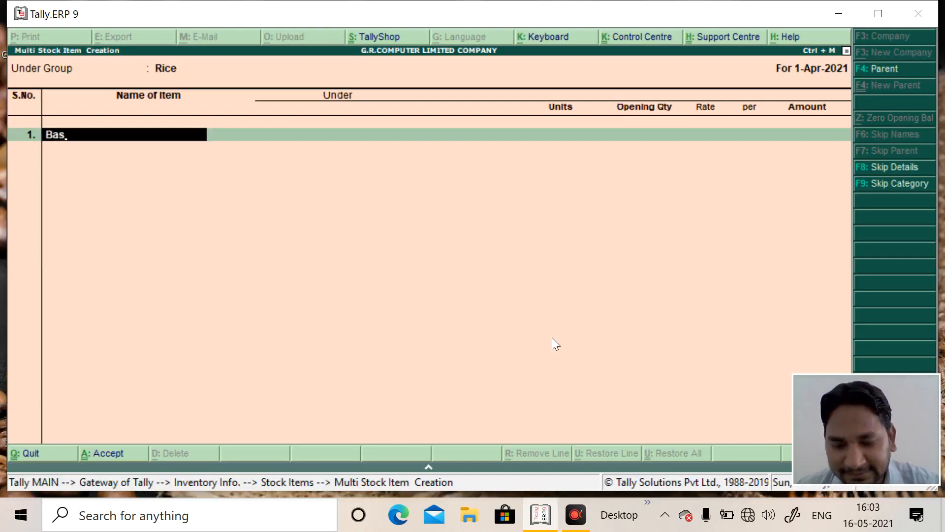
text(mati)
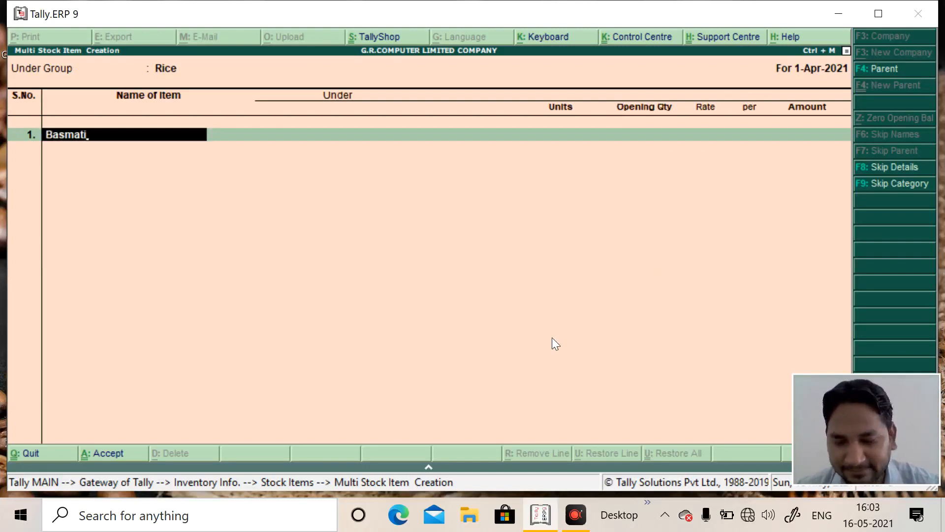
text( Rice)
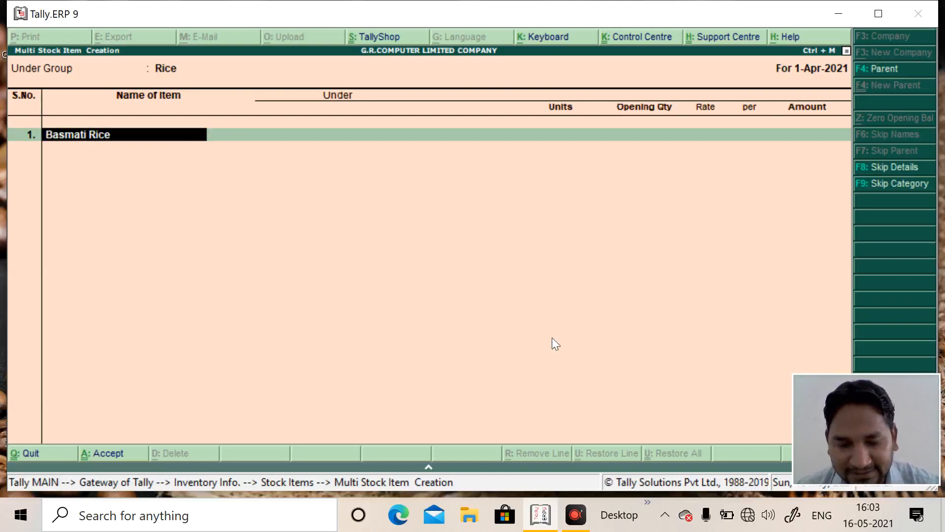
key(Return)
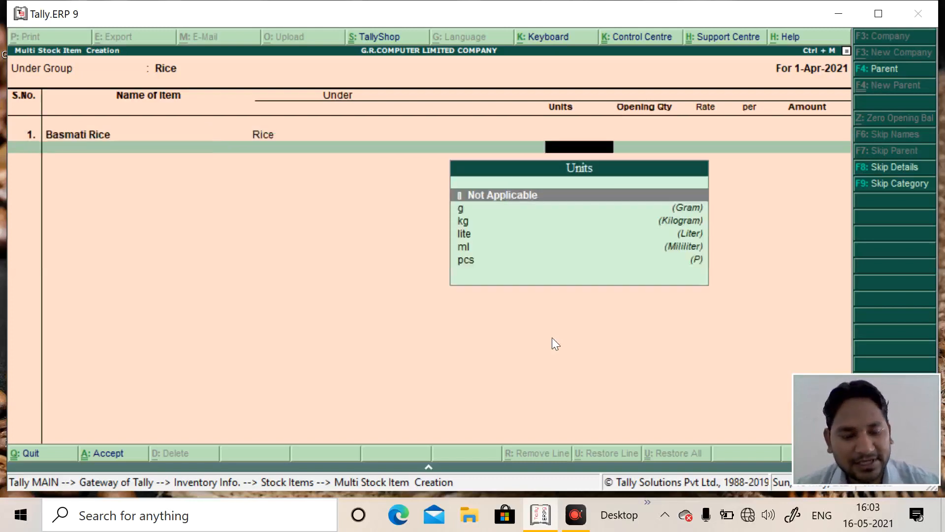
key(Down)
key(Down)
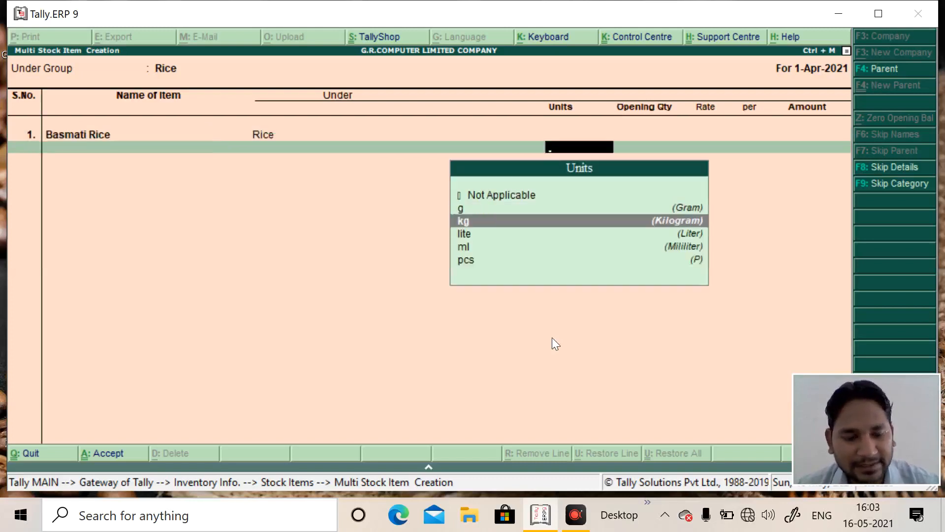
key(Return)
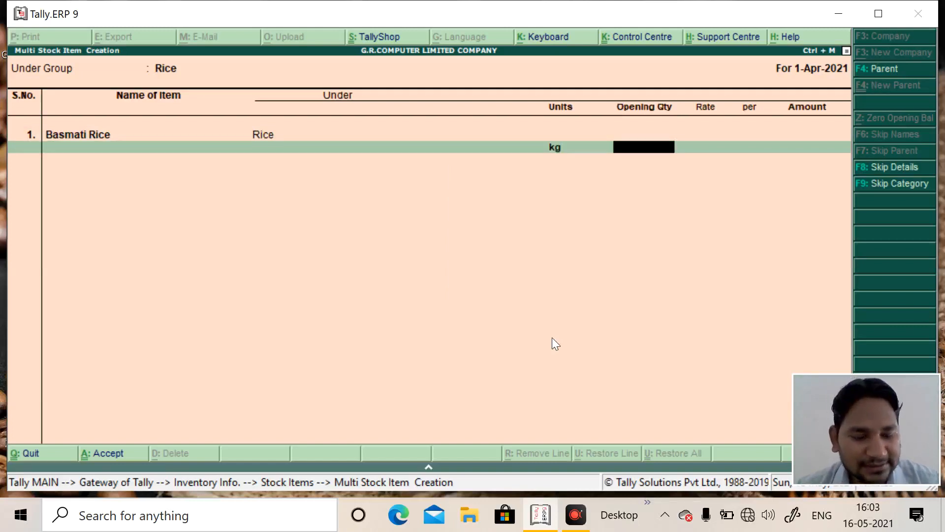
Step: Set Basmati Rice's opening quantity to 5 kg, then try a rate of 65 and clear it again
text(5)
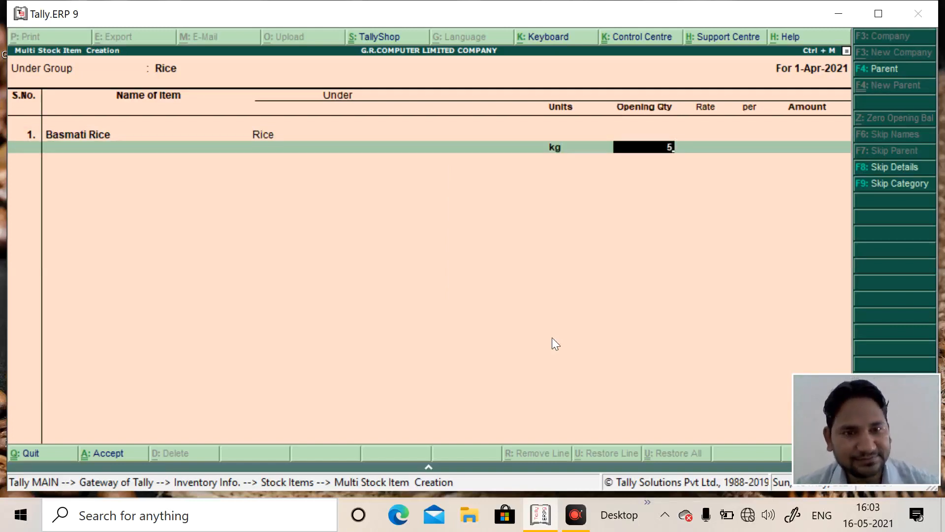
key(Return)
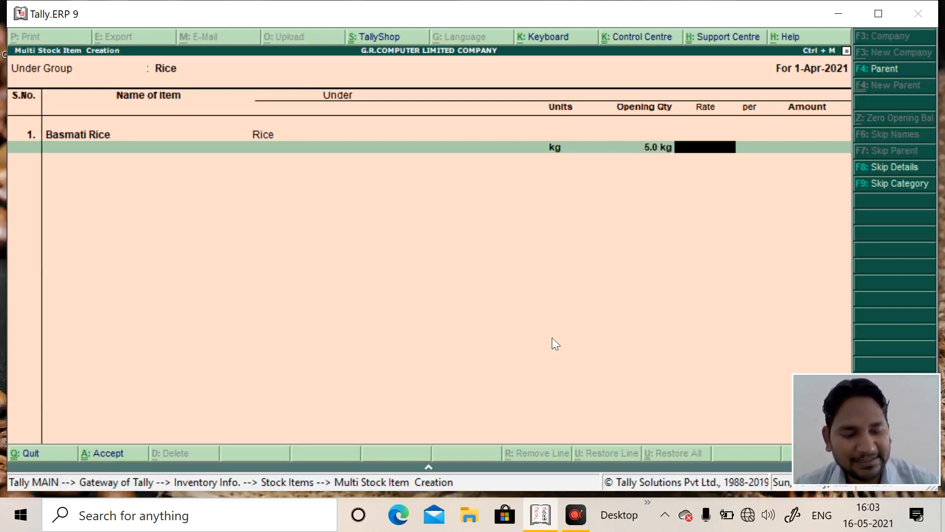
text(65)
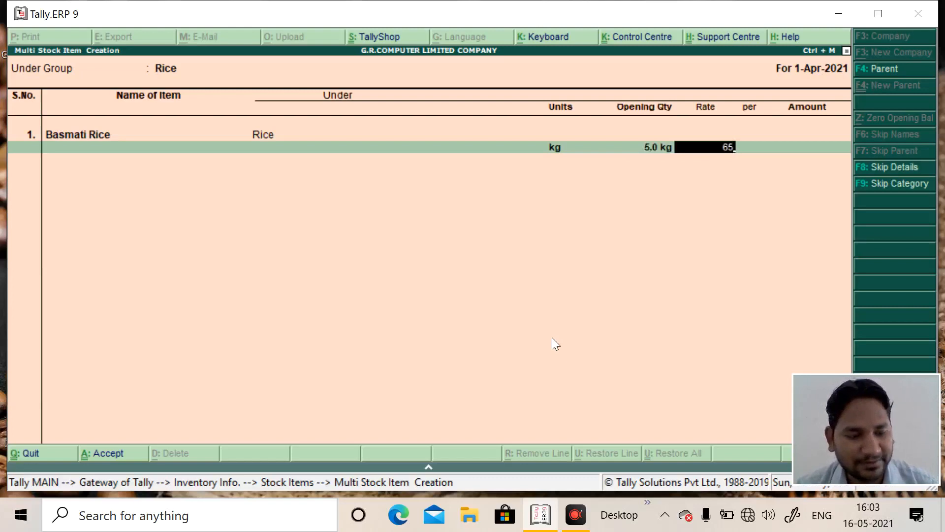
key(BackSpace)
key(BackSpace)
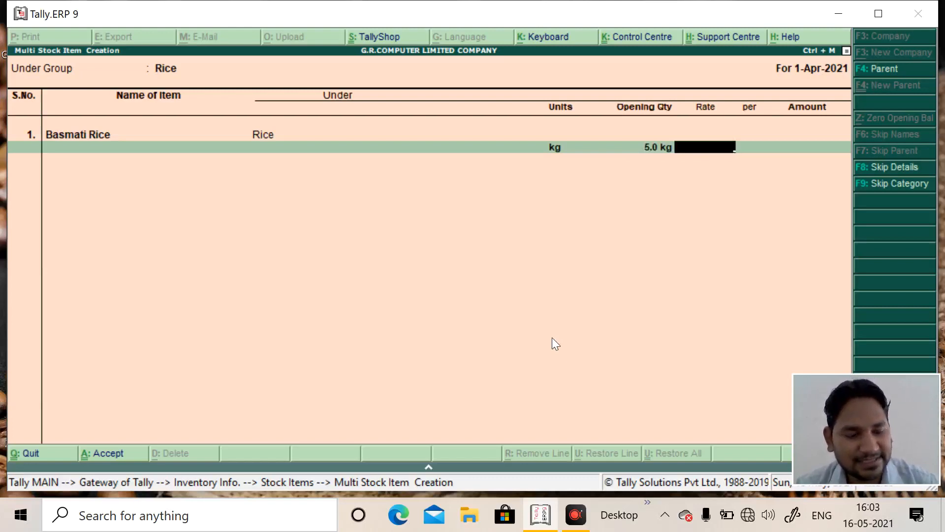
Step: Set the Basmati Rice opening rate to 66 per kg and accept the calculated amount
text(66)
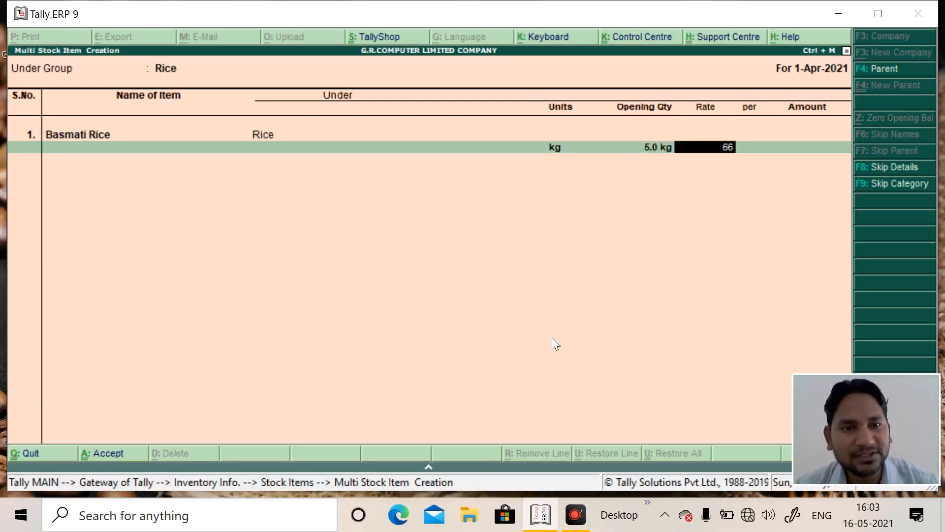
key(Return)
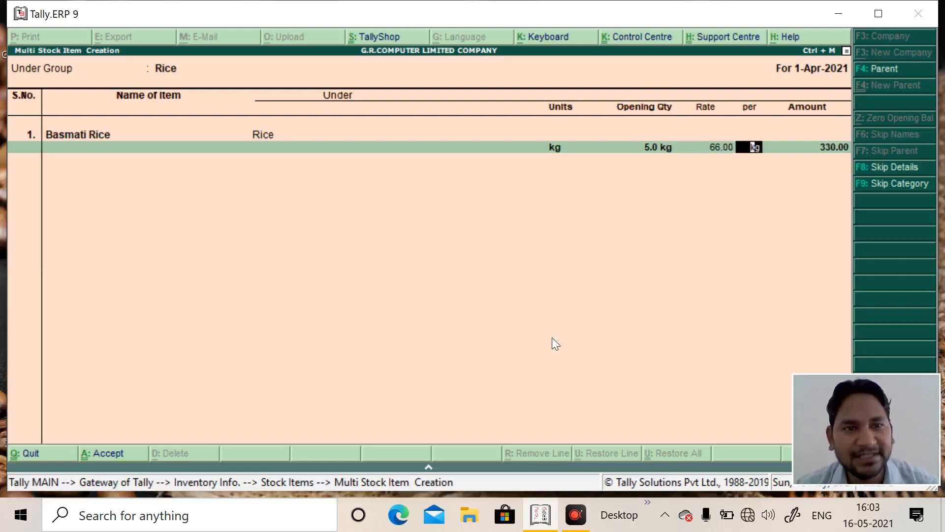
key(Return)
key(Return)
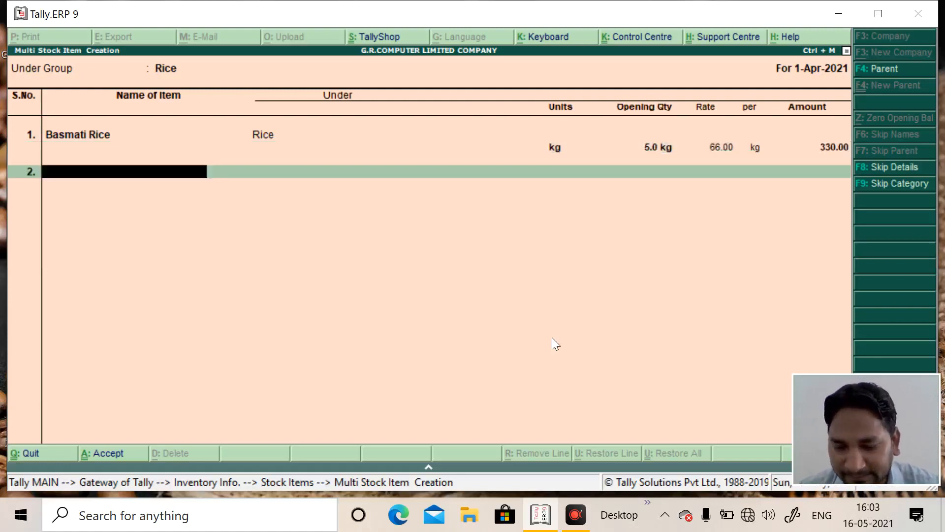
Step: Add Hari Pati Rice as the second stock item, with kg as its unit
text(Hari)
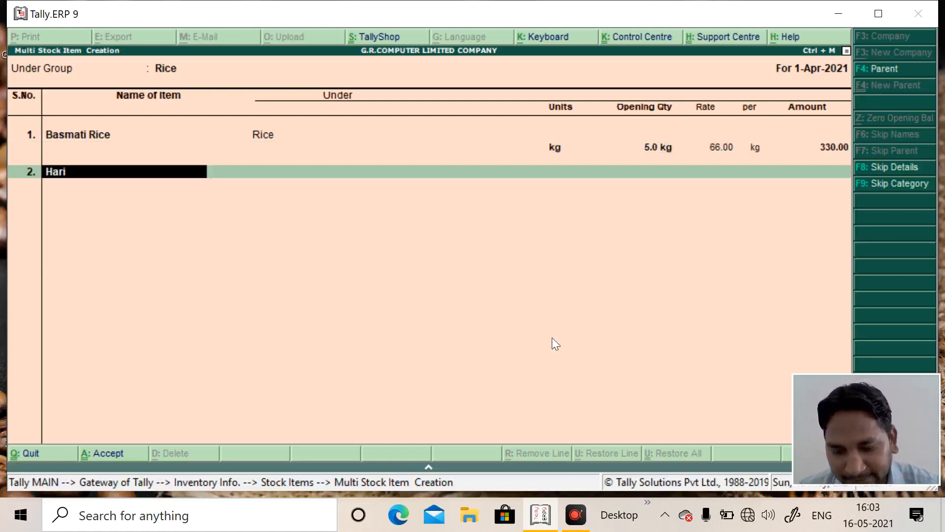
text( Pati)
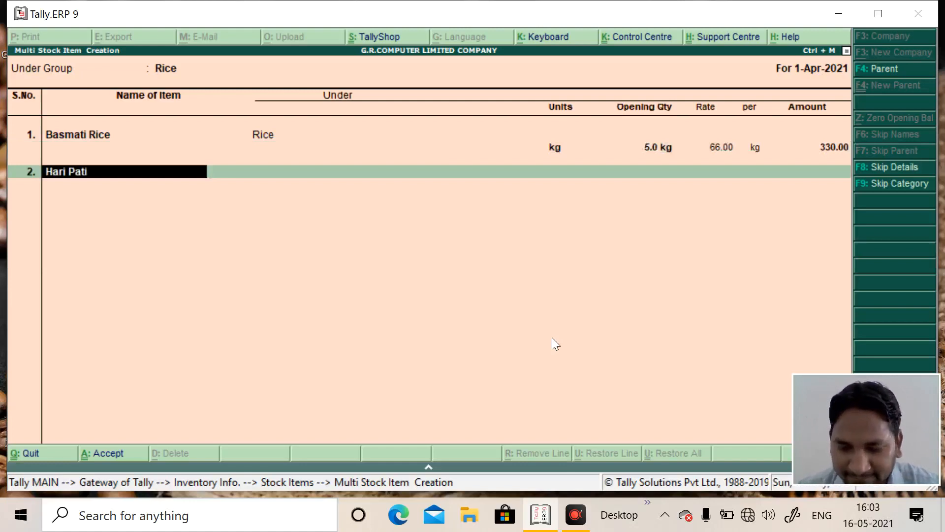
text( Rice)
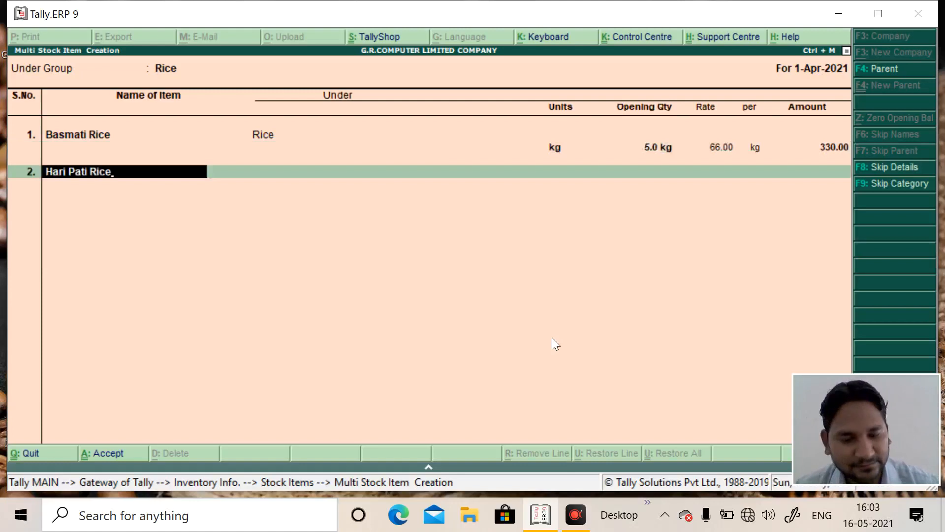
key(Return)
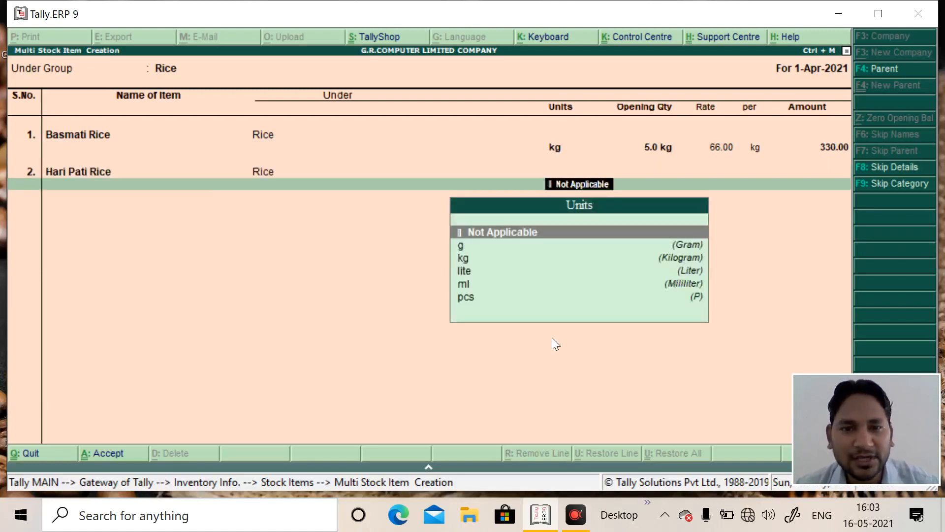
key(Down)
key(Down)
key(Down)
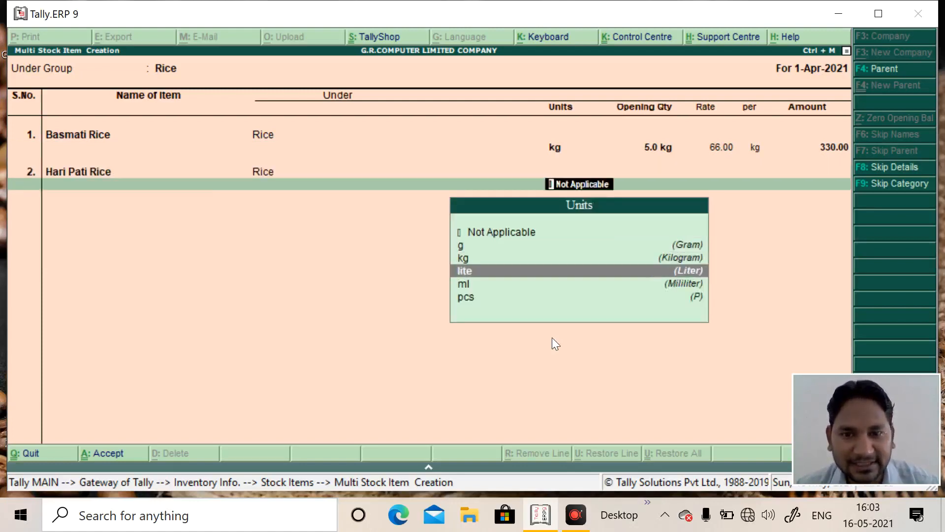
key(Up)
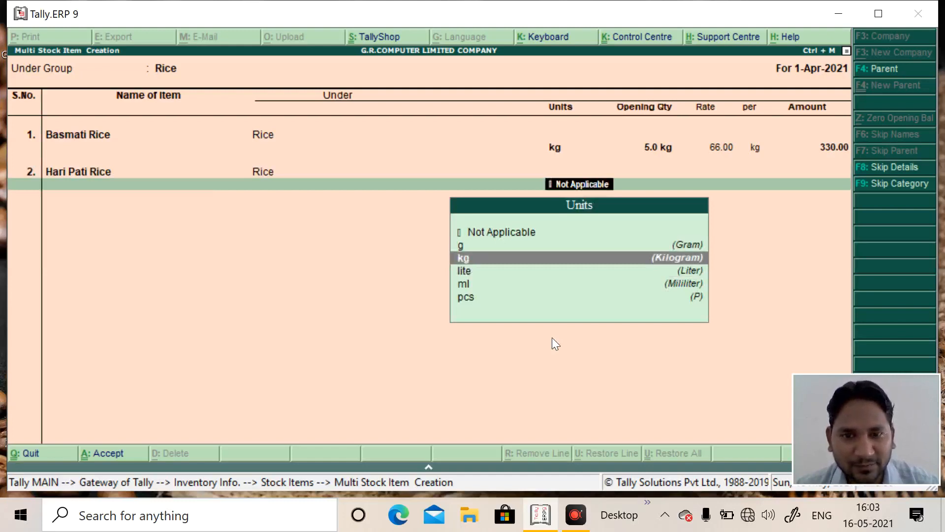
key(Return)
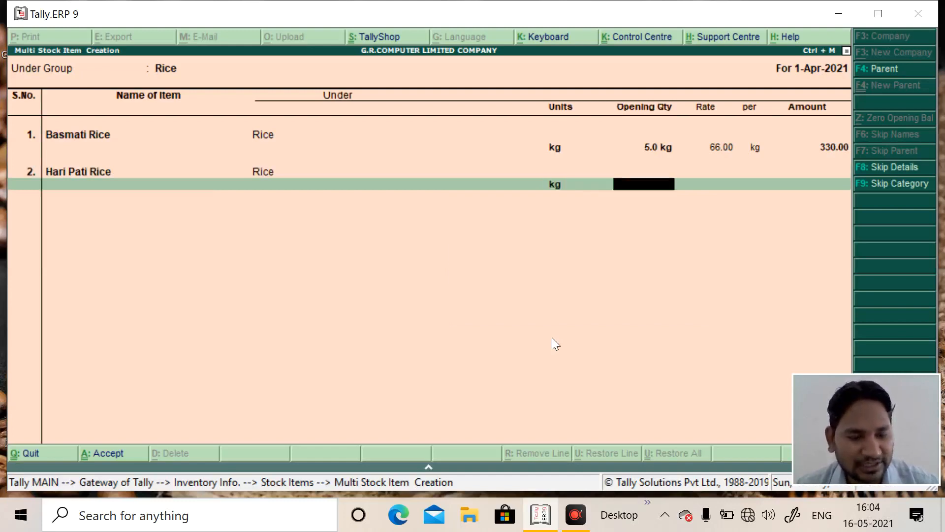
Step: Give Hari Pati Rice an opening quantity of 2 kg at a rate of 90 per kg
text(2)
key(Return)
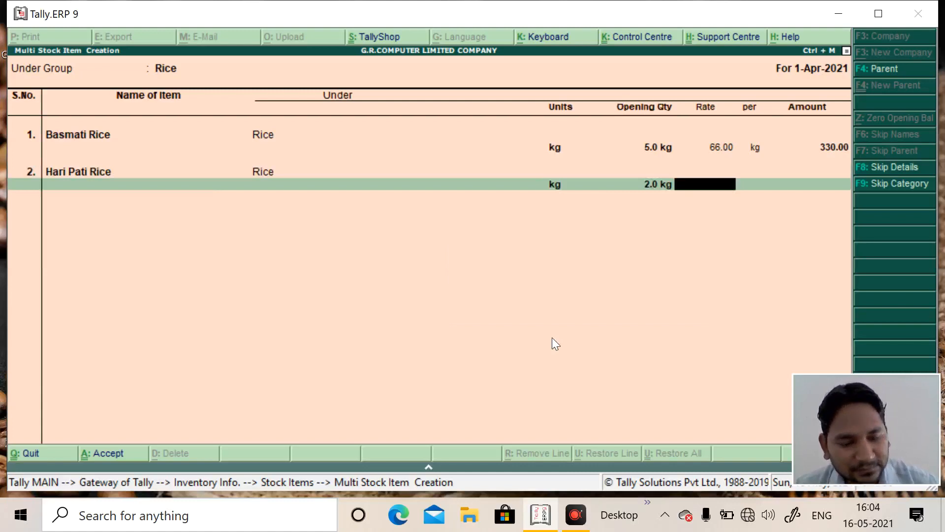
text(90)
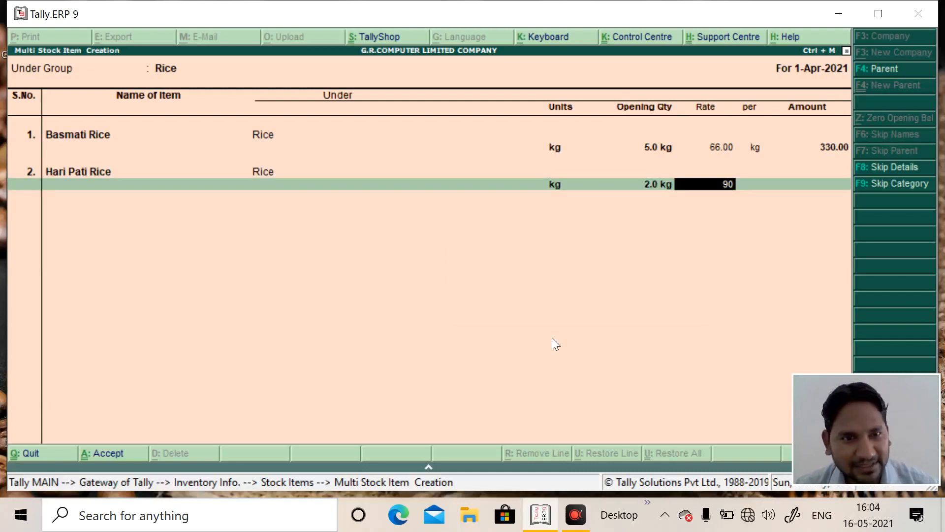
key(Return)
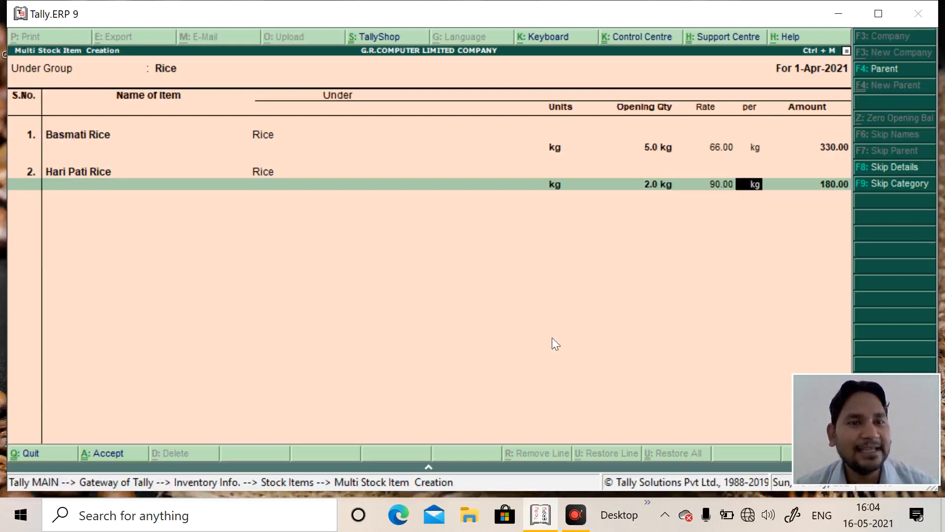
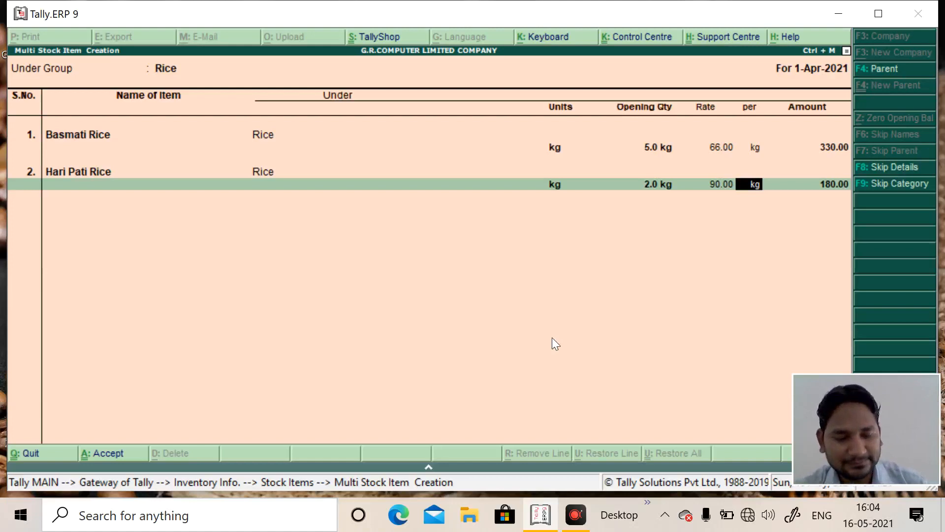
key(Return)
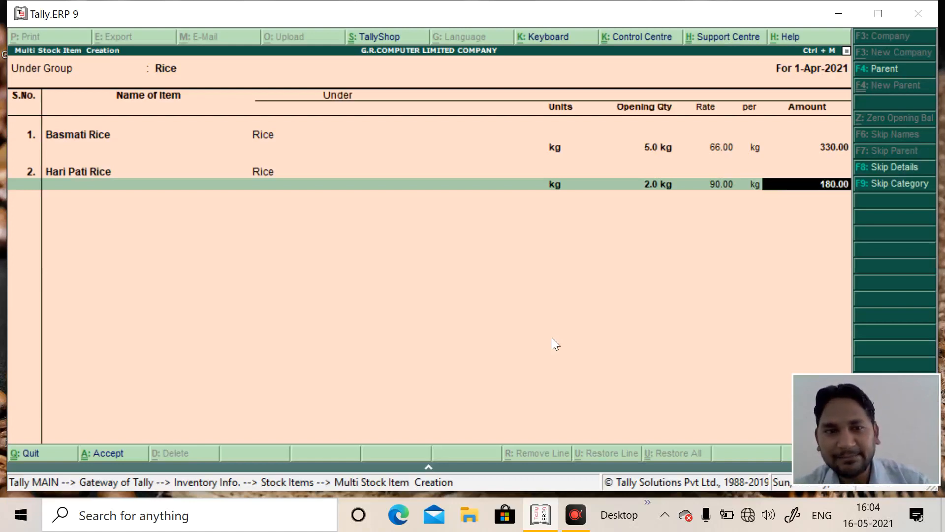
key(Return)
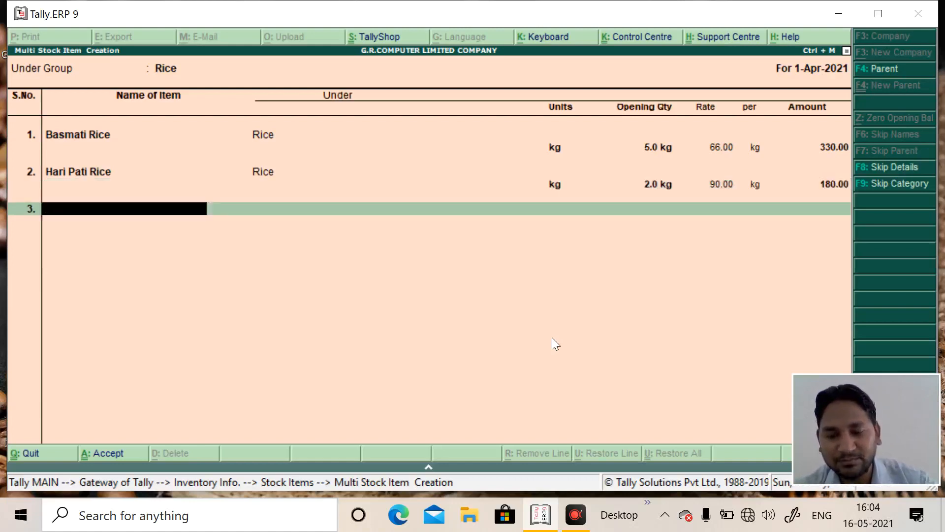
Step: Add Sambha Rice as the third stock item, with kg as its unit
text(S)
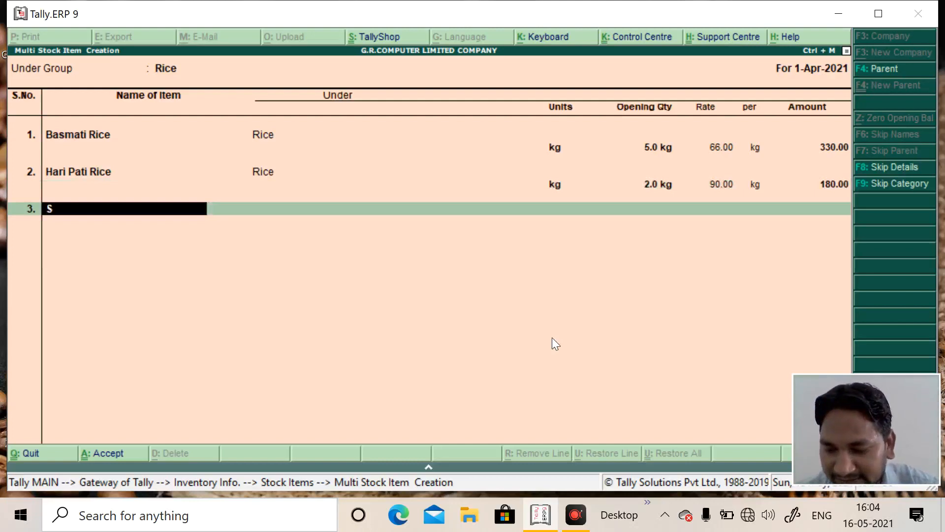
text(abha)
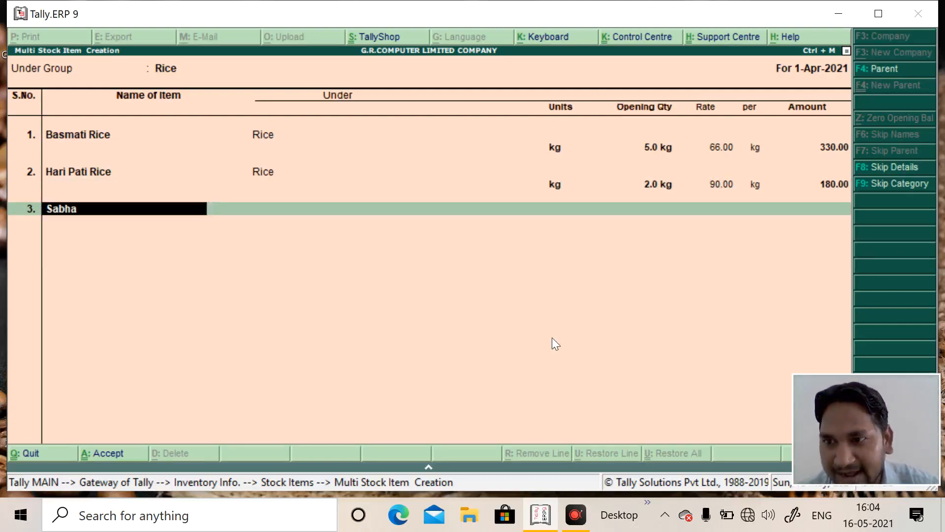
key(BackSpace)
key(BackSpace)
key(BackSpace)
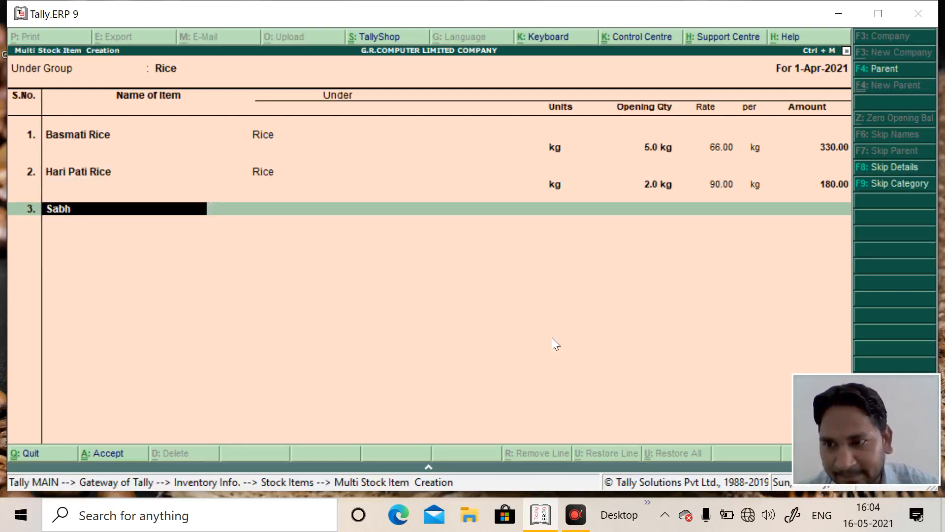
text(m)
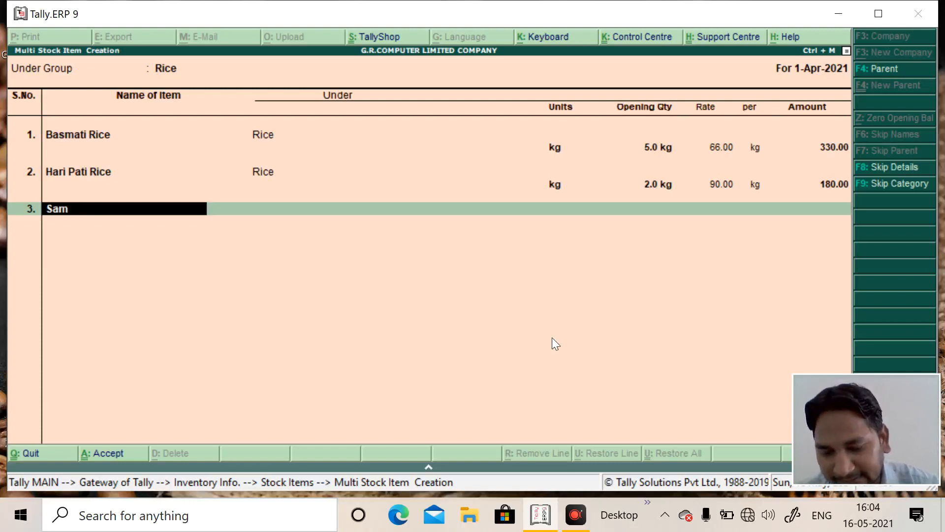
text(bha Rice)
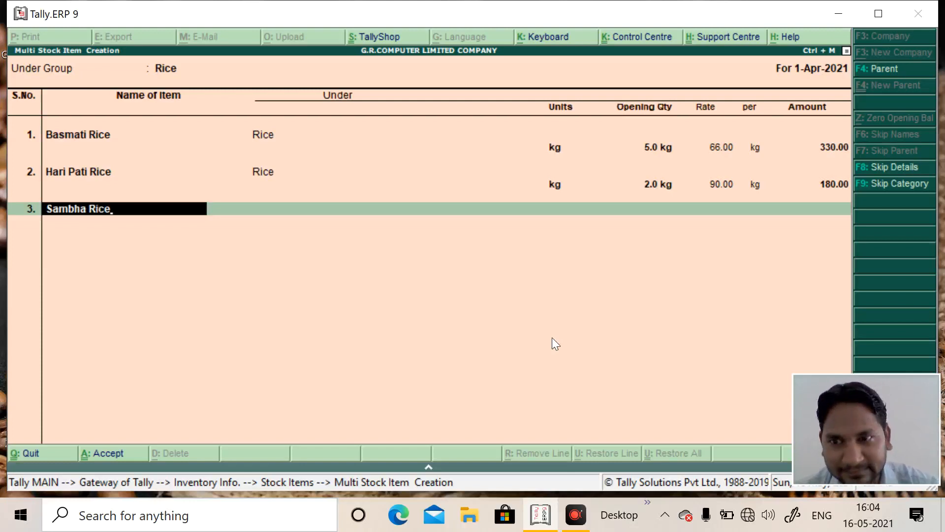
key(Return)
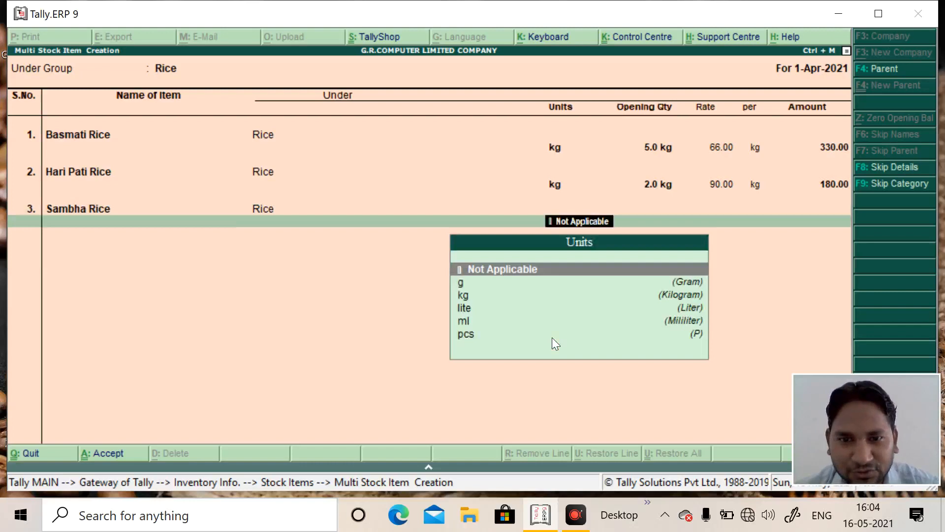
key(Down)
key(Down)
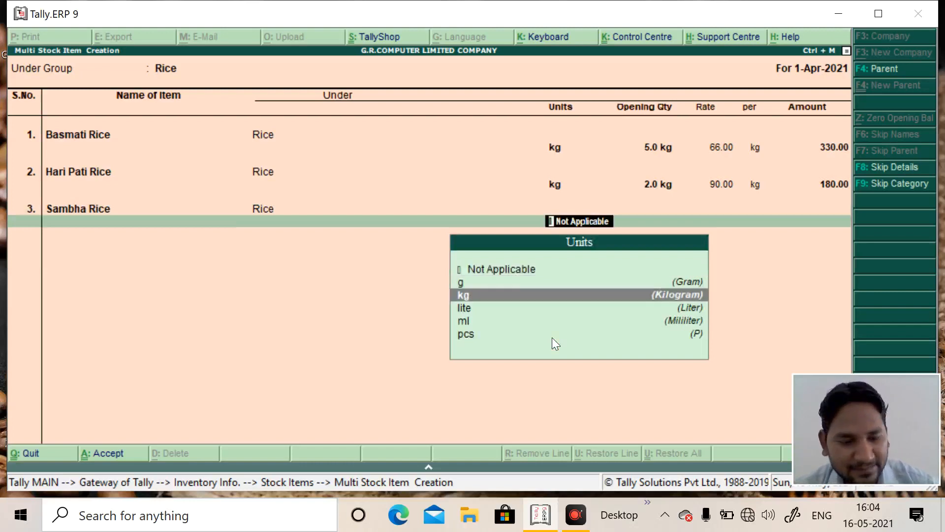
key(Return)
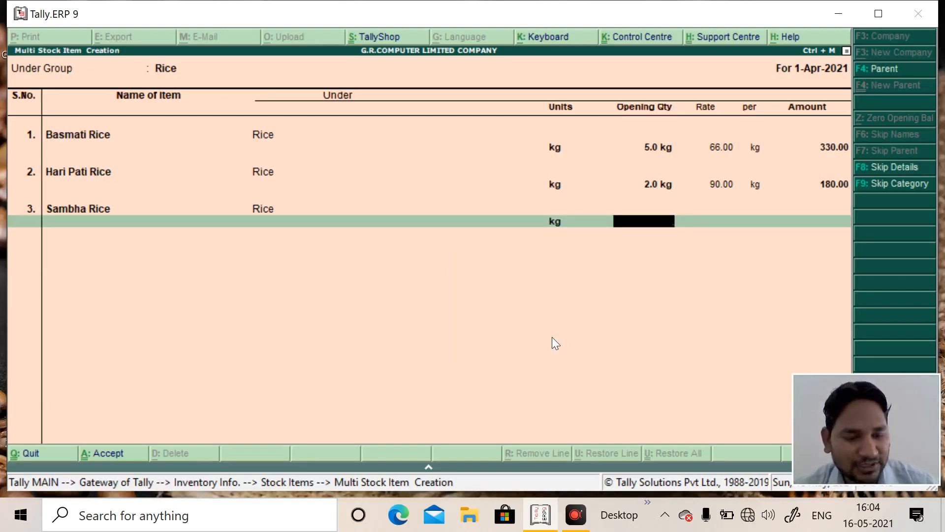
Step: Give Sambha Rice an opening quantity of 10 kg at a rate of 35 per kg
text(10.0 kg)
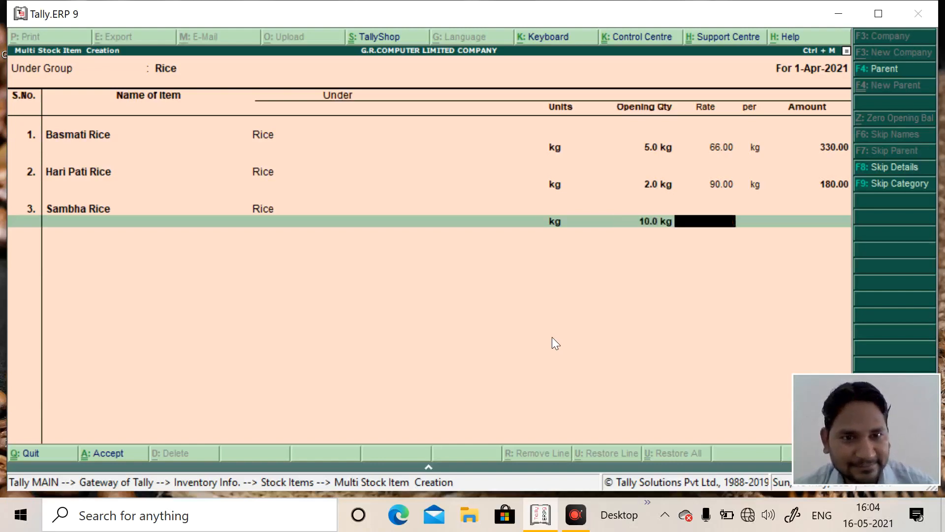
key(Return)
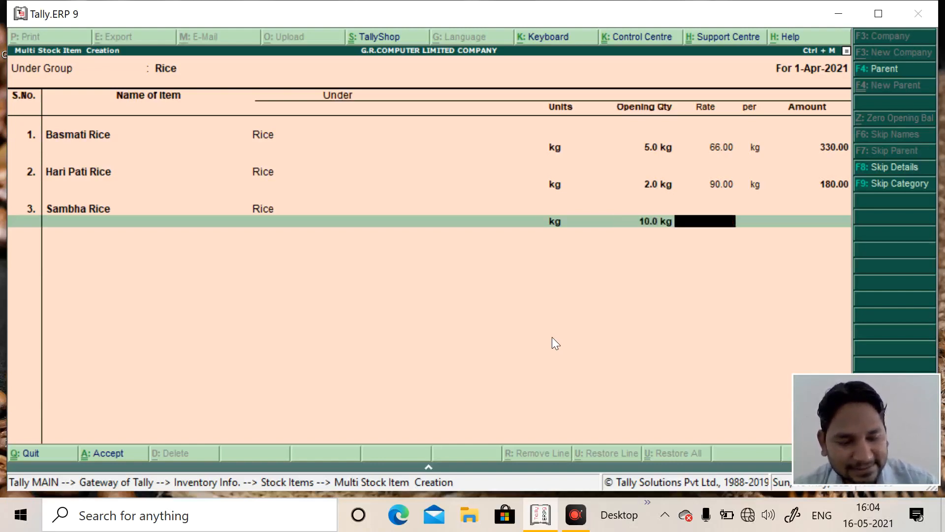
text(35)
key(Return)
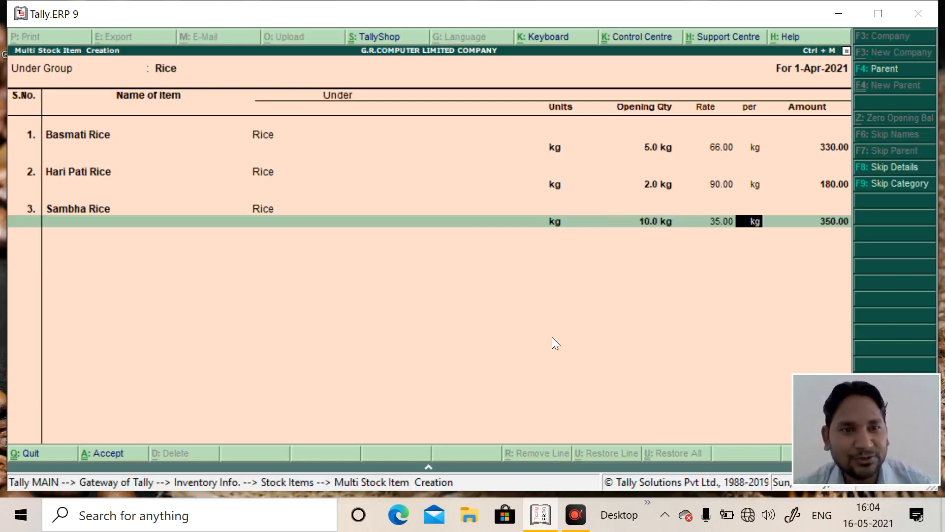
key(Return)
key(Return)
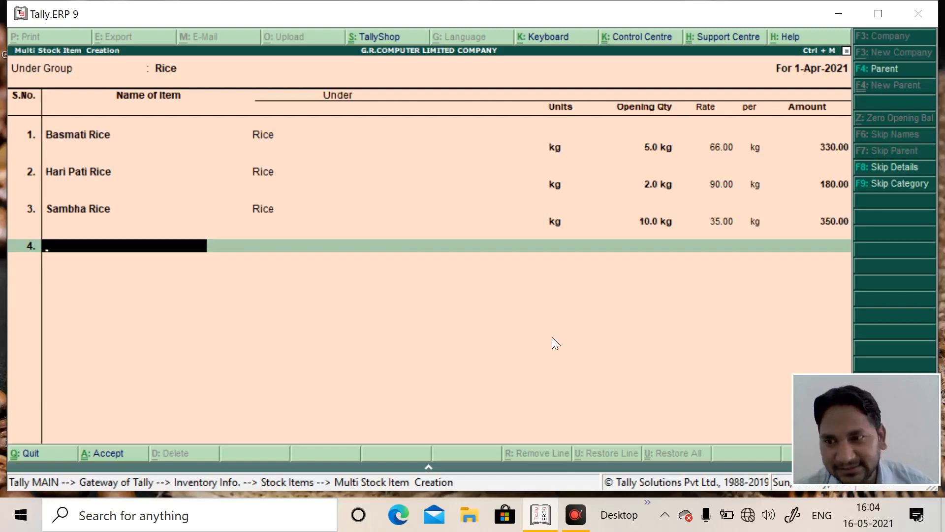
Step: End the item list and accept the creation of the multiple stock items under Rice
key(Return)
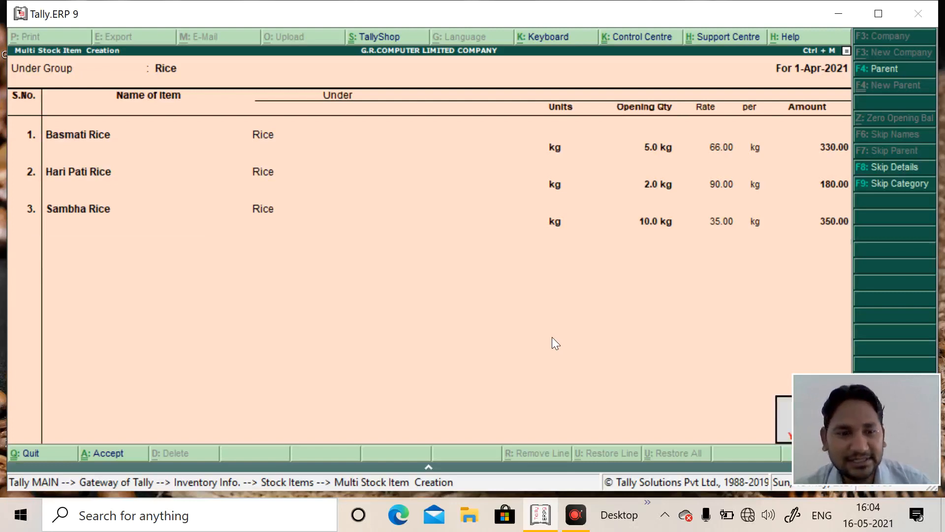
drag(877, 430, 426, 300)
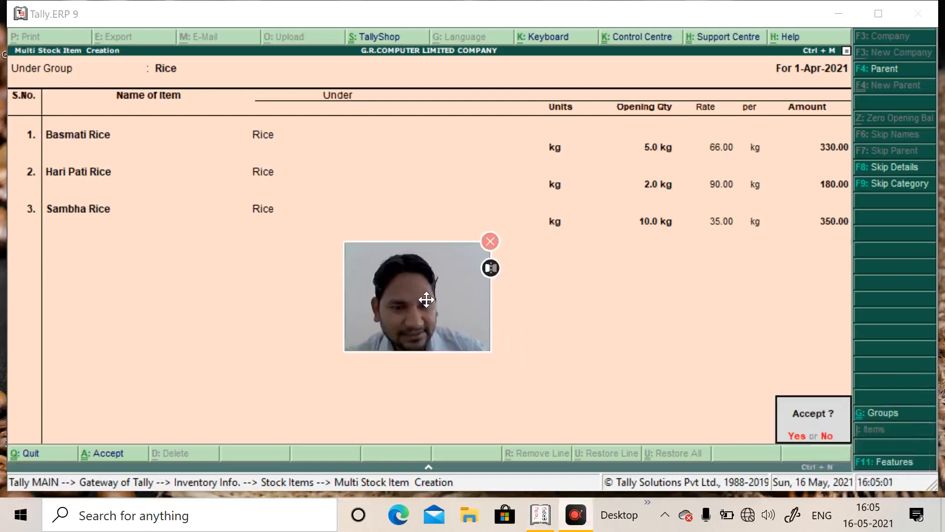
click(796, 437)
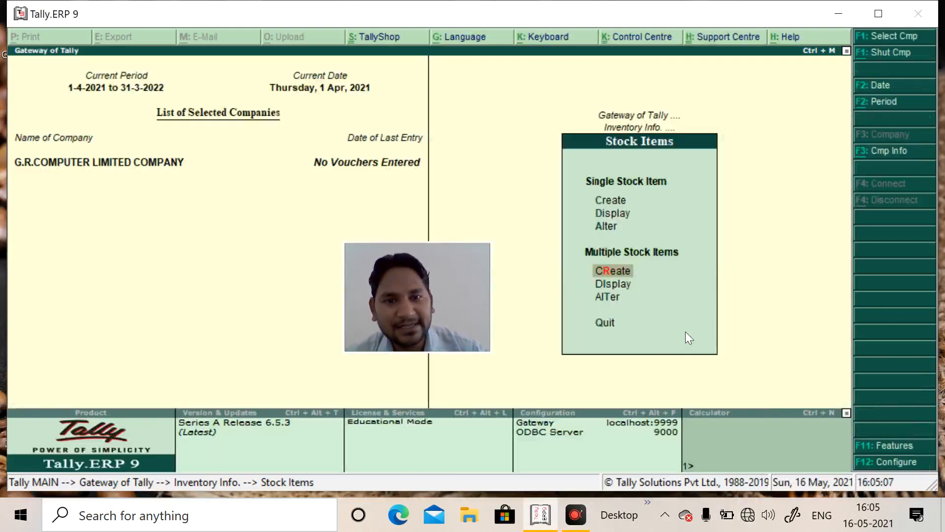
Step: Display the multiple stock items of the Rice group and return to the Stock Items menu
key(Down)
key(Return)
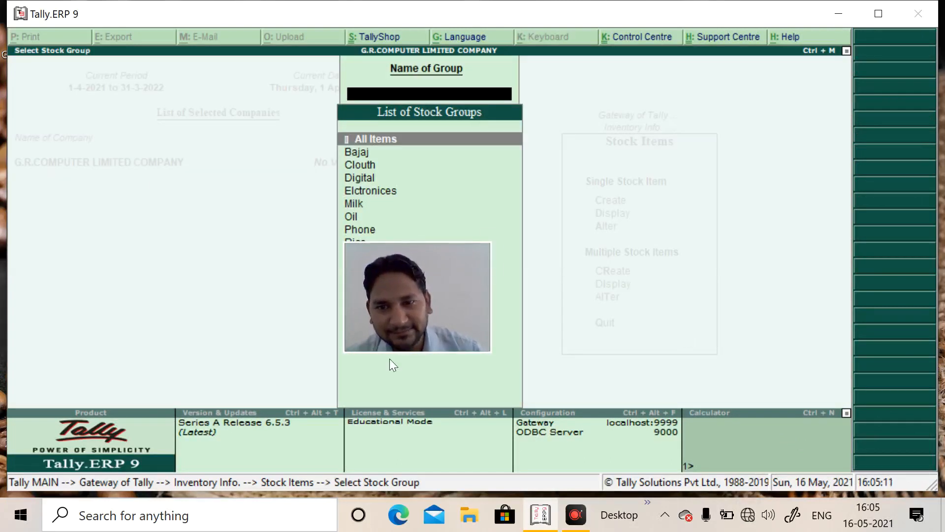
drag(402, 298, 850, 440)
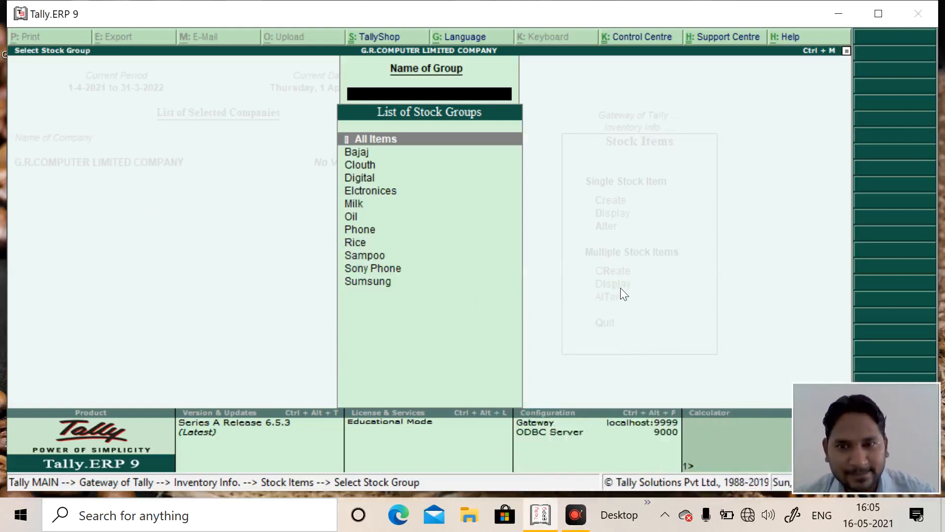
key(Down)
key(Down)
key(Down)
key(Down)
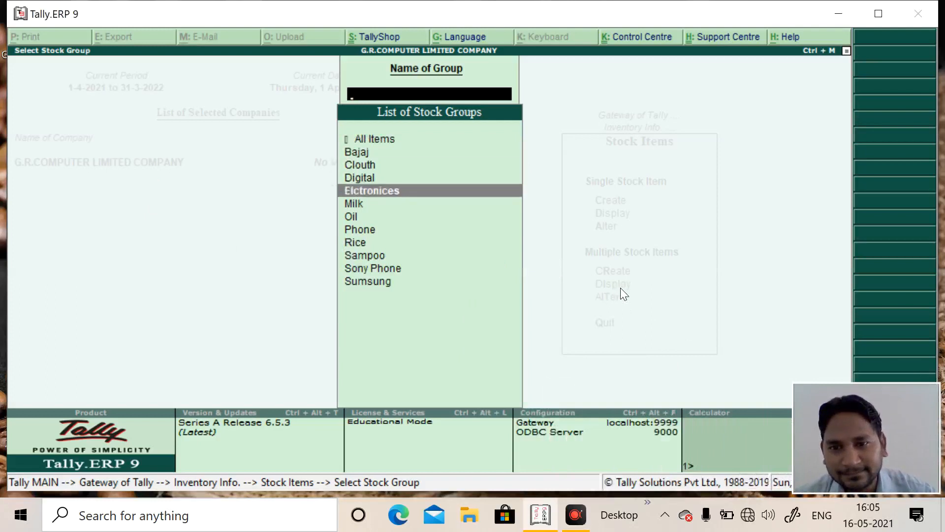
key(Down)
key(Down)
key(Down)
key(Down)
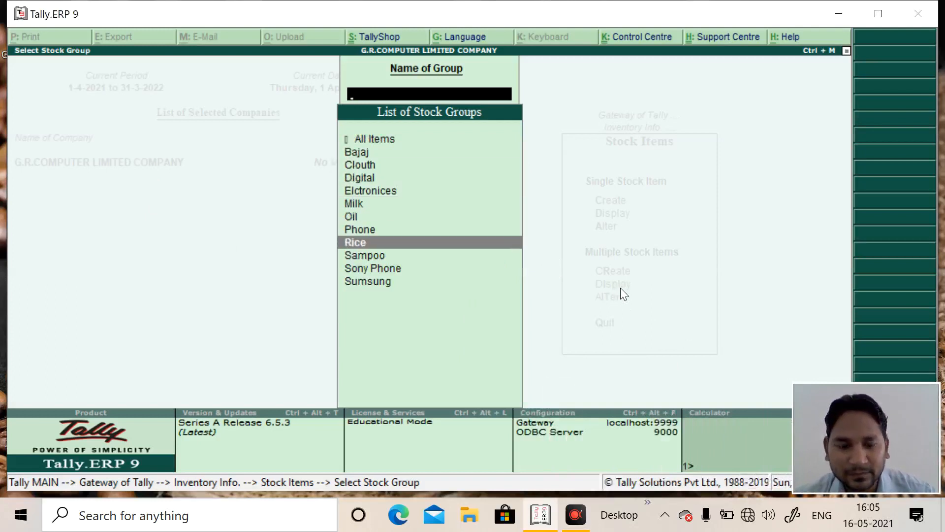
key(Return)
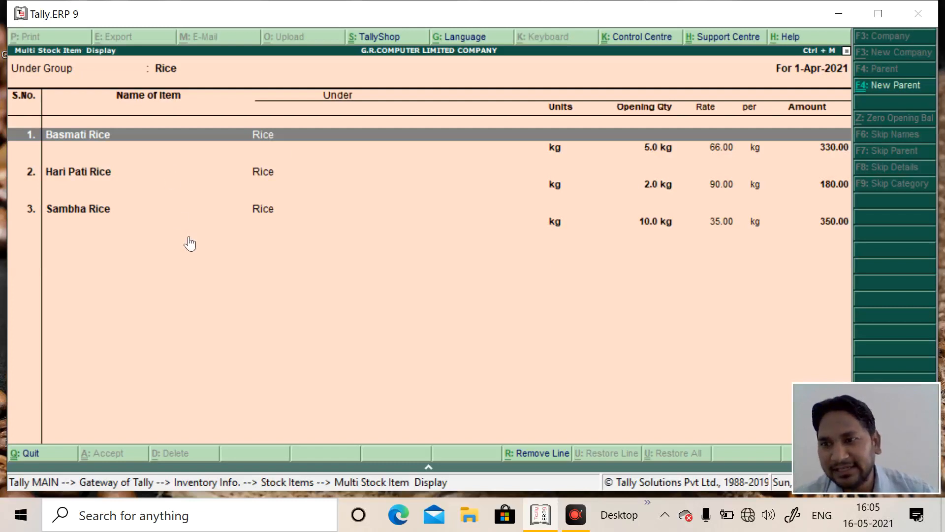
key(Escape)
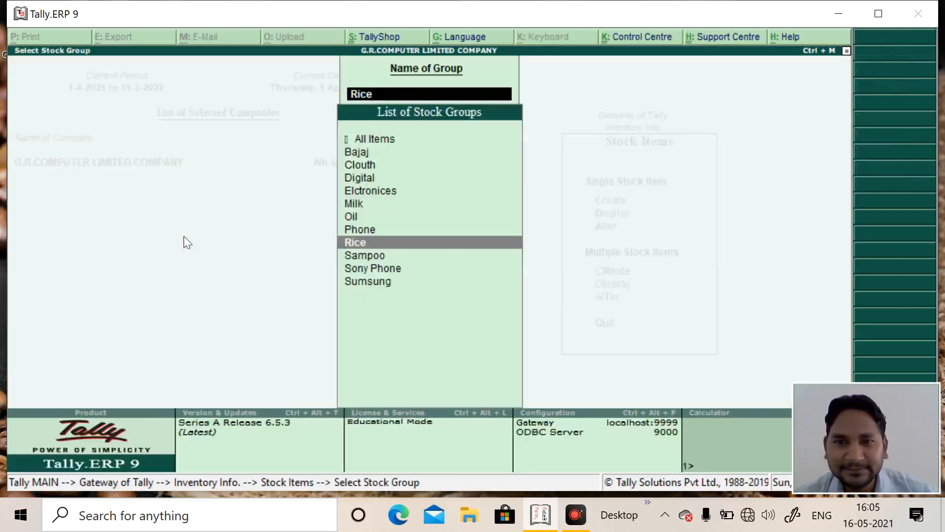
key(Escape)
key(Escape)
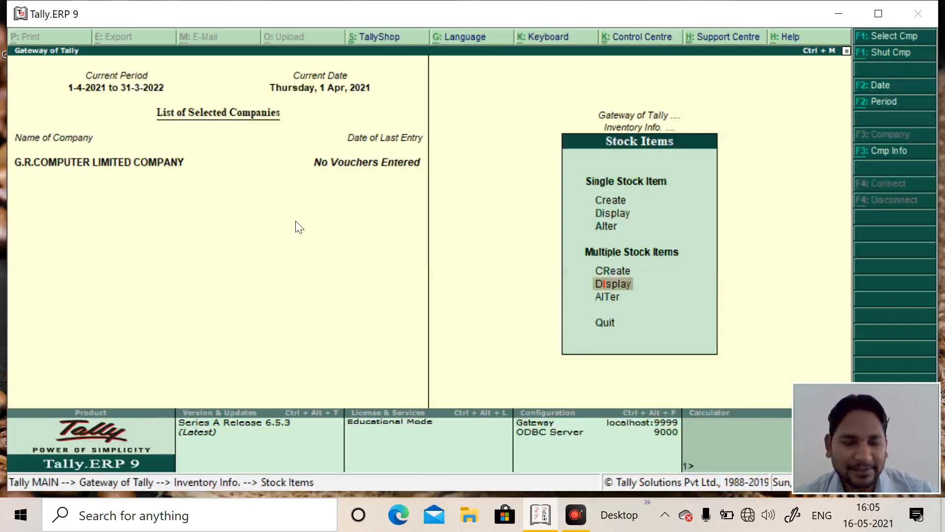
Step: Start creating multiple stock items under the Sumsung group
key(Up)
key(Return)
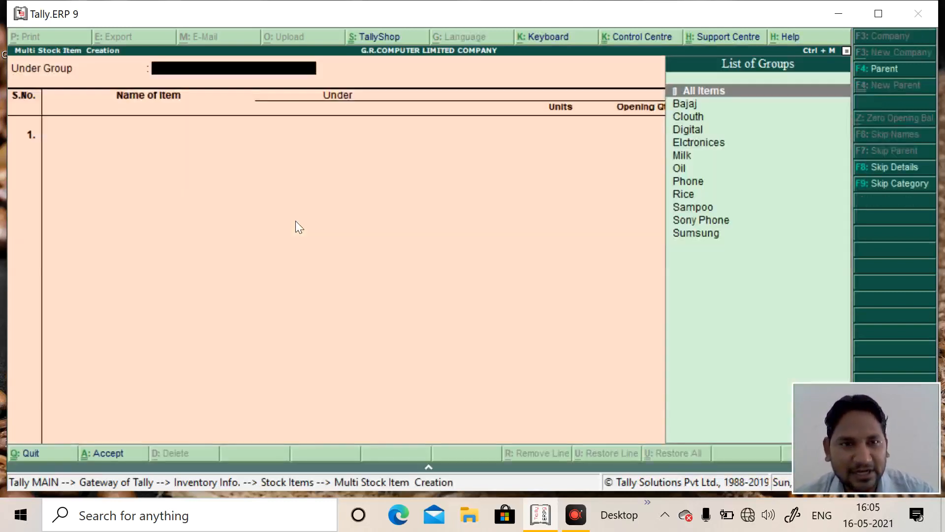
key(Down)
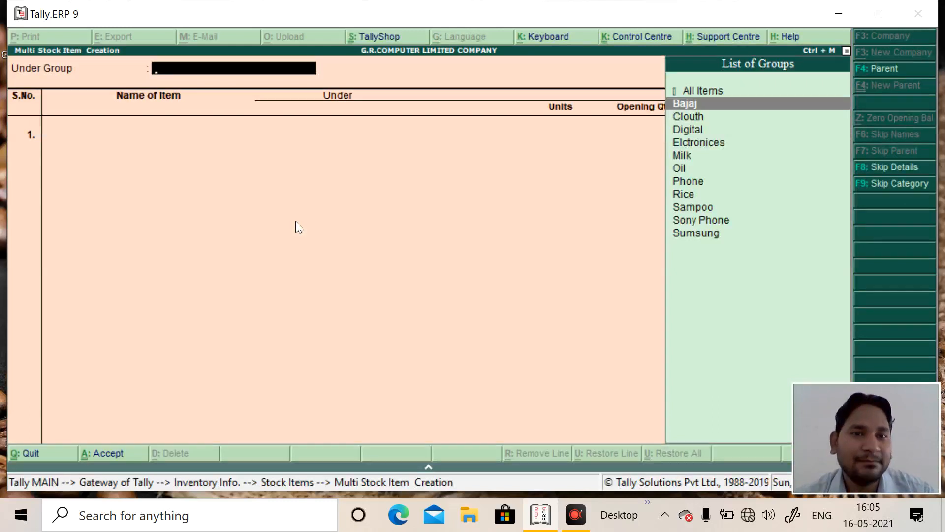
key(Down)
key(Down)
key(Down)
key(Down)
key(Down)
key(Down)
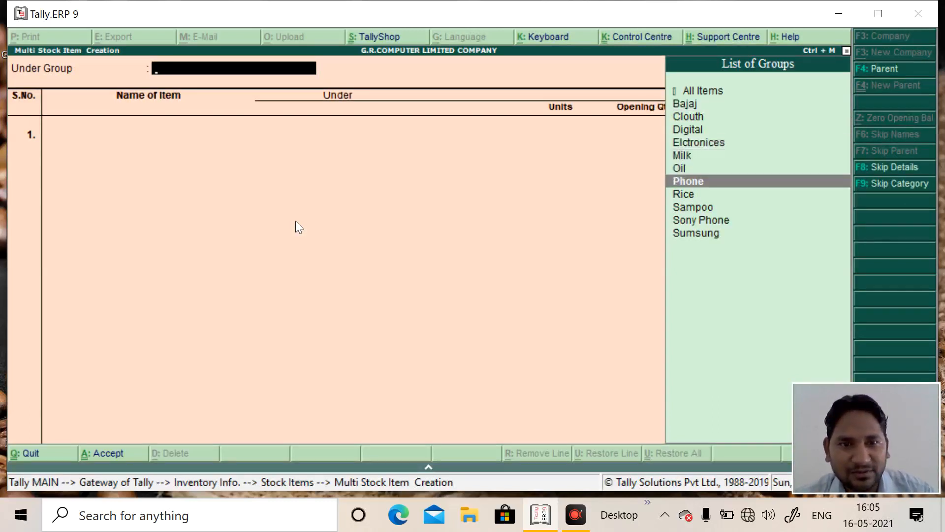
key(Down)
key(Down)
key(Down)
key(Down)
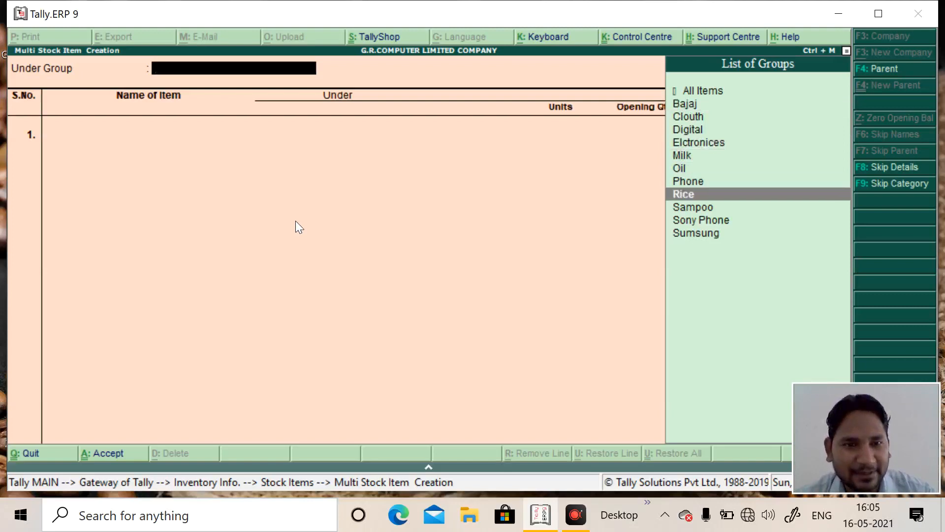
key(Return)
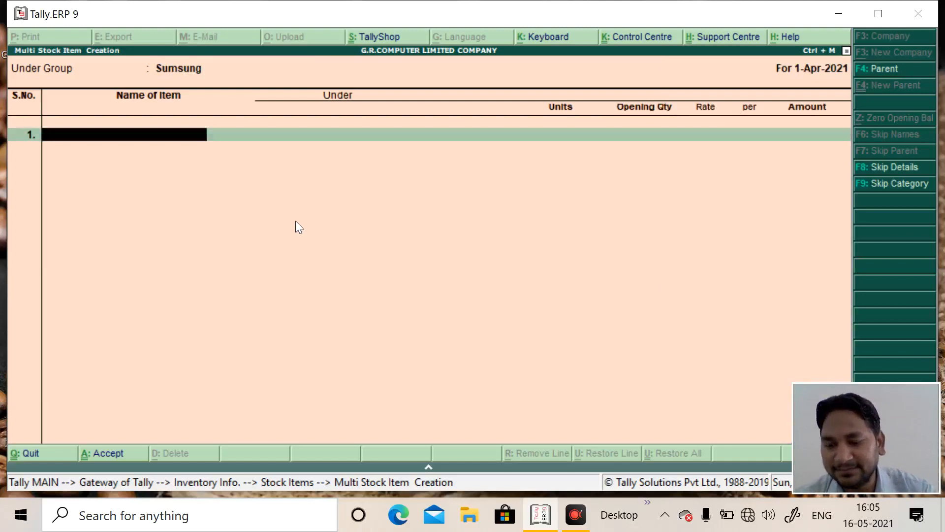
Step: Add Samsung J1 as the first stock item, with pcs as its unit
text(Sams)
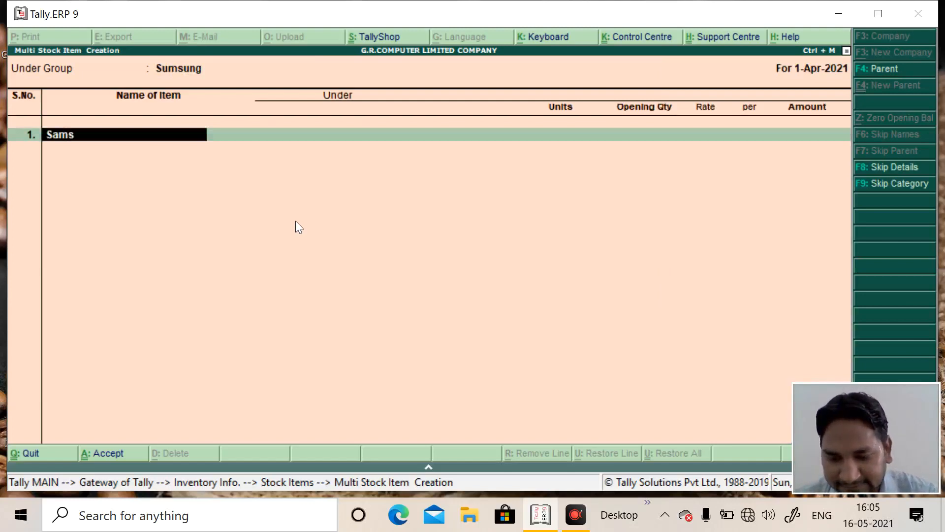
text(ung)
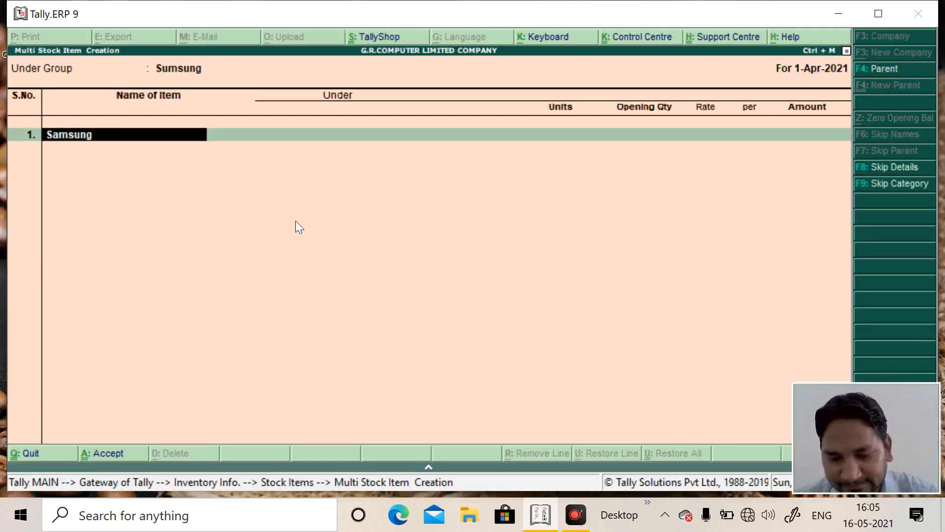
text( J1)
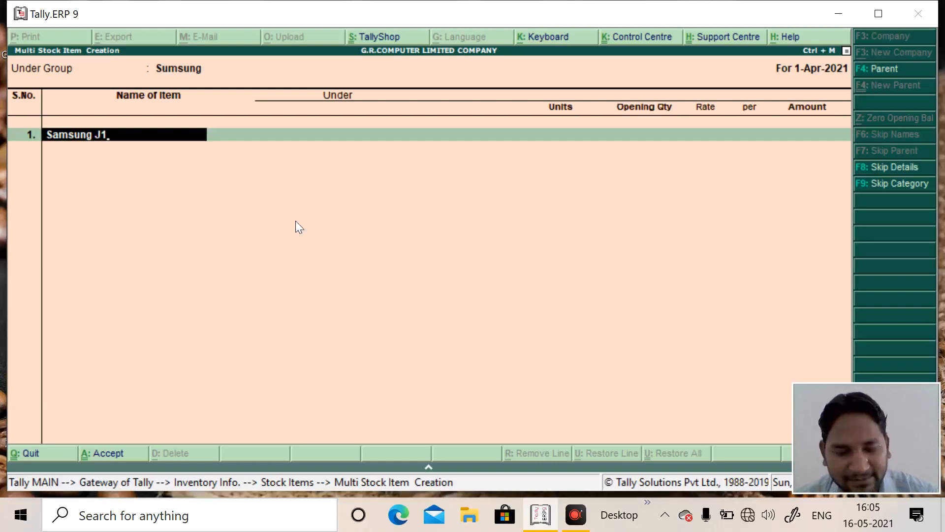
key(Return)
key(Down)
key(Down)
key(Down)
key(Down)
key(Down)
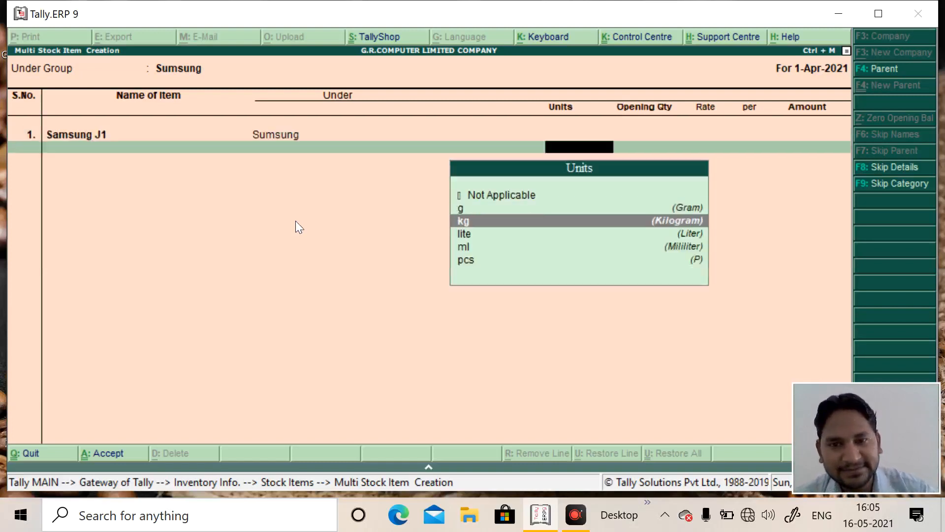
key(Return)
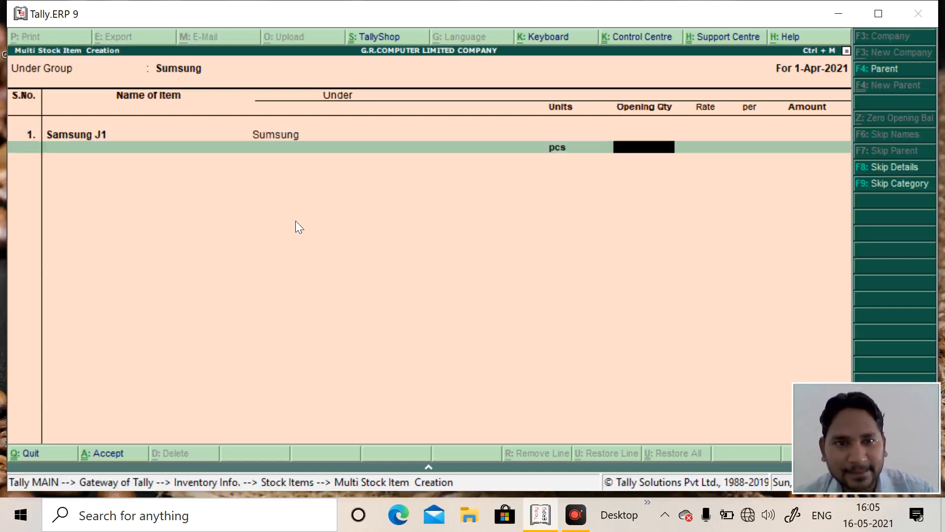
Step: Give Samsung J1 an opening quantity of 2 pcs at a rate of 8500 per pcs
text(2)
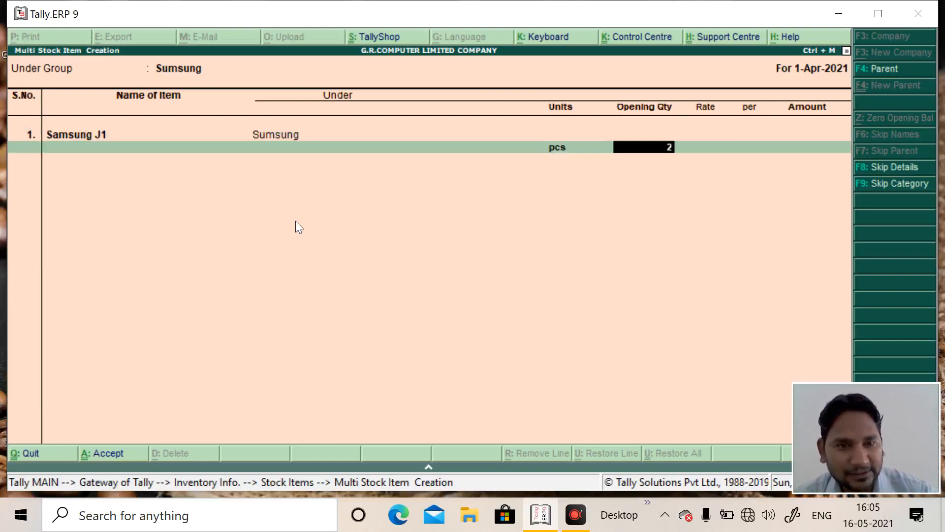
key(Return)
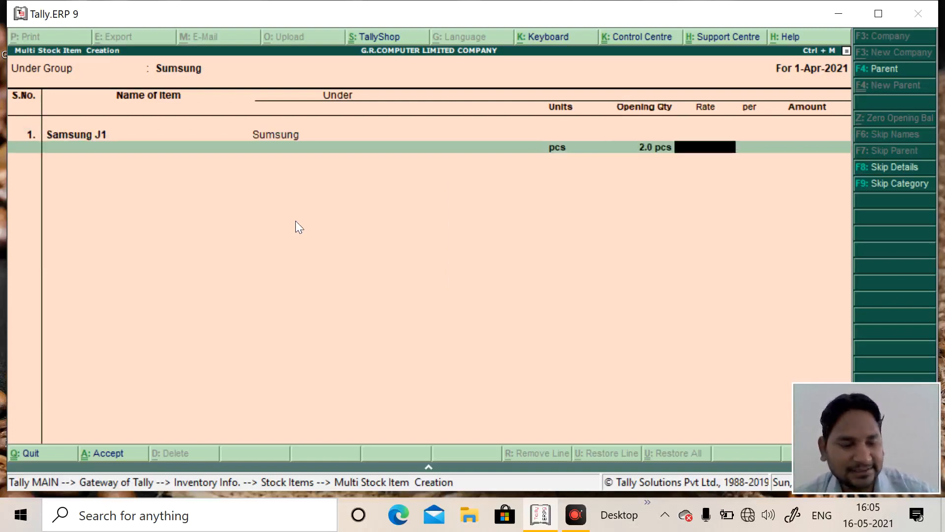
text(8500)
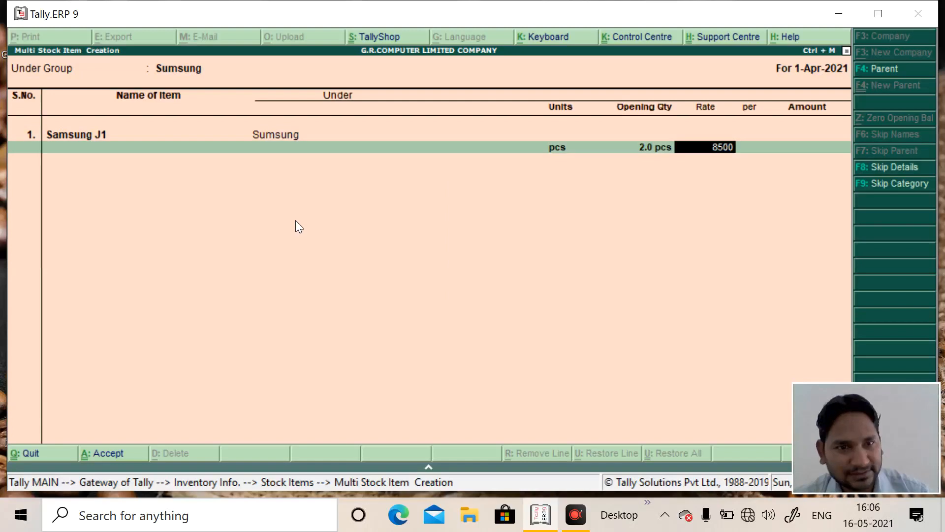
key(Return)
key(Return)
key(Return)
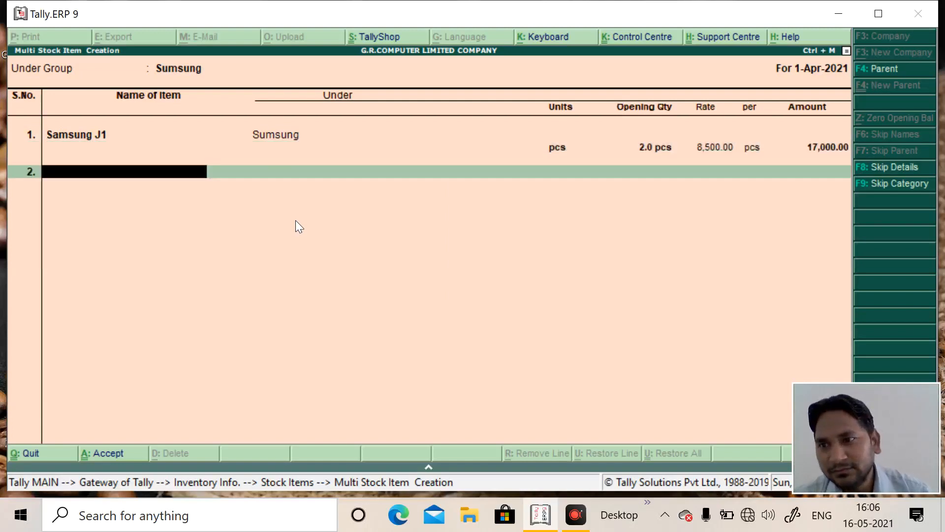
Step: Add Samsung J2 as the second stock item, with pcs as its unit
text(Sams)
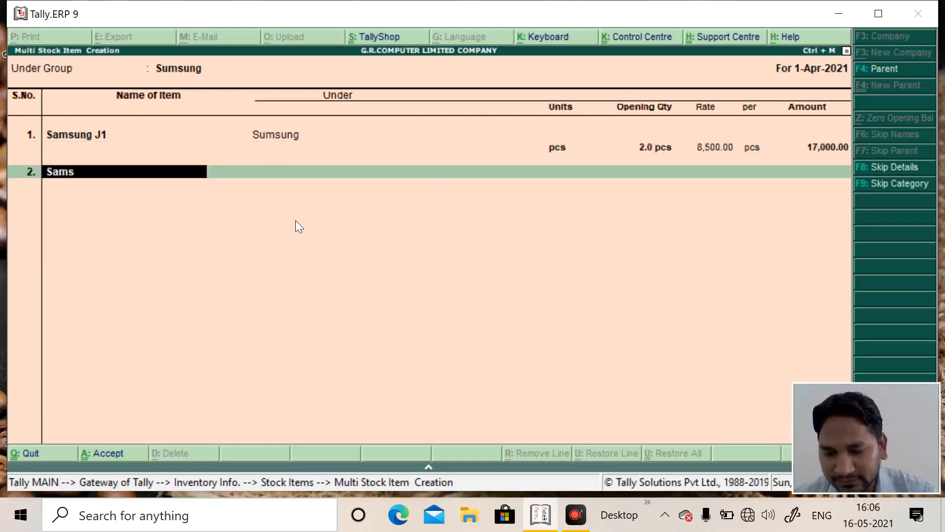
text(ung J2)
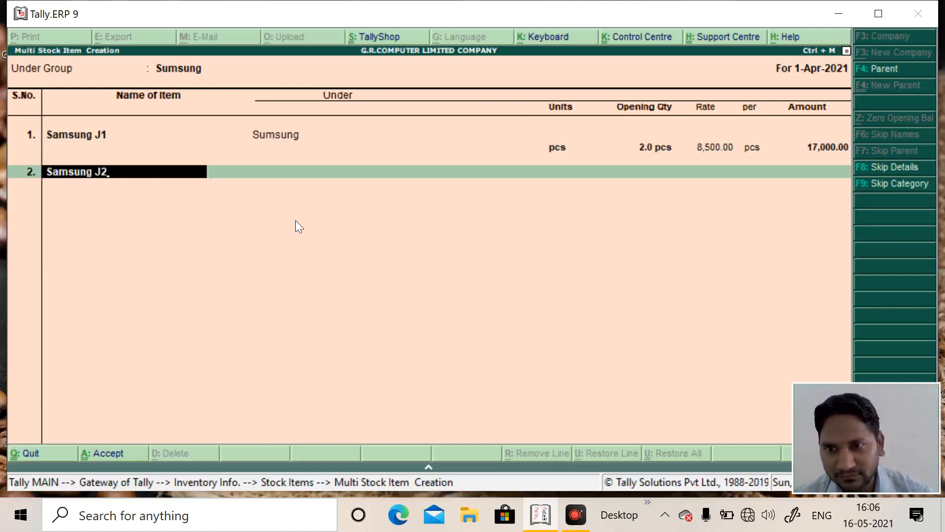
key(Return)
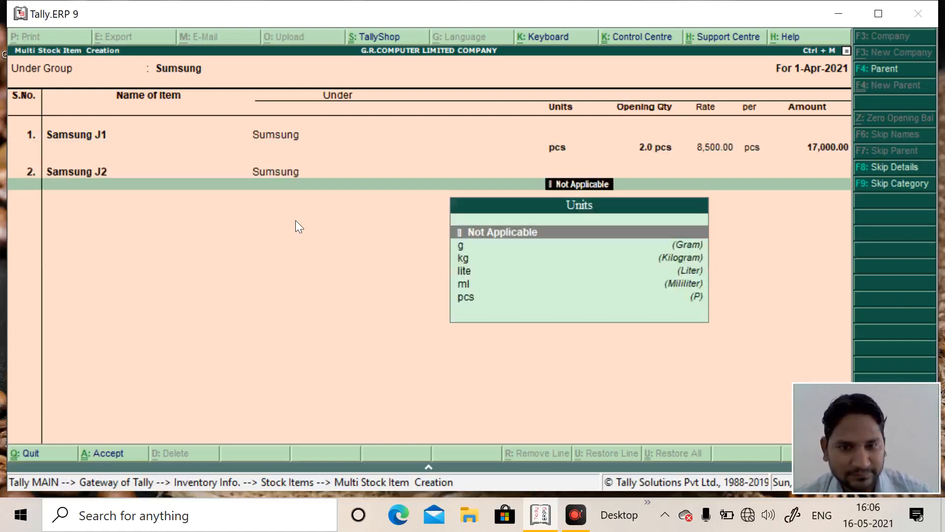
key(Down)
key(Down)
key(Down)
key(Down)
key(Down)
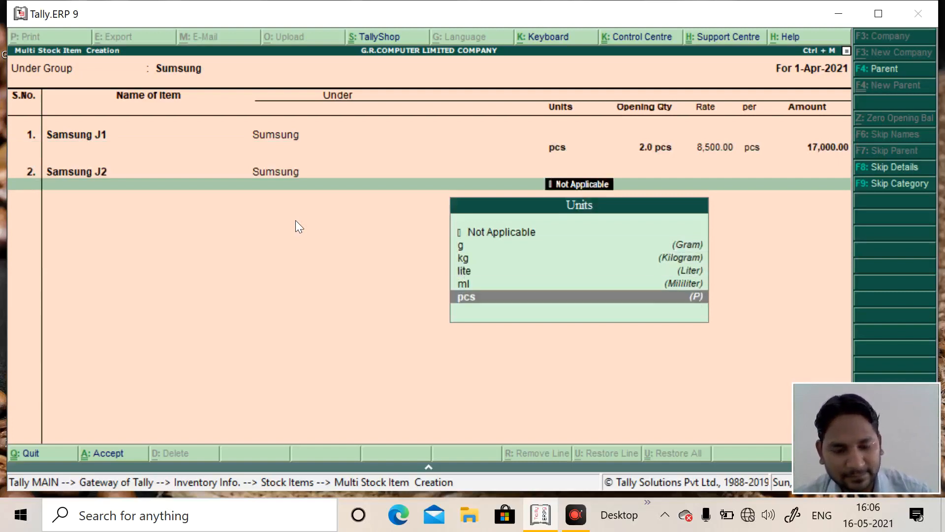
key(Return)
Step: Give Samsung J2 an opening quantity of 1 pcs at a rate of 9,500 per pcs
text(1)
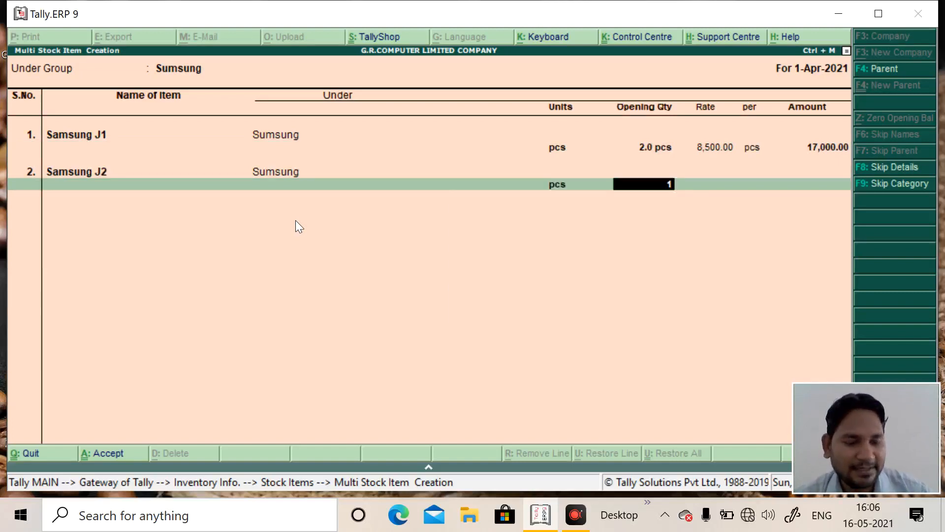
key(Return)
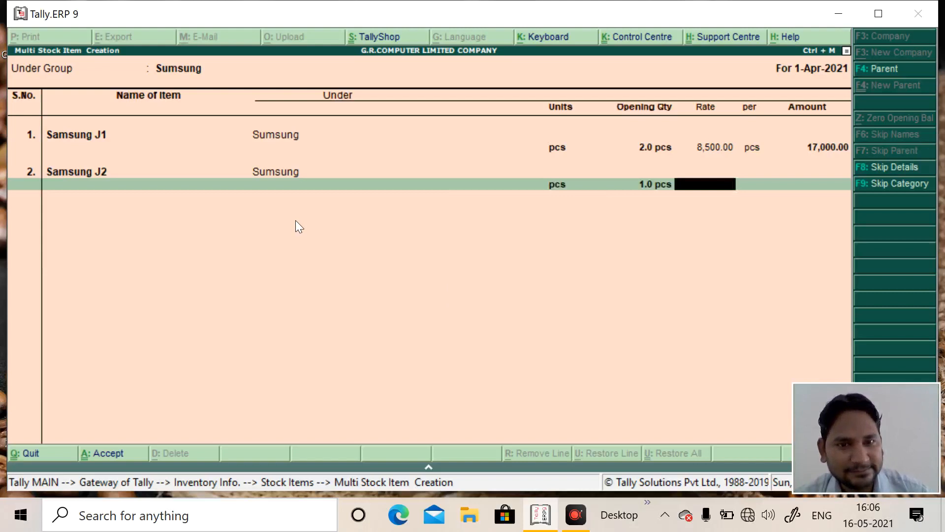
text(980)
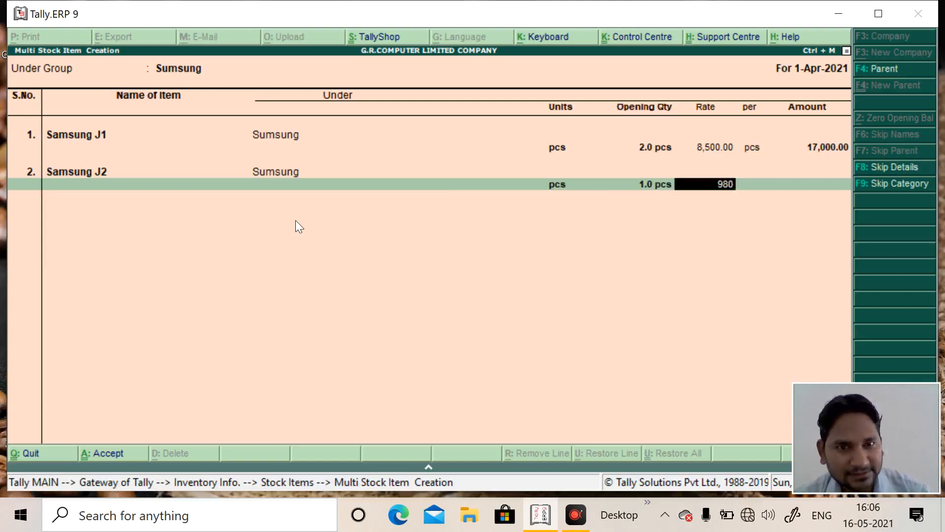
key(Return)
key(BackSpace)
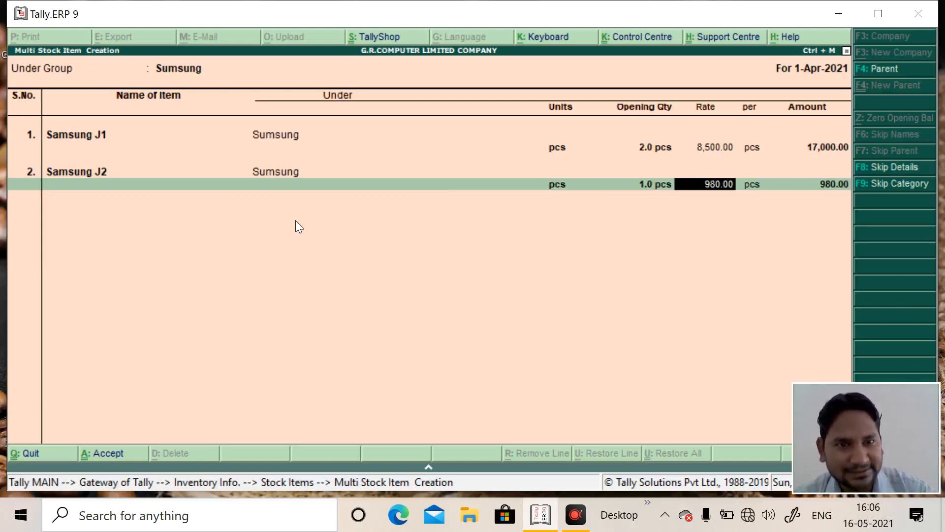
text(9)
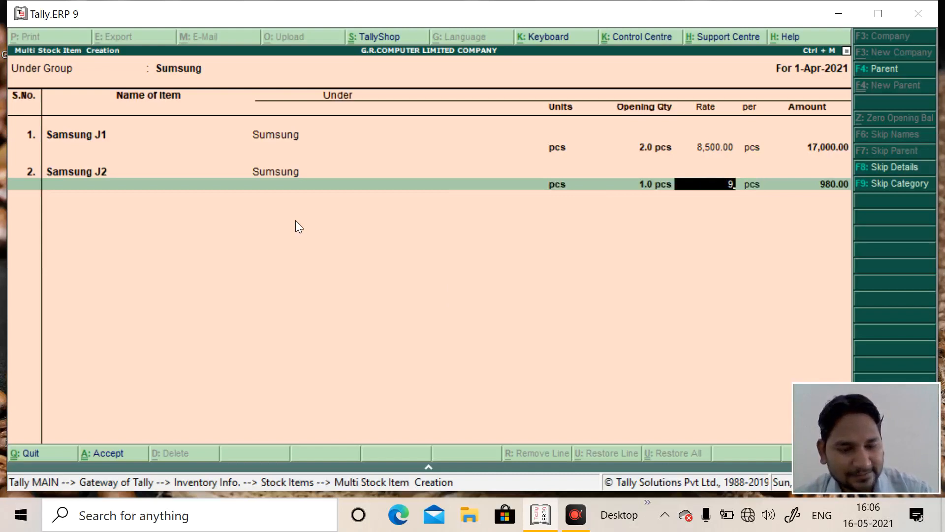
text(,500)
key(Return)
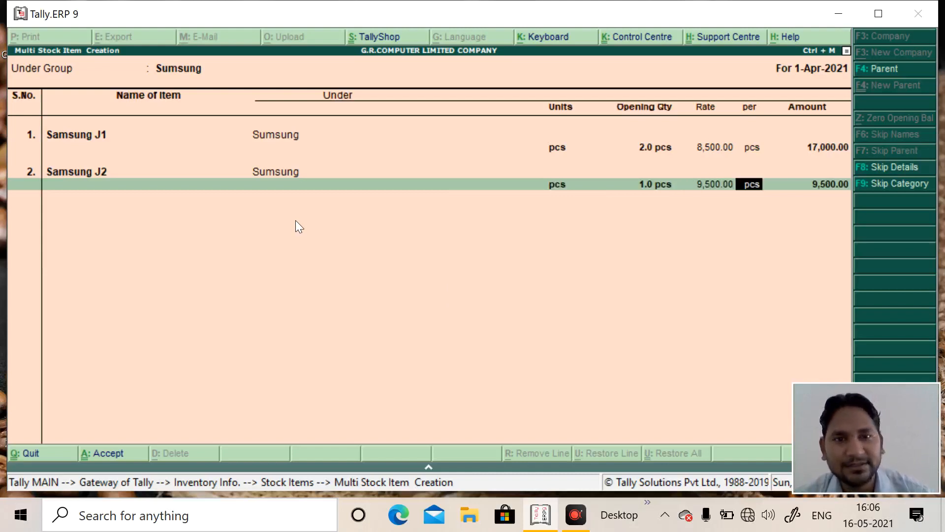
key(Return)
key(Return)
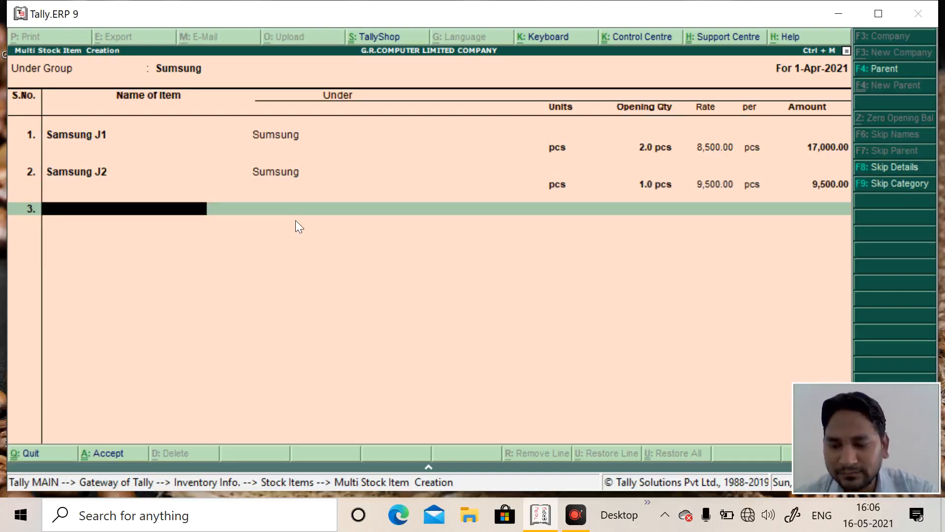
Step: Enter Samsung as the name of the third stock item
text(Samsung)
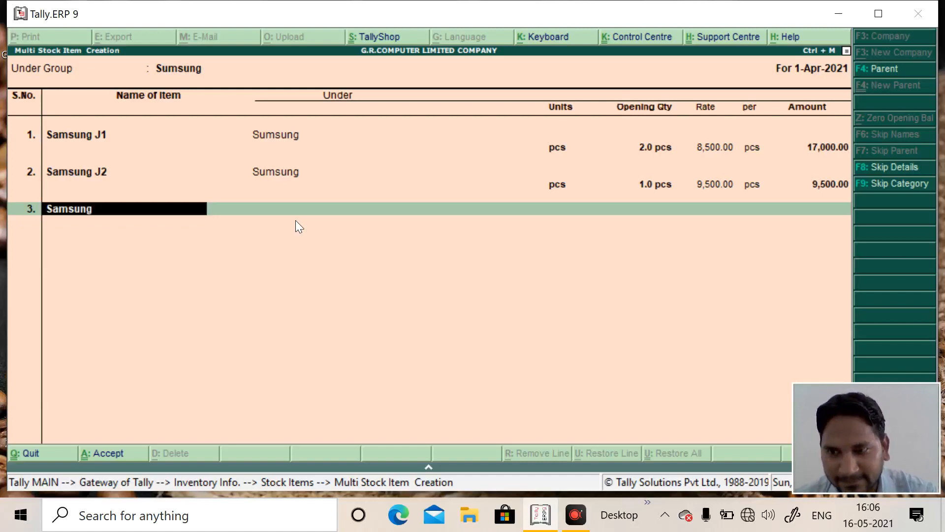
key(Return)
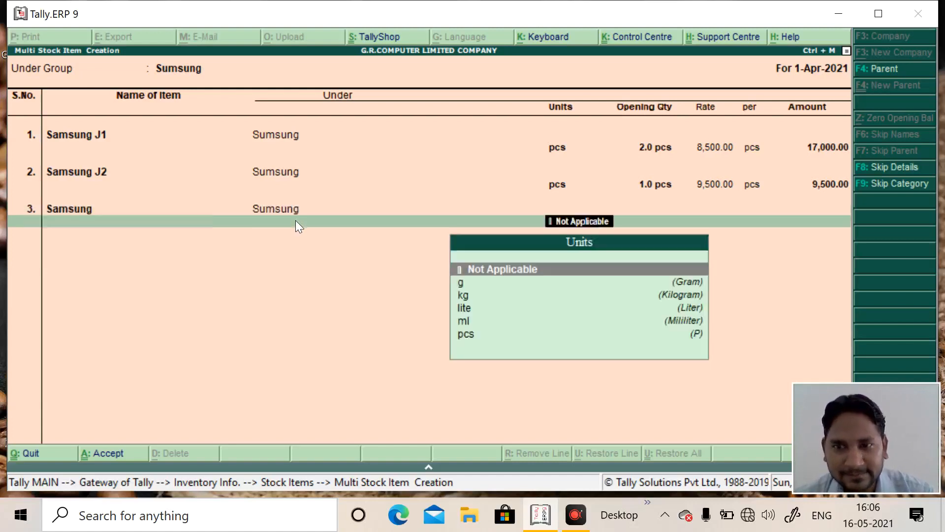
text(j)
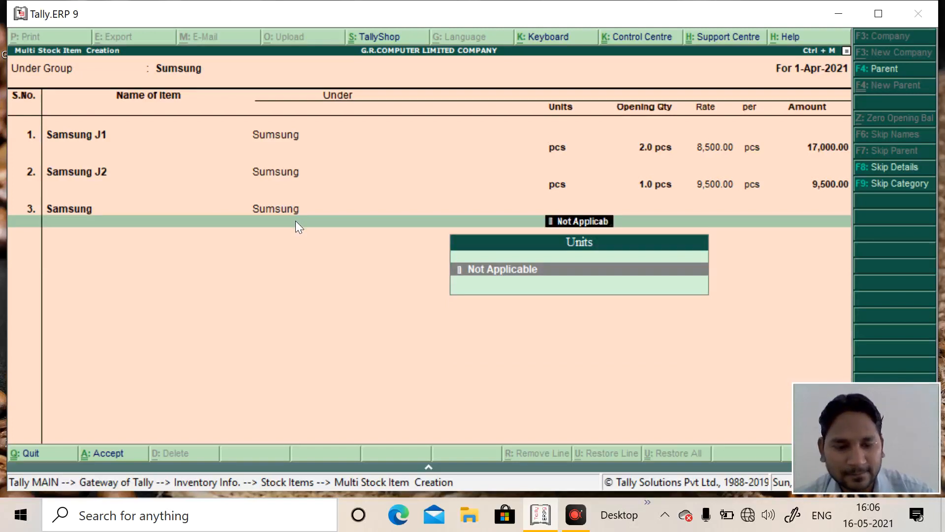
key(BackSpace)
key(BackSpace)
key(BackSpace)
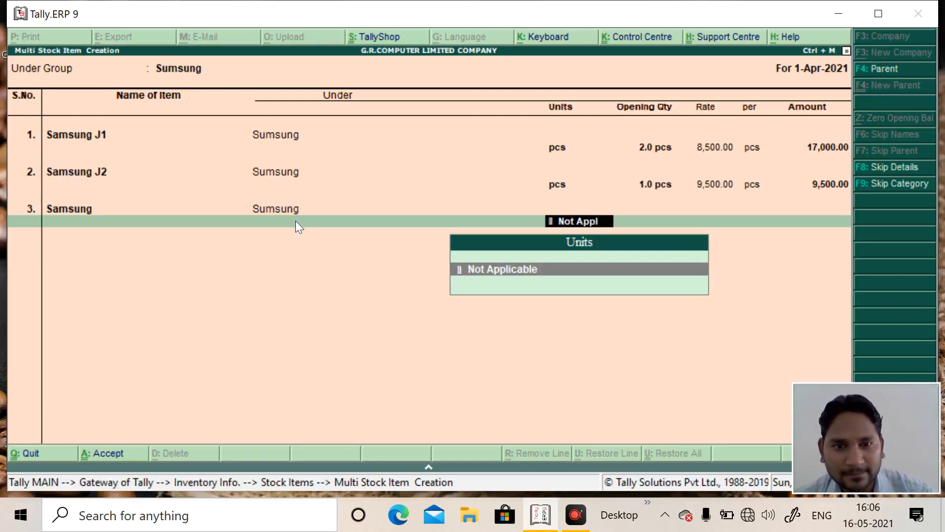
key(BackSpace)
key(BackSpace)
key(BackSpace)
key(BackSpace)
key(BackSpace)
key(BackSpace)
key(BackSpace)
key(BackSpace)
key(BackSpace)
key(BackSpace)
key(BackSpace)
key(BackSpace)
key(BackSpace)
key(BackSpace)
key(BackSpace)
key(BackSpace)
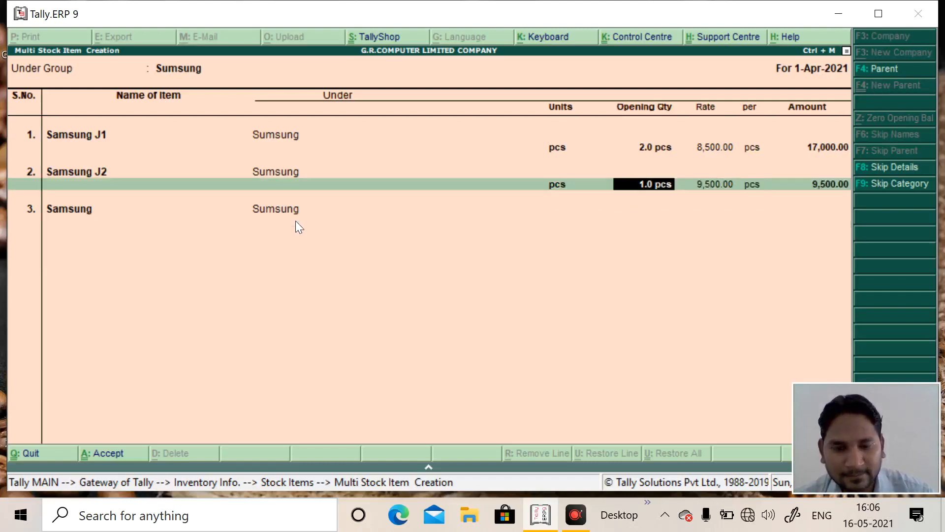
key(Return)
key(Return)
key(Return)
key(Return)
key(Return)
key(Return)
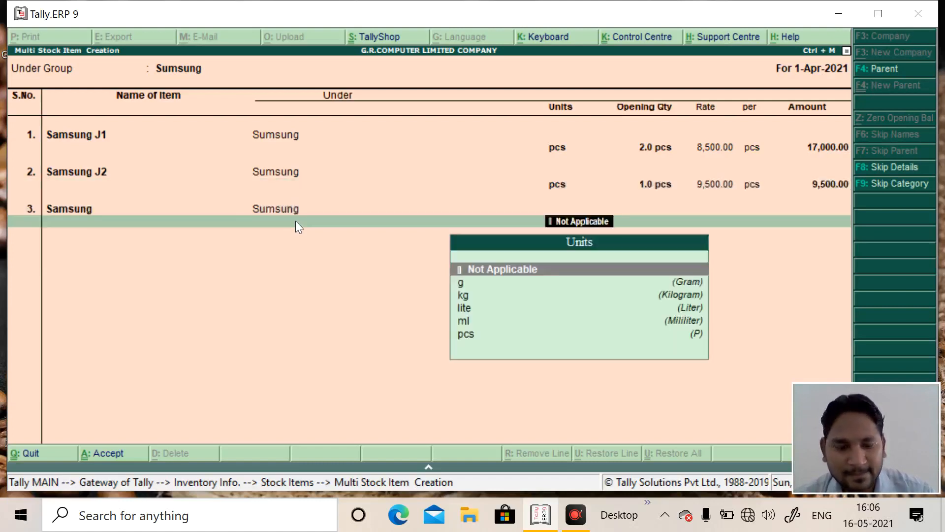
Step: Set the unit of the third stock item to pcs
key(Down)
key(Down)
key(Down)
key(Down)
key(Down)
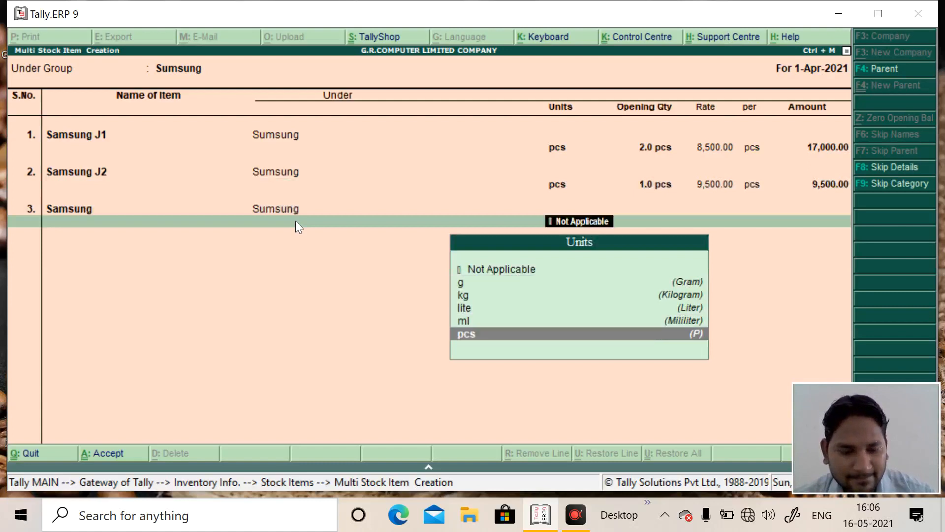
key(Return)
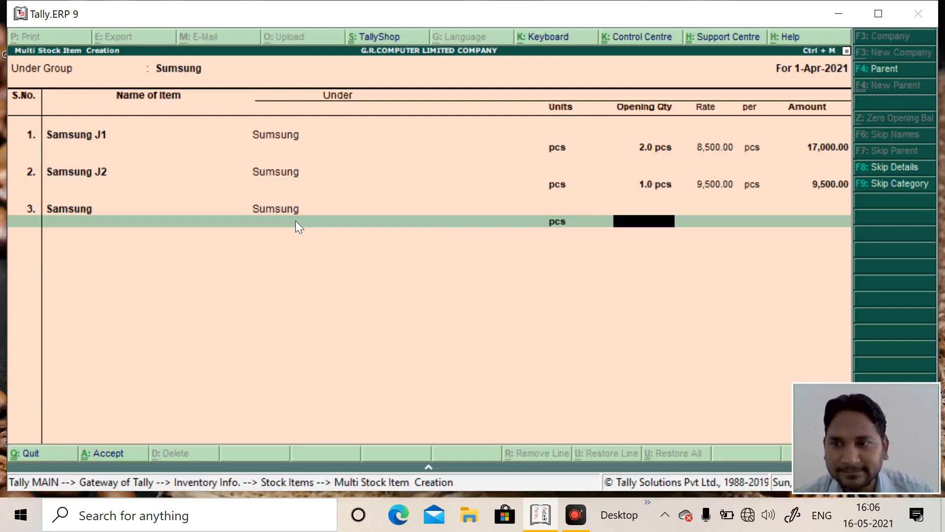
key(BackSpace)
key(BackSpace)
key(BackSpace)
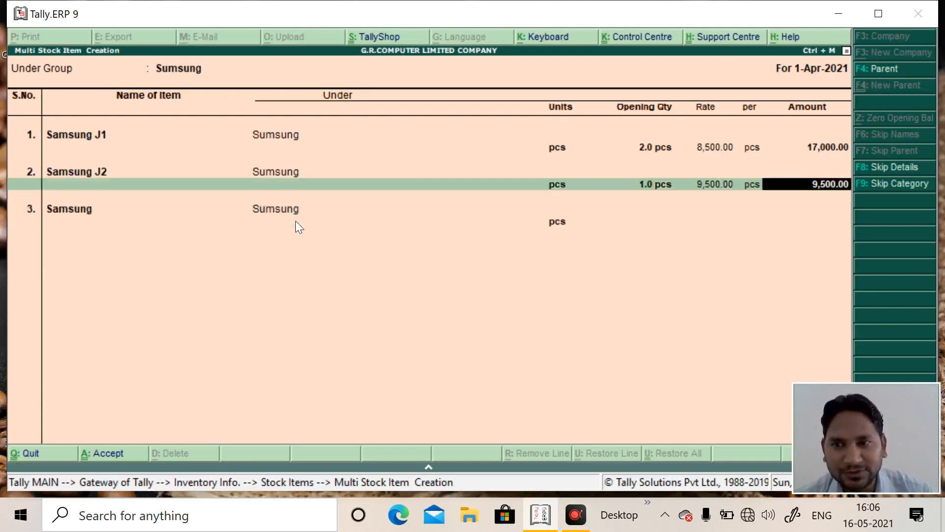
key(Return)
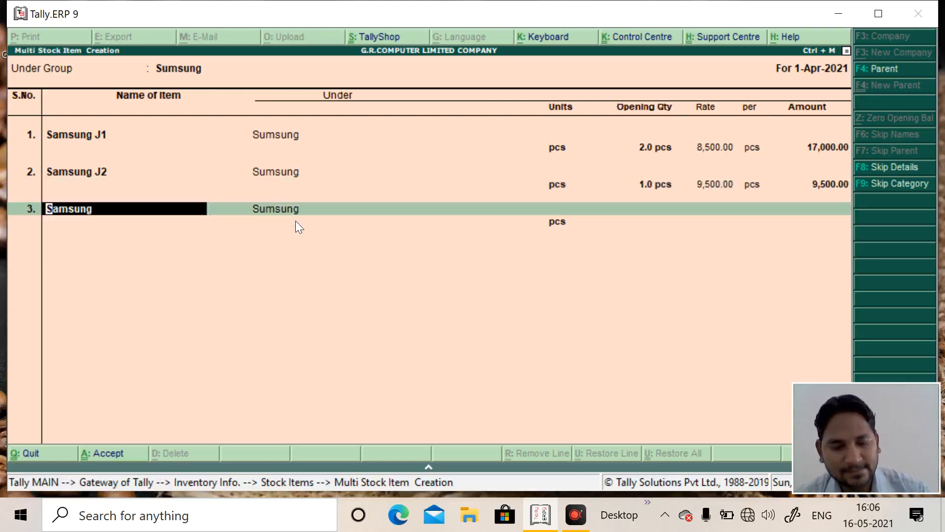
key(Return)
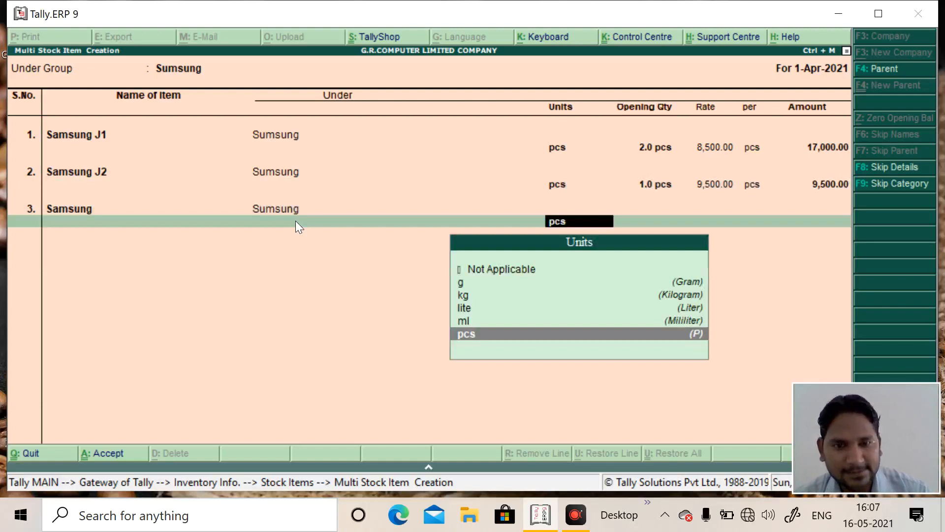
key(Return)
key(Return)
key(Return)
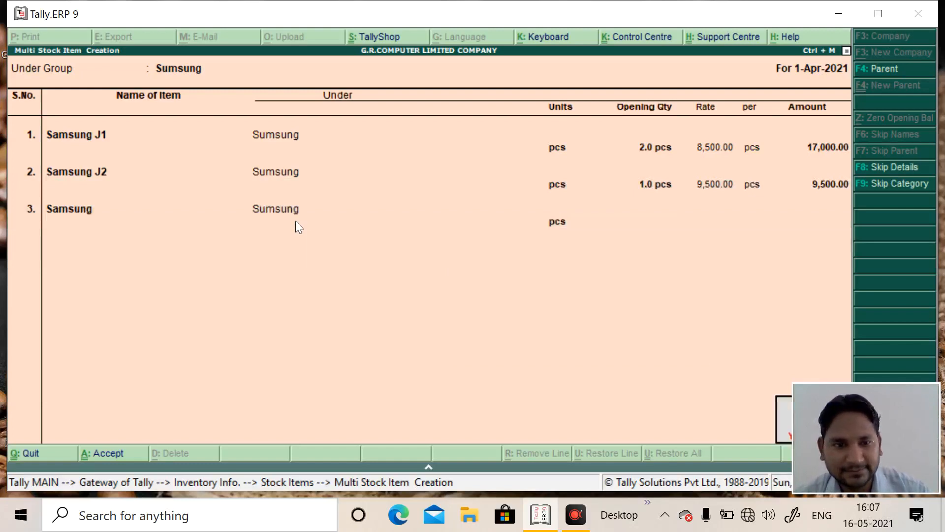
key(n)
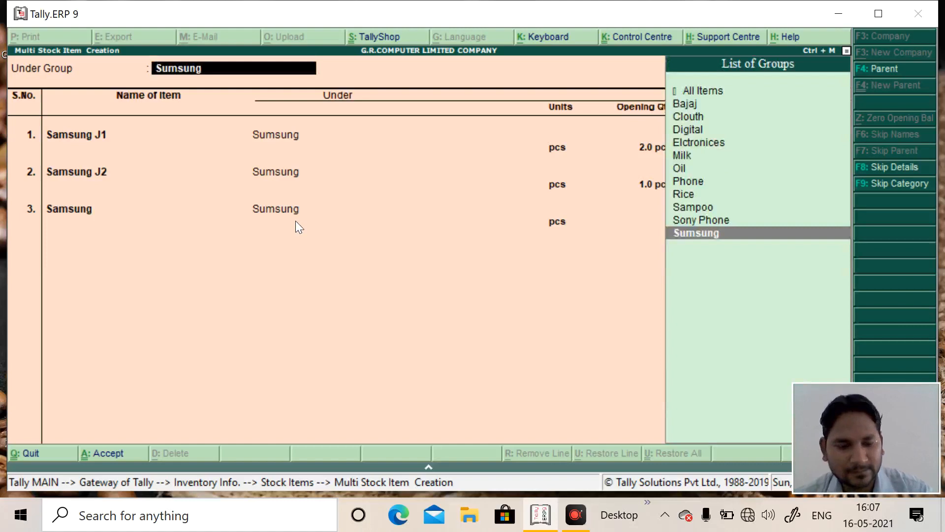
key(Return)
key(Return)
key(Return)
key(Return)
key(Return)
key(Return)
key(Return)
key(Return)
key(Return)
key(Return)
key(Return)
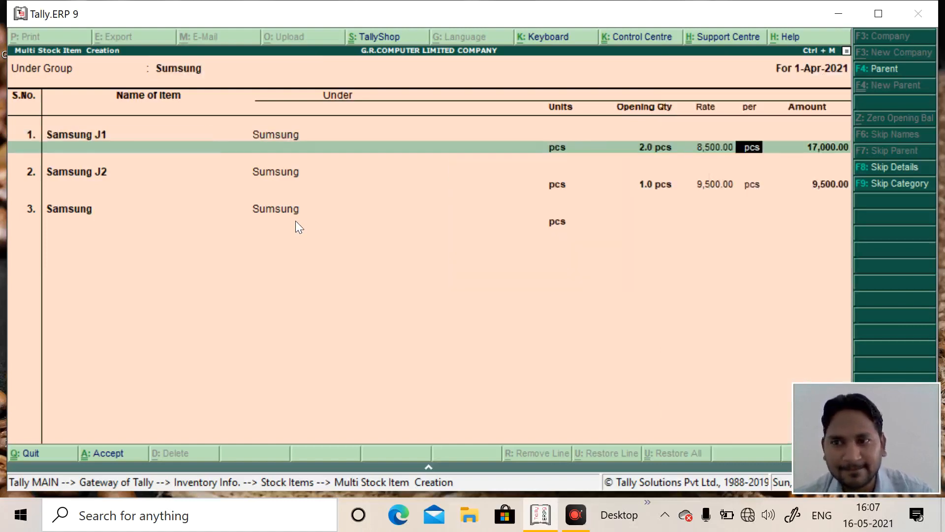
key(Return)
key(Return)
key(Return)
key(Return)
key(Return)
key(Return)
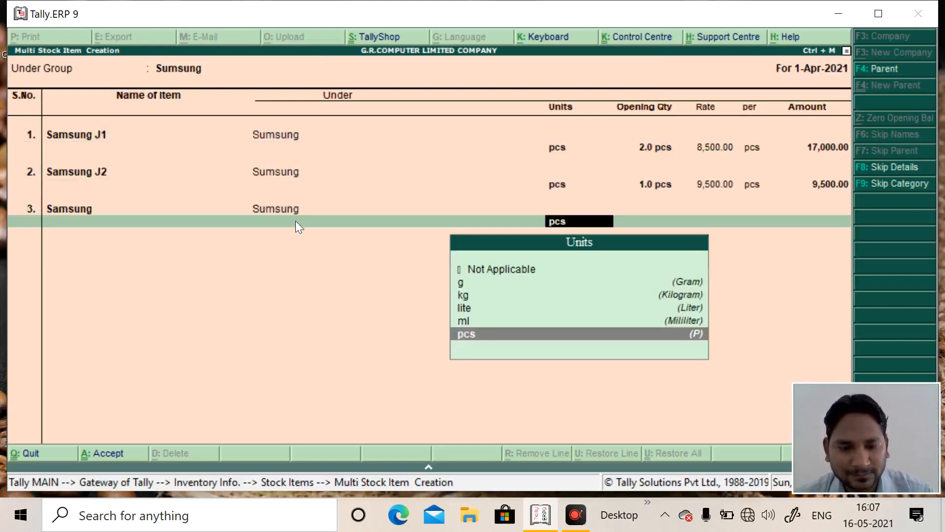
key(Return)
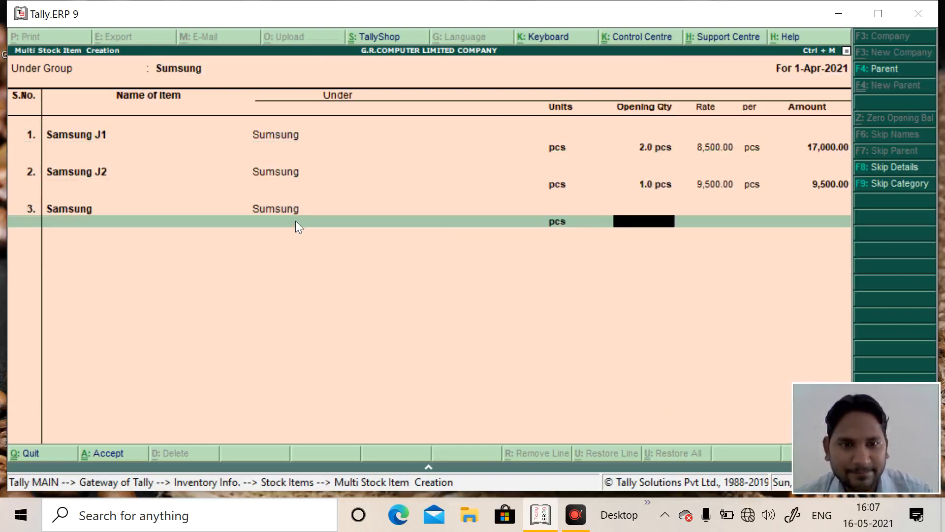
Step: Give the third stock item an opening quantity of 1 pcs, leaving its rate and amount blank
text(1)
key(Return)
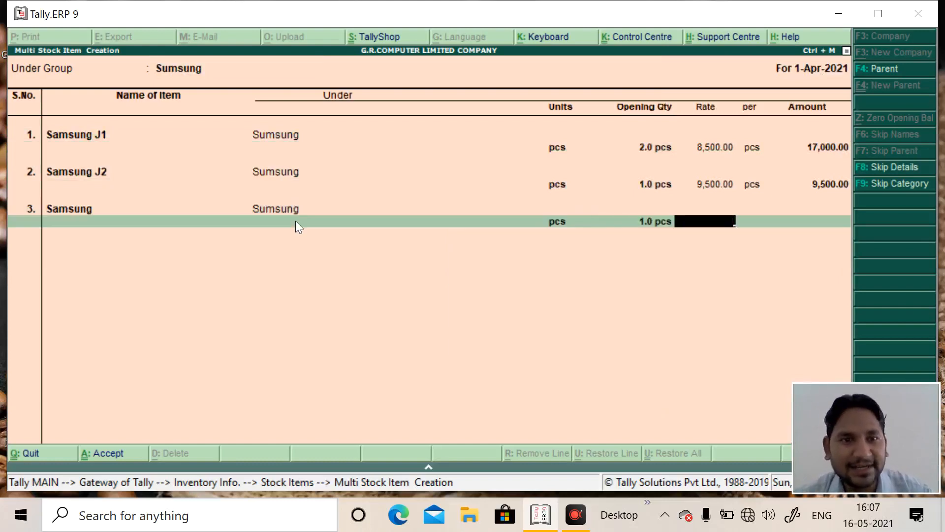
key(Return)
key(Return)
key(Return)
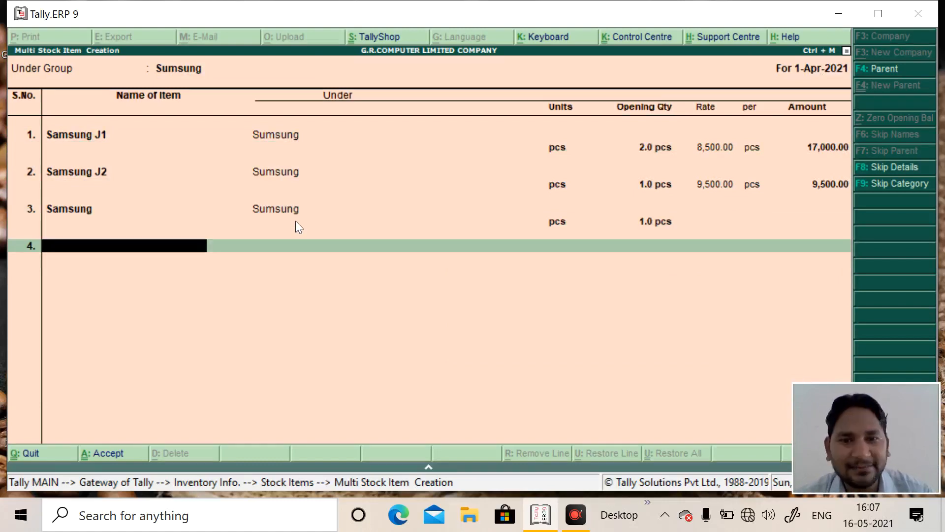
Step: Add Samsung J5 as the fourth stock item, with pcs as its unit
text(Samsung)
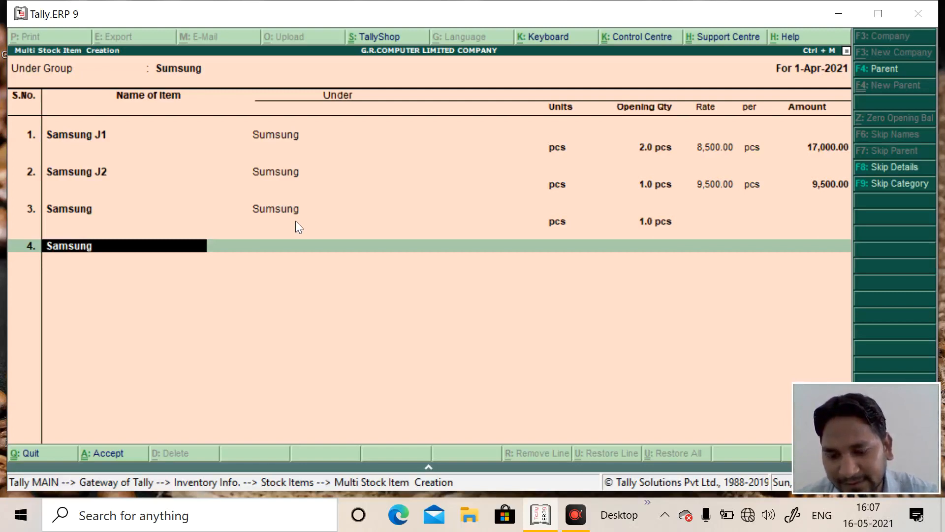
text( J)
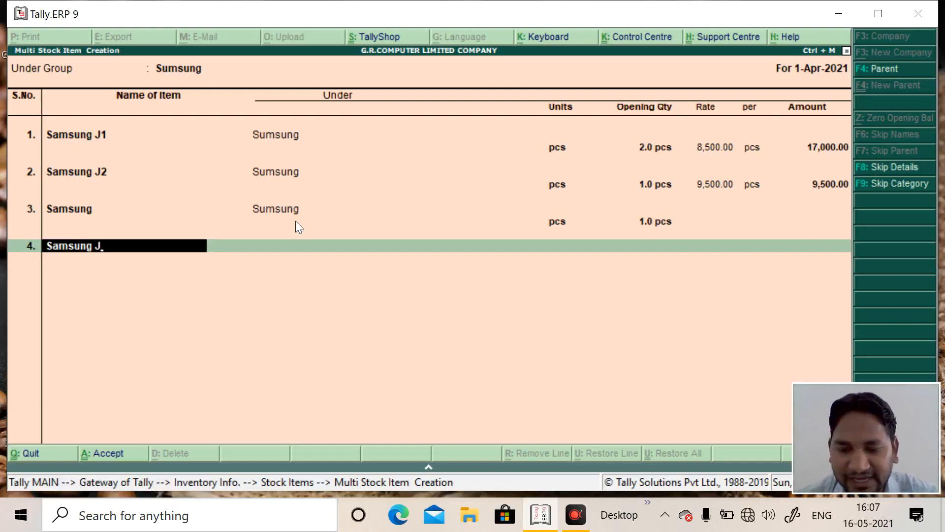
text(5)
key(Return)
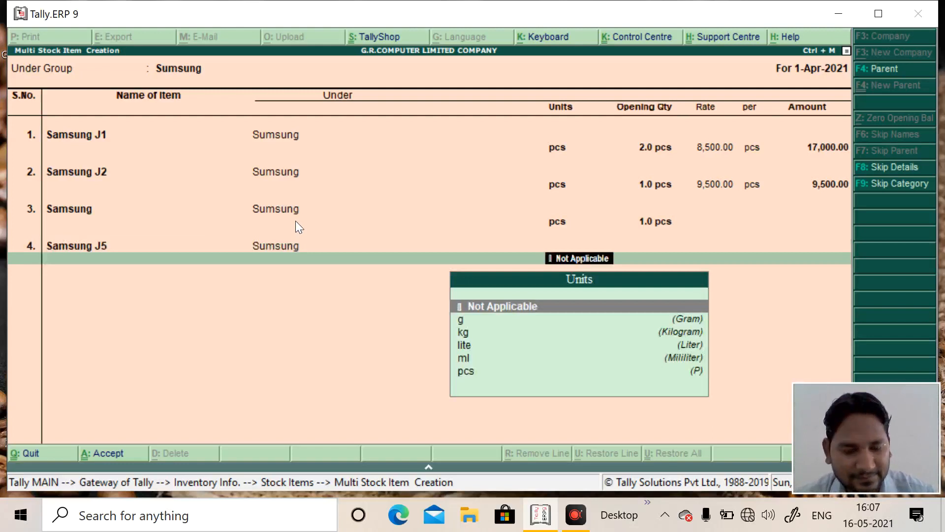
key(Down)
key(Down)
key(Down)
key(Down)
key(Down)
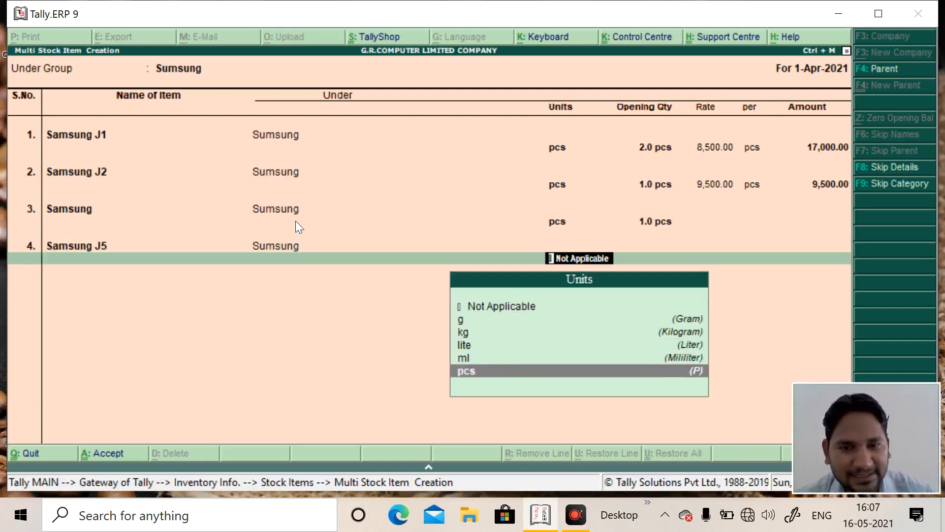
key(Return)
text(12500)
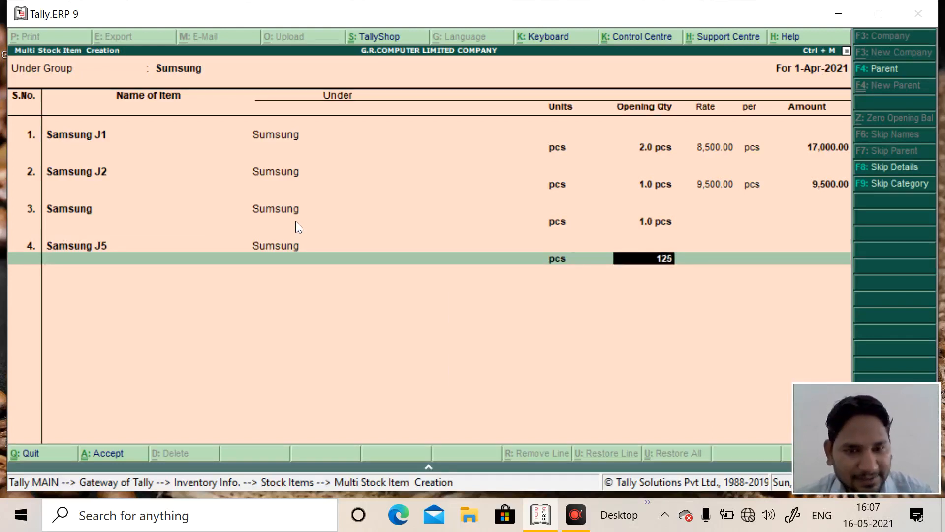
key(Return)
key(Return)
key(Return)
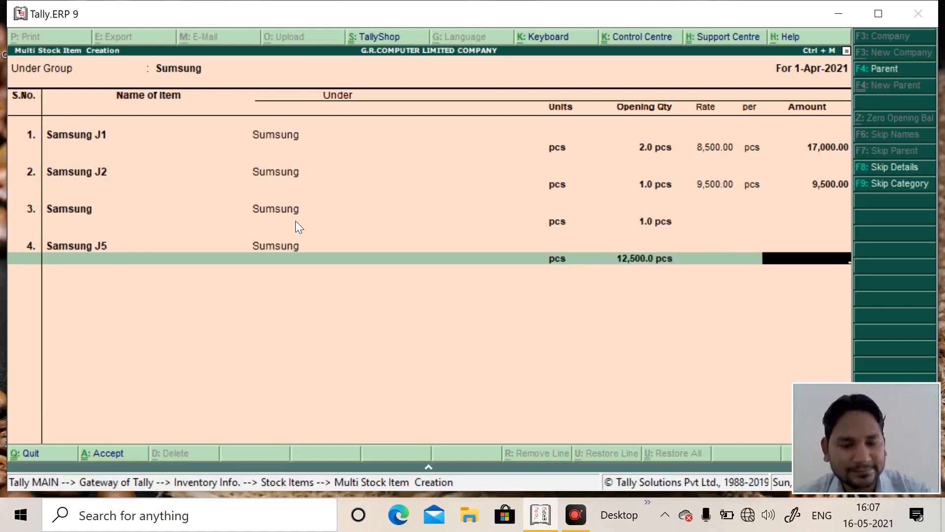
key(BackSpace)
key(BackSpace)
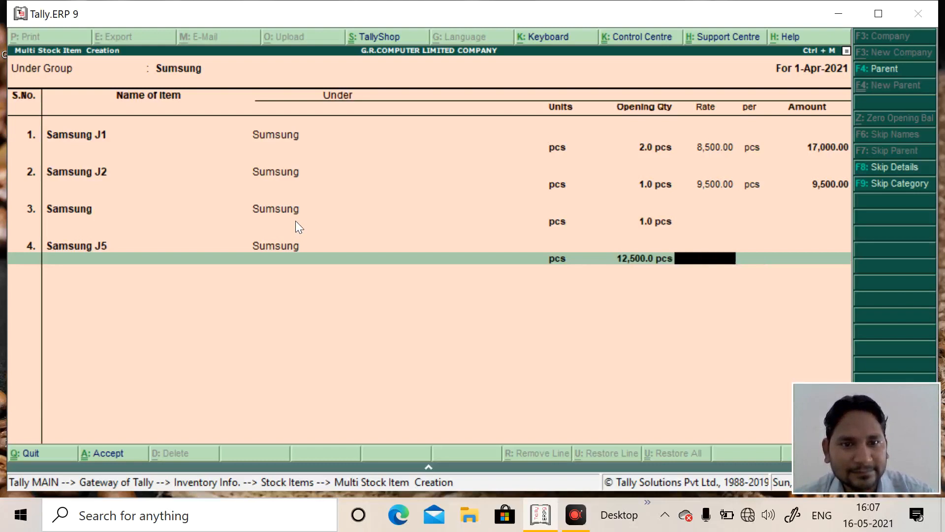
key(BackSpace)
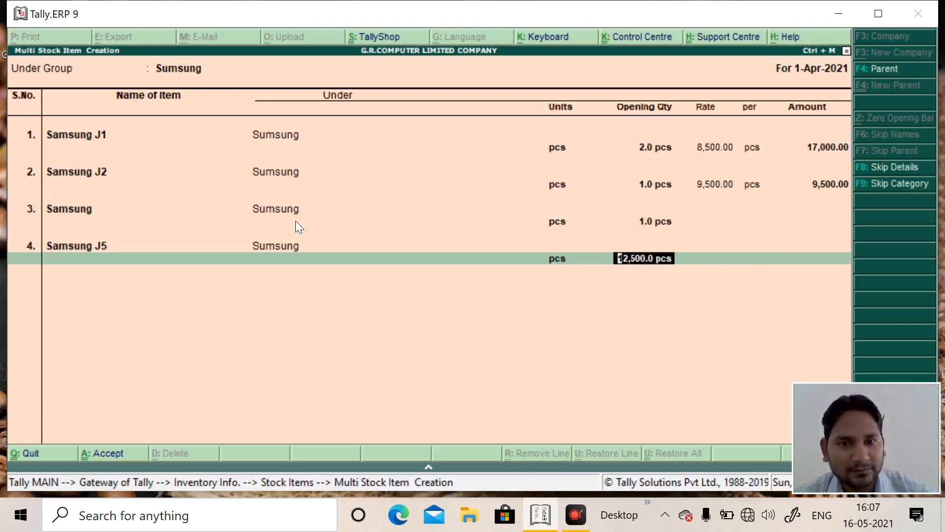
Step: Give Samsung J5 an opening quantity of 2 pcs at a rate of 12500 per pcs
text(2)
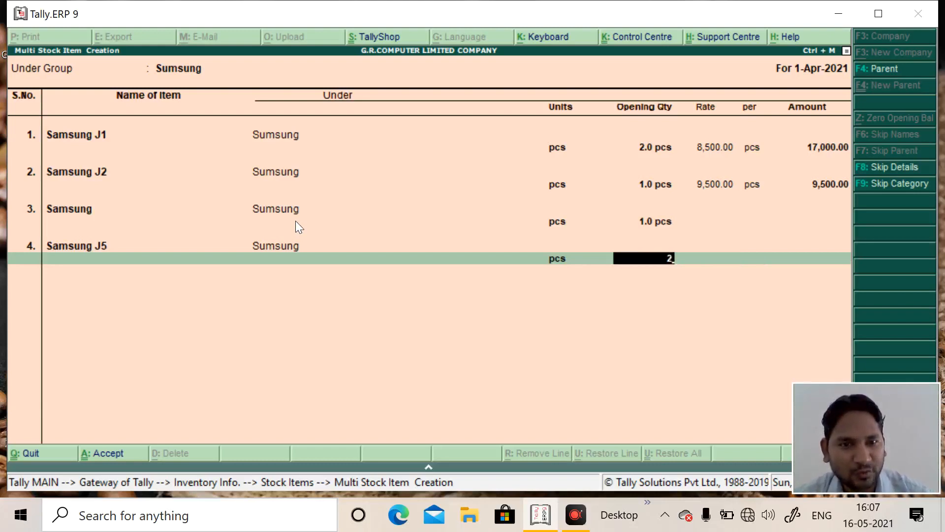
key(Return)
text(12500)
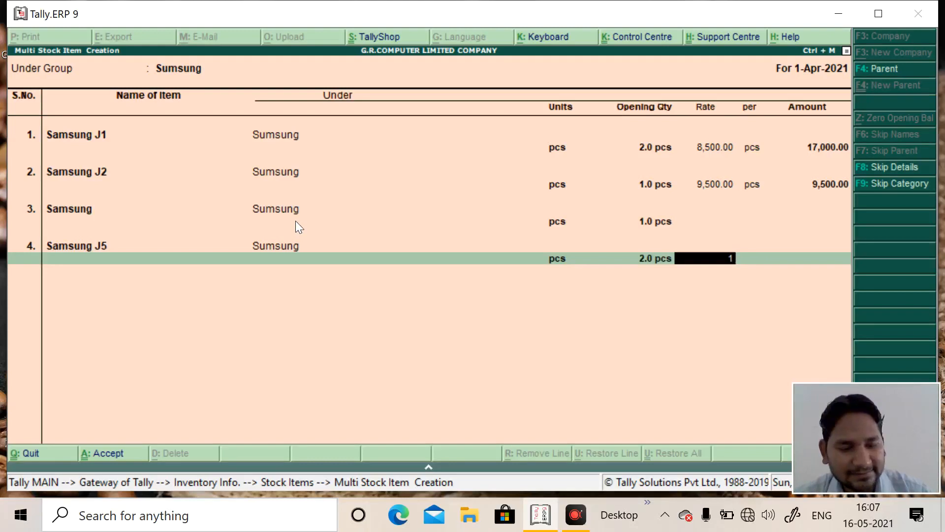
key(Return)
key(Return)
key(Return)
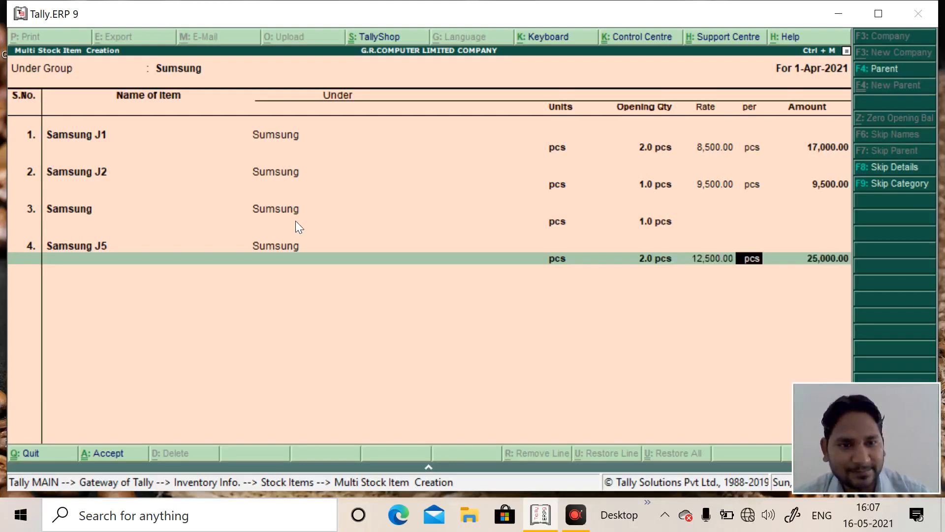
Step: Enter Samsung J7 as the fifth stock item under the Sumsung group
text(Sa)
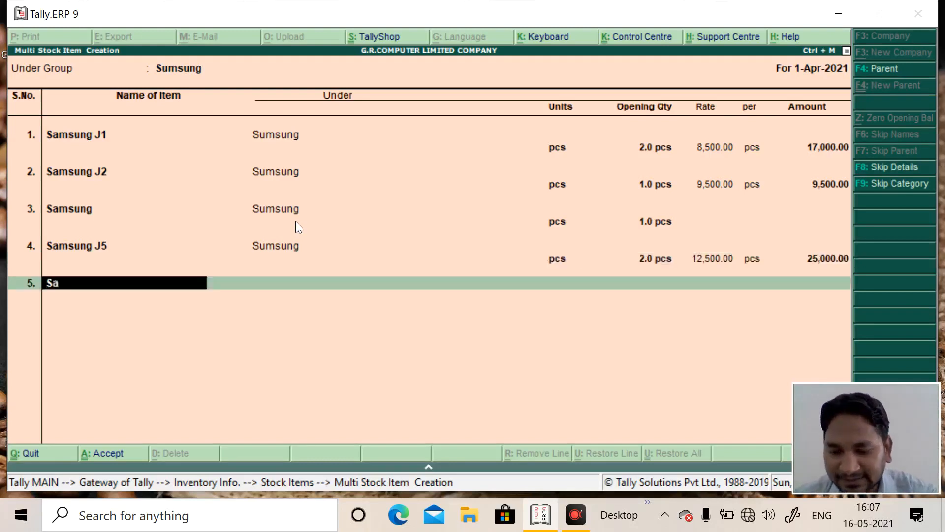
text(msung)
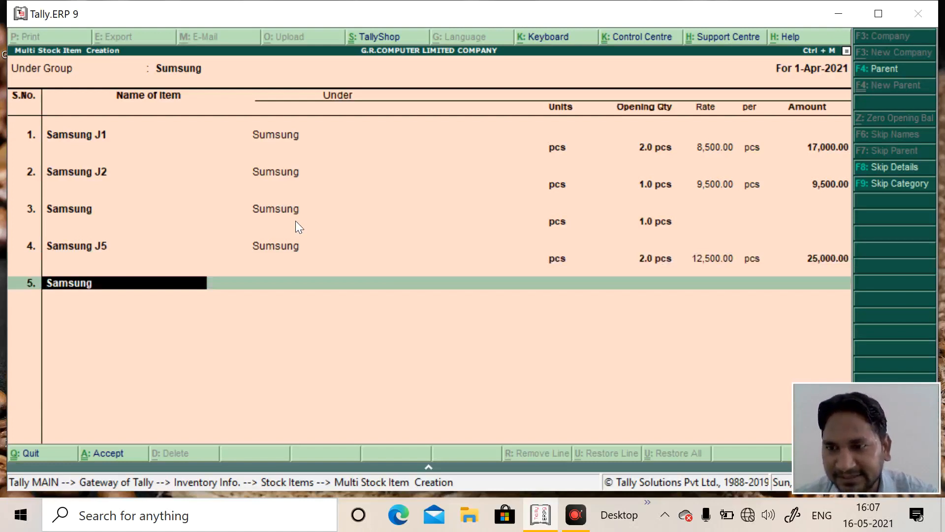
text( J)
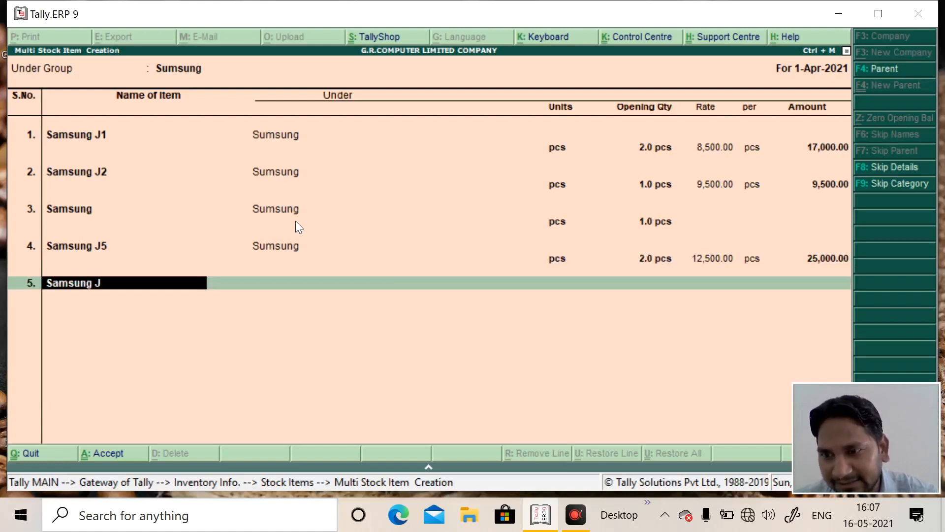
text(7)
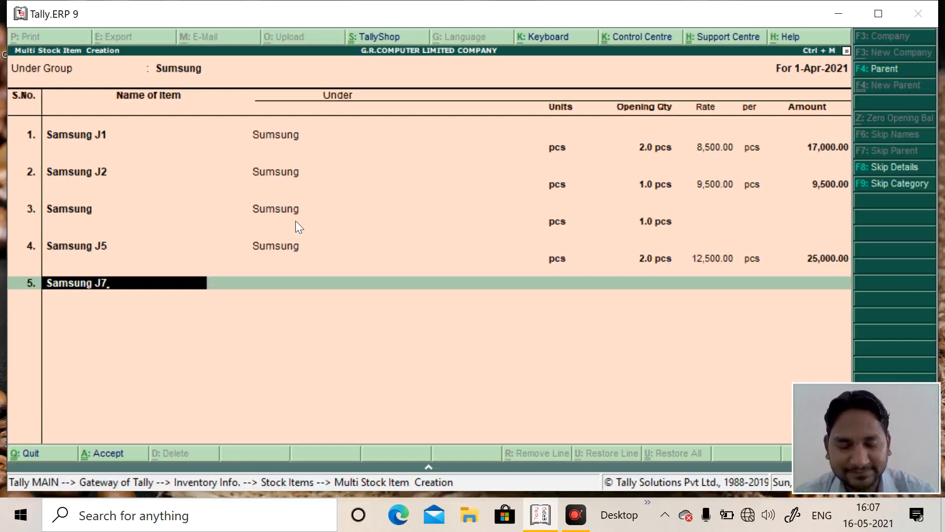
key(Return)
key(Return)
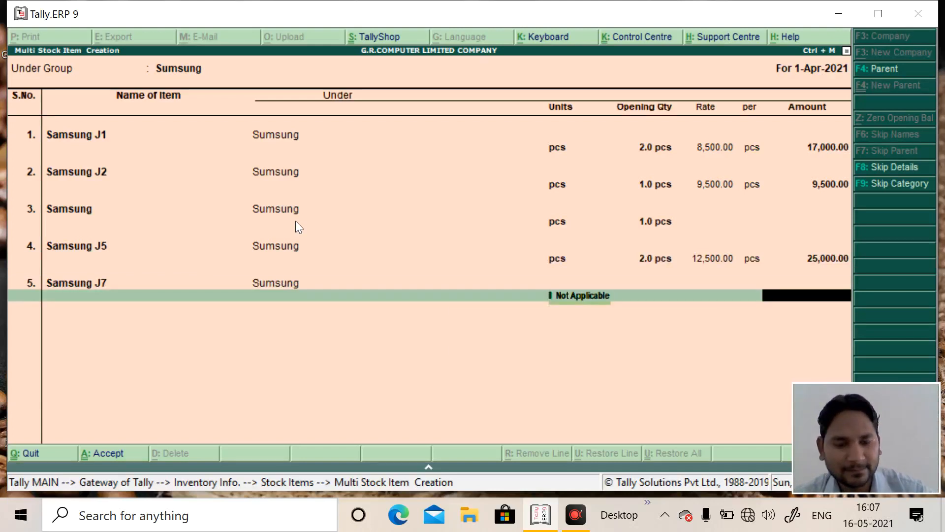
Step: Set the unit of Samsung J7 to pcs
key(BackSpace)
key(Down)
key(Down)
key(Down)
key(Down)
key(Down)
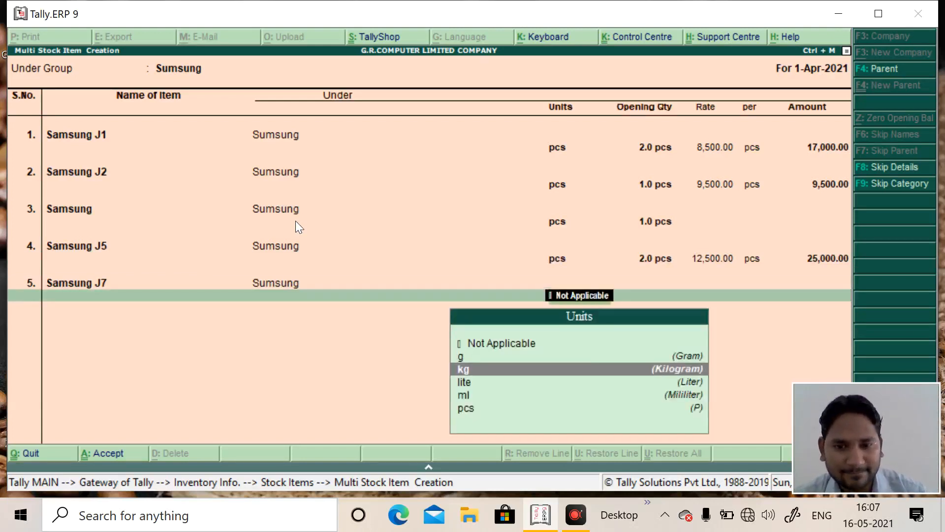
key(Return)
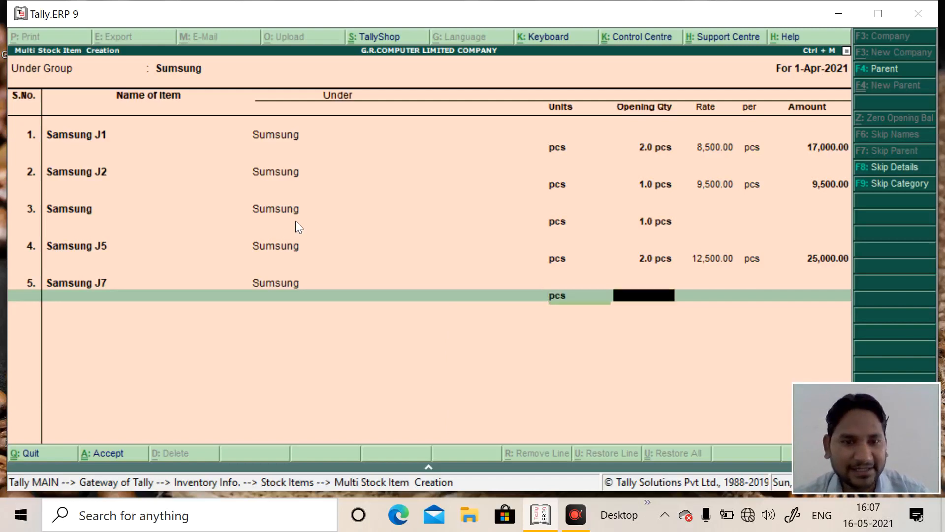
Step: Give Samsung J7 an opening quantity of 1 pcs at a rate of 15500 per pcs
text(1)
key(Return)
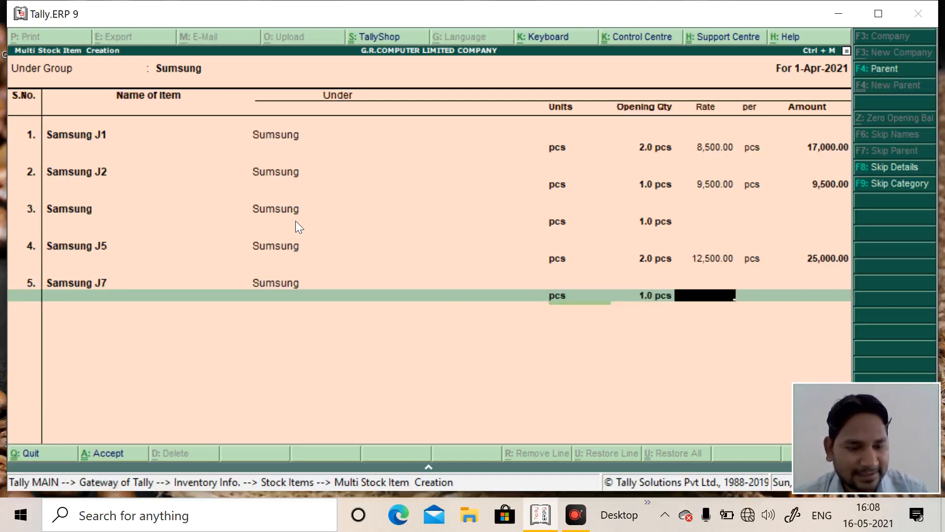
text(15)
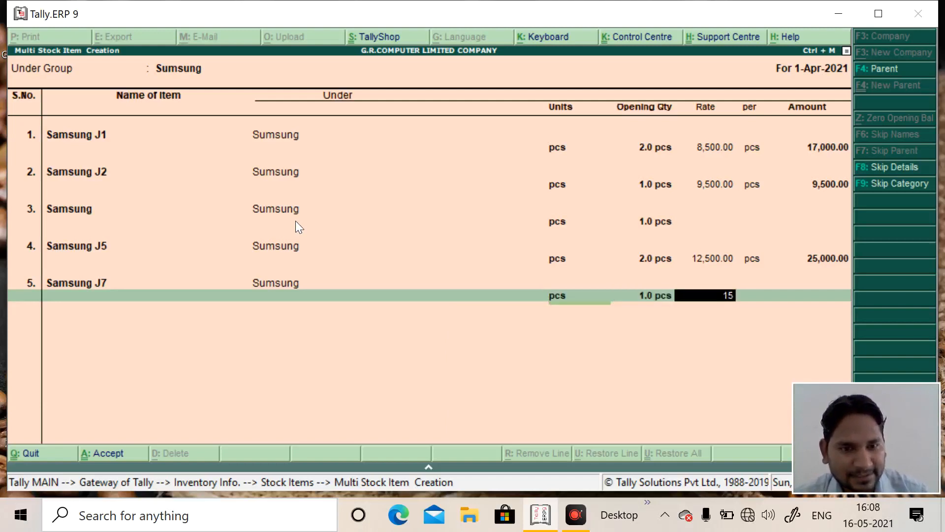
text(,500)
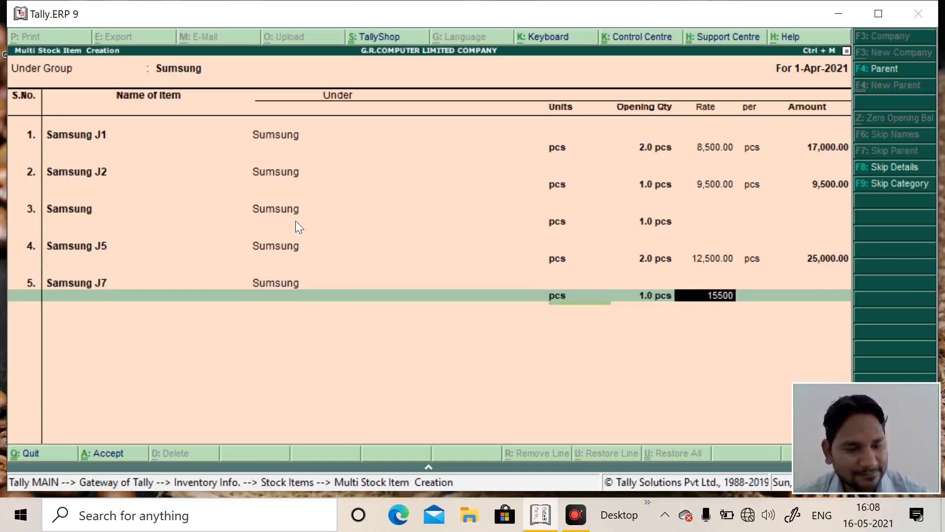
key(Return)
key(Return)
key(Return)
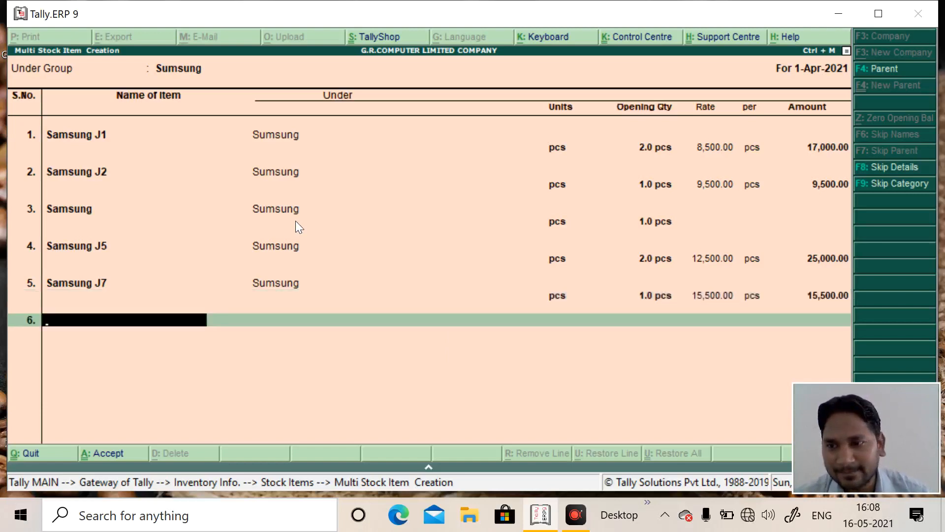
Step: Enter Samsung S10 as the sixth stock item under the Sumsung group
text(Sams)
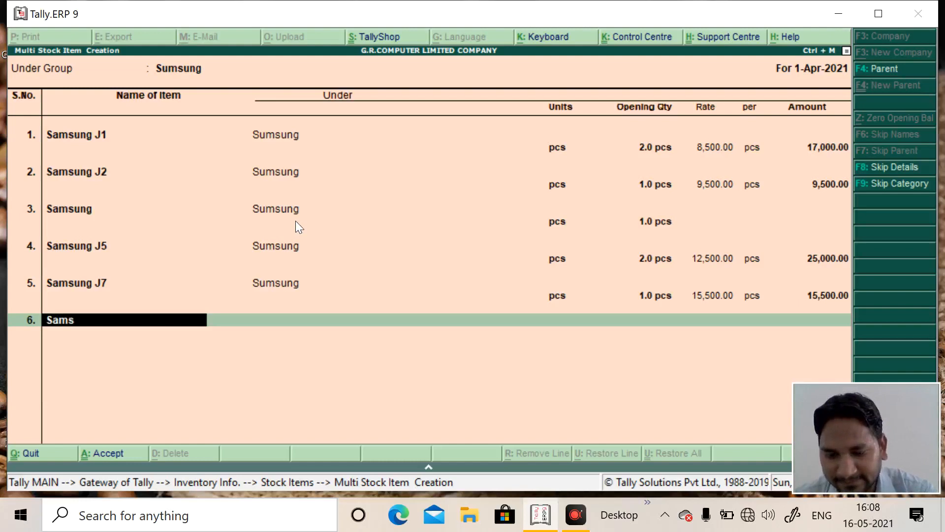
text(ung)
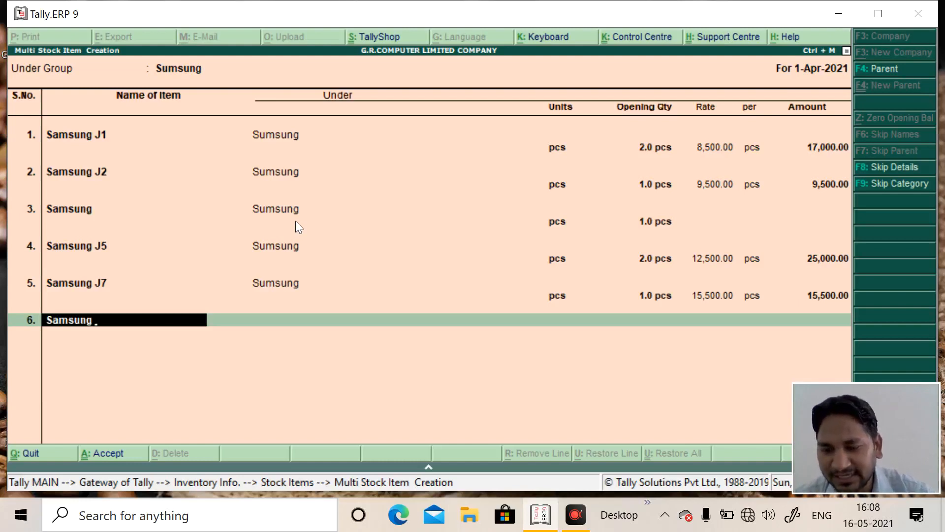
text( S1)
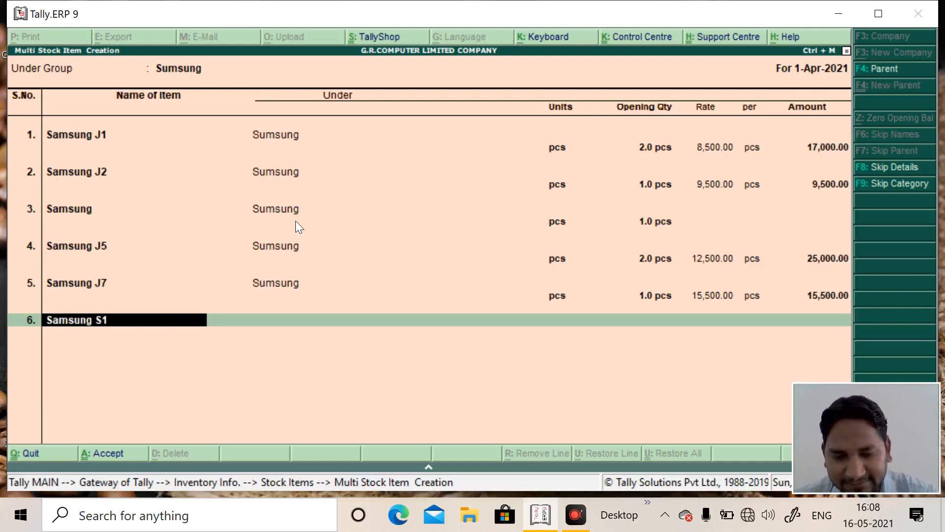
text(0)
key(Return)
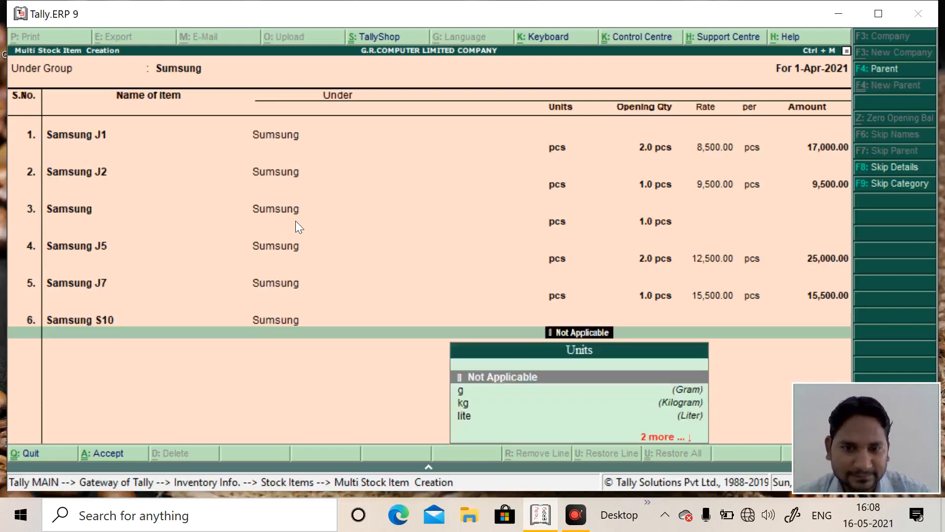
Step: Set the unit of Samsung S10 to pcs
key(Down)
key(Down)
key(Down)
key(Down)
key(Down)
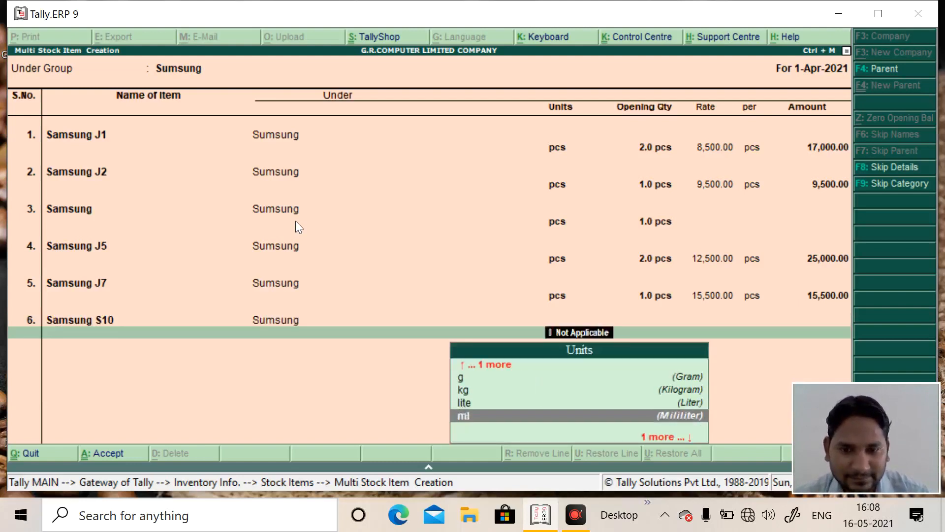
key(Return)
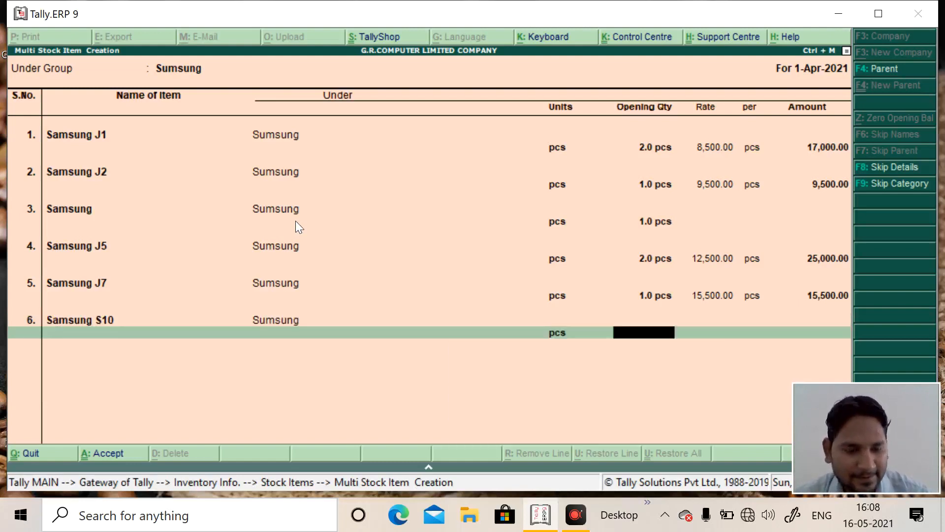
Step: Give Samsung S10 an opening quantity of 1 pcs at a rate of 70000 per pcs, and save all the stock items
text(1)
key(Return)
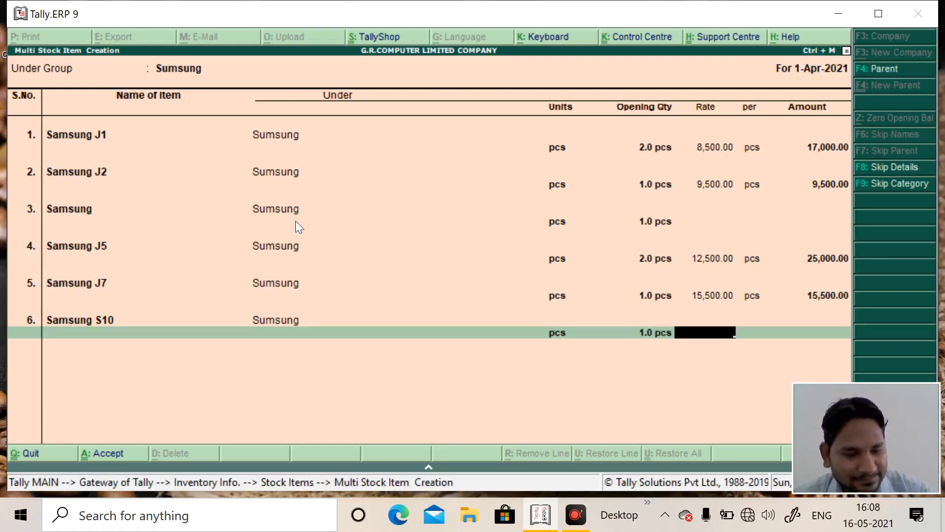
text(700)
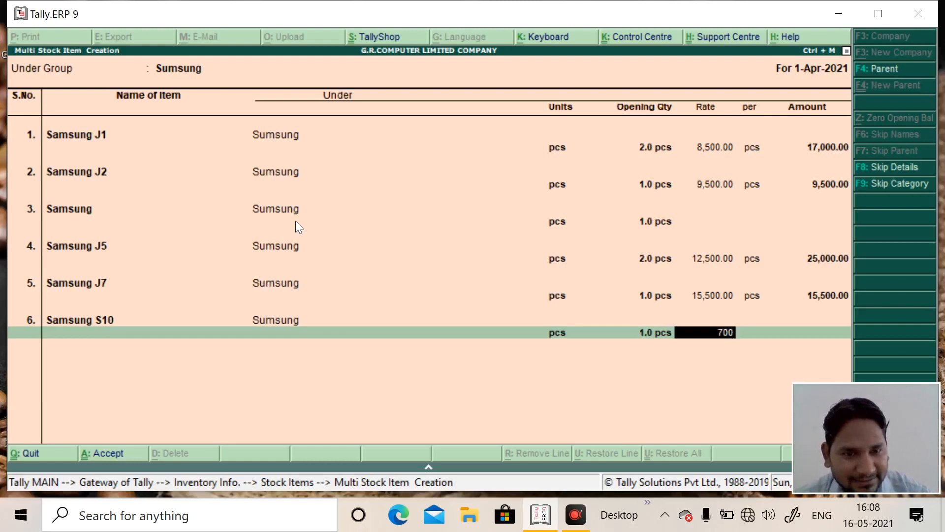
text(00)
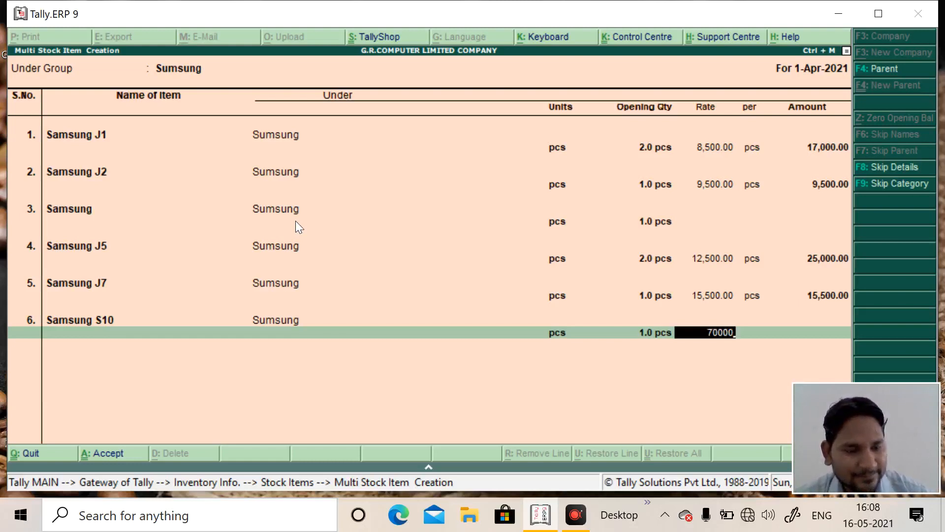
key(Return)
key(Return)
key(Return)
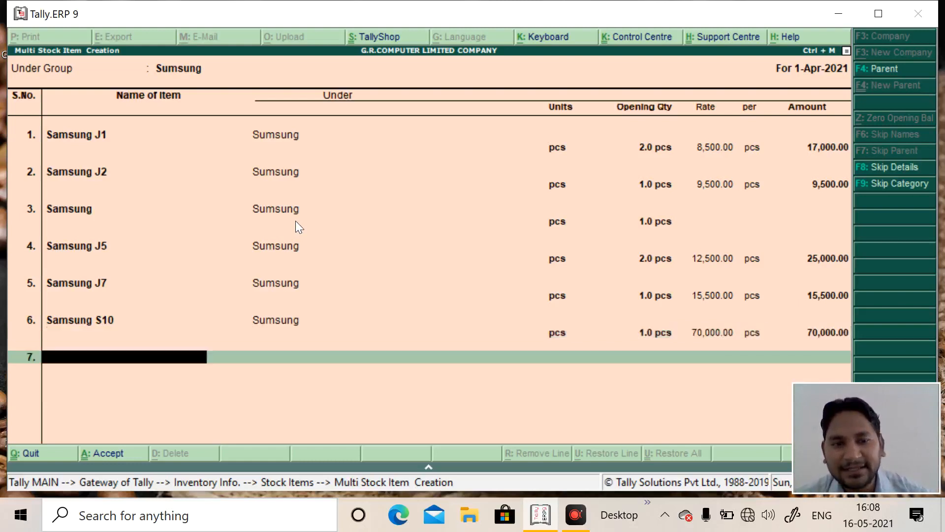
key(Return)
key(Return)
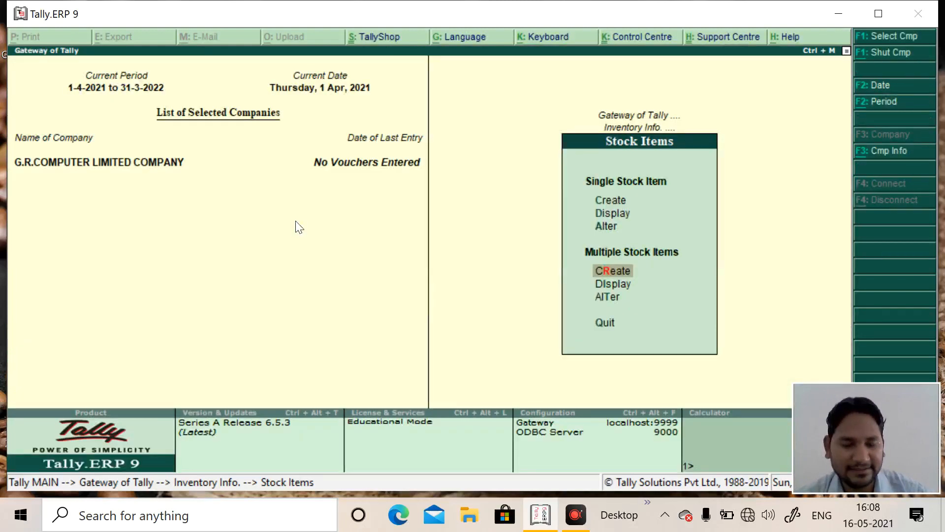
Step: Display the multiple stock items of the Sumsung group and look through their opening balances
key(Down)
key(Down)
key(Up)
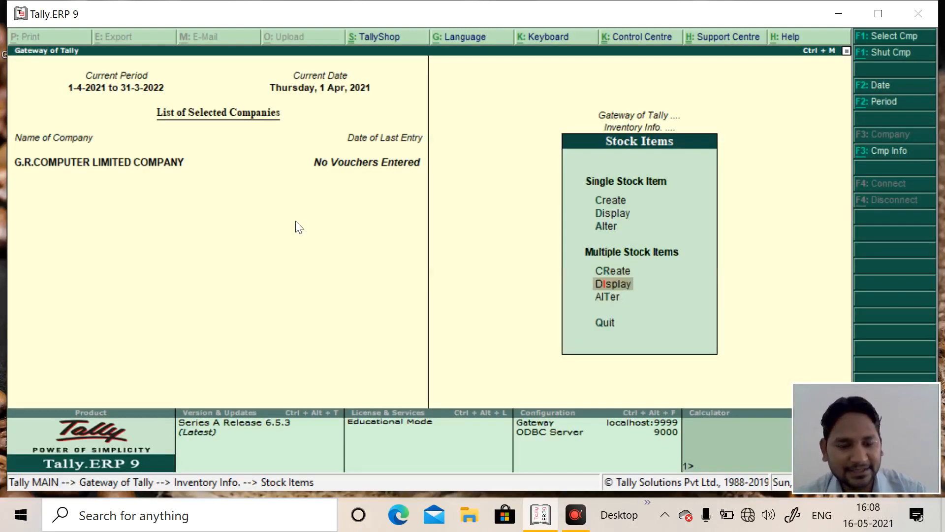
key(Return)
key(Down)
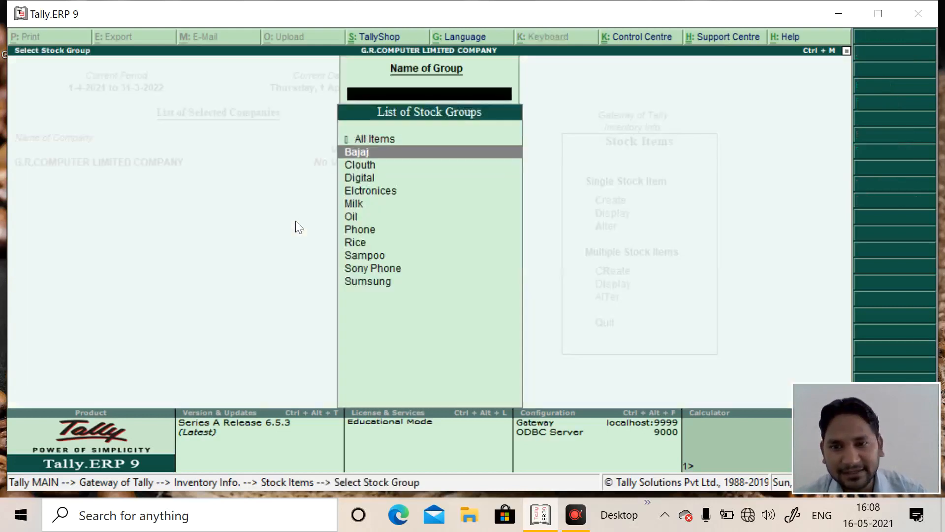
key(Down)
key(Down)
key(Down)
key(Down)
key(Down)
key(Down)
key(Down)
key(Down)
key(Down)
key(Down)
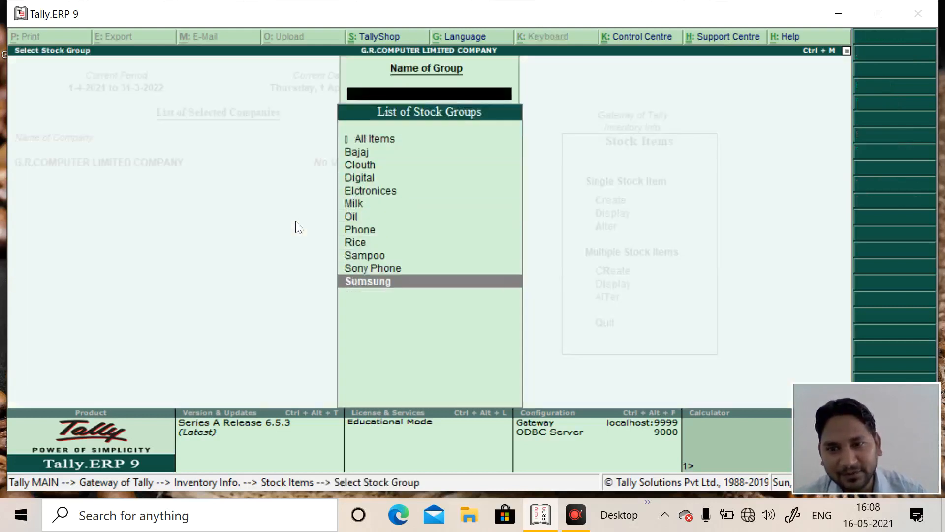
key(Return)
key(Down)
key(Down)
key(Down)
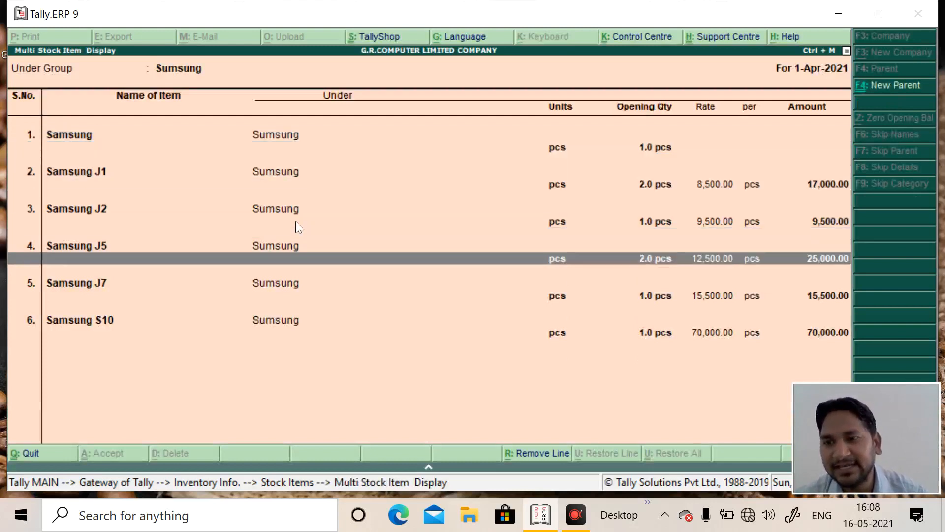
Step: Close the Sumsung stock item display and leave the group selection to return to the Stock Items options
key(Escape)
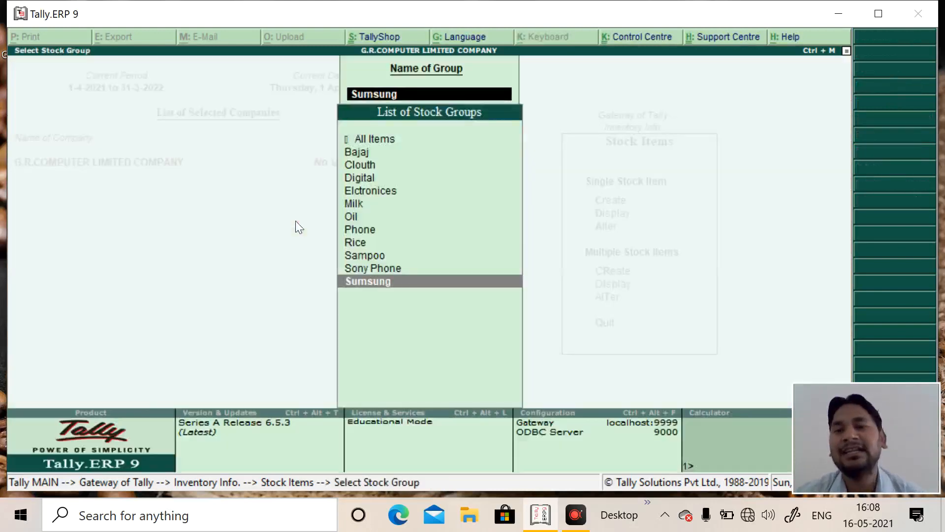
key(BackSpace)
key(BackSpace)
key(BackSpace)
key(BackSpace)
key(BackSpace)
key(BackSpace)
key(BackSpace)
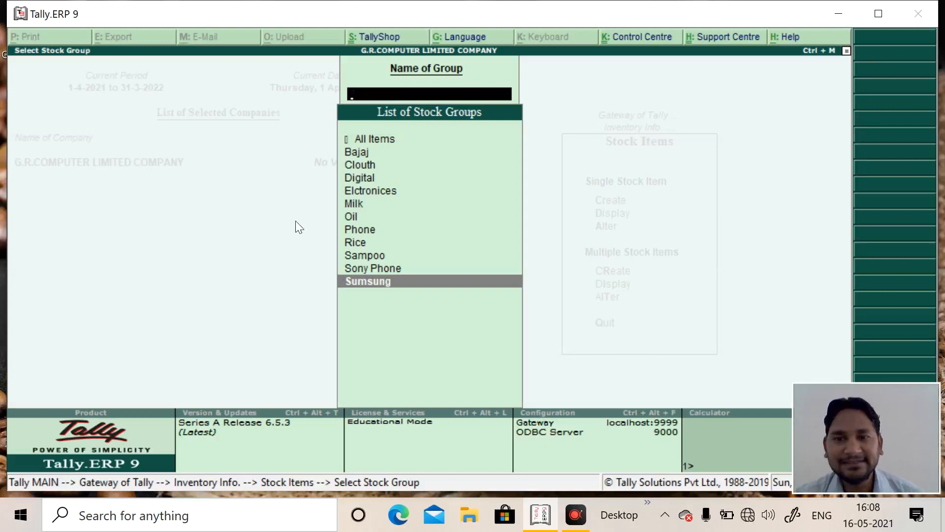
key(Escape)
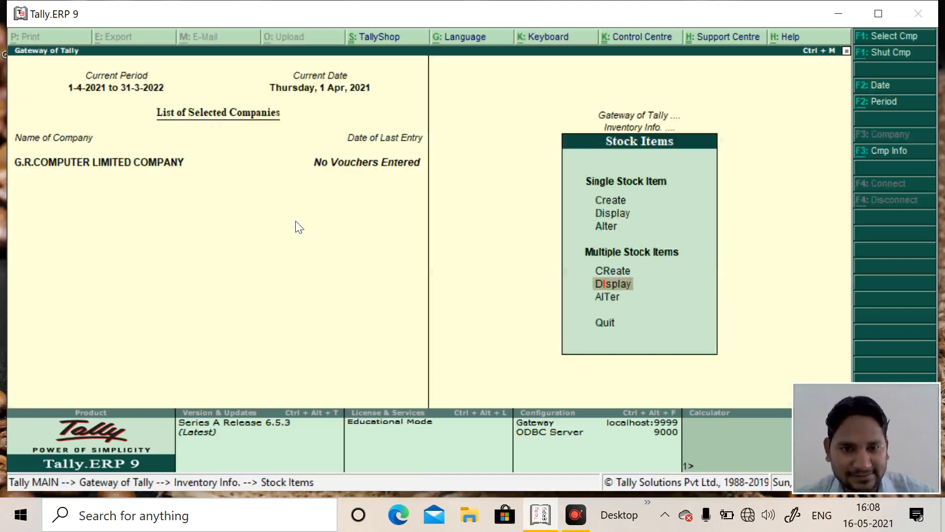
Step: Start creating multiple stock items again, with All Items as the group
key(Up)
key(Down)
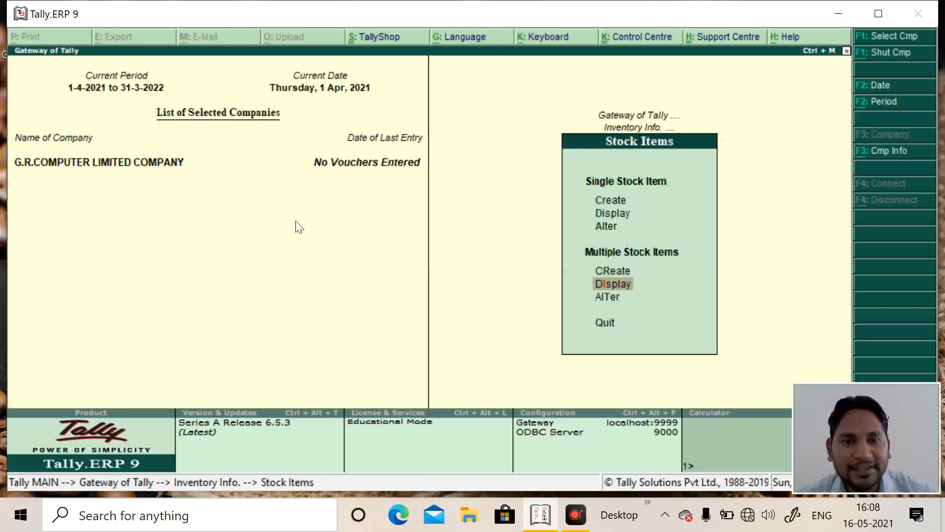
key(Up)
key(Return)
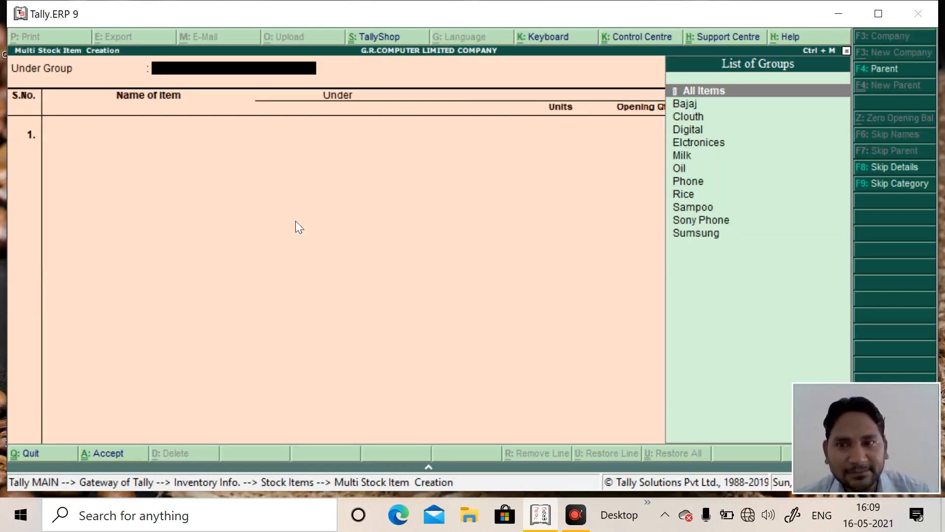
key(Return)
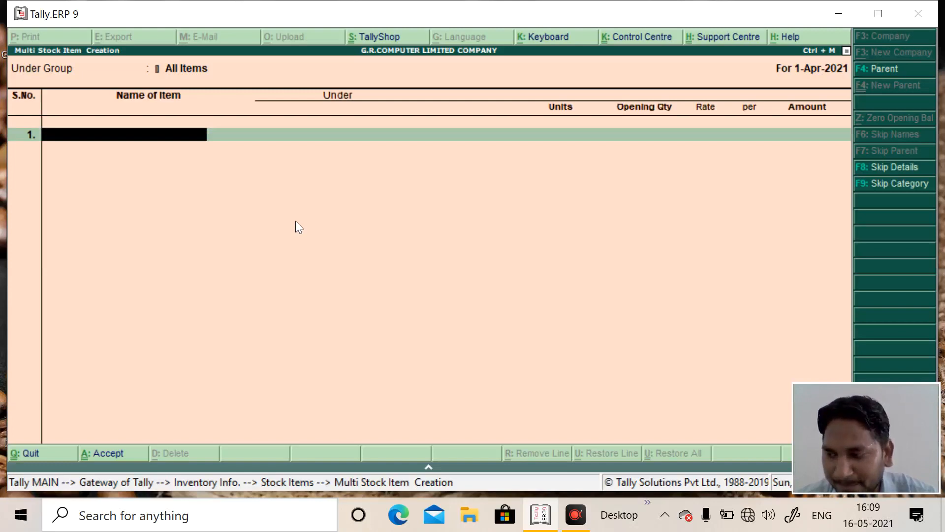
mouse_move(29, 482)
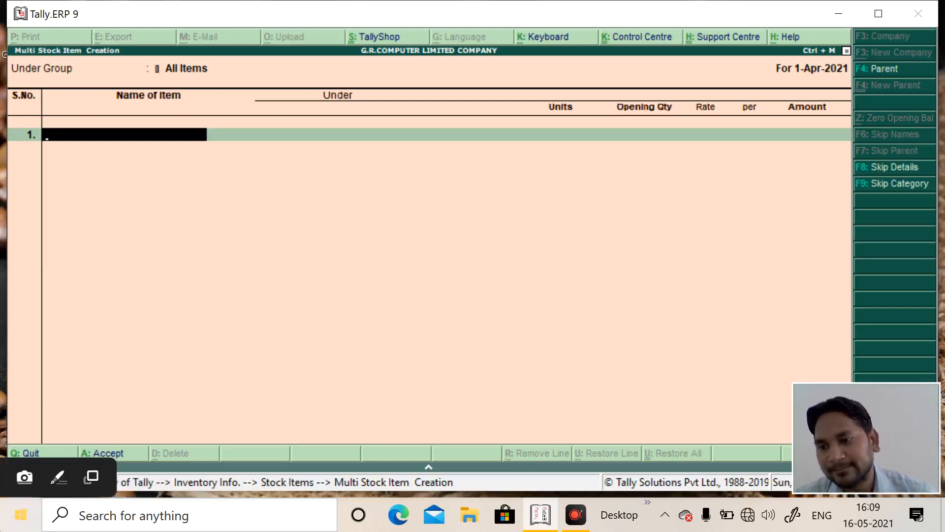
click(39, 477)
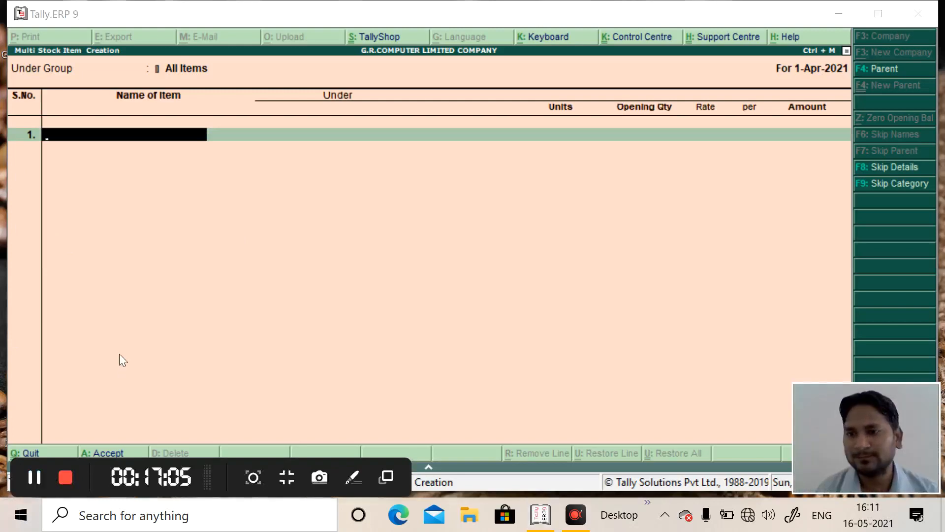
click(150, 257)
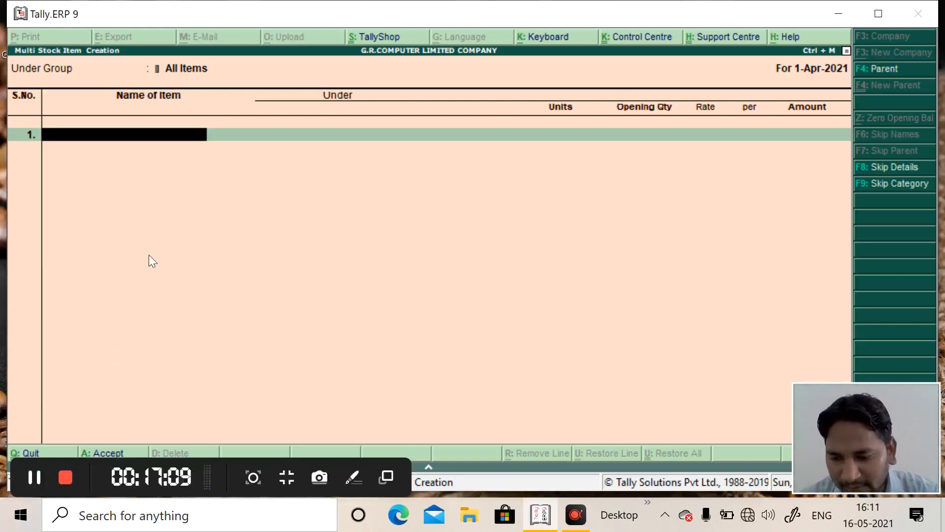
Step: Name the first stock item Bajaj Oil
text(Bab)
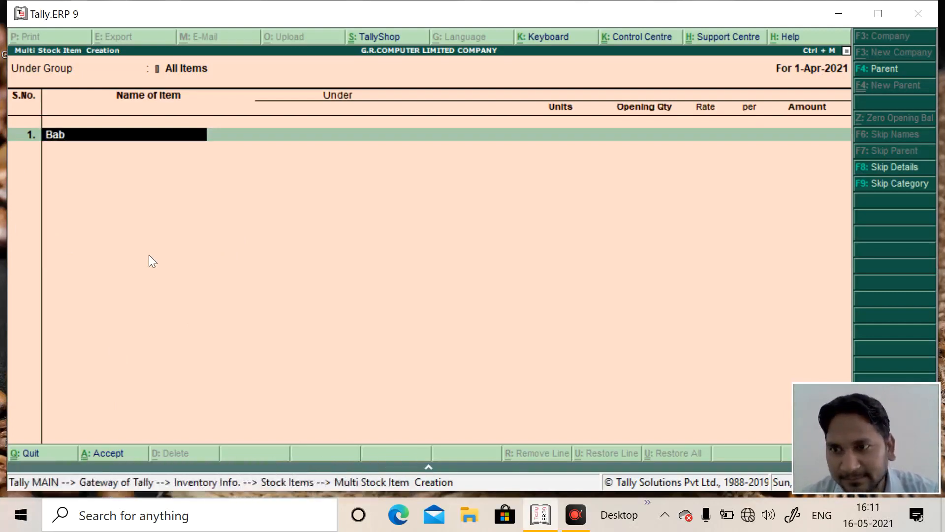
key(BackSpace)
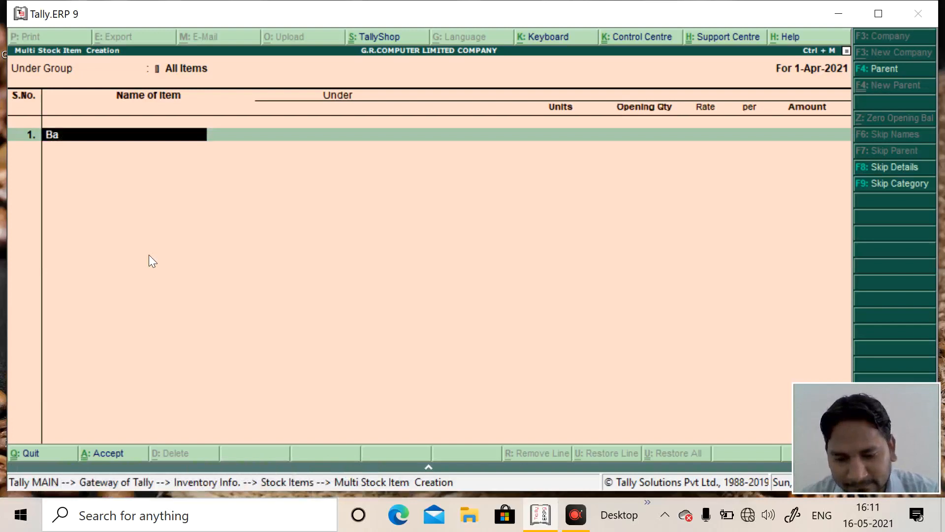
text(jaj)
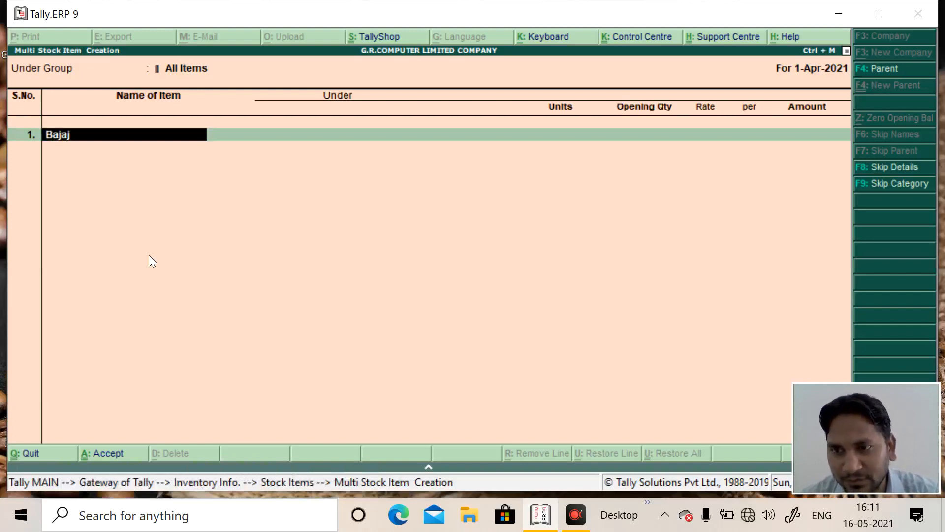
text( Oiul)
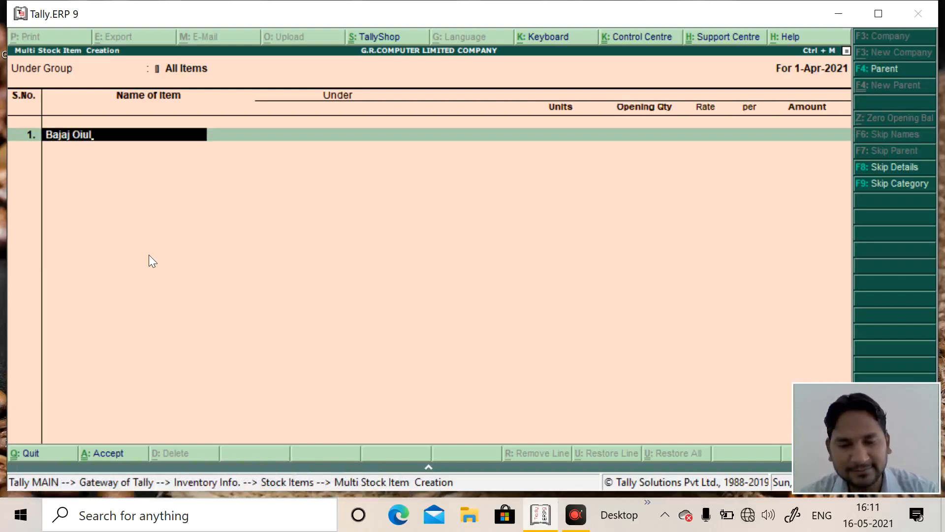
key(BackSpace)
key(BackSpace)
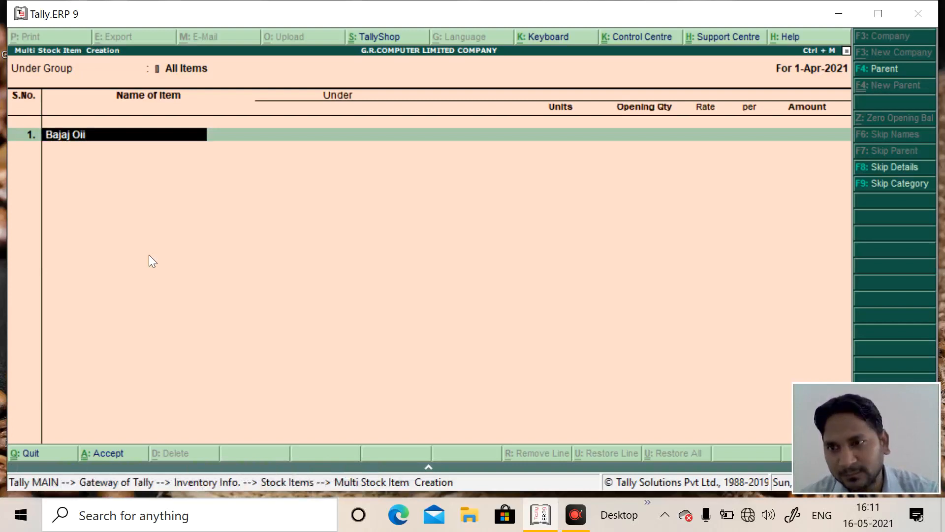
key(BackSpace)
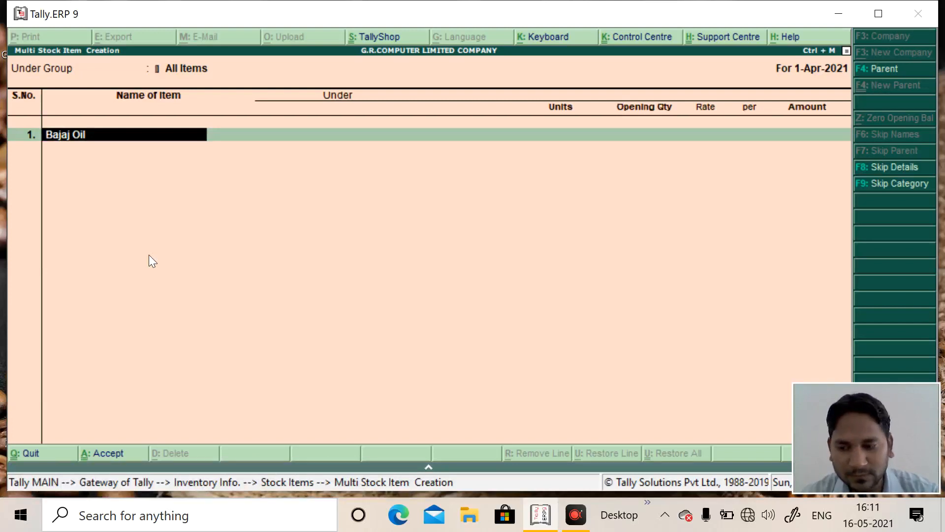
key(Return)
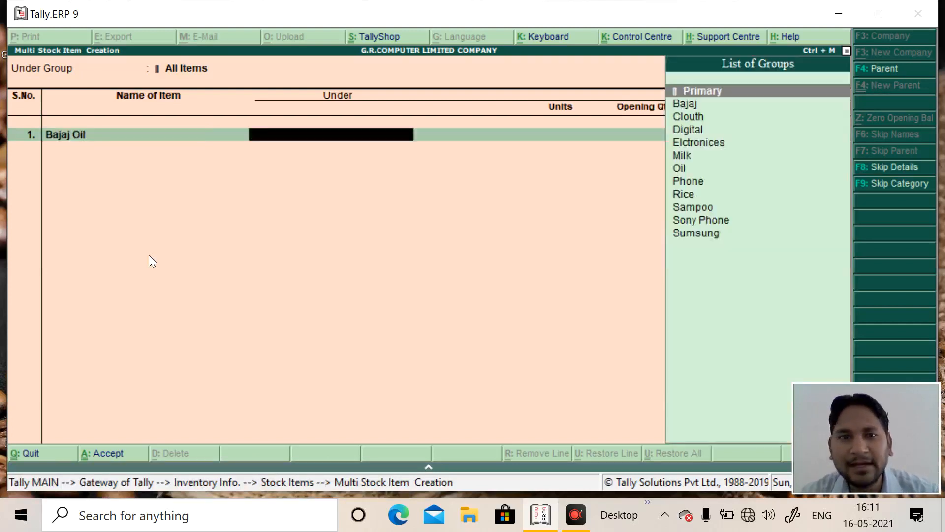
Step: Place Bajaj Oil under the Oil stock group
key(Down)
key(Down)
key(Down)
key(Down)
key(Down)
key(Down)
key(Down)
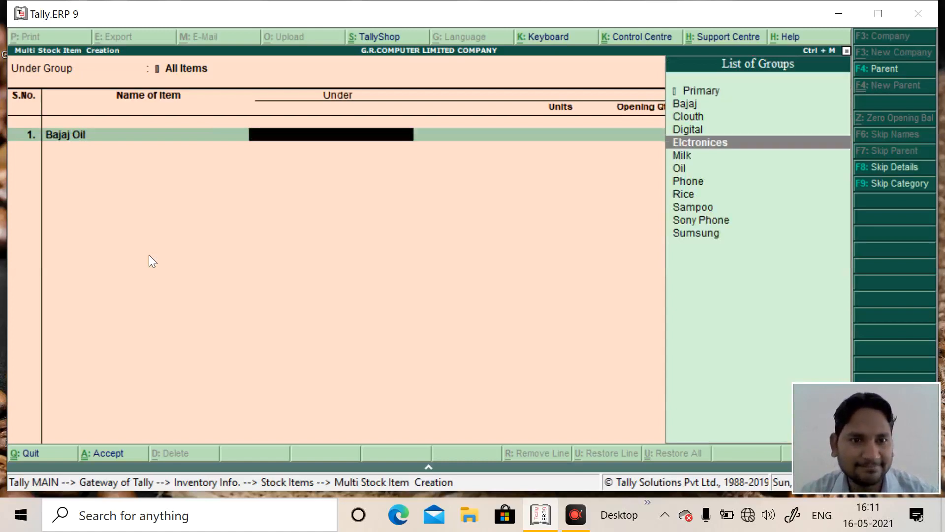
key(Up)
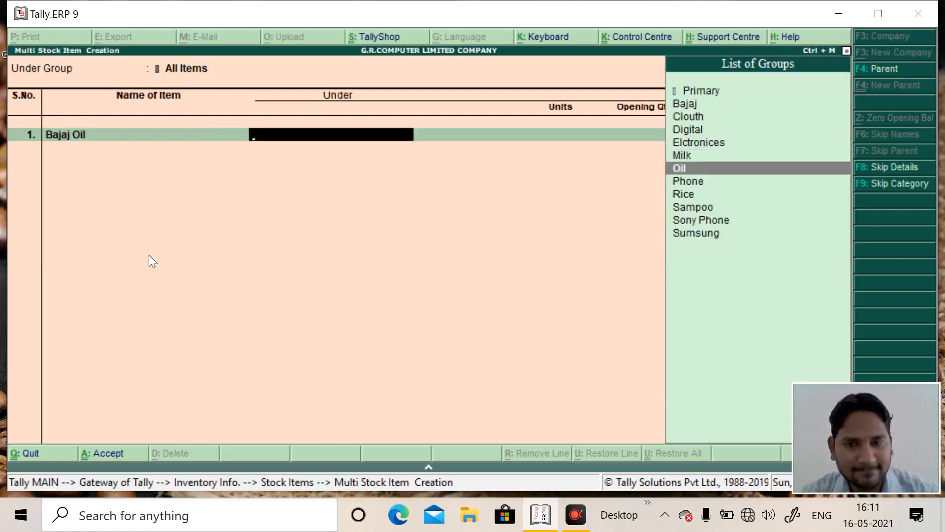
key(Return)
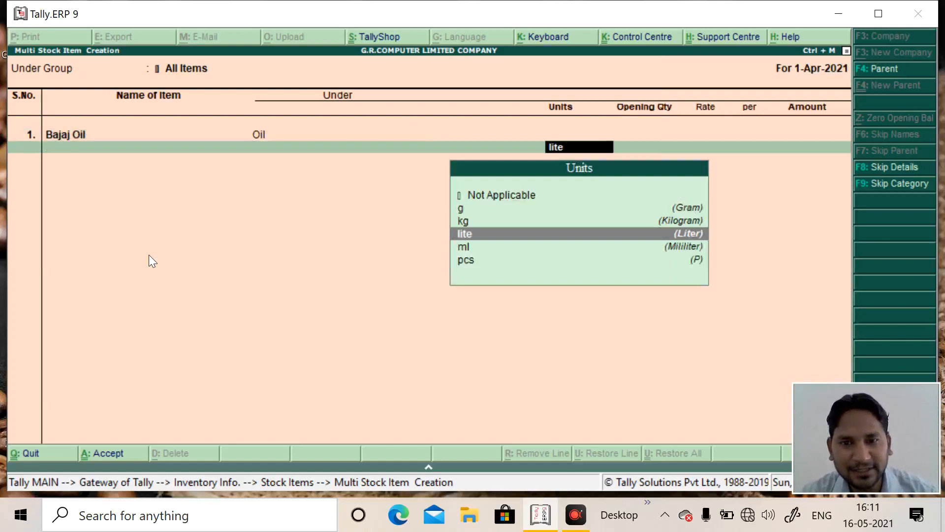
Step: Set the unit of Bajaj Oil to g and give it an opening quantity of 1 g at a rate of 5 per g
key(Up)
key(Up)
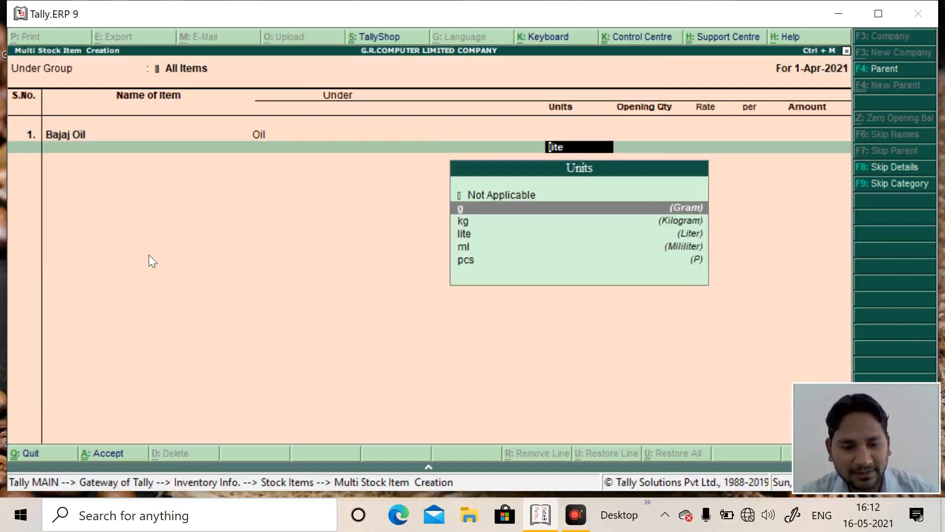
key(Return)
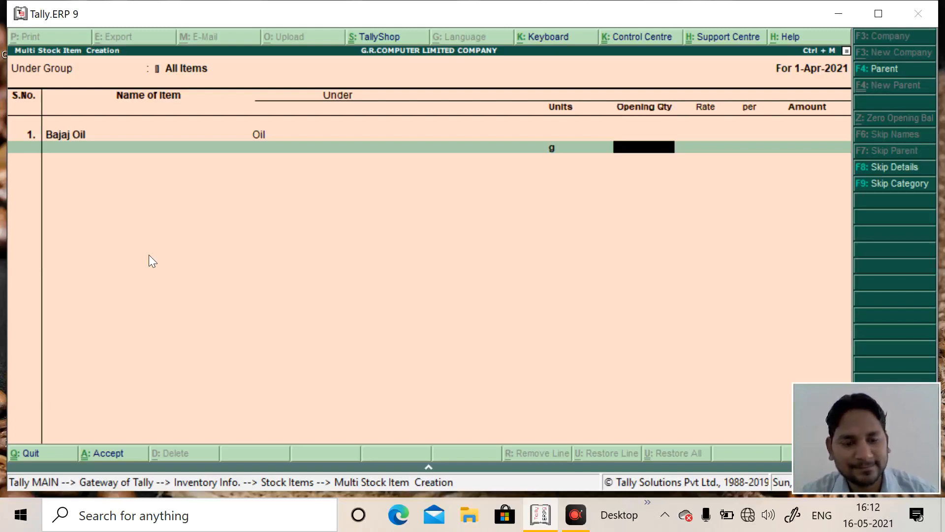
text(1)
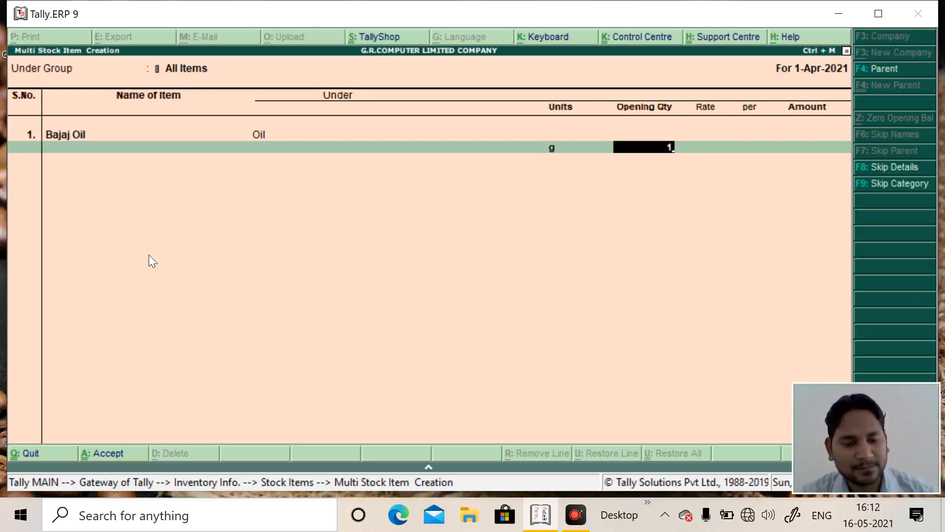
key(Return)
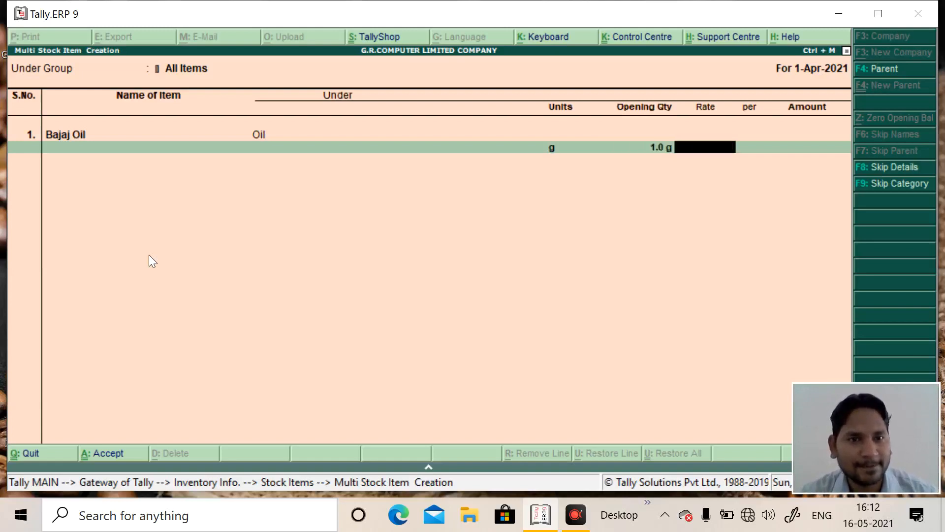
text(5)
key(Return)
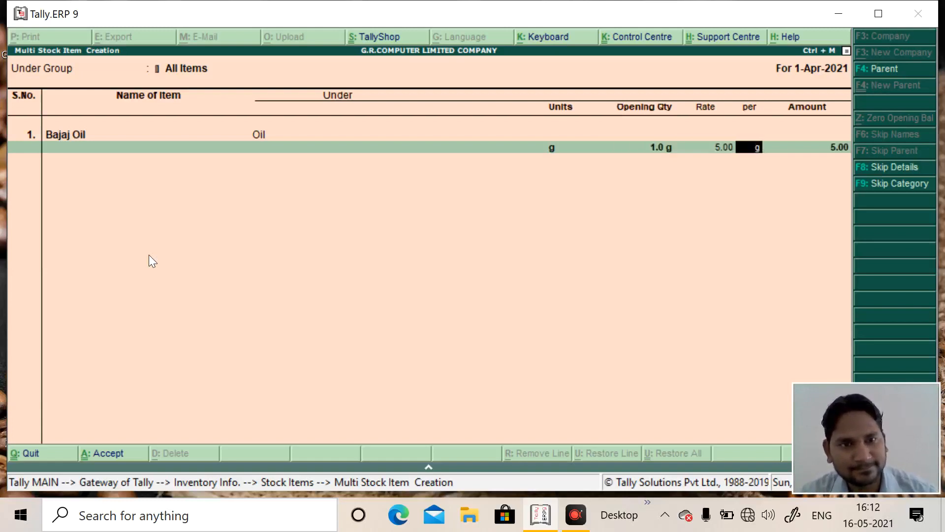
key(Return)
key(Return)
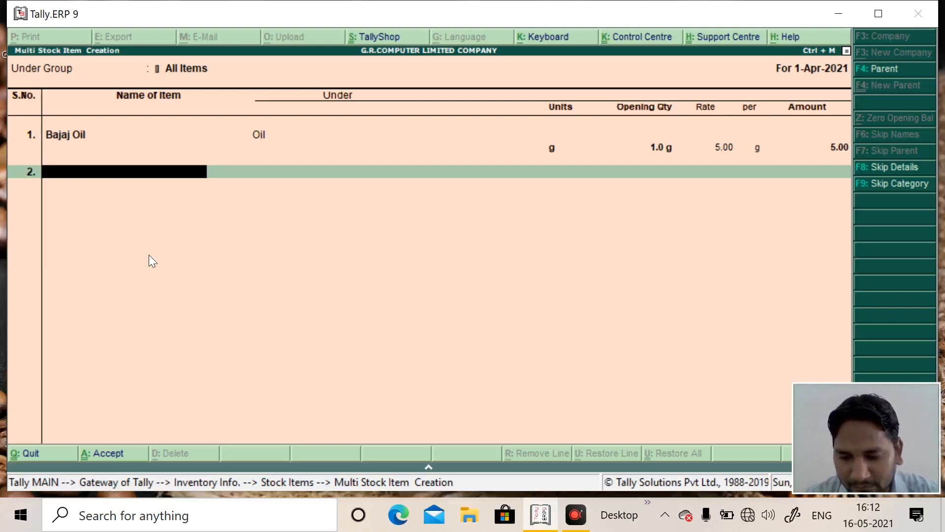
Step: Name the second stock item Hp Computer
text(Co)
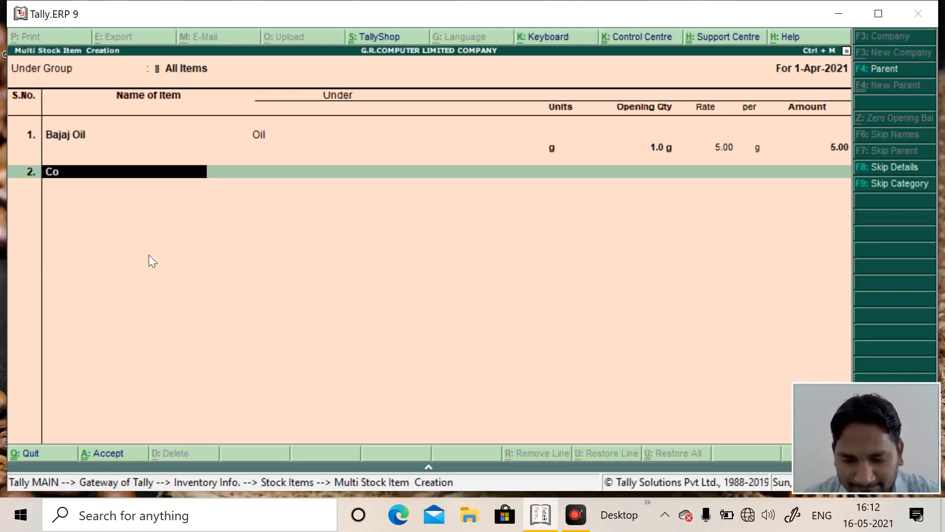
key(BackSpace)
key(BackSpace)
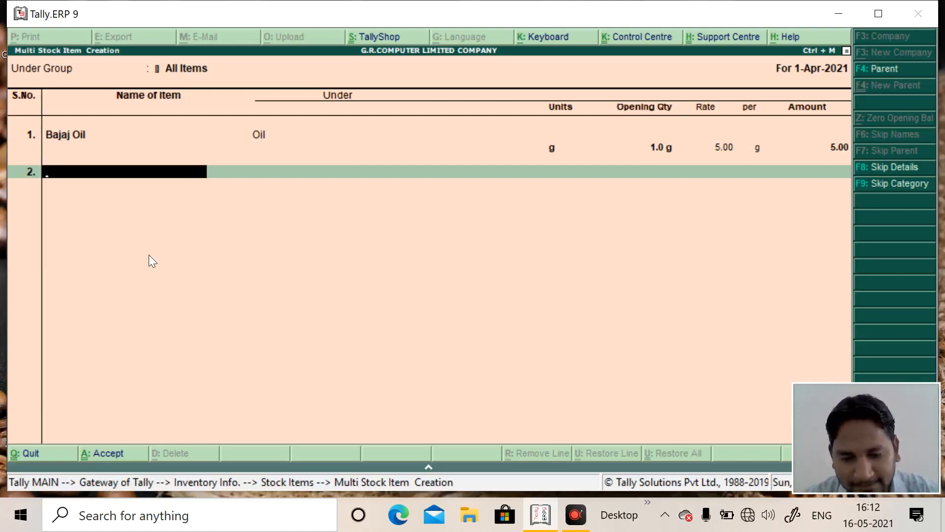
text(Hp)
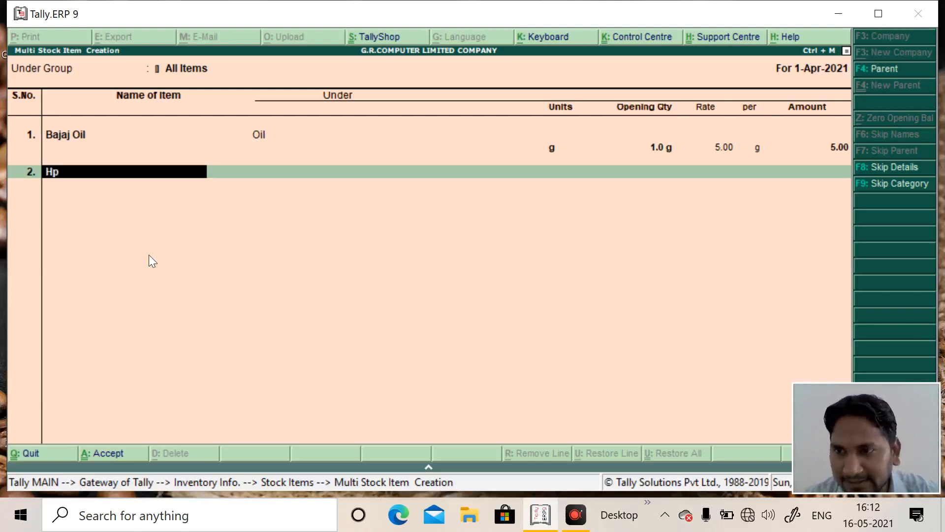
text( Com)
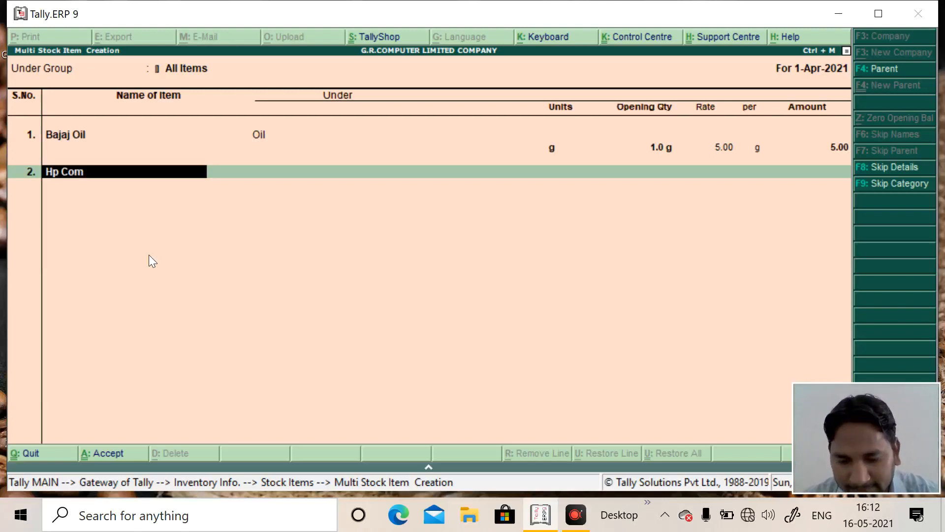
text(puter)
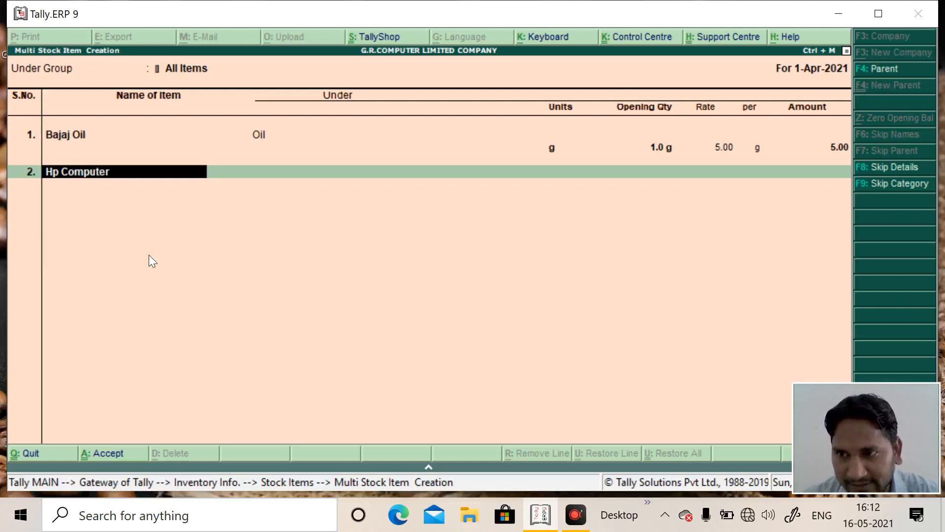
key(Return)
key(Return)
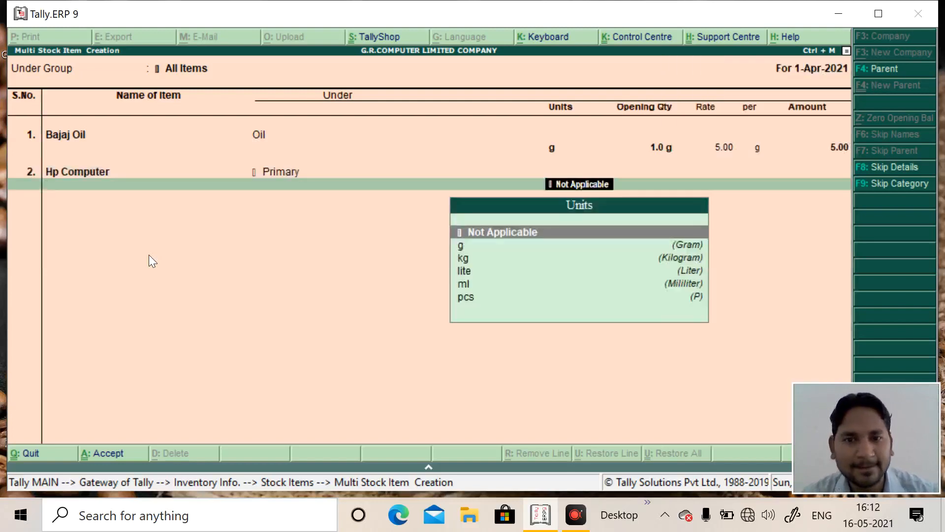
text(n)
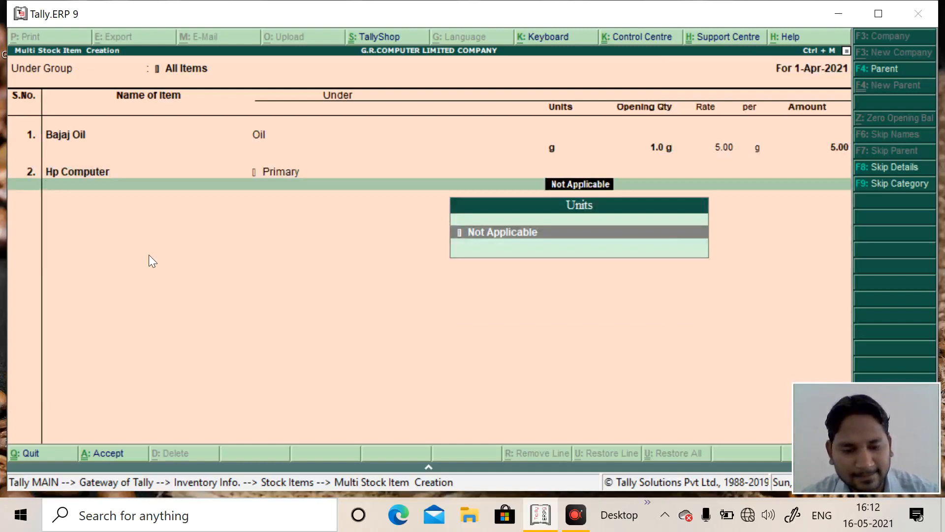
key(shift+Tab)
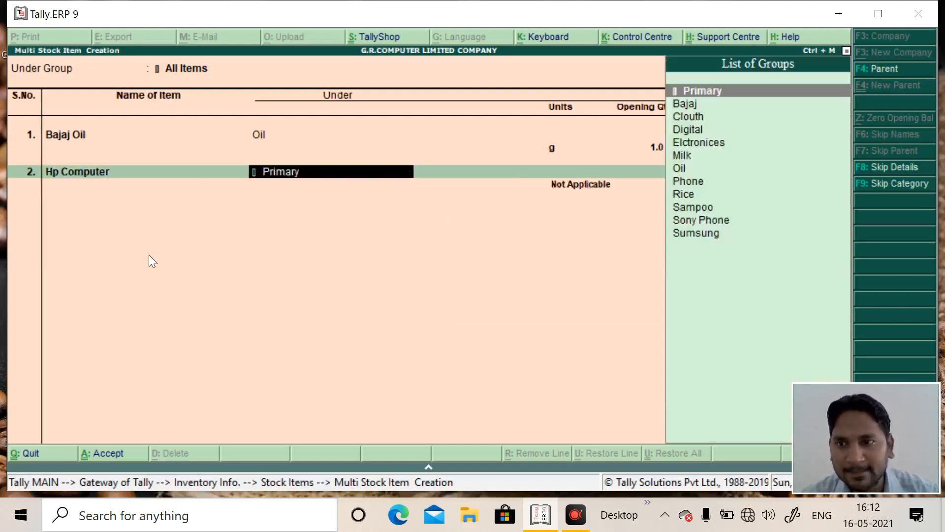
Step: Place Hp Computer under the Digital stock group with pcs as its unit
key(Down)
key(Down)
key(Down)
key(Down)
key(Down)
key(Down)
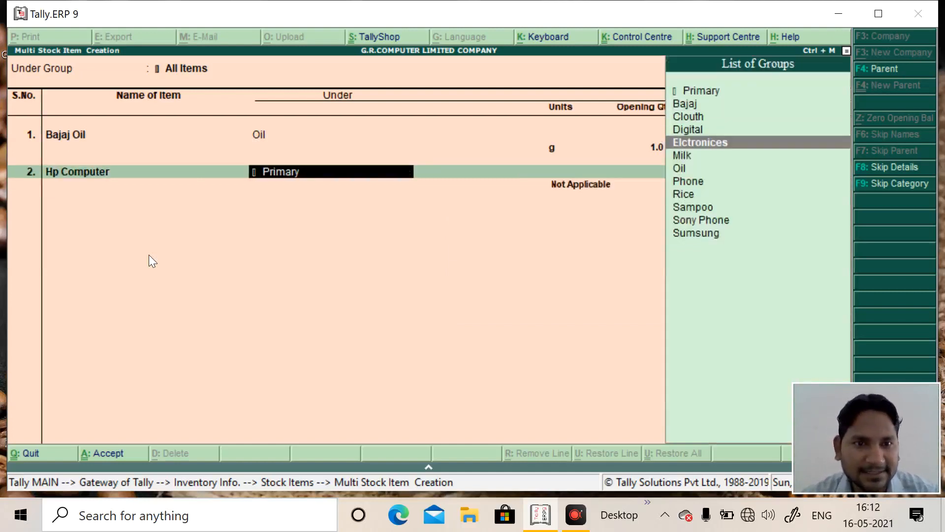
key(Up)
key(Up)
key(Up)
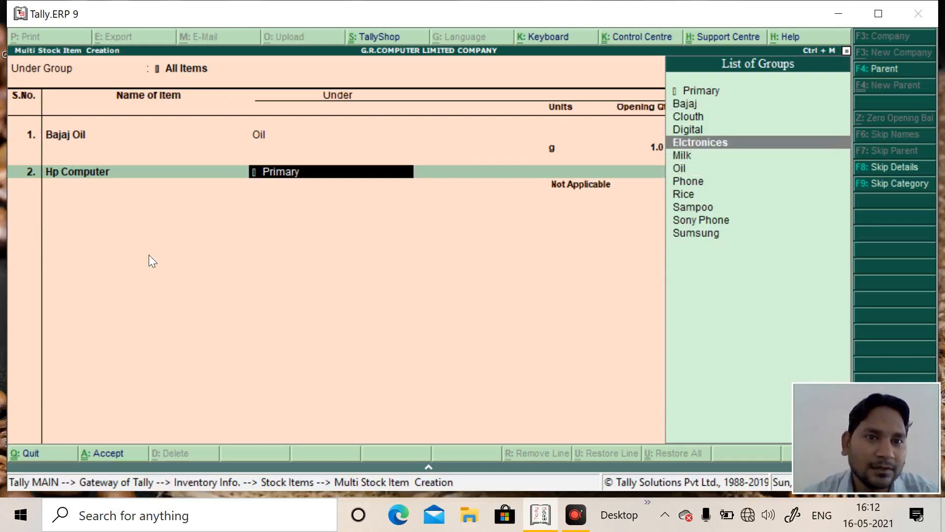
key(Return)
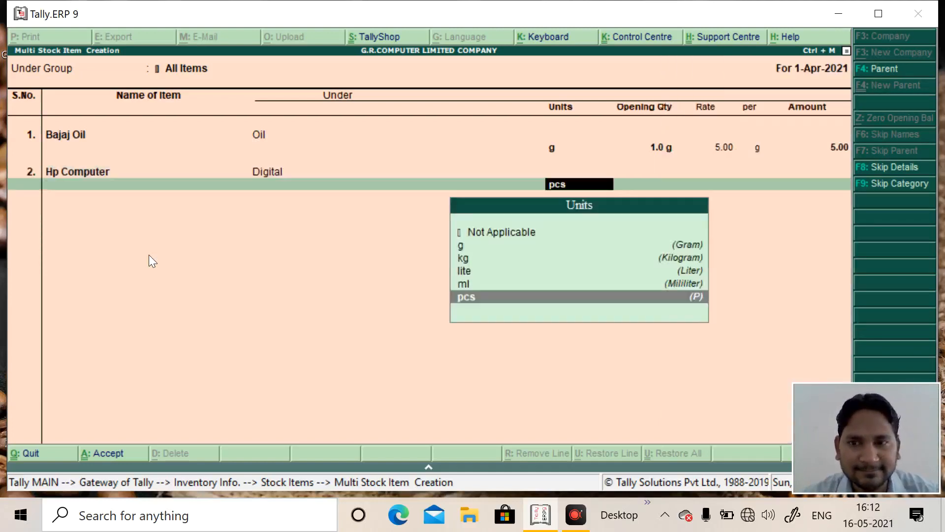
key(Return)
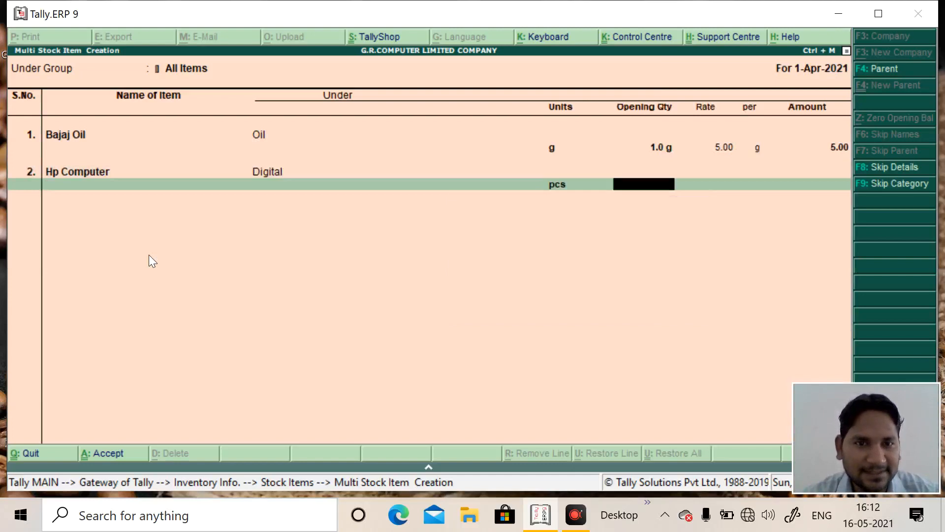
Step: Give Hp Computer an opening quantity of 1 pcs at a rate of 15220 per pcs
text(1)
key(Return)
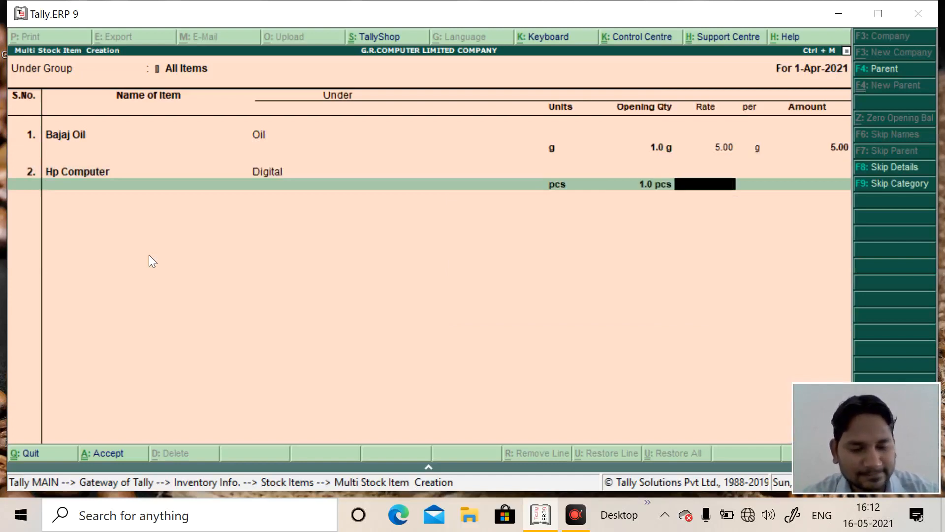
text(152)
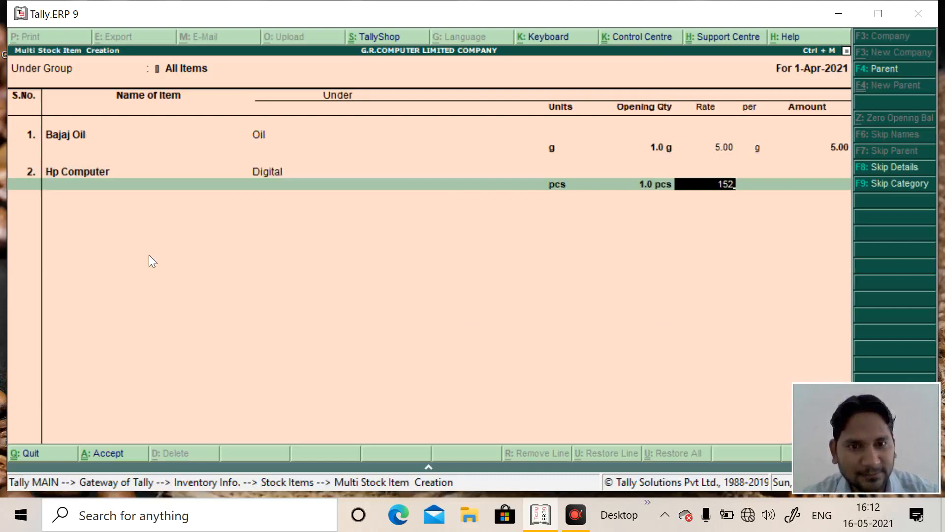
text(20)
key(Return)
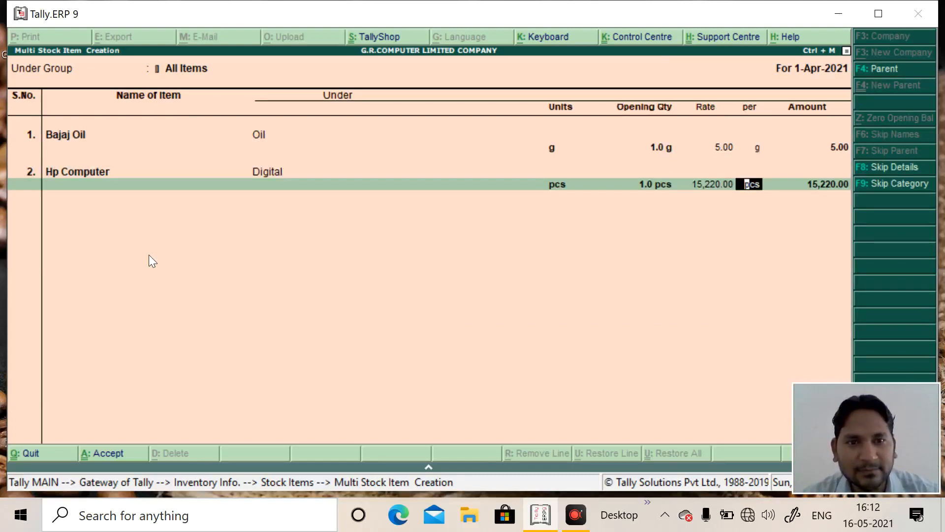
key(Return)
key(Return)
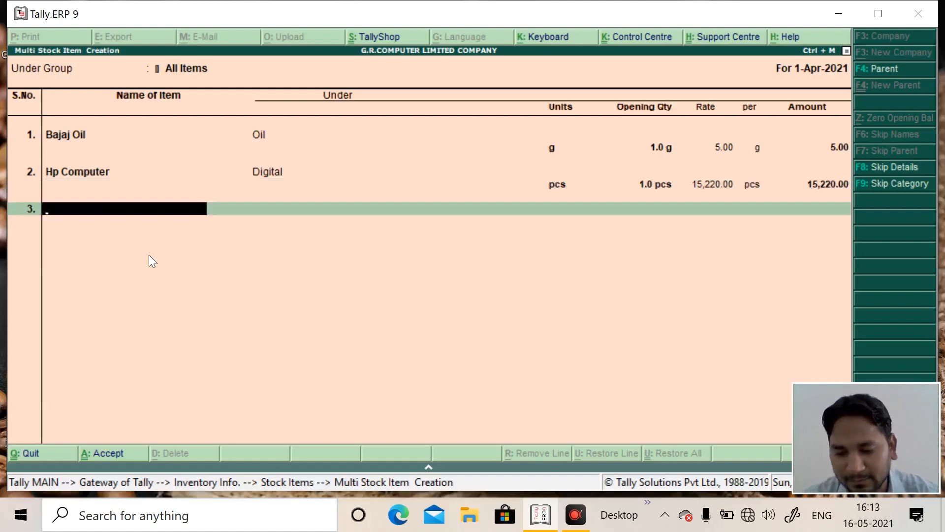
Step: Name the third stock item Books
text(Book)
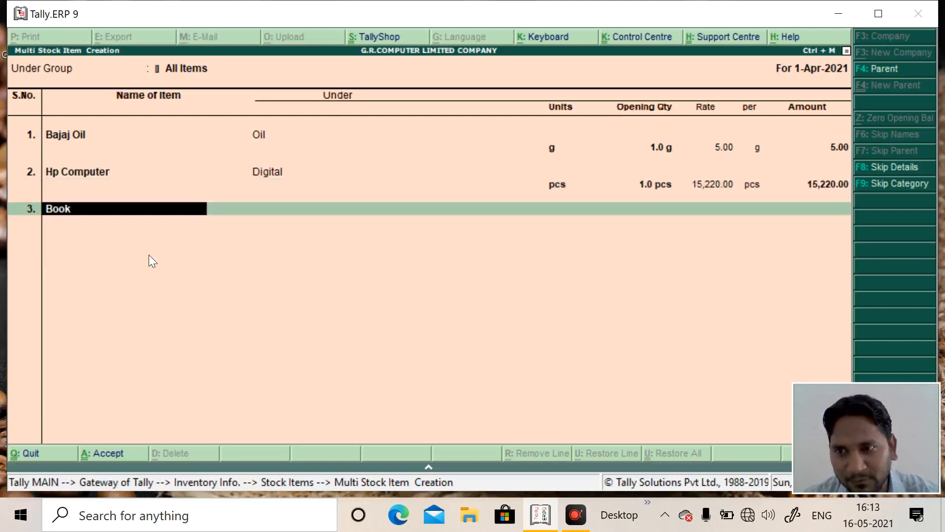
text(s)
key(Return)
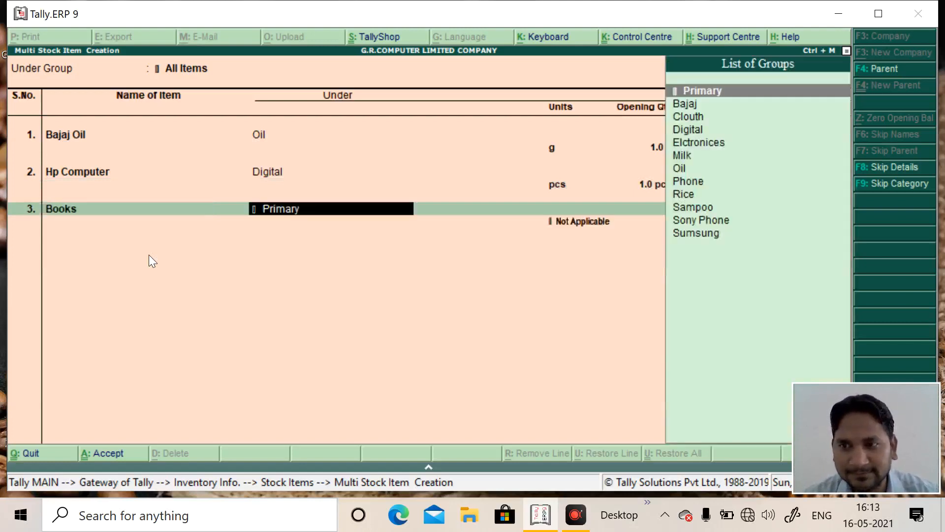
Step: Start a new stock group from the Books item's group choice and name it Stanary, without an alias
key(Down)
key(Down)
key(Down)
key(Down)
key(Down)
key(Down)
key(Down)
key(Down)
key(Down)
key(Down)
key(Down)
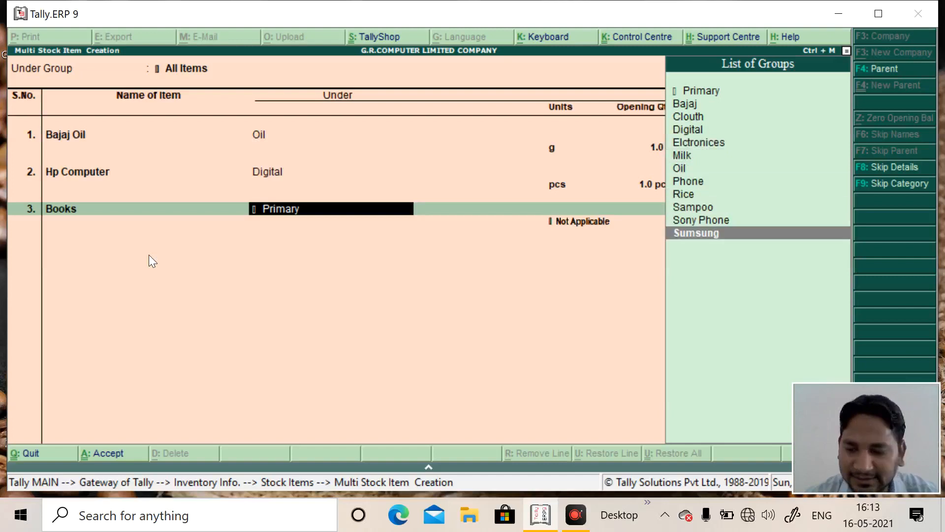
key(alt+c)
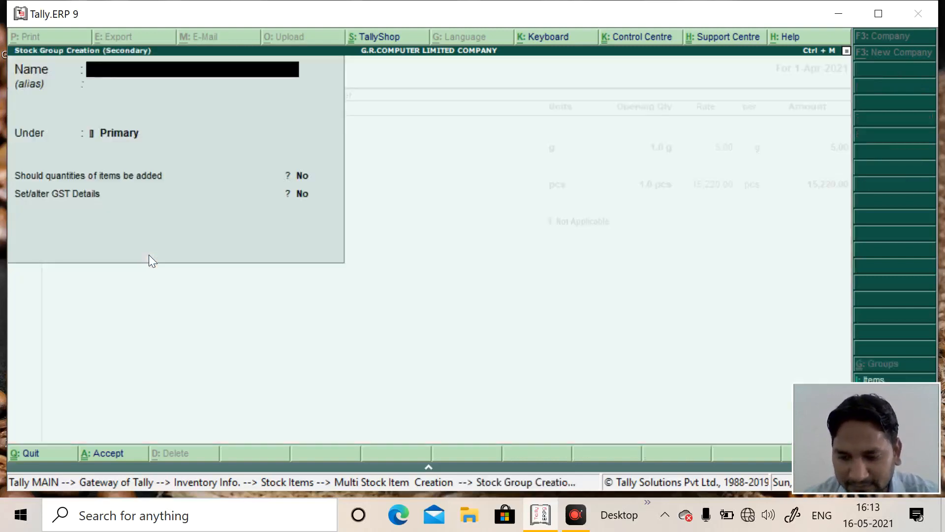
text(St)
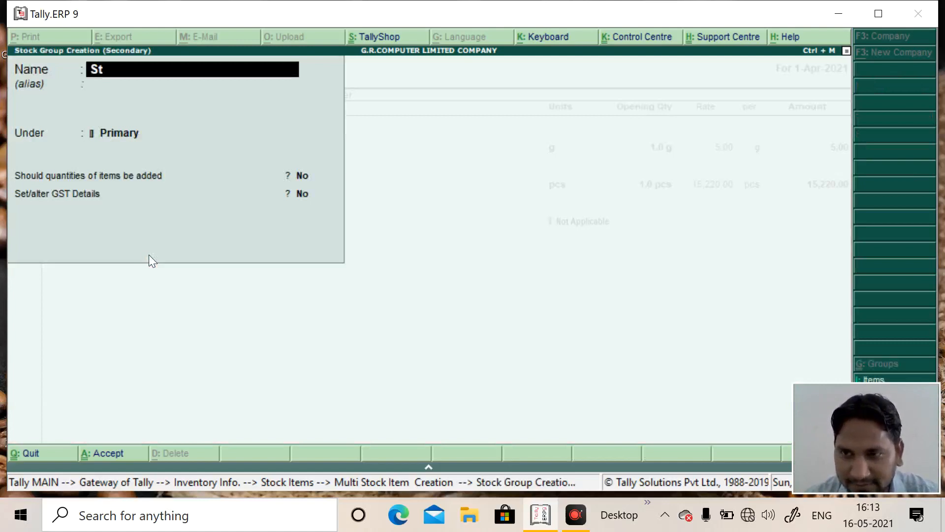
text(a)
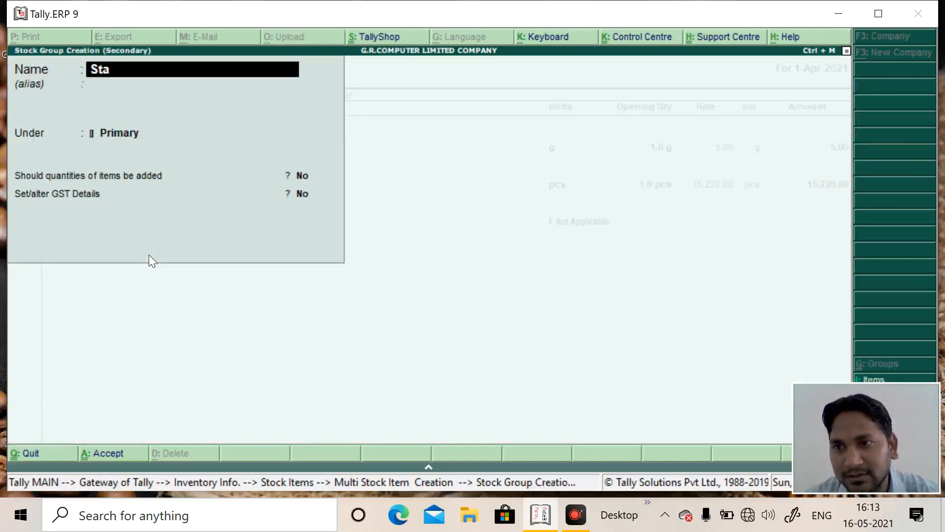
text(nary)
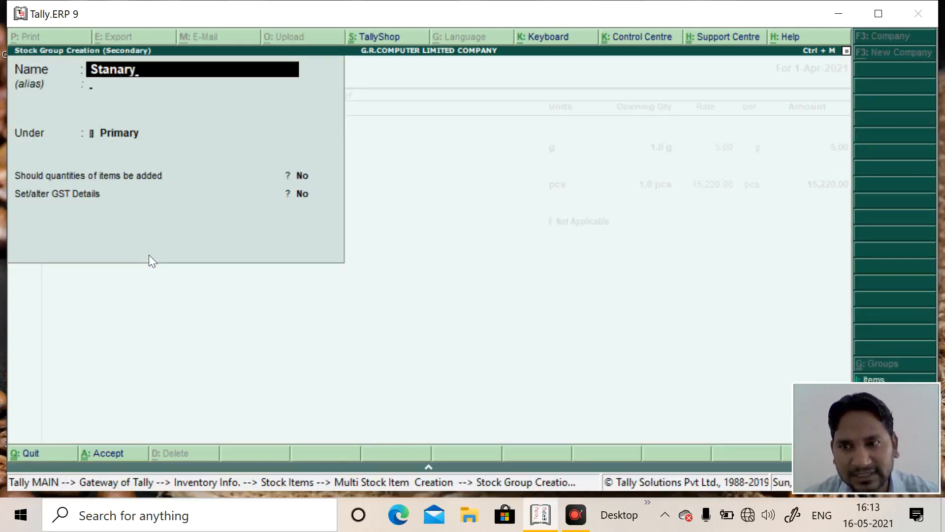
key(Return)
key(Return)
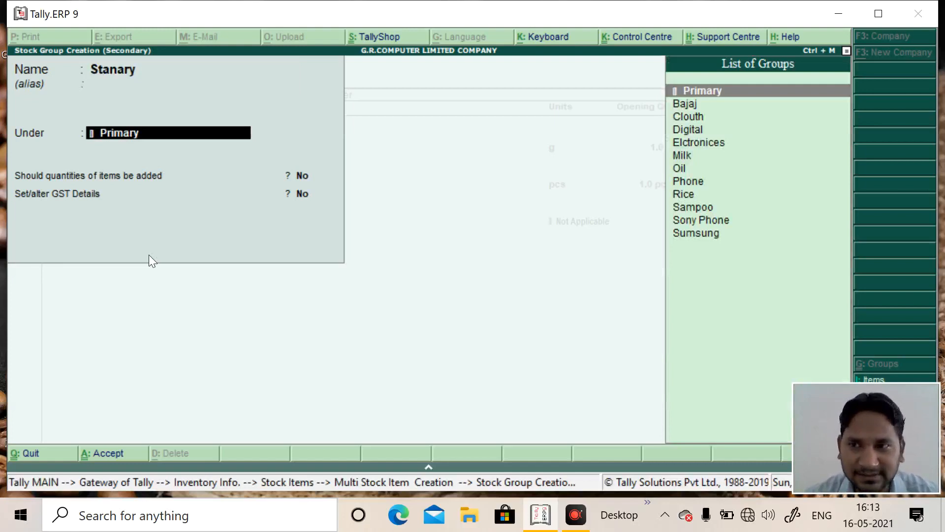
Step: Keep the Stanary group under Primary, set its item quantities to be added to Yes, and save it
key(Return)
key(Return)
key(Up)
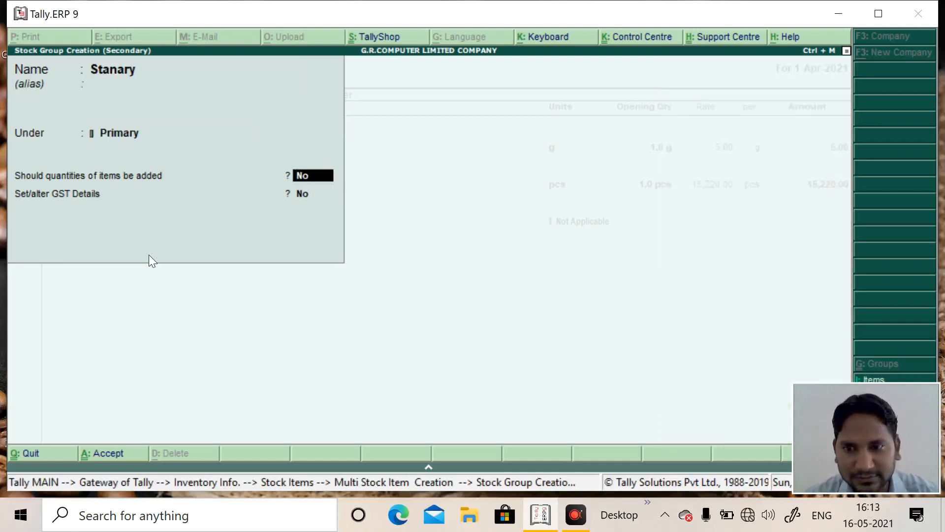
text(tan)
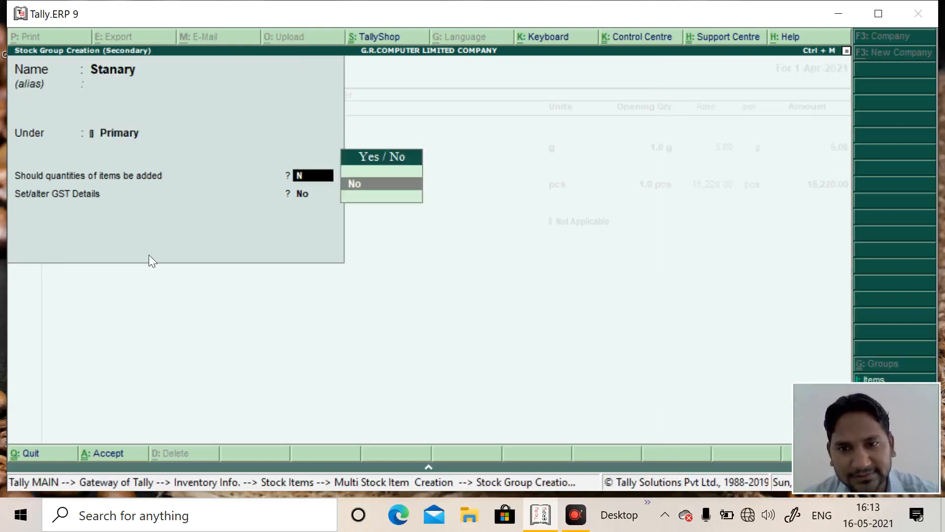
key(BackSpace)
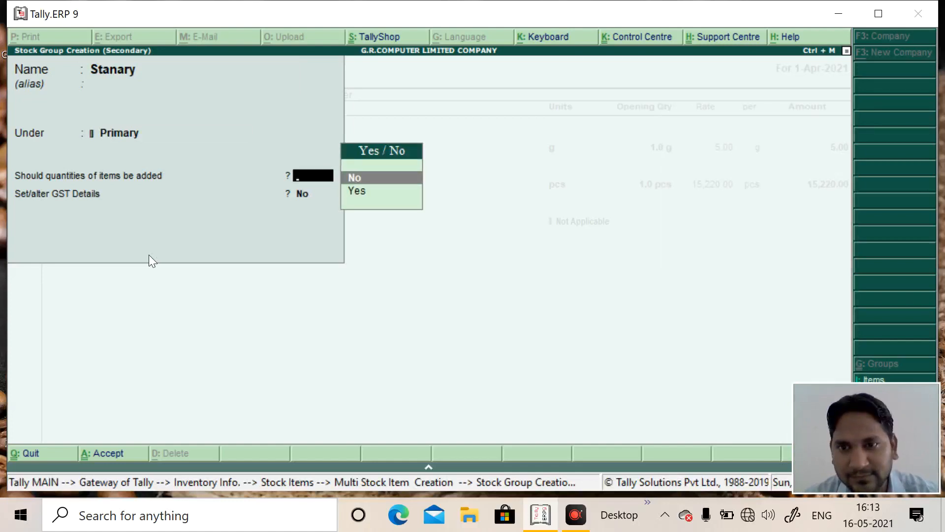
key(Down)
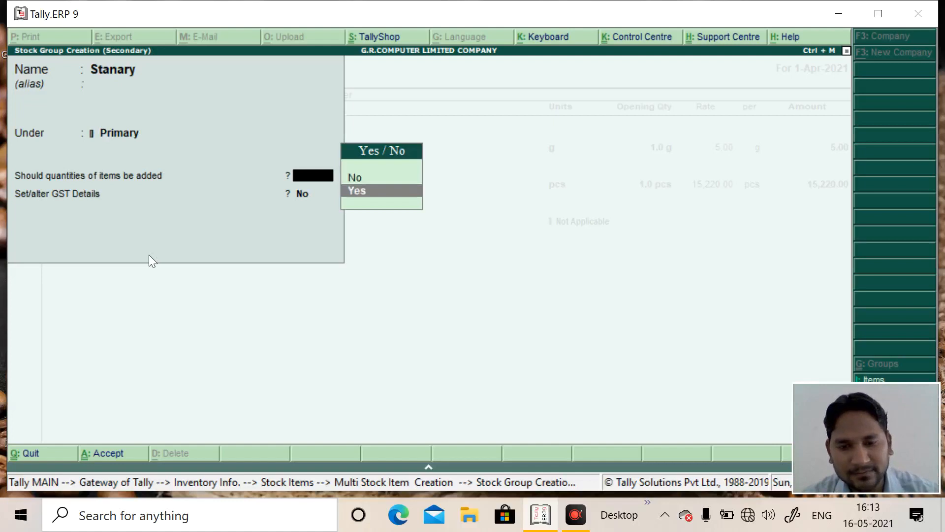
key(Return)
key(Return)
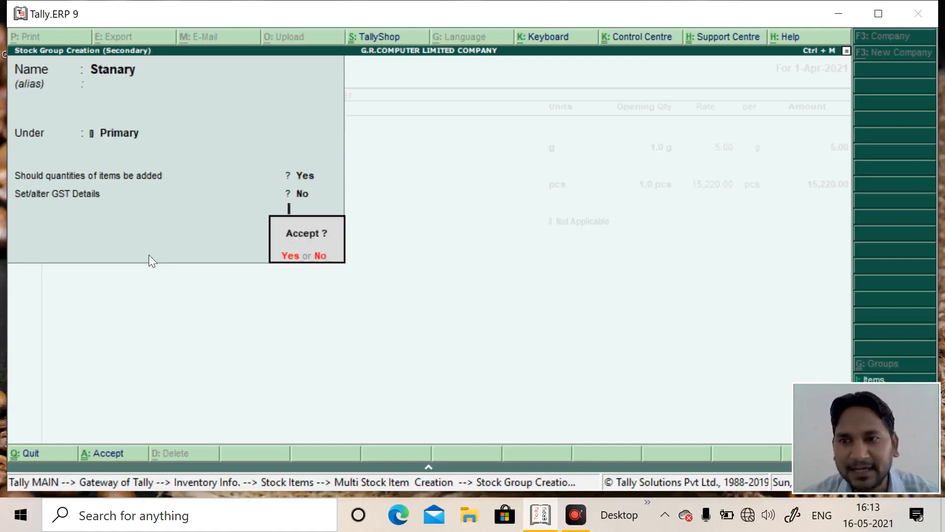
key(Return)
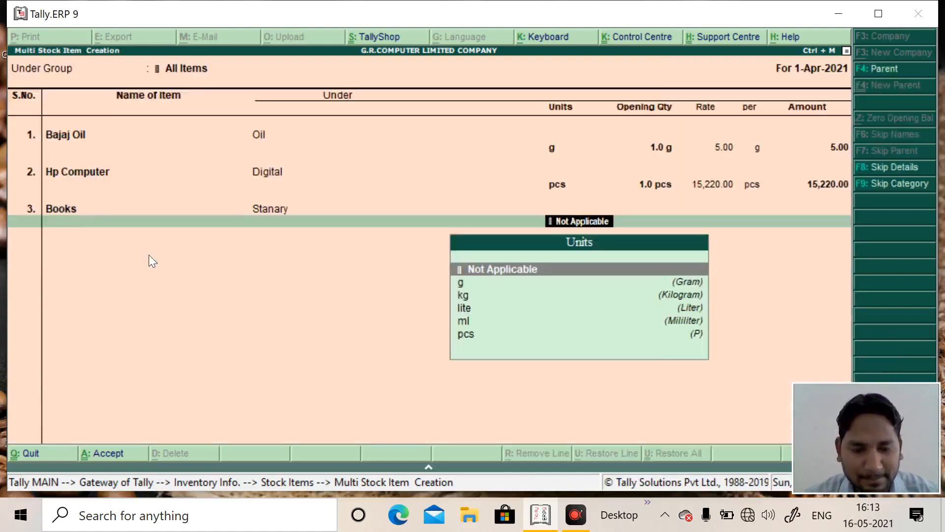
Step: Choose pcs as the unit for the Books item
key(Down)
key(Down)
key(Down)
key(Down)
key(Down)
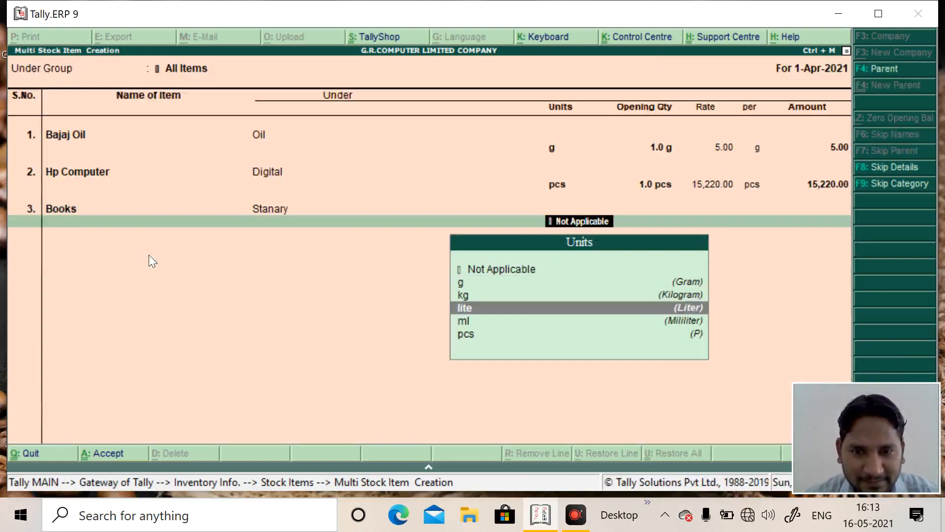
key(Return)
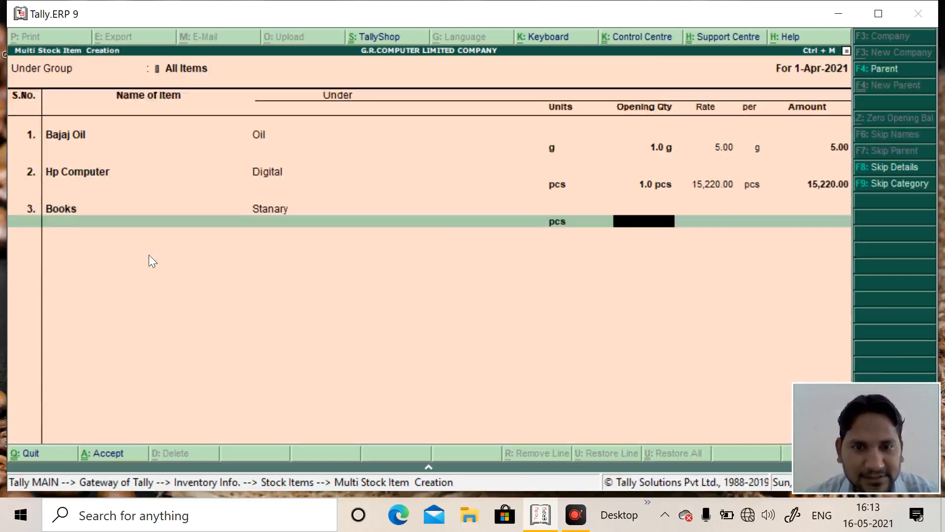
Step: Give Books an opening quantity of 3 pcs at a rate of 152 per pcs
text(3)
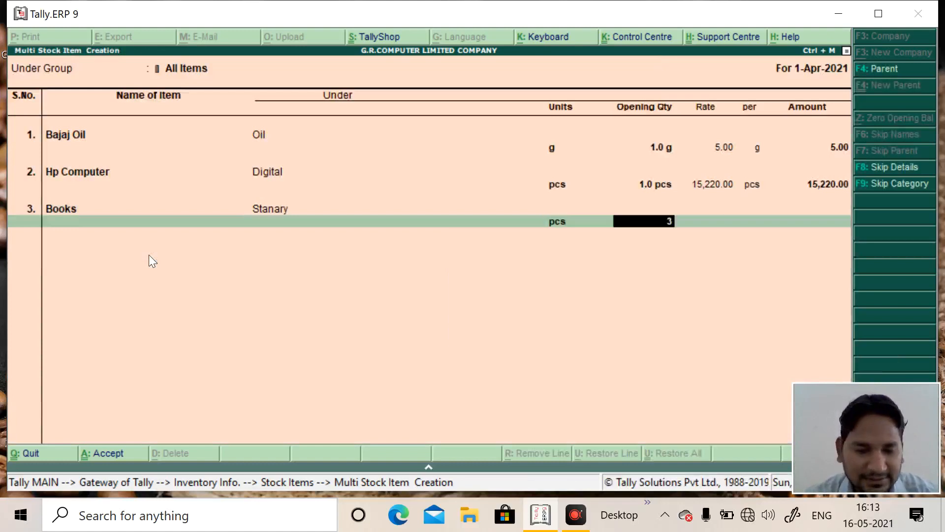
key(Return)
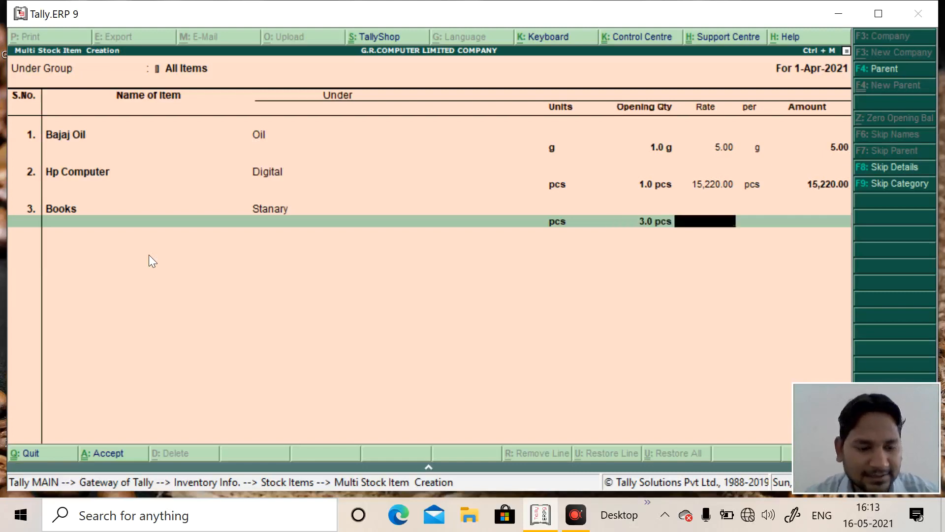
text(152)
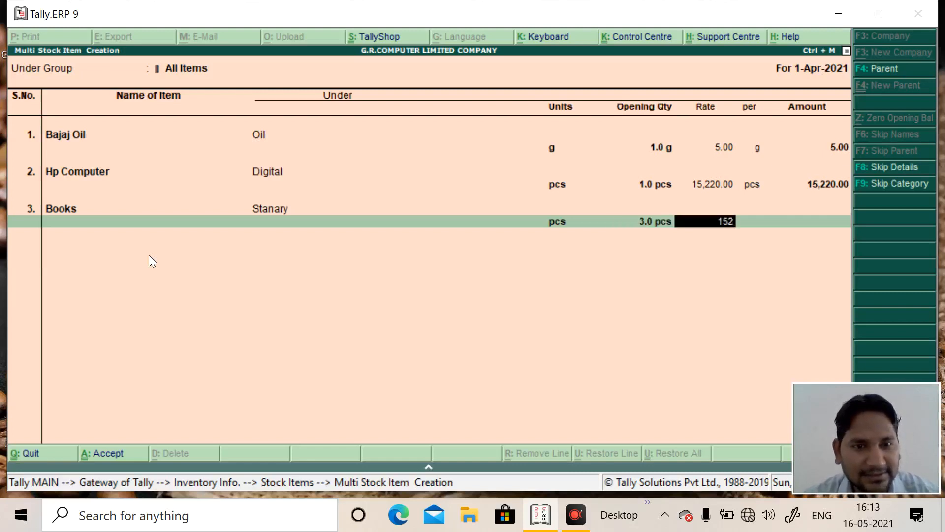
key(Return)
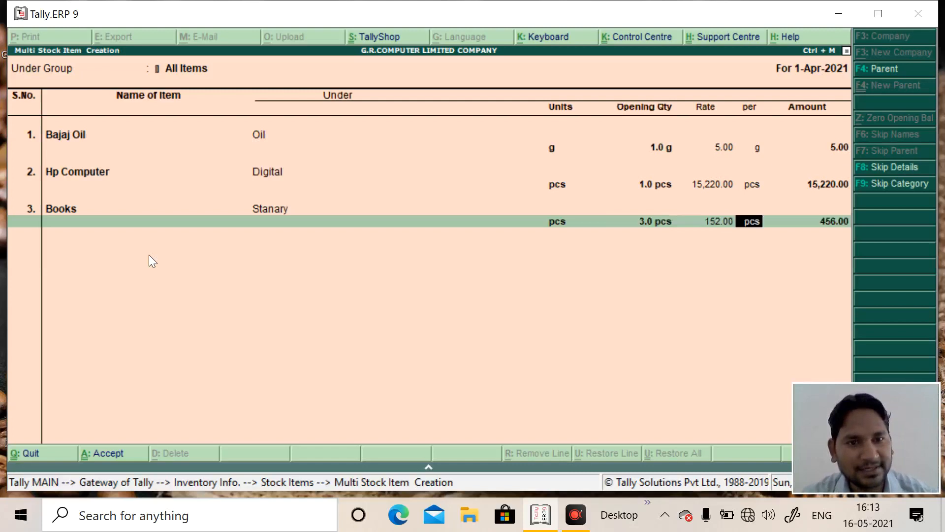
key(Return)
key(Return)
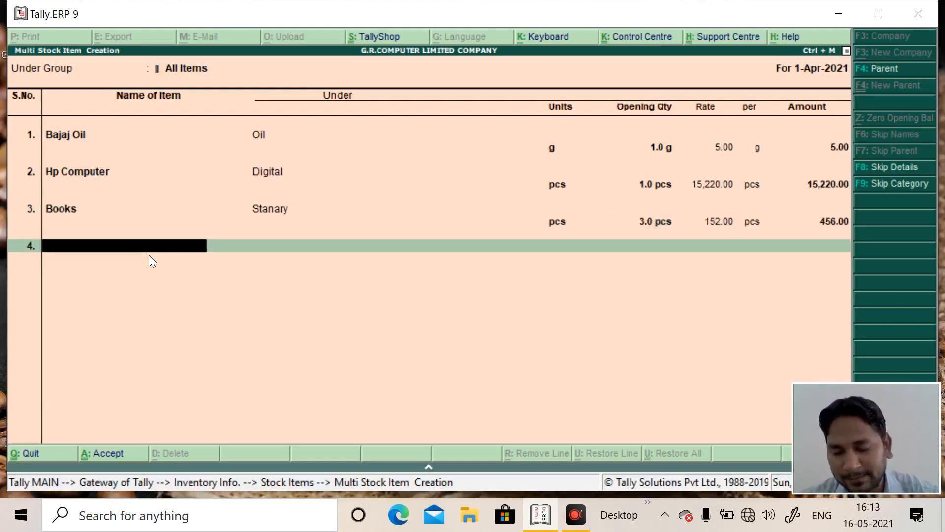
Step: Name the fourth stock item Pen and place it under the Stanary group
text(Pen)
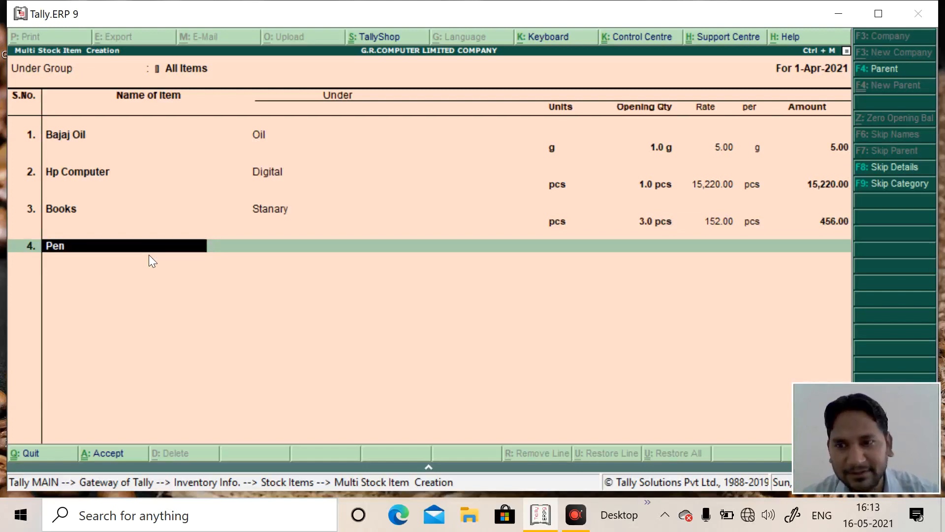
key(Return)
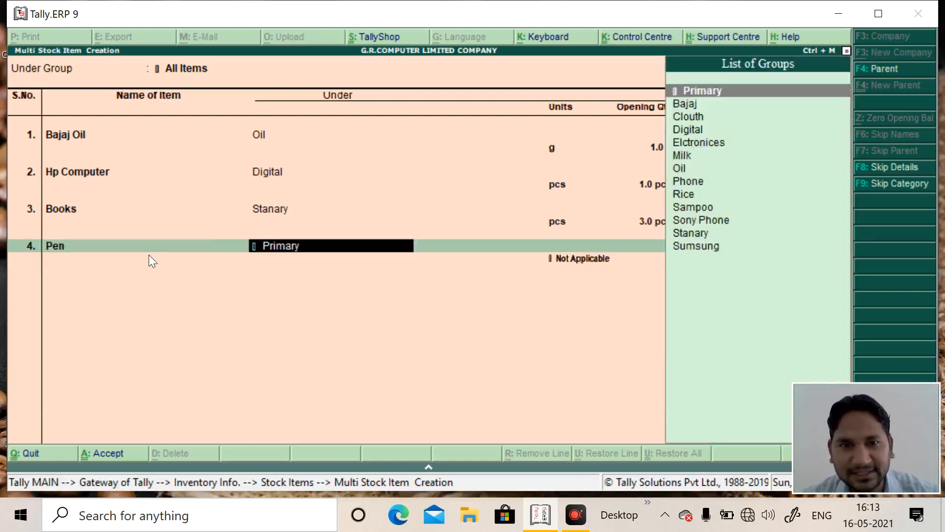
key(Down)
key(Down)
key(Down)
key(Down)
key(Down)
key(Down)
key(Down)
key(Down)
key(Down)
key(Down)
key(Down)
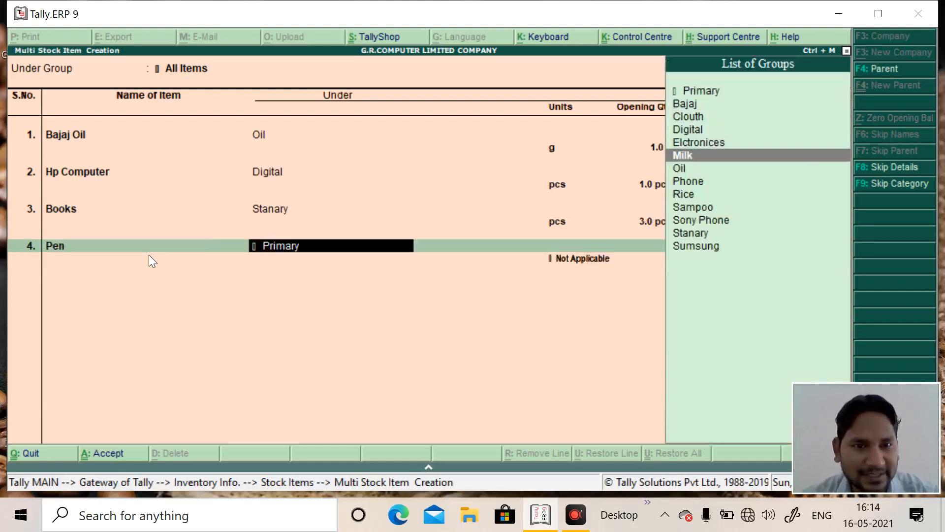
key(Return)
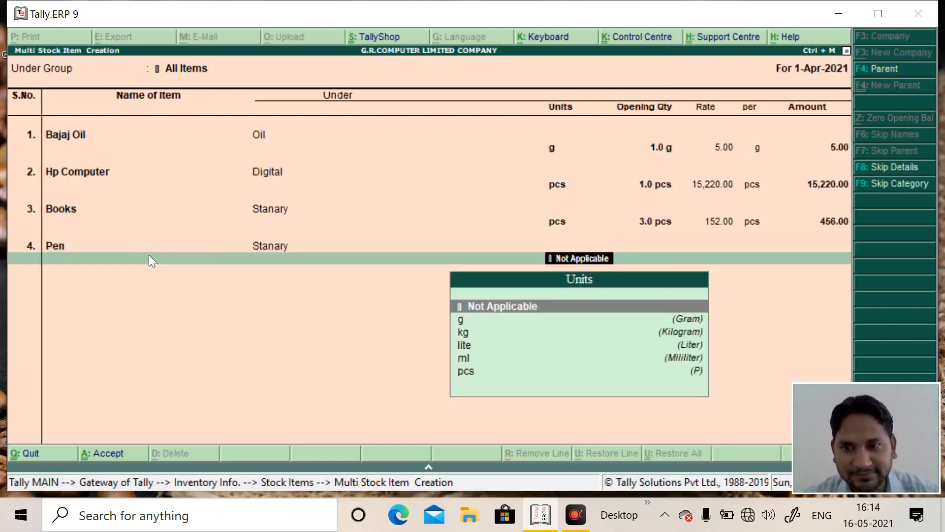
Step: Choose pcs as the unit for the Pen item
key(Down)
key(Down)
key(Down)
key(Down)
key(Down)
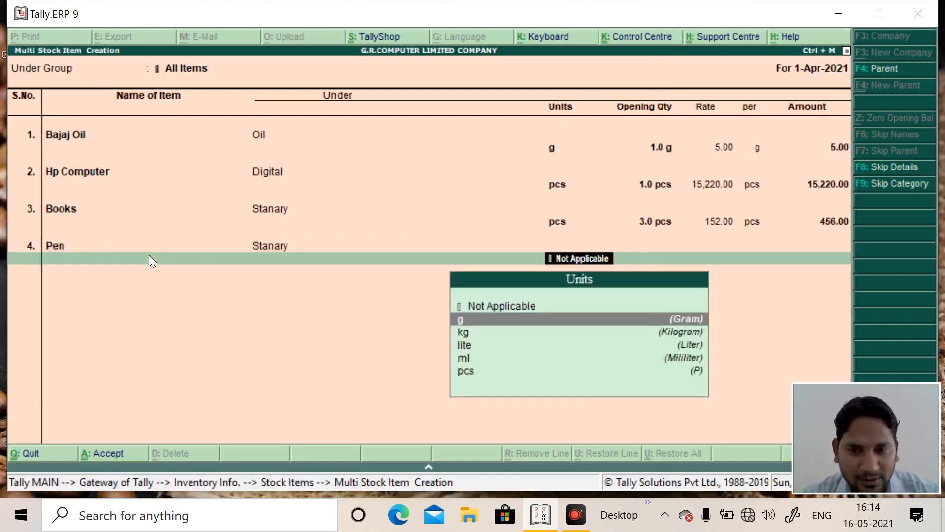
key(Return)
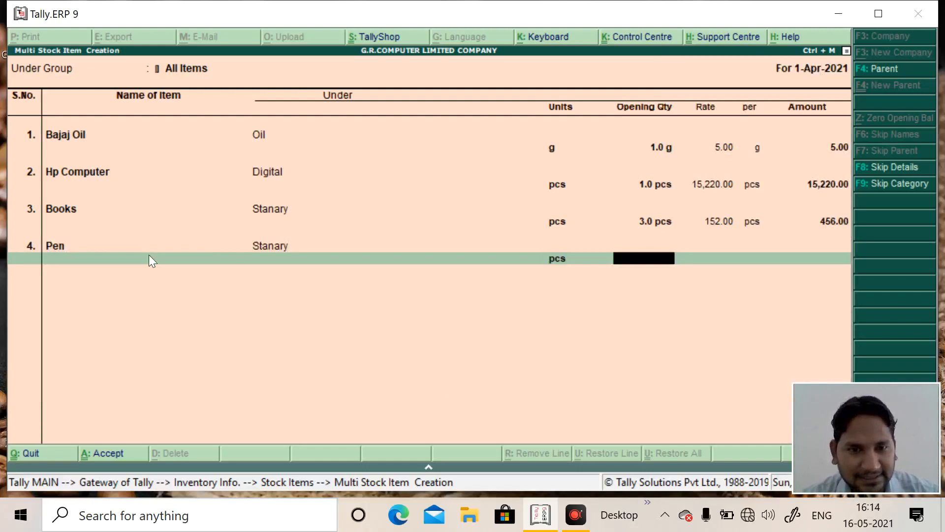
Step: Give Pen an opening quantity of 5 pcs at a rate of 12 per pcs and save all the listed items
text(5)
key(Return)
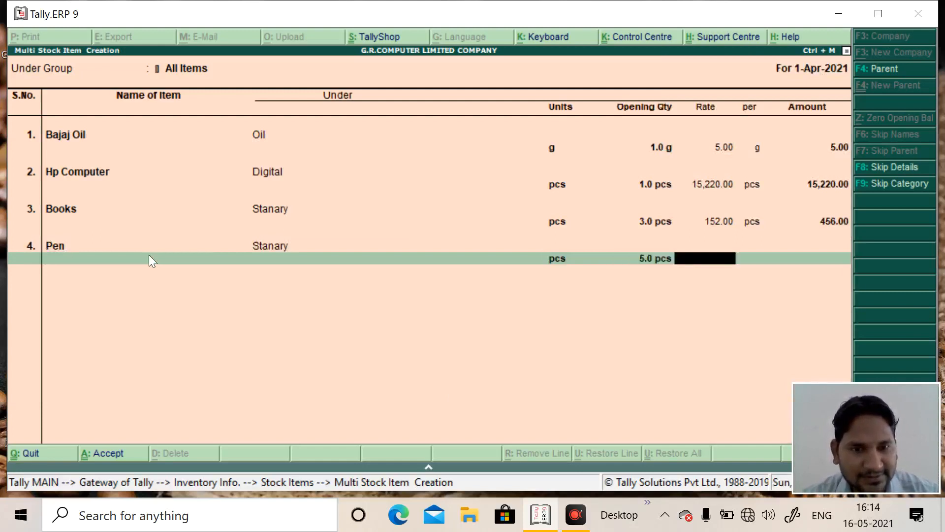
text(12)
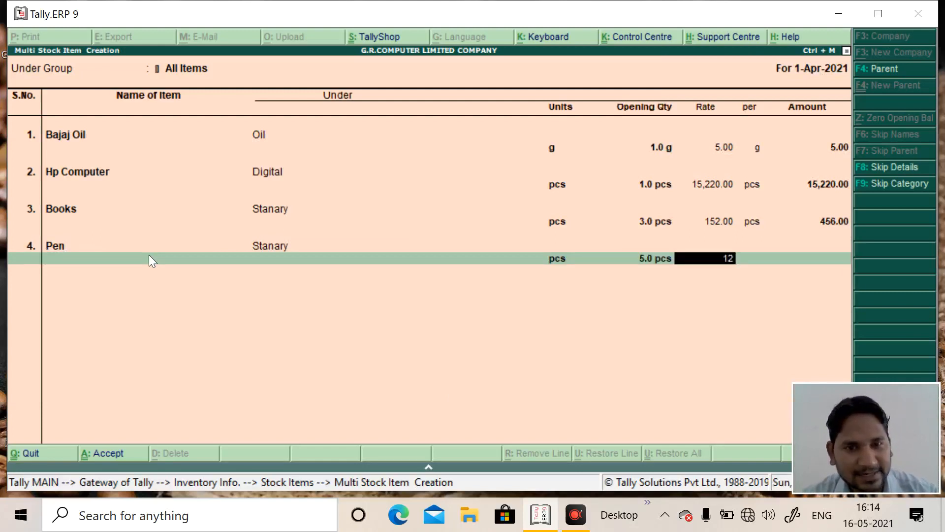
key(Return)
key(Return)
key(Return)
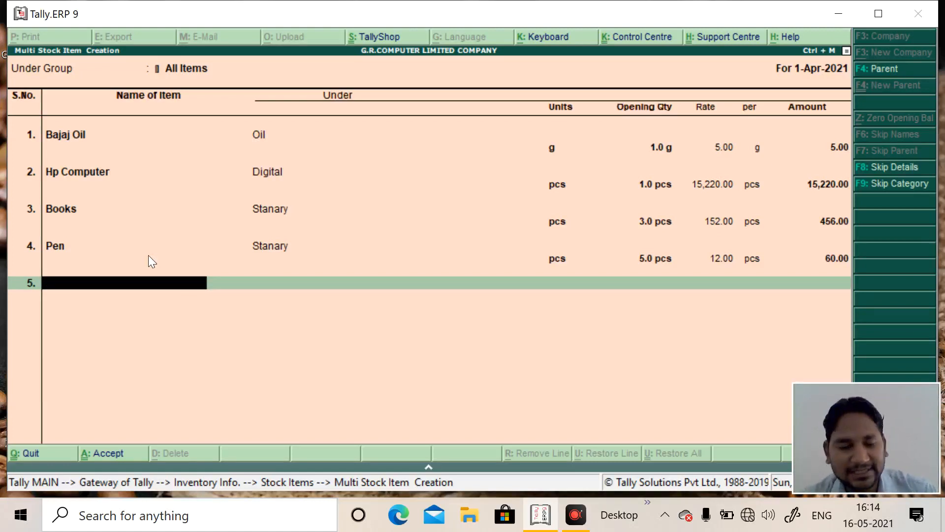
key(Return)
key(Return)
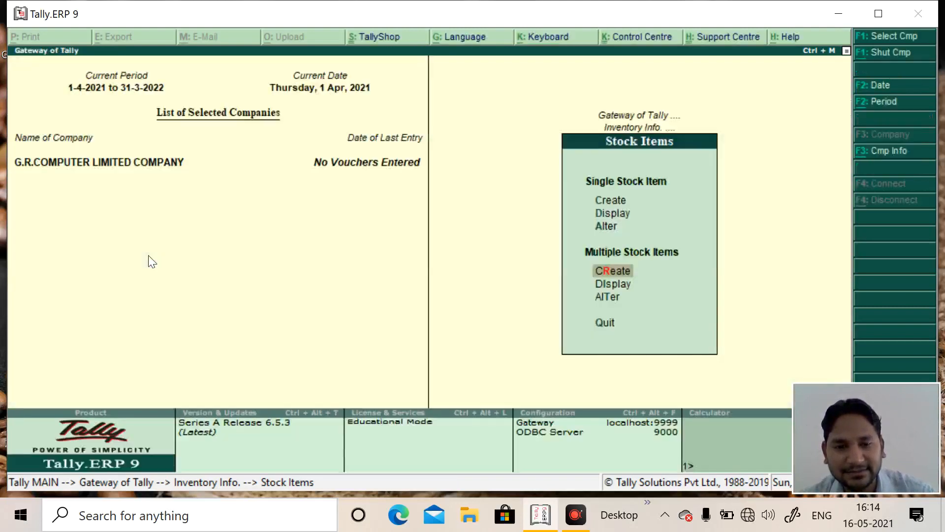
Step: Display the multiple stock items belonging to the Stanary group
key(Down)
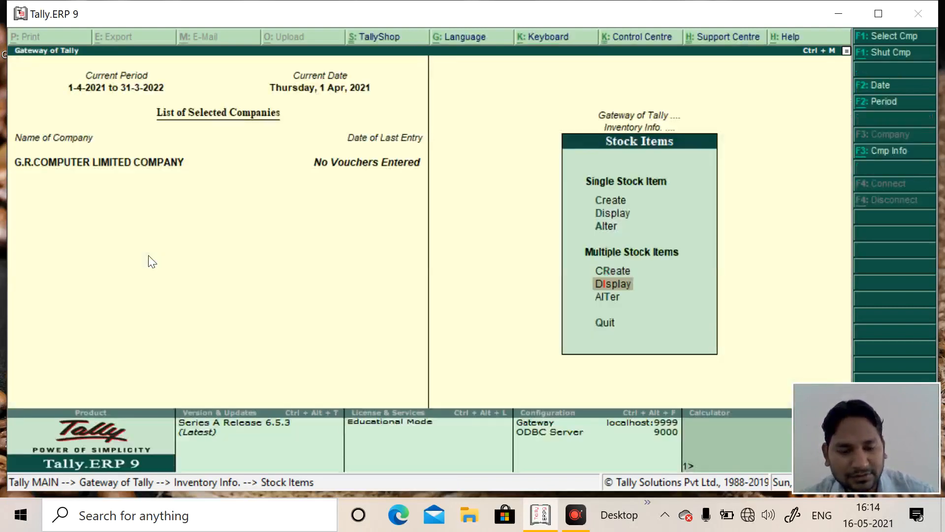
key(Return)
key(Down)
key(Down)
key(Down)
key(Down)
key(Down)
key(Down)
key(Down)
key(Down)
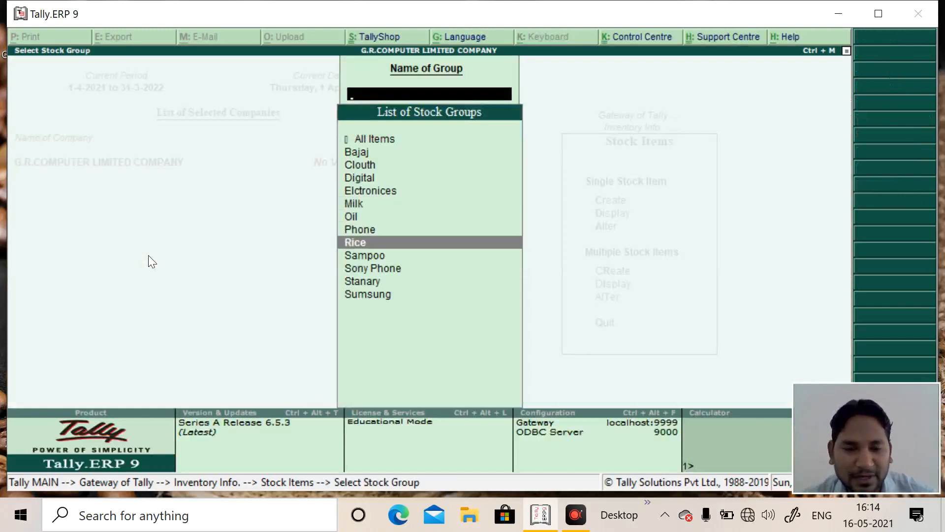
key(Down)
key(Down)
key(Down)
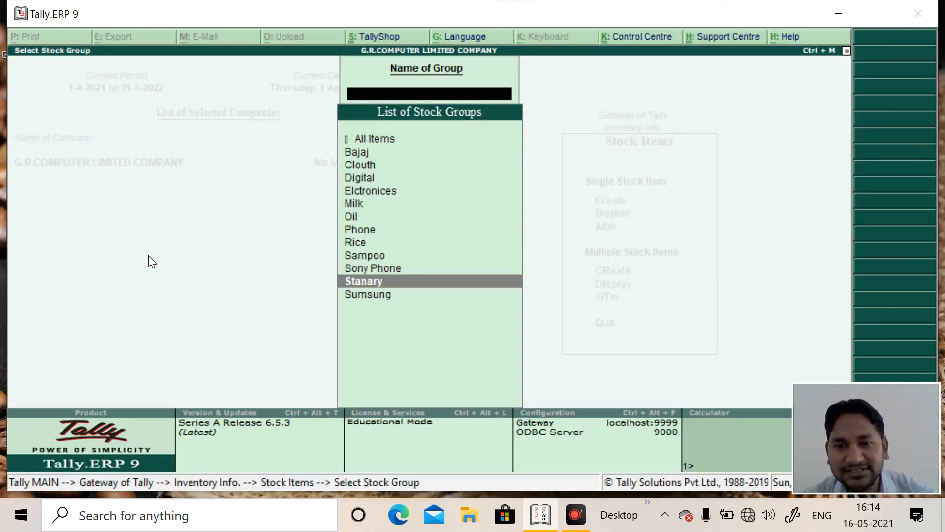
key(Return)
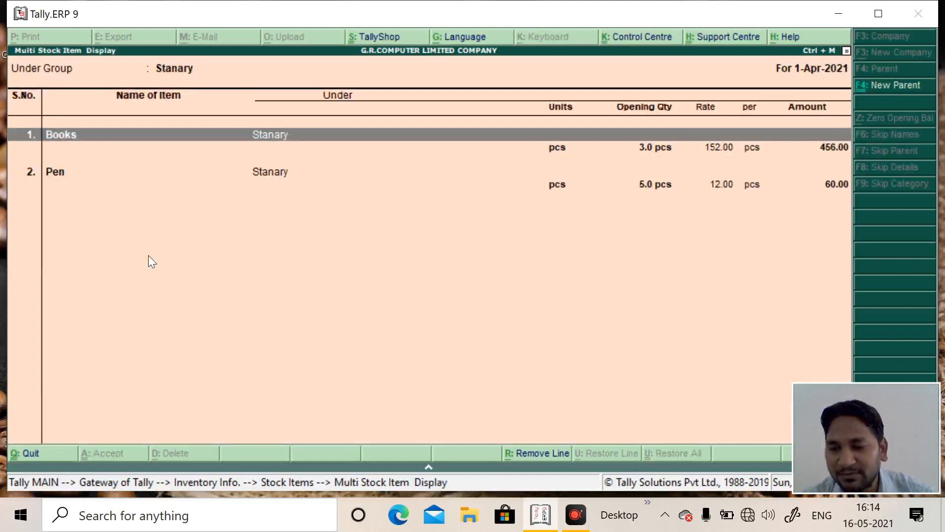
Step: Leave the Stanary listing and display the stock items of the Sumsung group
key(Escape)
key(Down)
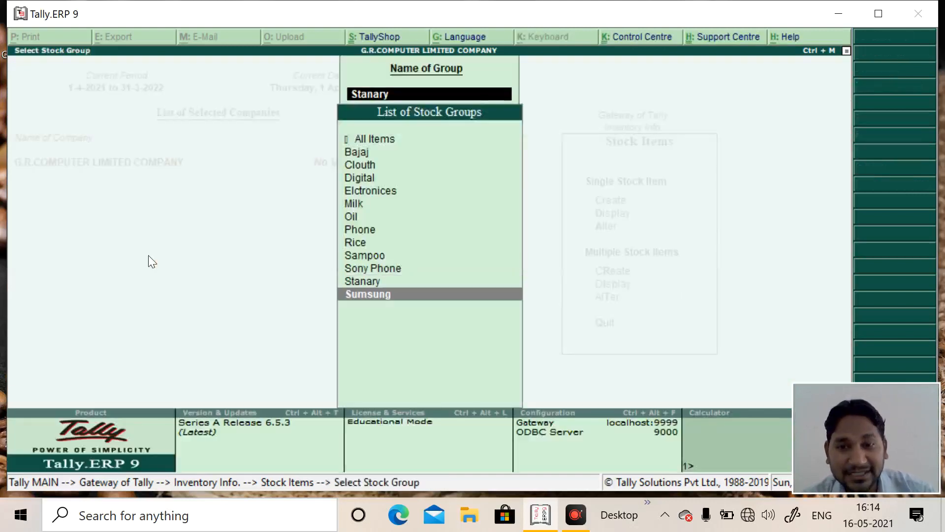
key(Return)
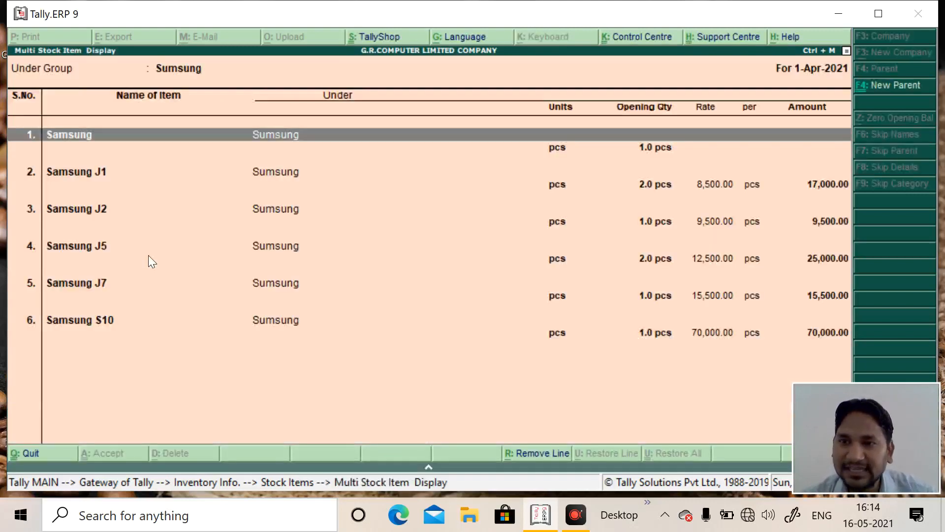
Step: Leave the Sumsung listing and display the multiple stock items under All Items
key(Escape)
key(Up)
key(Up)
key(Up)
key(Up)
key(Up)
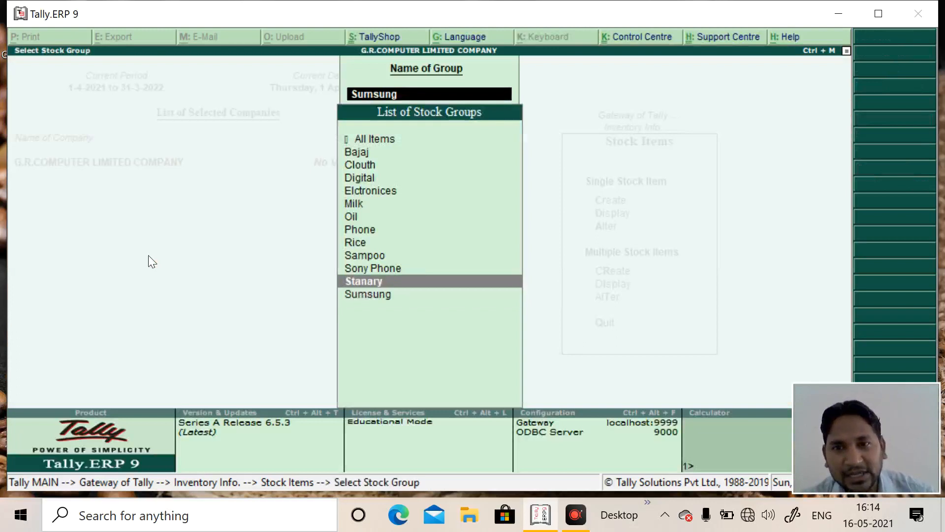
key(Up)
key(Up)
key(Up)
key(Up)
key(Up)
key(Up)
key(Up)
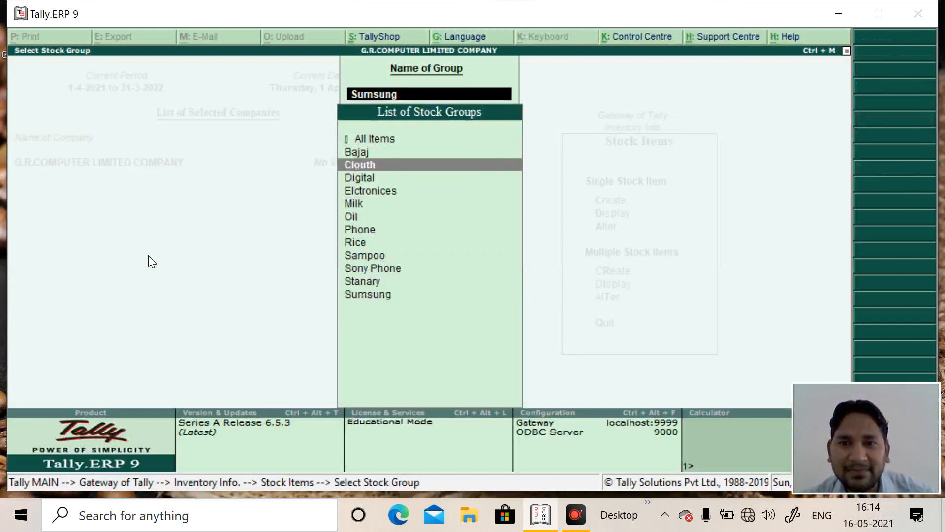
key(Return)
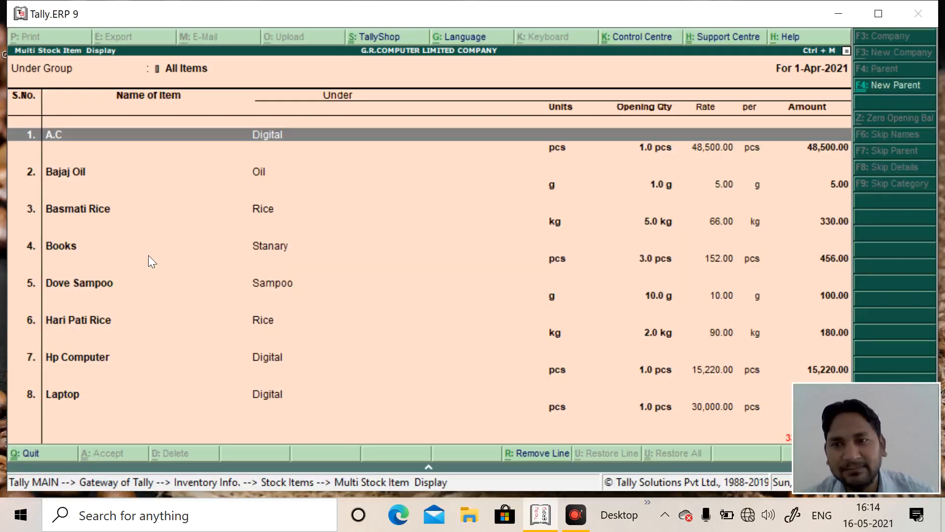
Step: Review the groups, units, opening quantities and rates of the stock items in the All Items listing, and close it
key(Down)
key(Down)
key(Down)
key(Down)
key(Down)
key(Down)
key(Down)
key(Down)
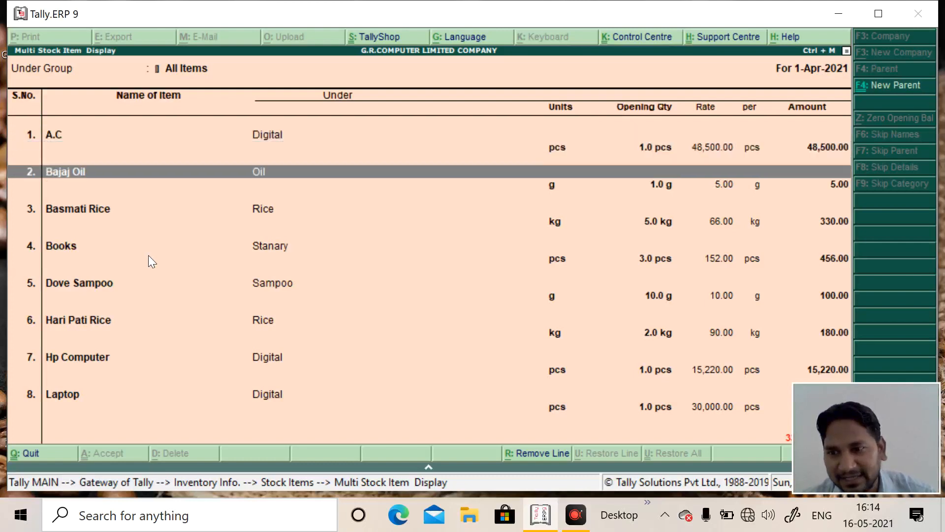
key(Down)
key(Down)
key(Down)
key(Down)
key(Down)
key(Down)
key(Down)
key(Down)
key(Down)
key(Down)
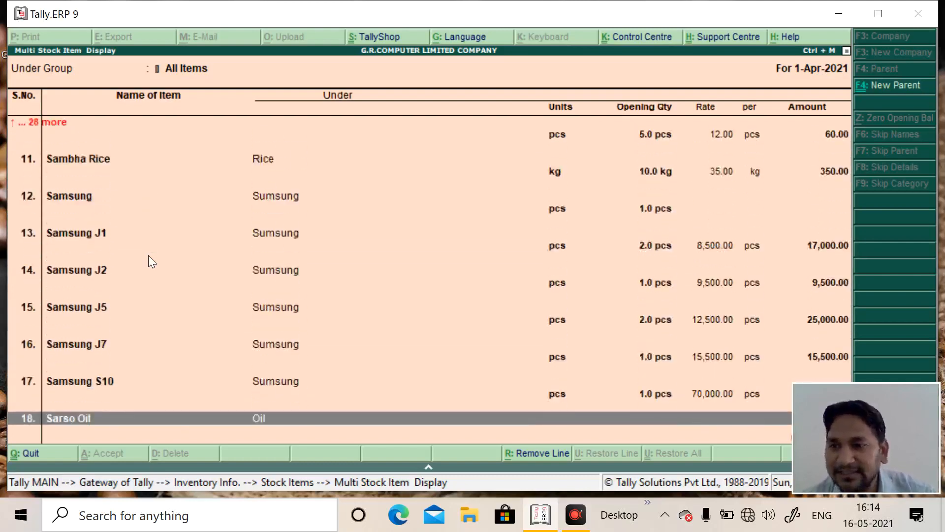
key(Up)
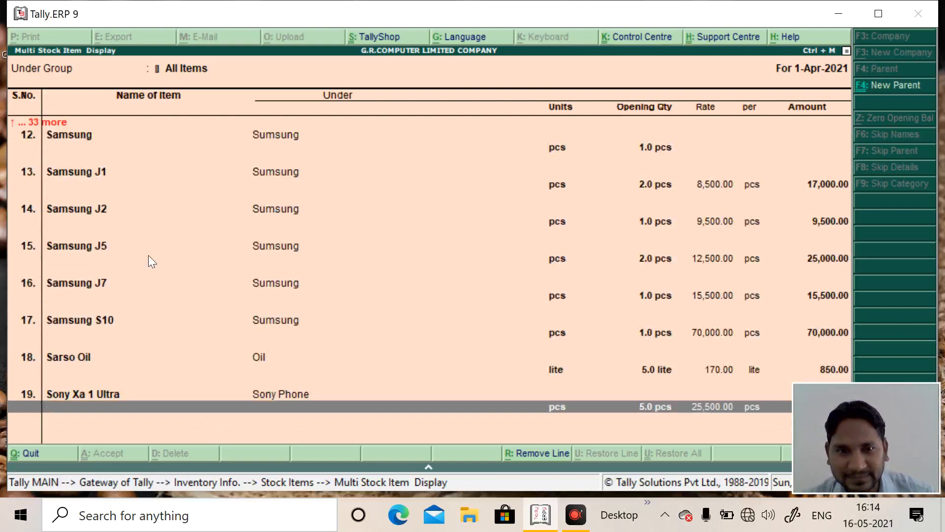
key(Up)
key(Up)
key(Up)
key(Up)
key(Up)
key(Up)
key(Up)
key(Up)
key(Up)
key(Up)
key(Up)
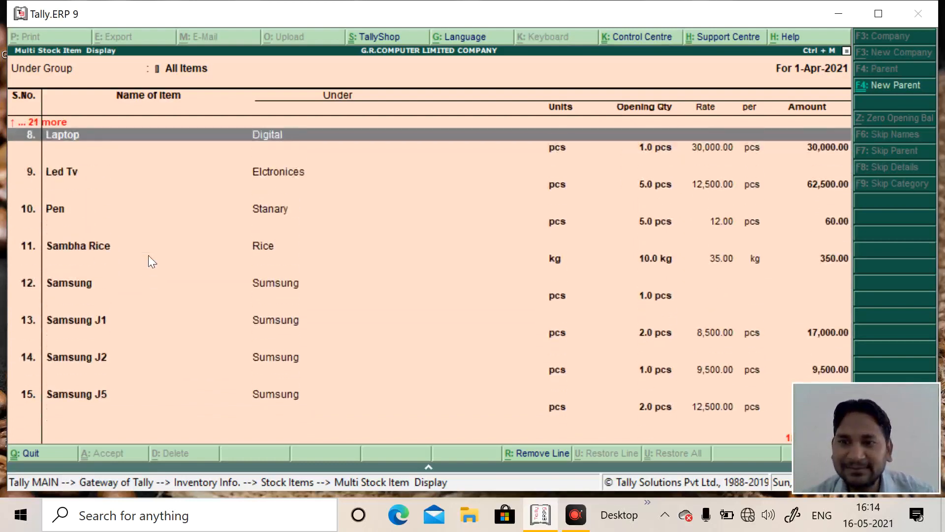
key(Escape)
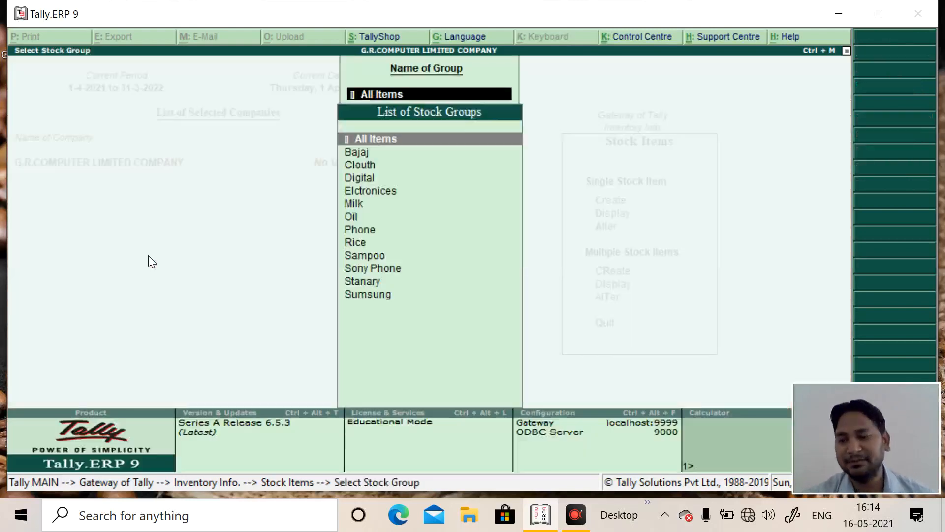
key(BackSpace)
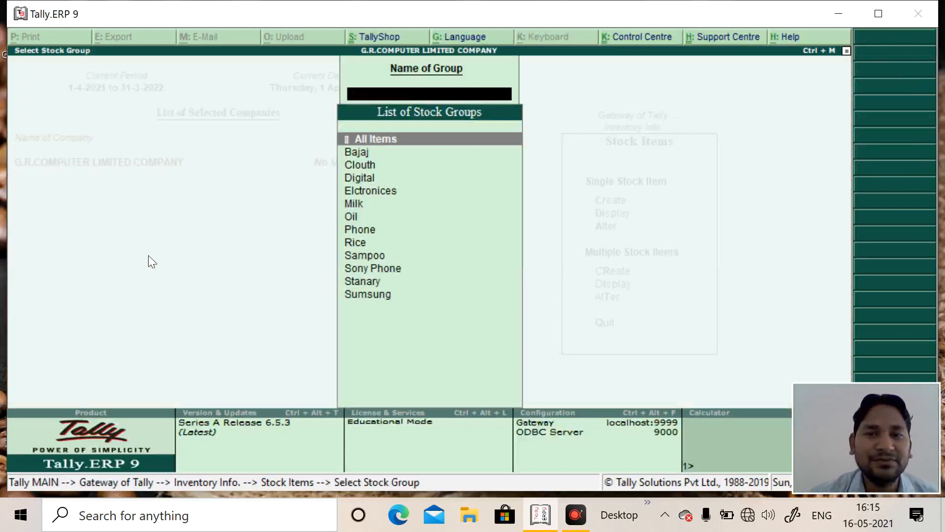
key(Escape)
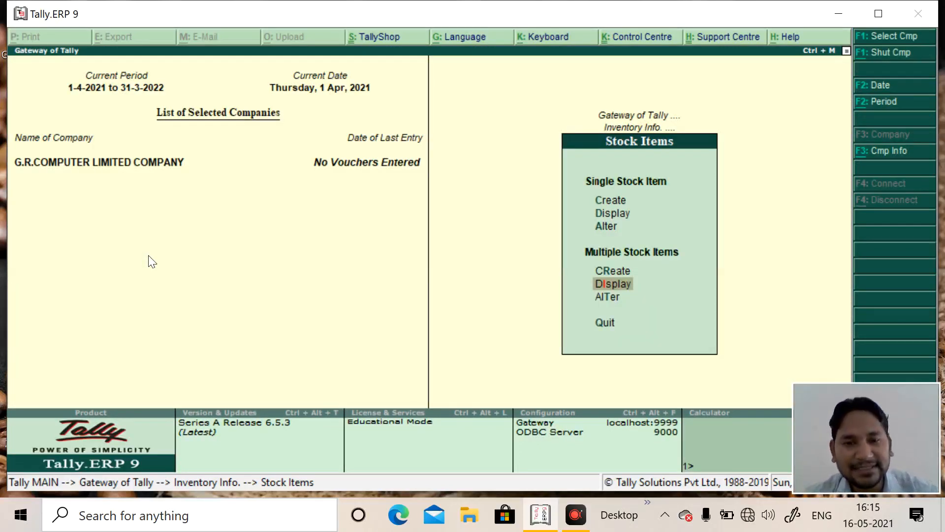
key(Up)
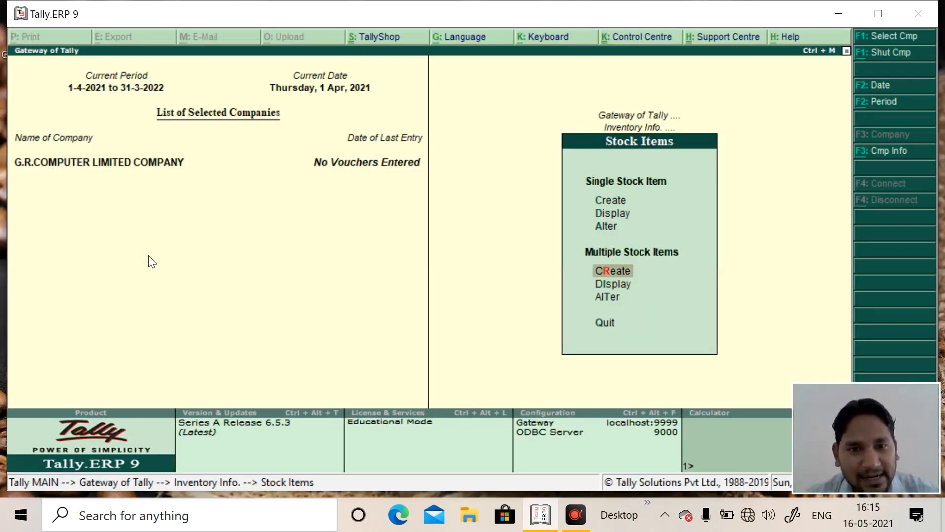
key(Down)
key(Up)
key(Up)
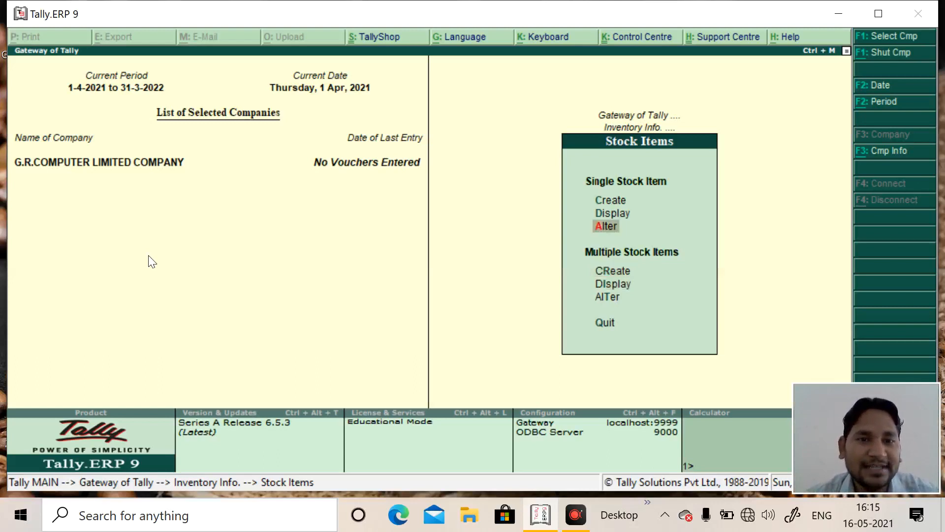
key(Up)
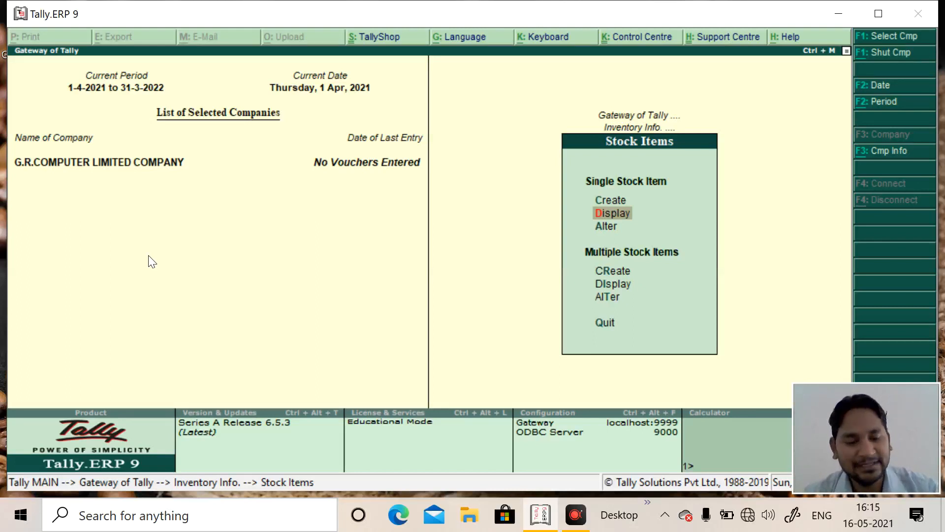
key(Up)
key(Up)
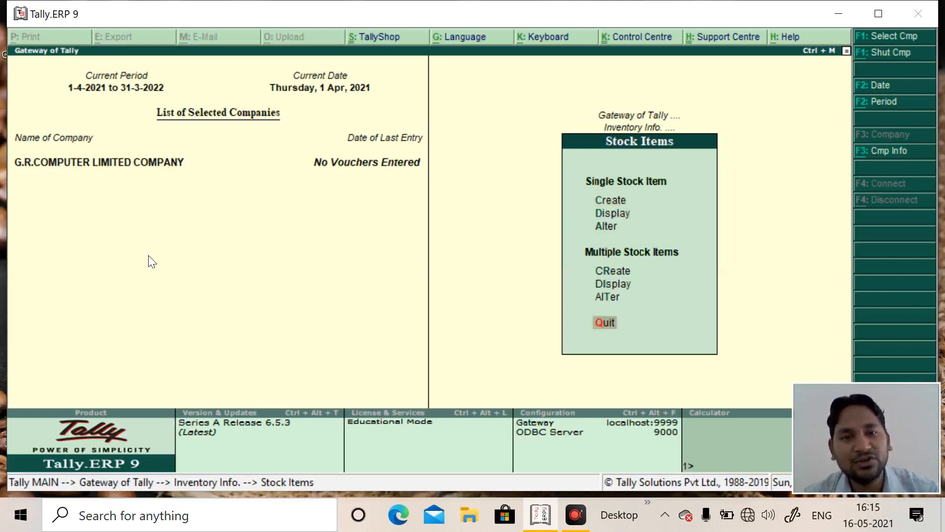
key(Up)
key(Up)
key(Up)
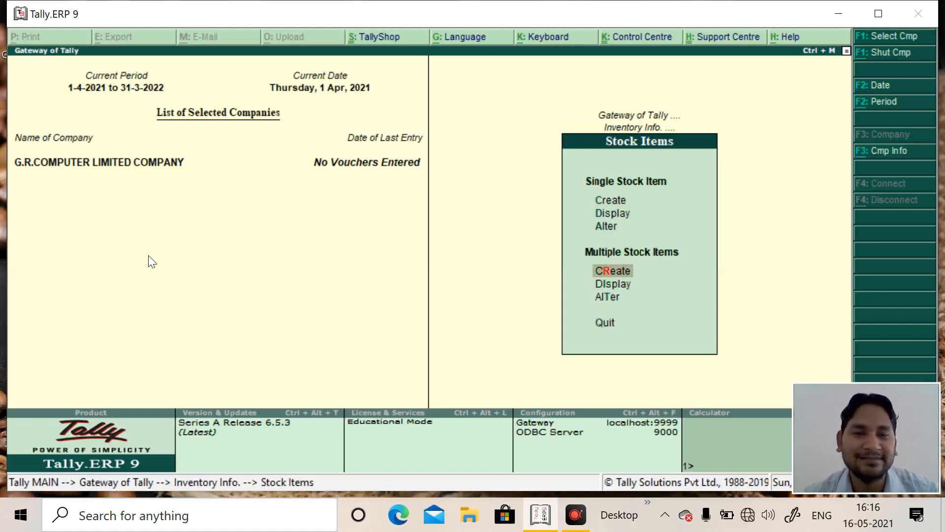
Step: Go back to the Gateway of Tally and minimize the program window
key(Escape)
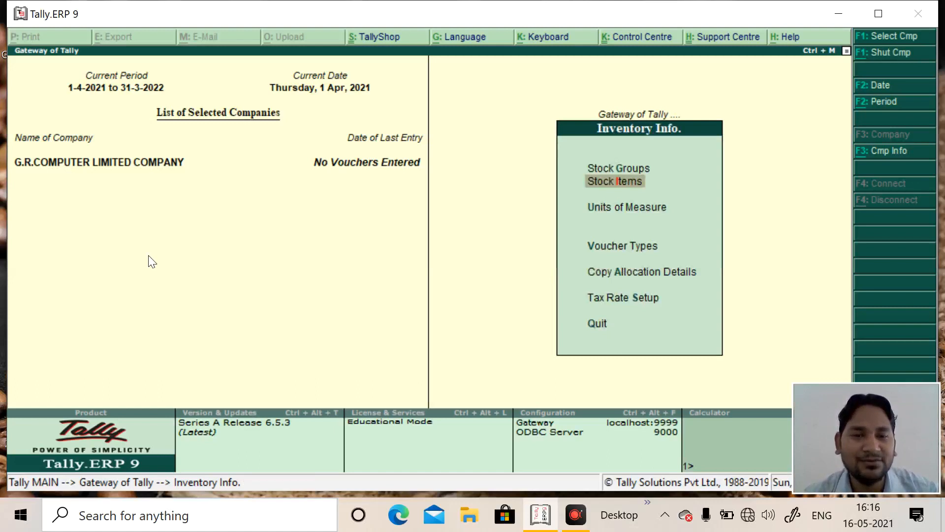
key(Down)
key(Down)
key(Down)
key(Down)
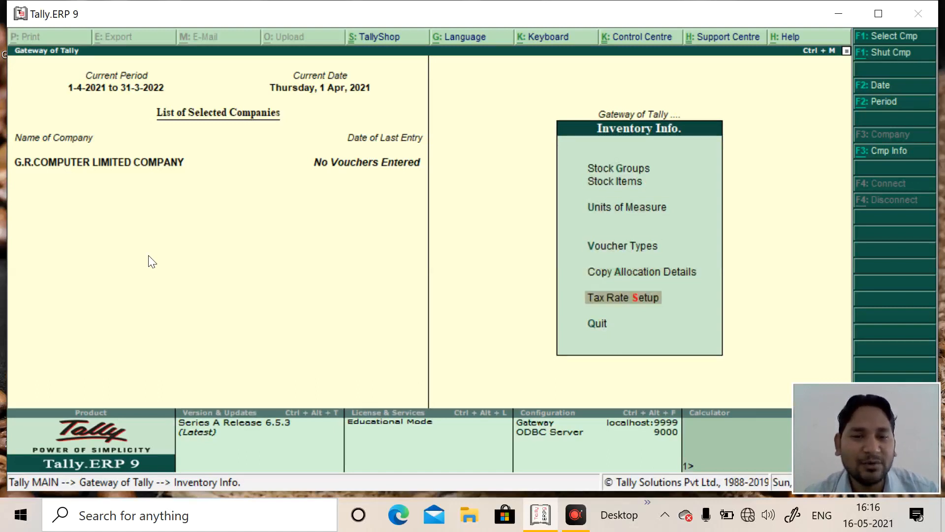
key(Escape)
key(Down)
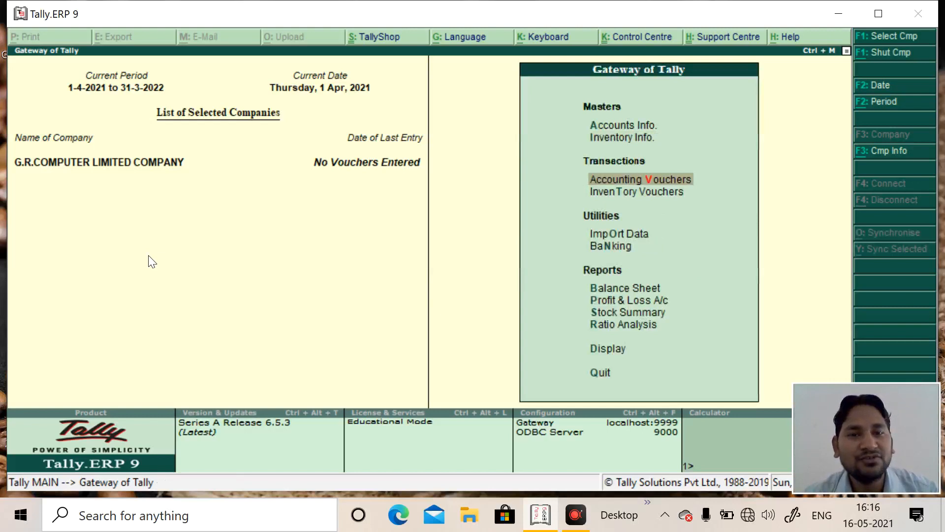
key(Down)
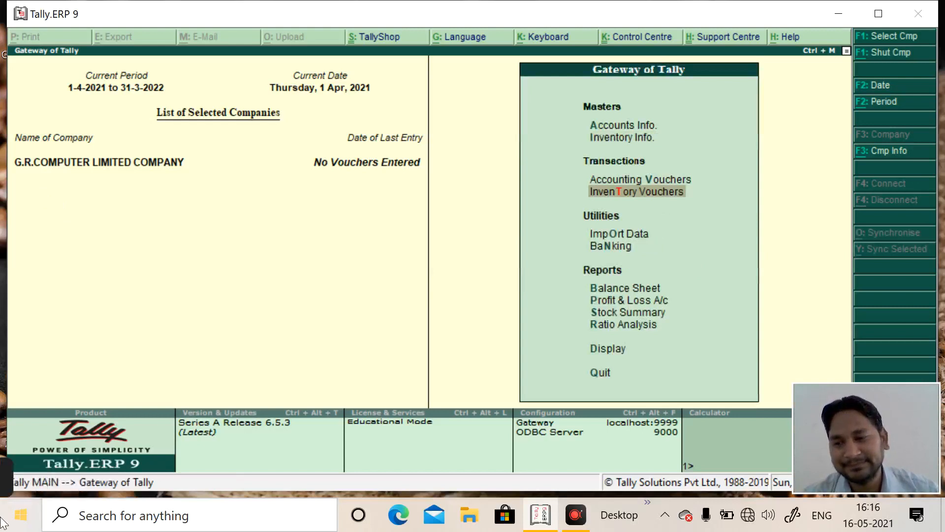
mouse_move(33, 493)
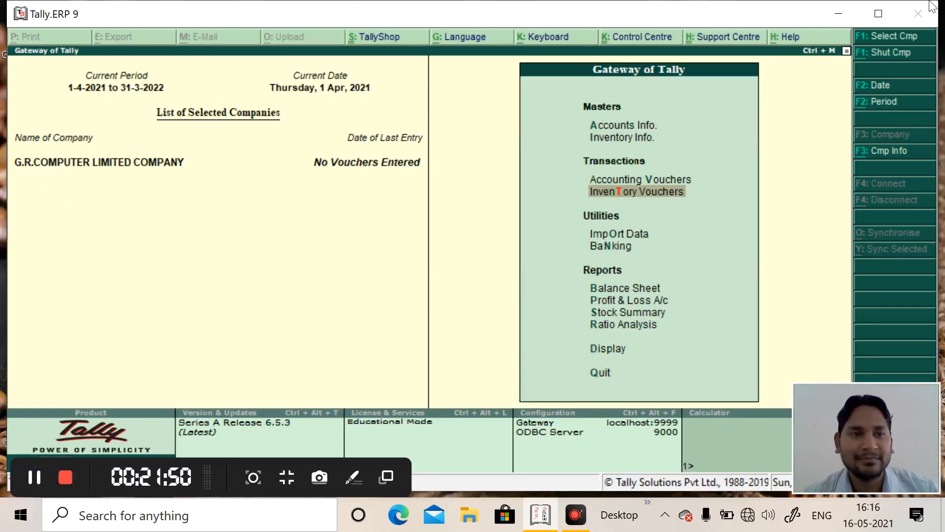
click(840, 13)
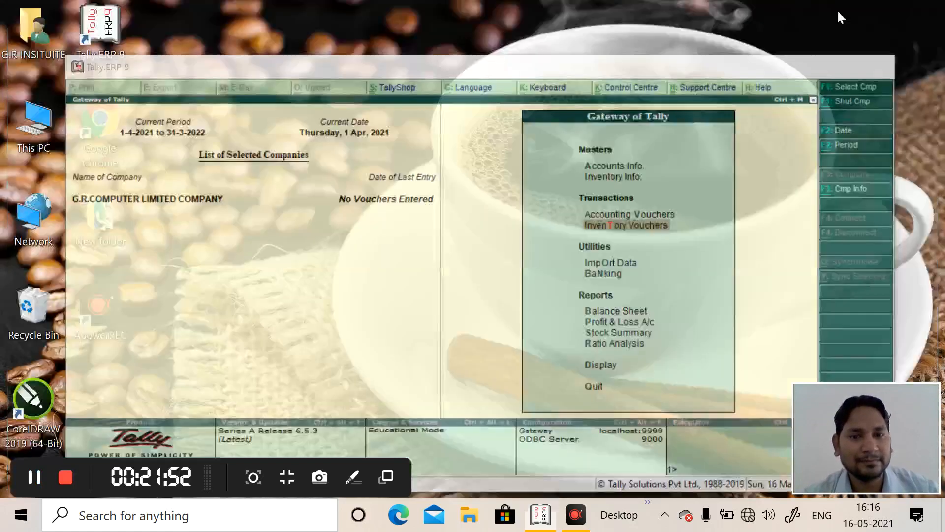